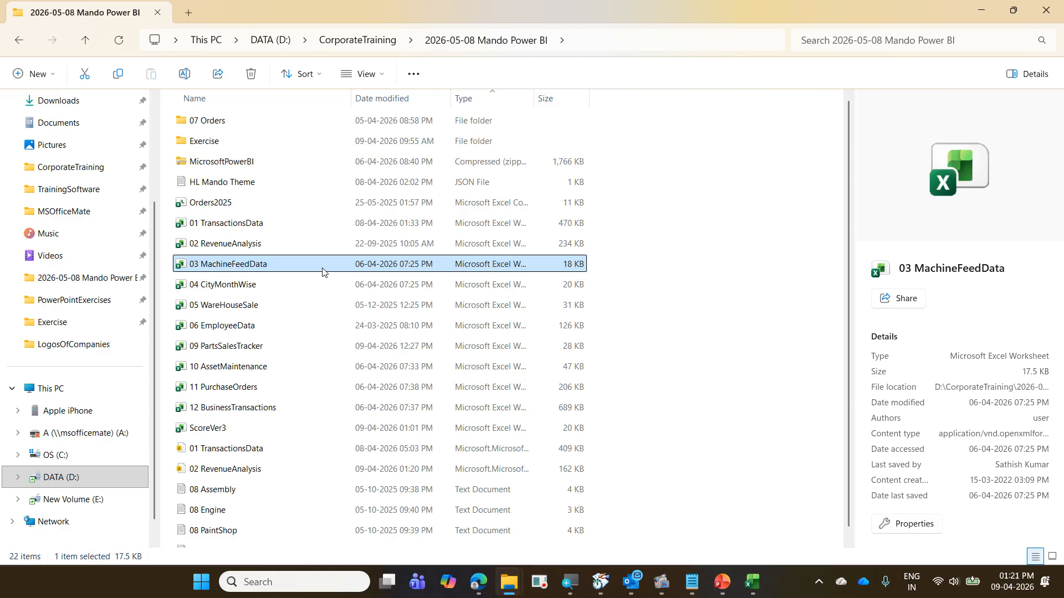
- Open the 03 MachineFeedData workbook and examine the Daily_Data header row from Machine Name through the last date column
double_click(324, 267)
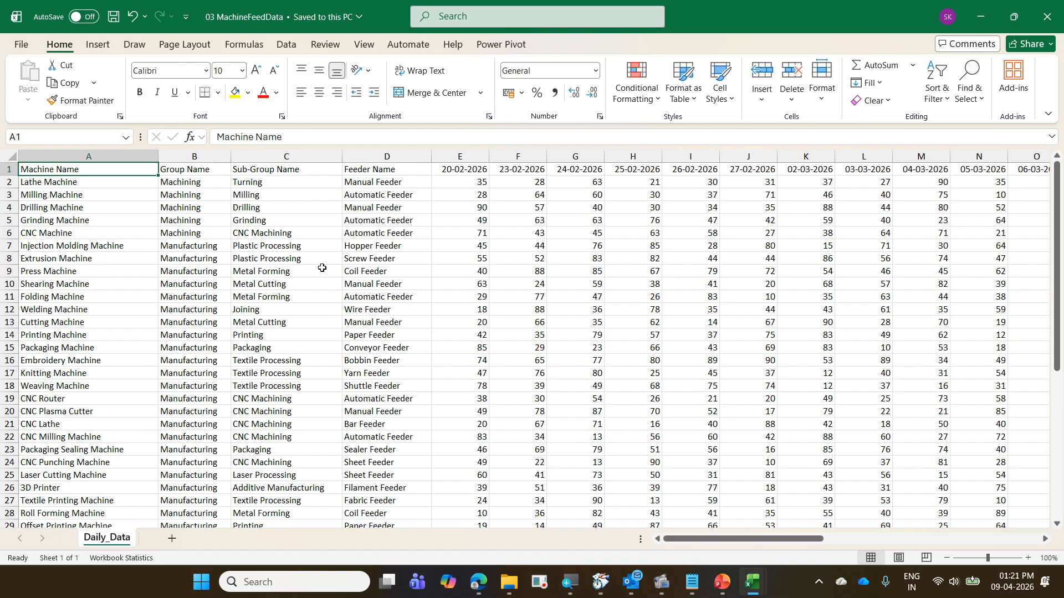
key("Right")
key("Right")
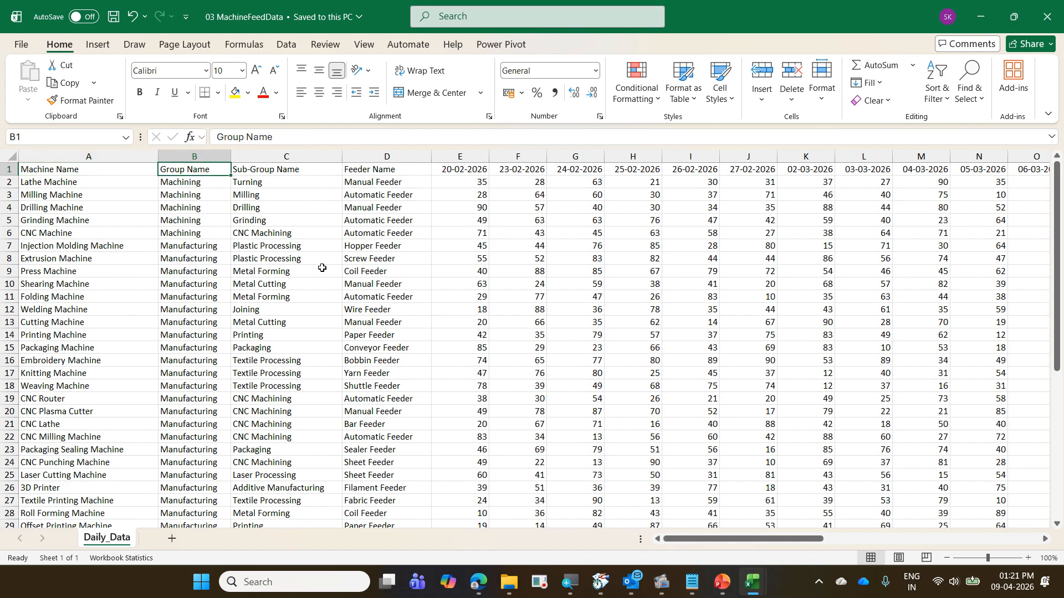
key("Right")
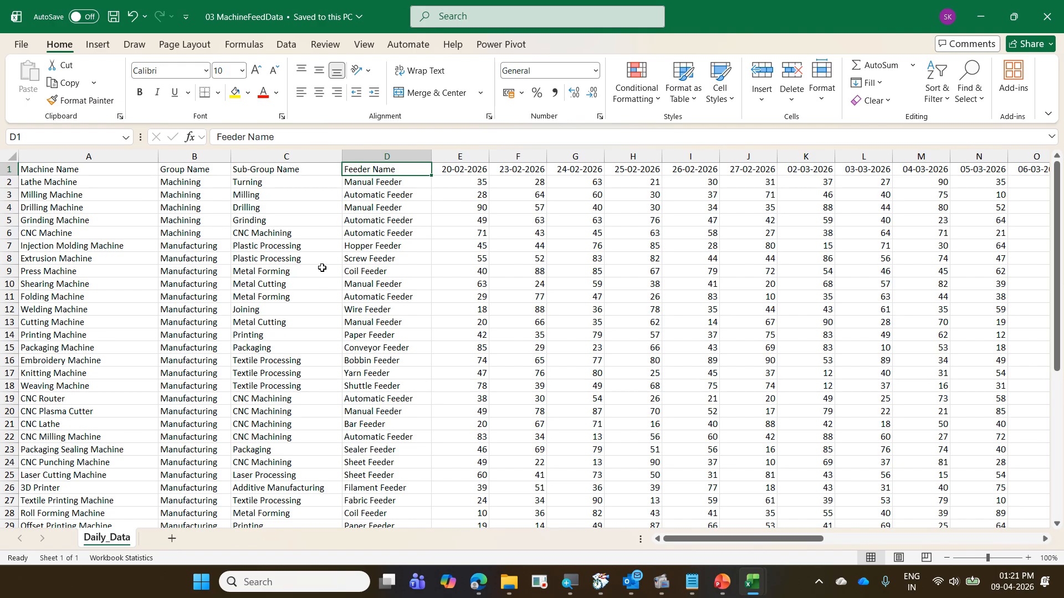
key("Right")
key("Right")
key("Right")
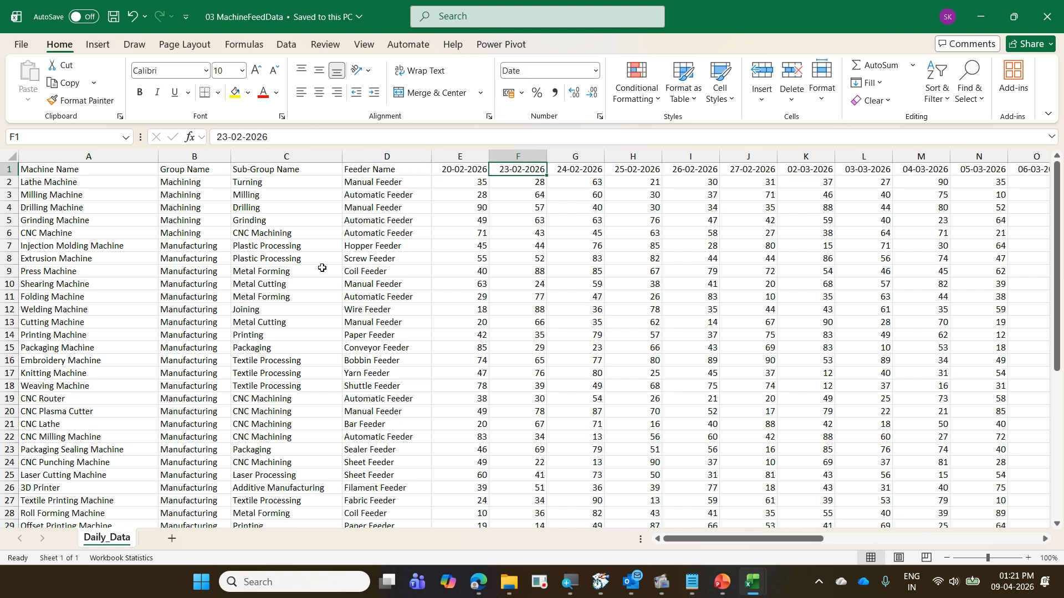
key("Right")
key("Right")
key("Right")
key("Right")
key("Right")
key("Right")
key("Right")
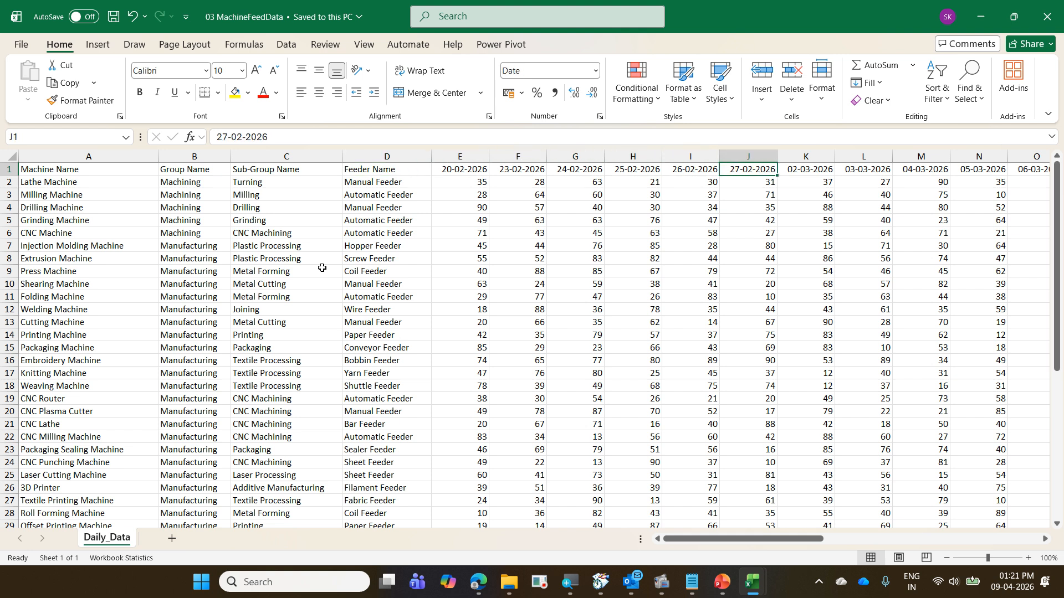
key("Right")
key("Right")
key("Right")
key("Right")
key("Right")
key("Right")
key("Right")
key("Right")
key("Right")
key("Right")
key("Right")
key("Right")
key("Right")
key("Right")
key("Right")
key("Right")
key("Right")
key("Right")
key("Right")
key("Right")
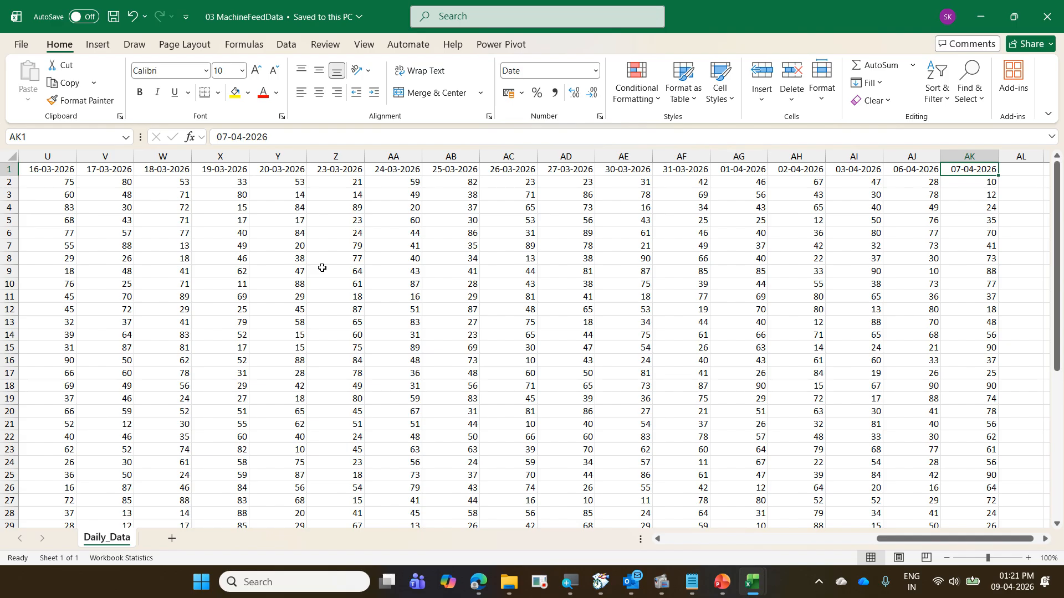
key("ctrl+Home")
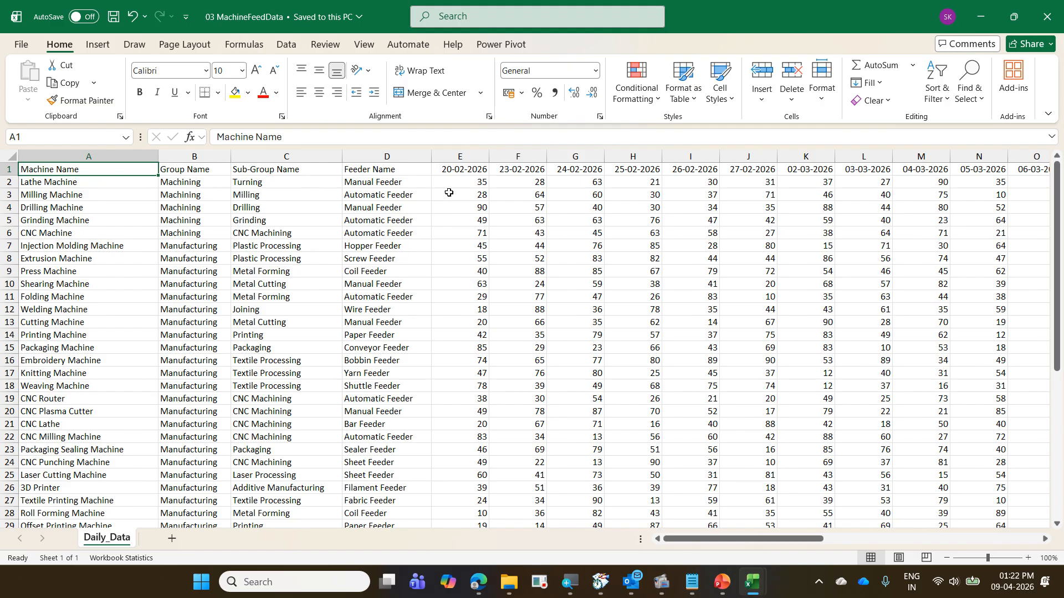
left_click(453, 173)
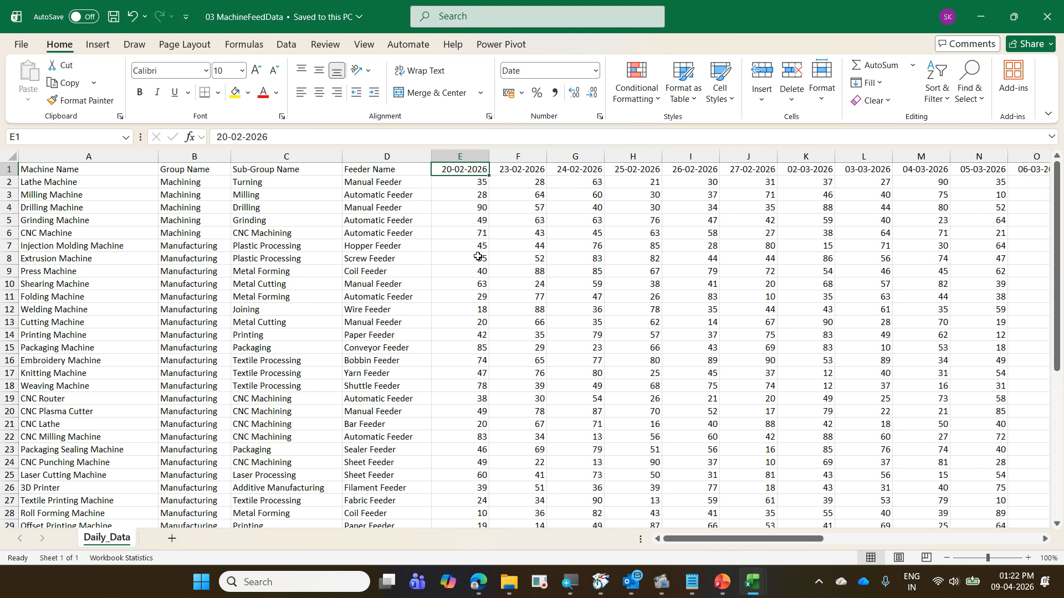
mouse_move(490, 159)
left_mouse_down()
mouse_move(438, 175)
mouse_move(468, 178)
left_mouse_up()
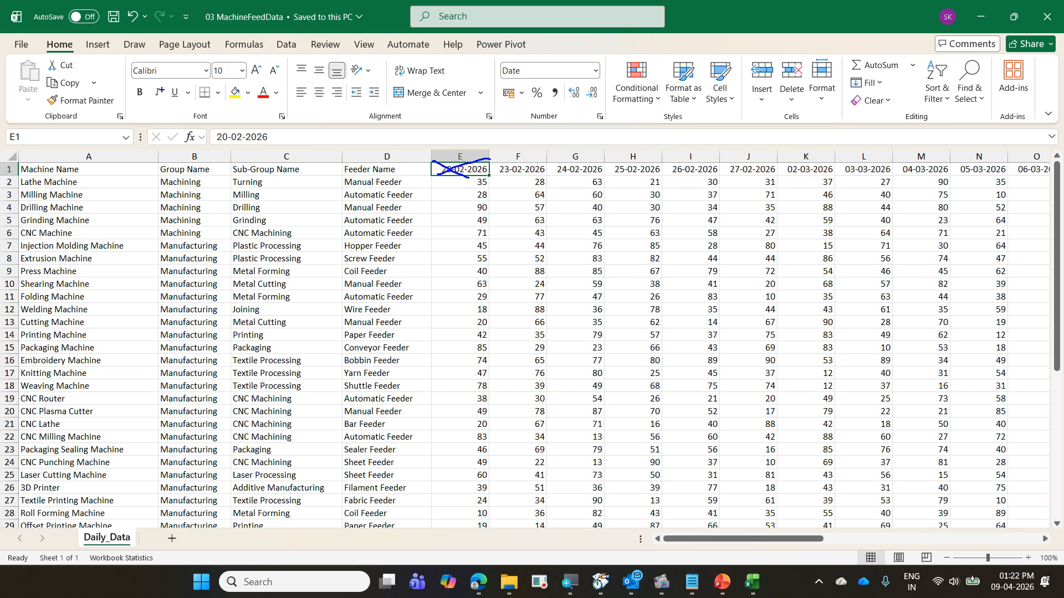
left_click(752, 582)
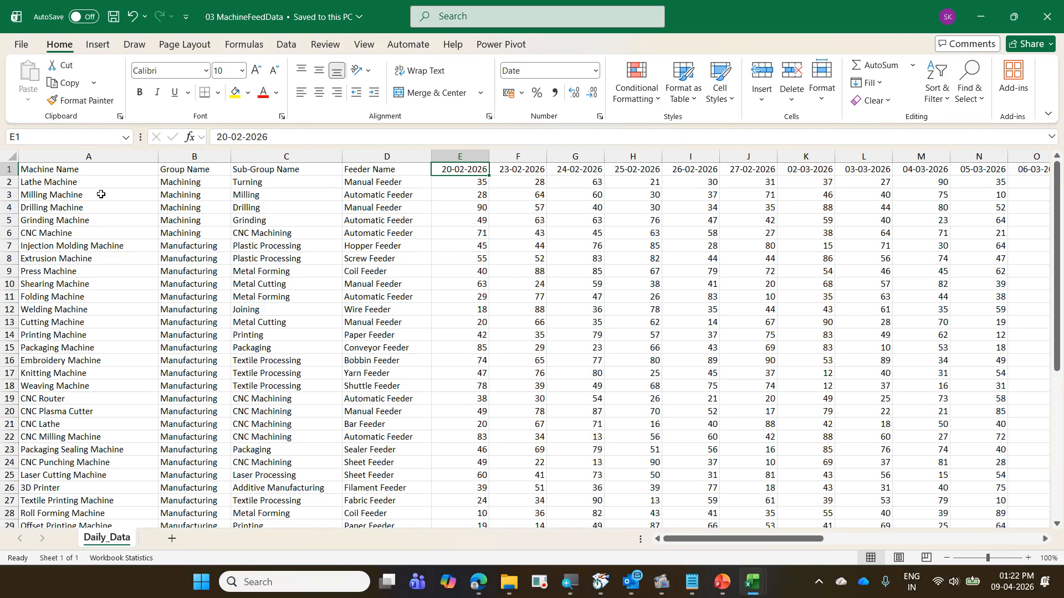
left_click(95, 175)
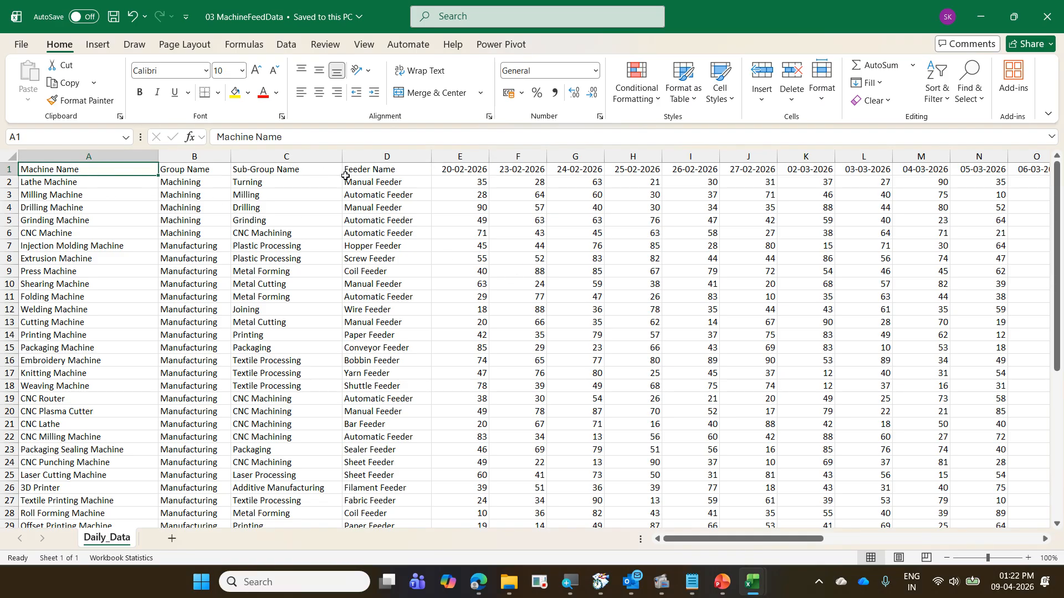
mouse_move(2, 160)
left_mouse_down()
mouse_move(368, 239)
mouse_move(438, 422)
mouse_move(433, 555)
left_mouse_up()
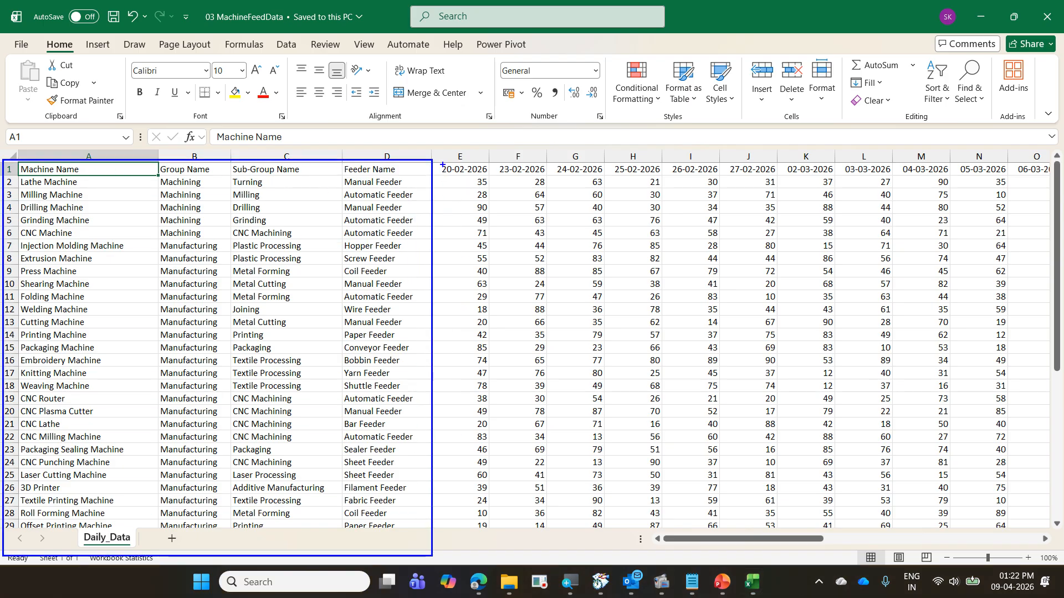
mouse_move(438, 148)
left_mouse_down()
mouse_move(481, 161)
mouse_move(453, 228)
mouse_move(454, 438)
left_mouse_up()
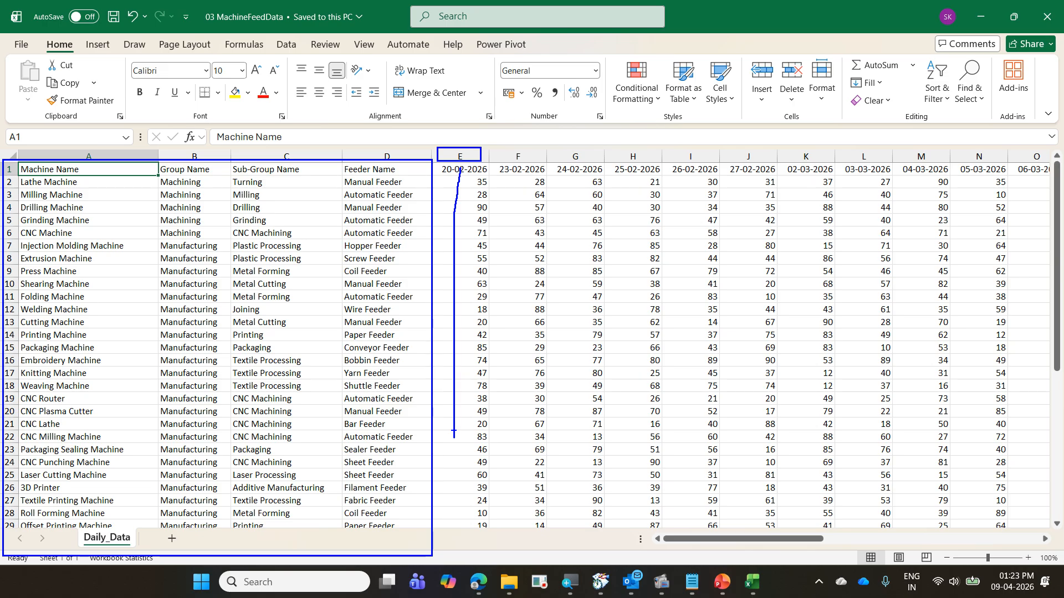
key("Escape")
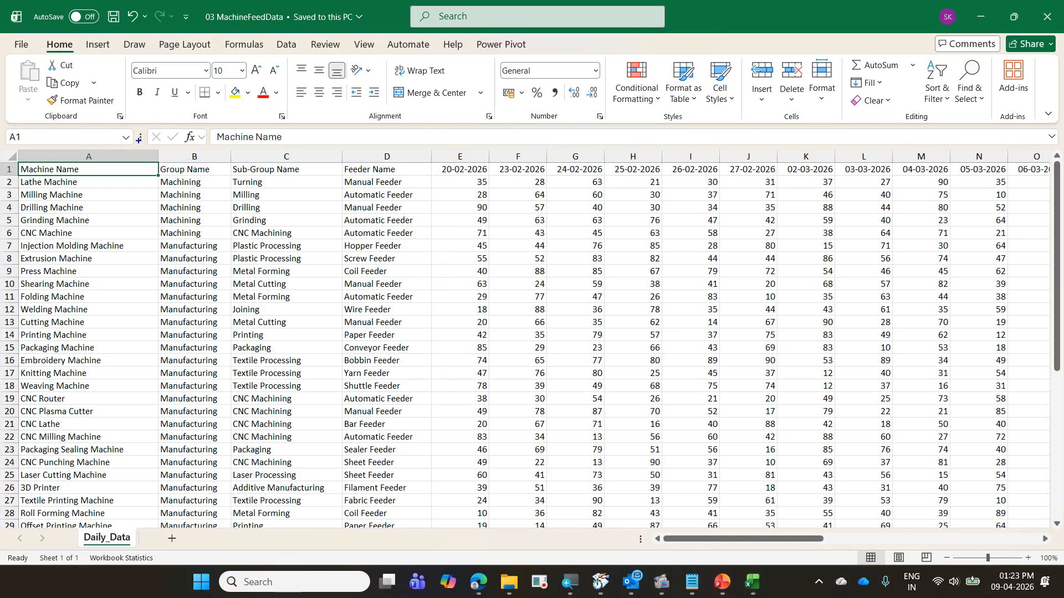
left_click_drag(5, 153, 419, 194)
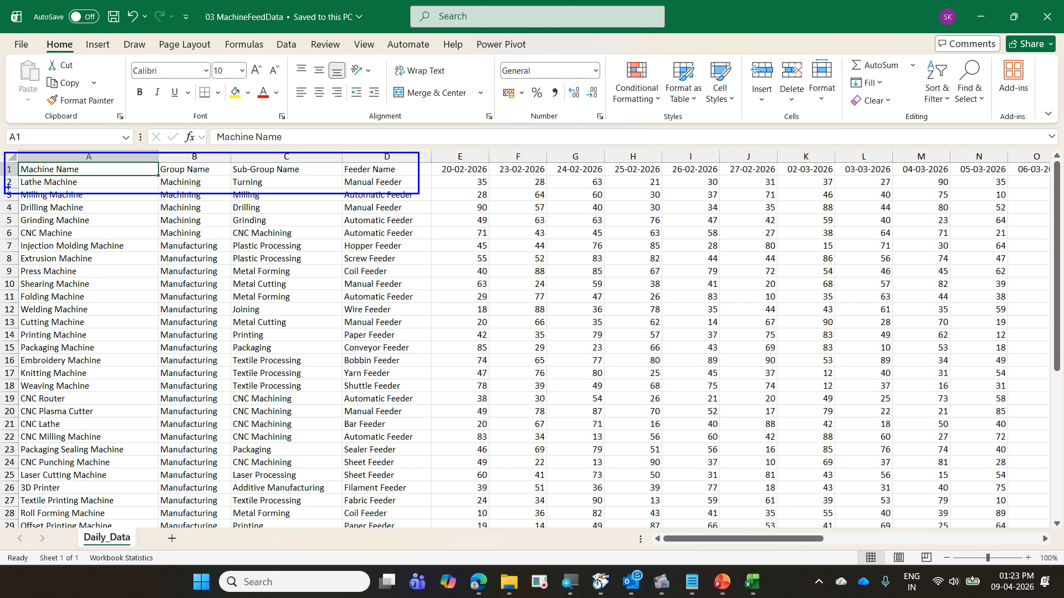
mouse_move(92, 165)
left_mouse_down()
mouse_move(123, 150)
mouse_move(214, 143)
left_mouse_up()
mouse_move(258, 174)
left_mouse_down()
mouse_move(314, 143)
mouse_move(371, 139)
left_mouse_up()
mouse_move(430, 154)
left_mouse_down()
mouse_move(476, 494)
mouse_move(497, 544)
left_mouse_up()
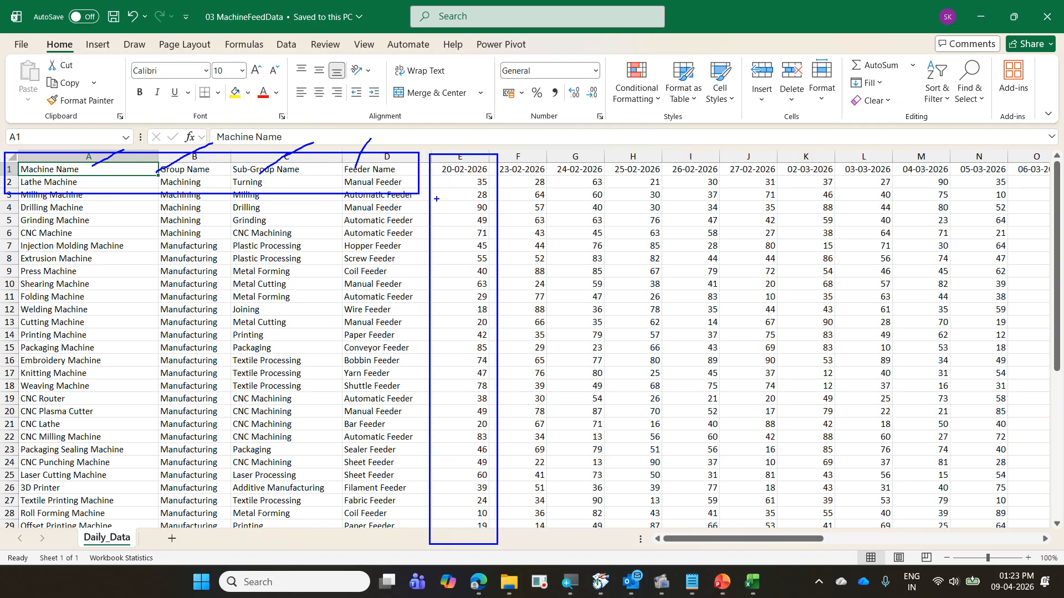
left_click_drag(440, 257, 451, 253)
mouse_move(494, 150)
left_mouse_down()
mouse_move(577, 367)
mouse_move(591, 516)
left_mouse_up()
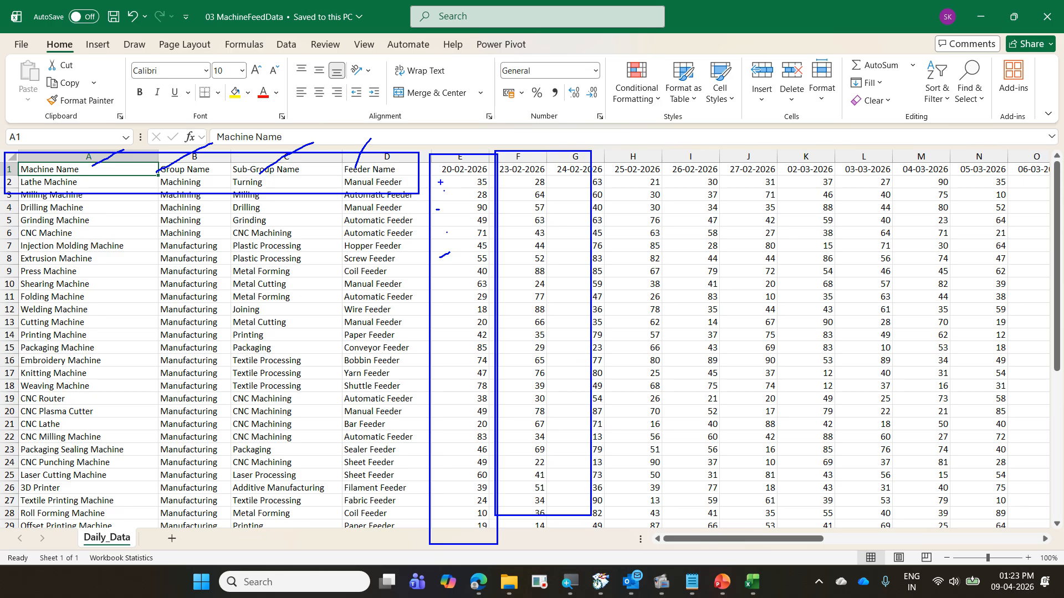
left_click_drag(514, 187, 530, 187)
key("Escape")
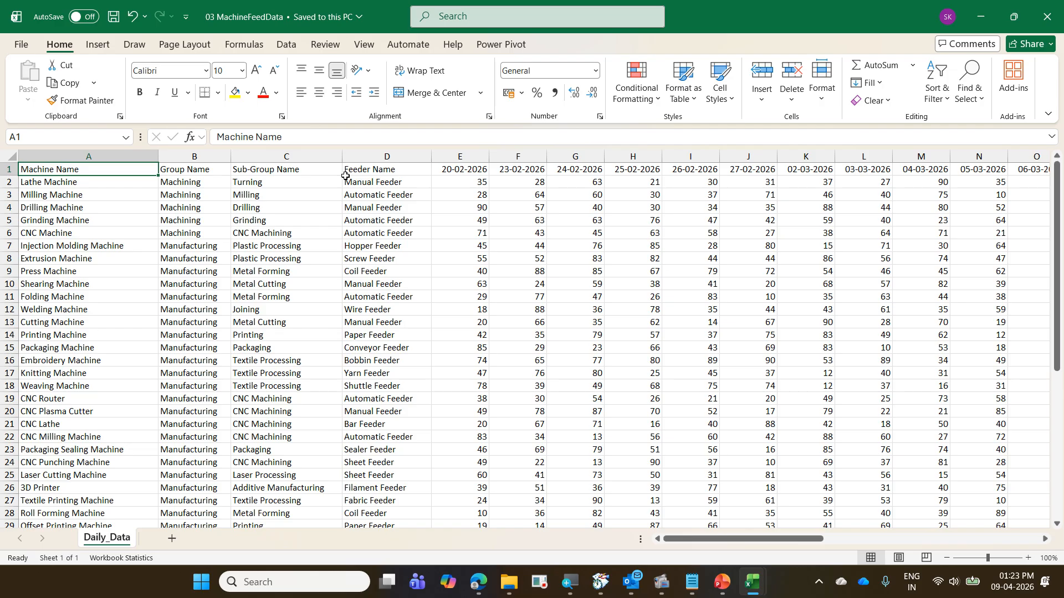
- Close the 03 MachineFeedData and ScoreVer3 workbooks and launch Power BI Desktop
key("ctrl+w")
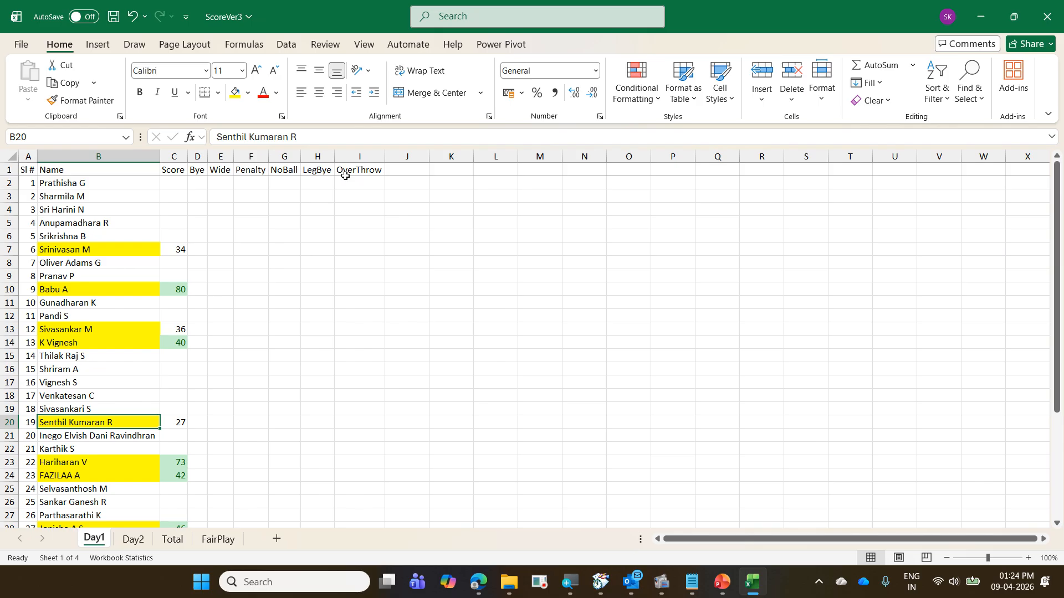
key("ctrl+w")
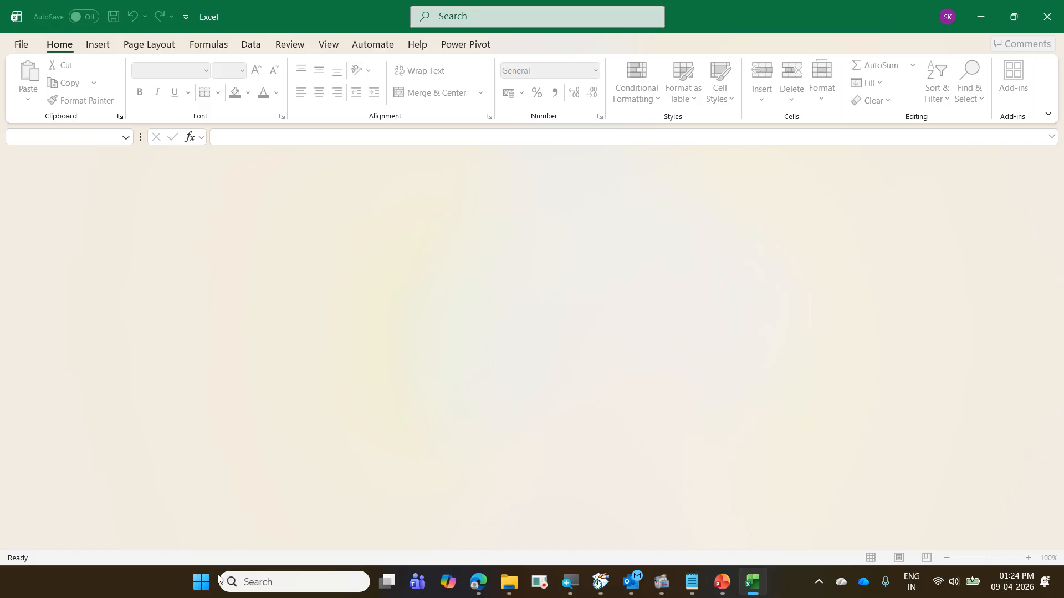
left_click(201, 582)
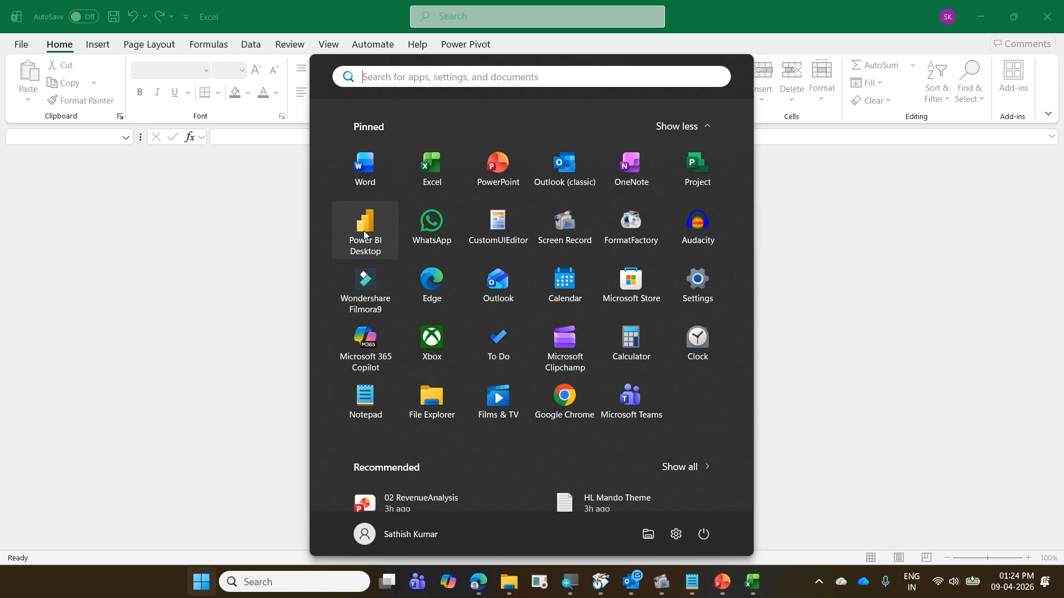
left_click(367, 220)
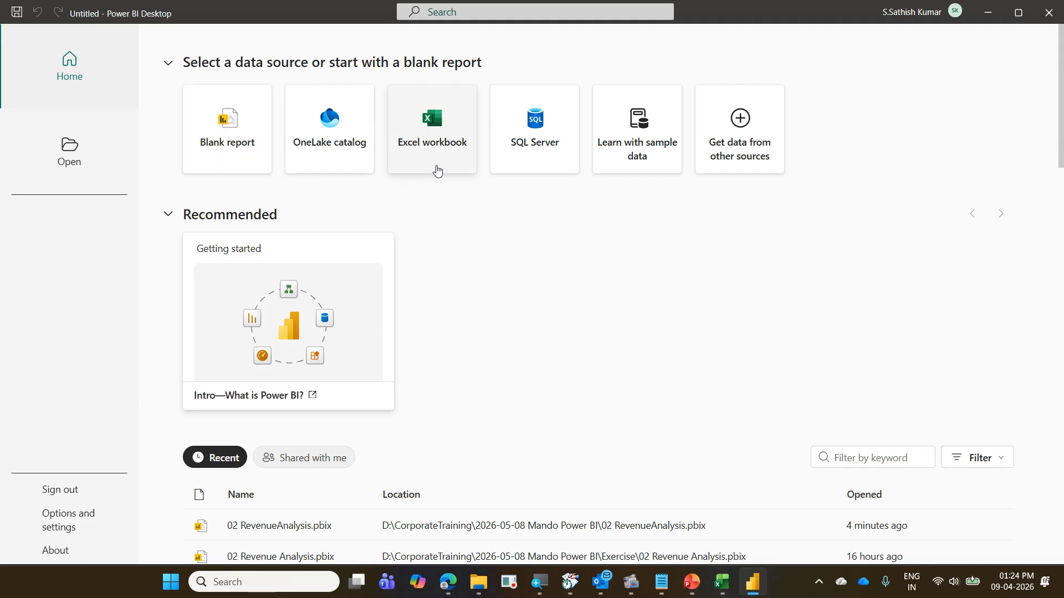
- Start importing an Excel workbook and browse to the 2026-05-08 Mando Power BI folder inside CorporateTraining
left_click(437, 169)
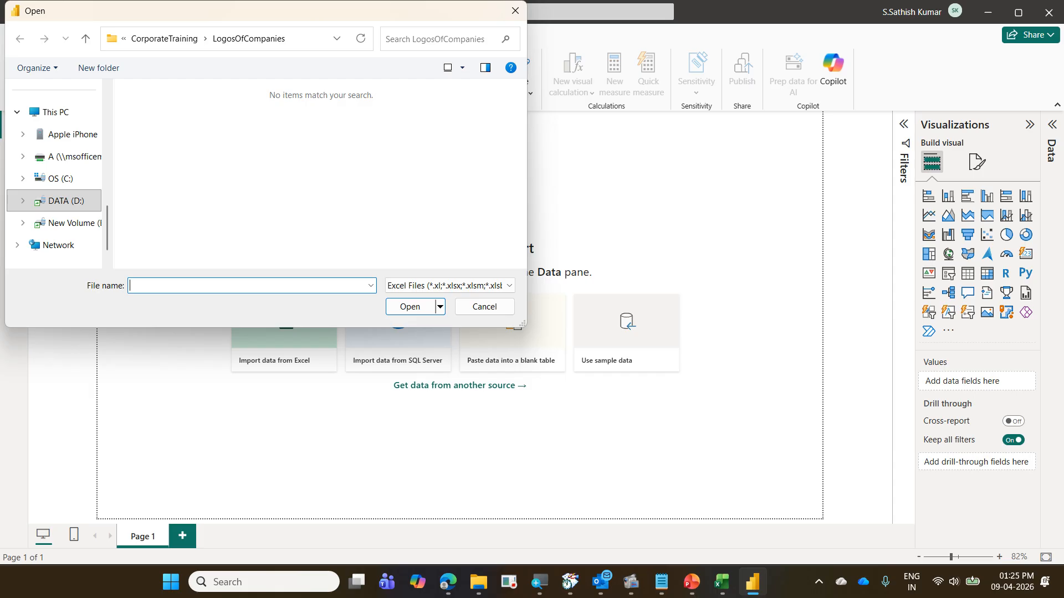
left_click(157, 39)
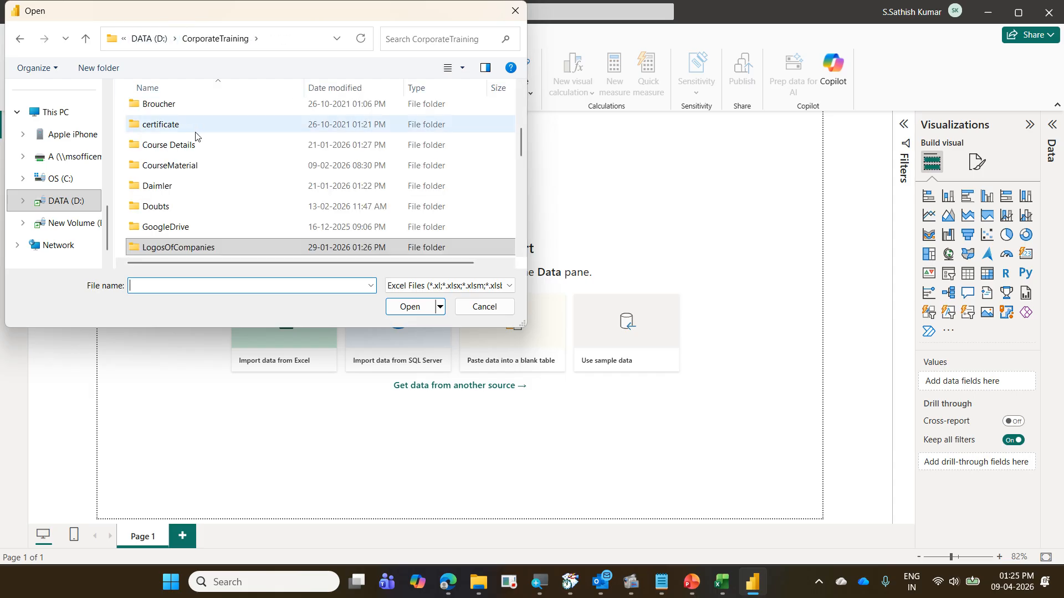
scroll(197, 136, "up", 5)
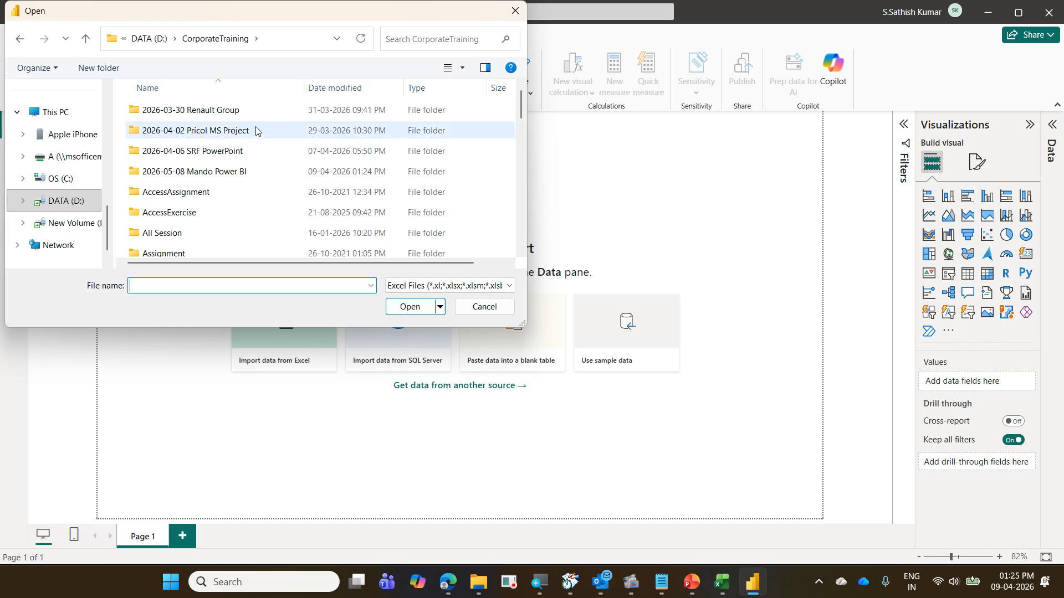
left_click(257, 175)
double_click(256, 175)
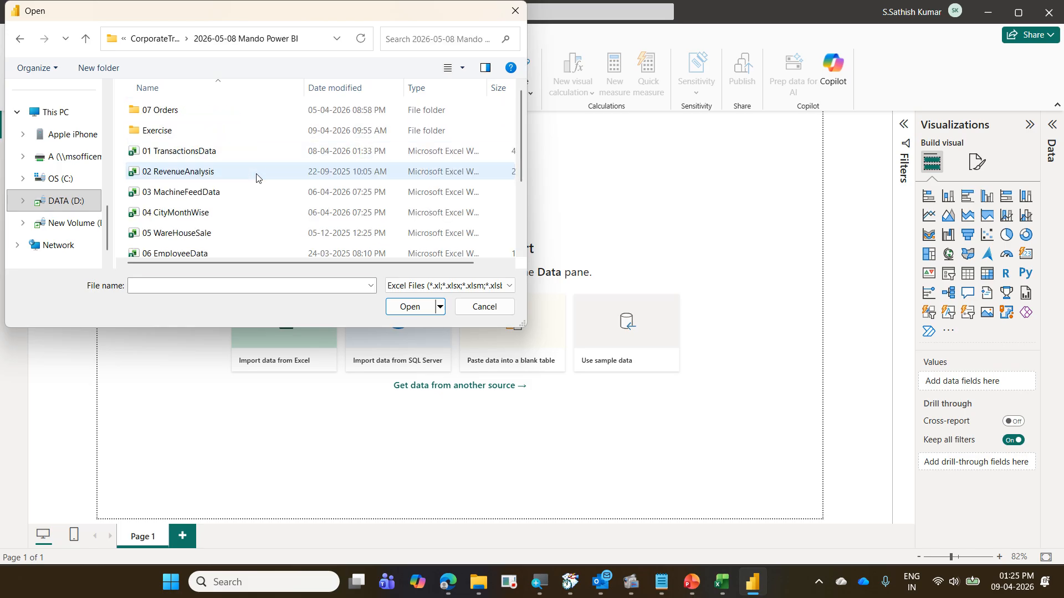
- Connect to the 03 MachineFeedData workbook and open its Daily_Data sheet for transformation in Power Query Editor
left_click(248, 193)
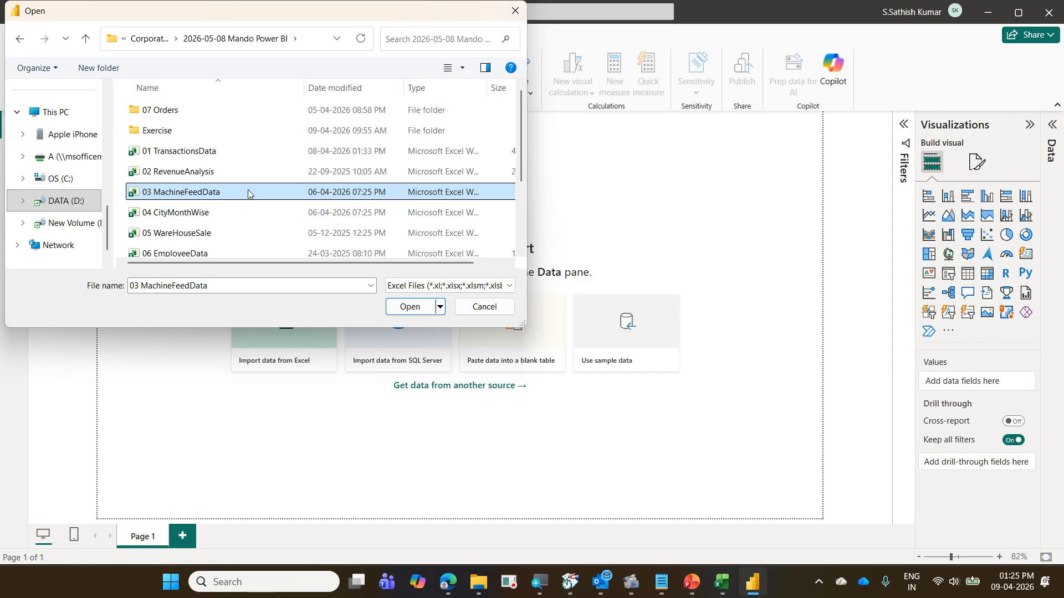
left_click(410, 307)
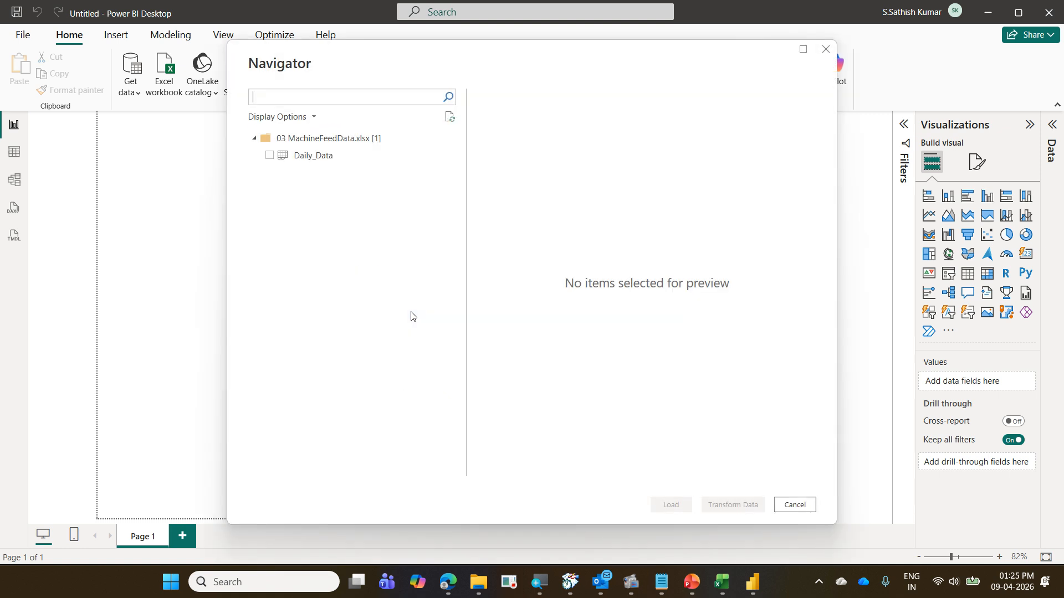
left_click(270, 156)
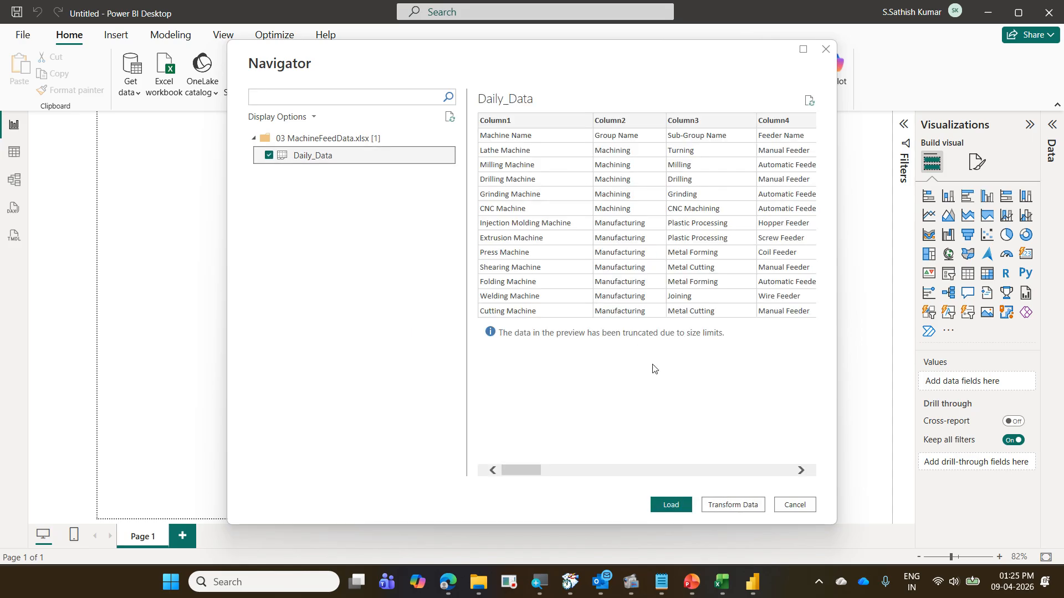
left_click(735, 504)
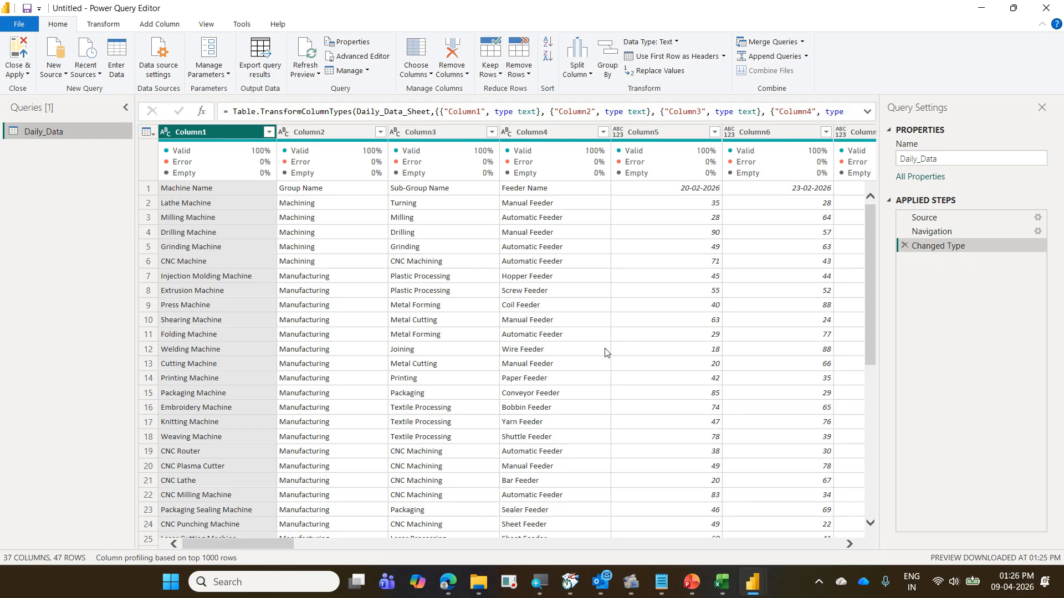
left_click_drag(162, 185, 222, 196)
left_click_drag(222, 196, 240, 138)
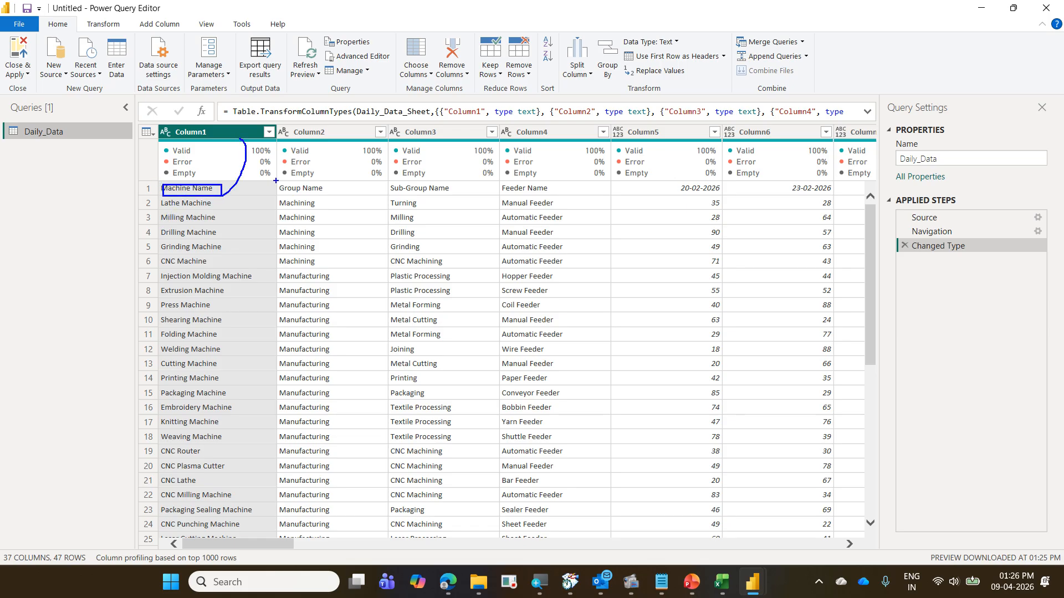
mouse_move(276, 181)
left_mouse_down()
mouse_move(329, 196)
mouse_move(349, 148)
left_mouse_up()
mouse_move(391, 184)
left_mouse_down()
mouse_move(459, 197)
mouse_move(464, 123)
left_mouse_up()
mouse_move(496, 179)
left_mouse_down()
mouse_move(556, 200)
mouse_move(561, 126)
left_mouse_up()
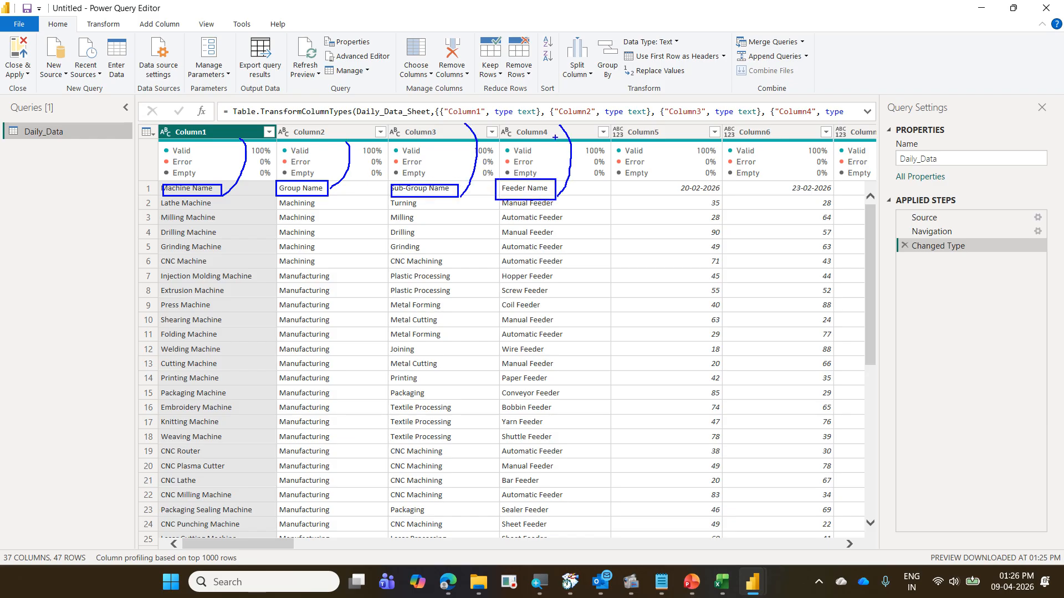
key("Escape")
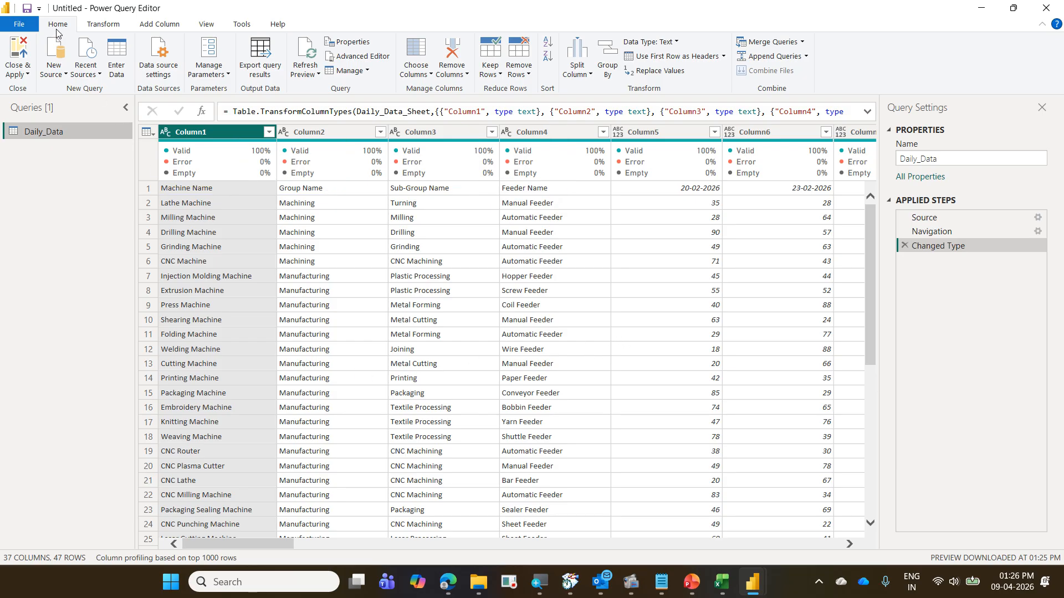
- Promote the first row of the Daily_Data query to column headers
left_click(694, 61)
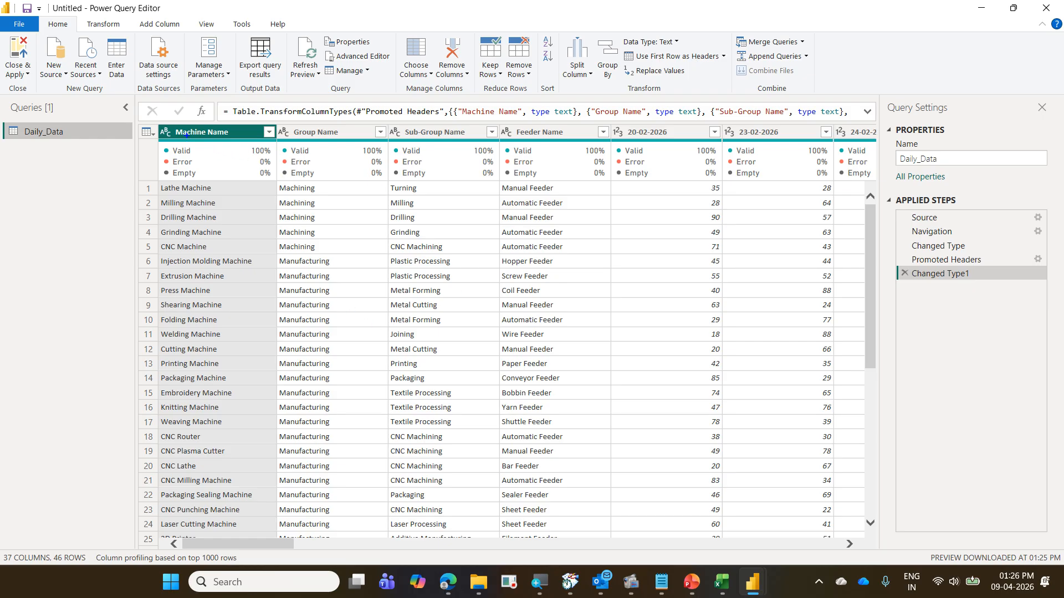
mouse_move(161, 122)
left_mouse_down()
mouse_move(225, 136)
mouse_move(563, 151)
left_mouse_up()
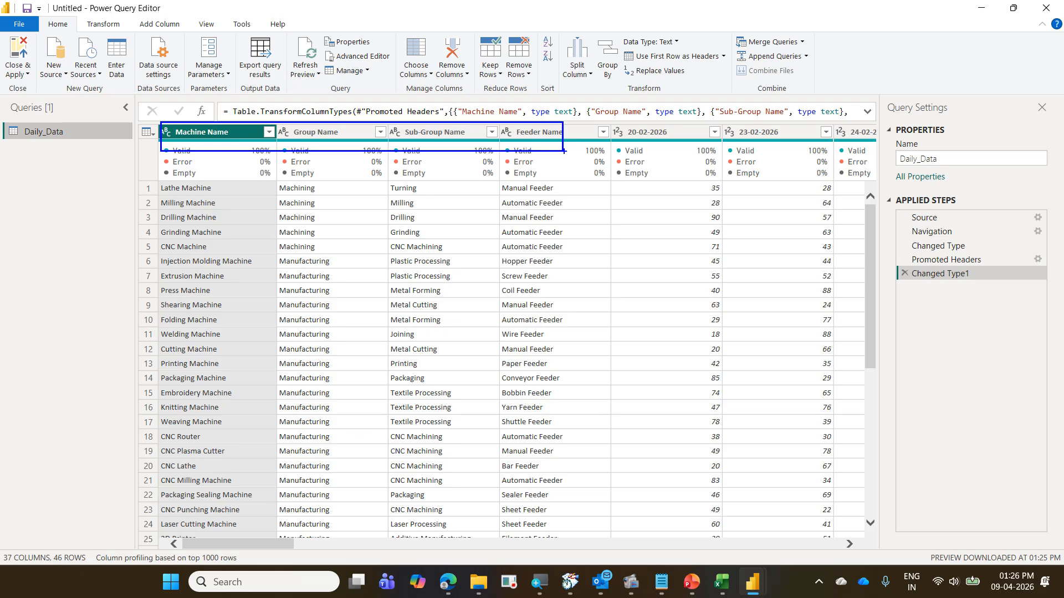
- Select all the date columns of the Daily_Data query, from 20-02-2026 through 07-04-2026
left_click_drag(644, 133, 863, 145)
left_click(654, 136)
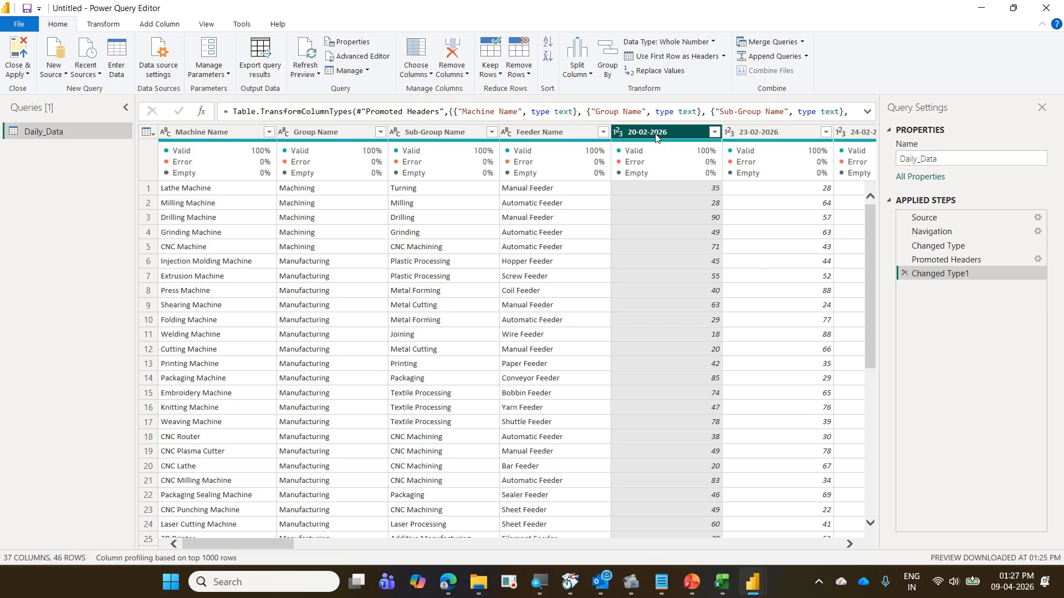
left_click(425, 60)
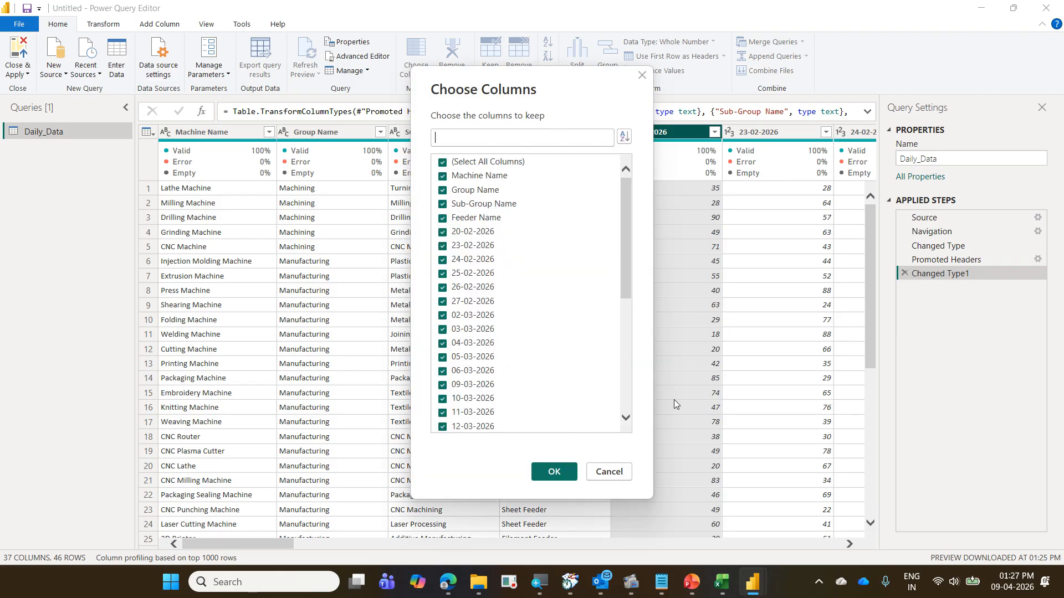
left_click(624, 472)
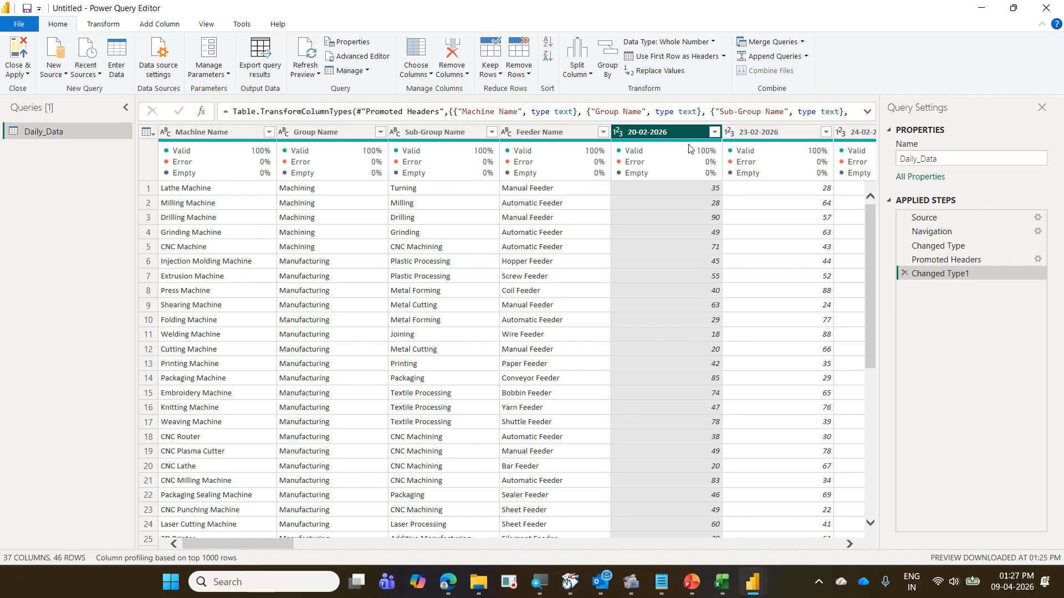
mouse_move(685, 146)
left_click_drag(250, 542, 857, 545)
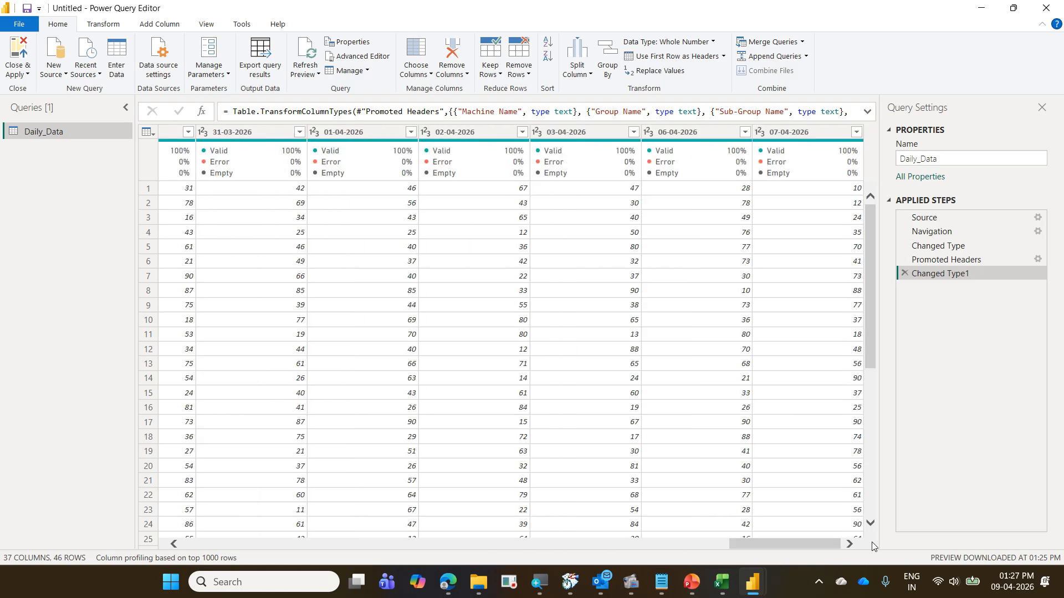
left_click(800, 141, "shift")
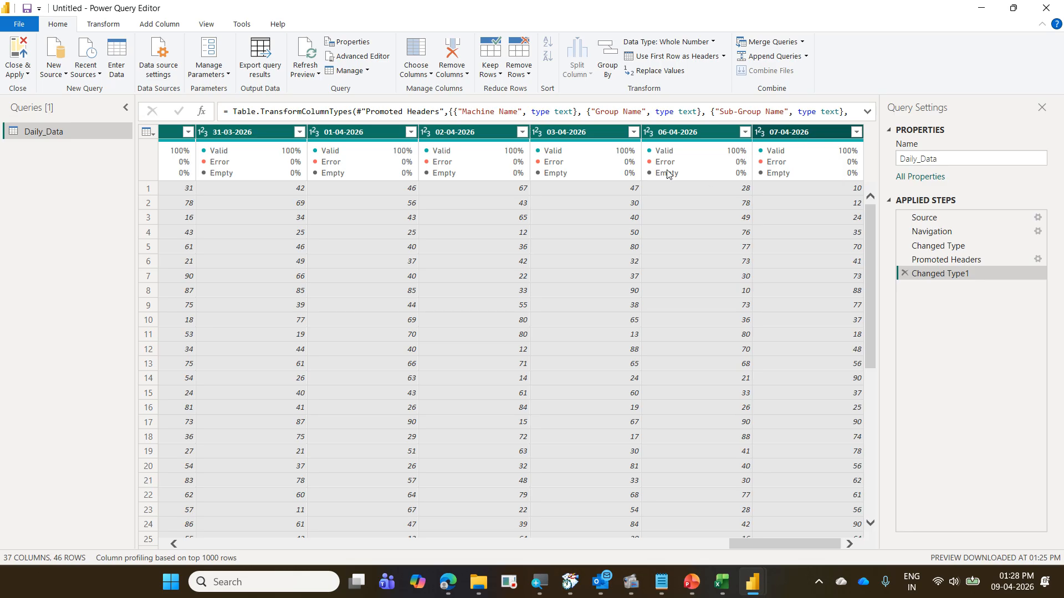
- Unpivot the selected date columns into attribute-value pairs, and delete the resulting applied step
left_click(103, 24)
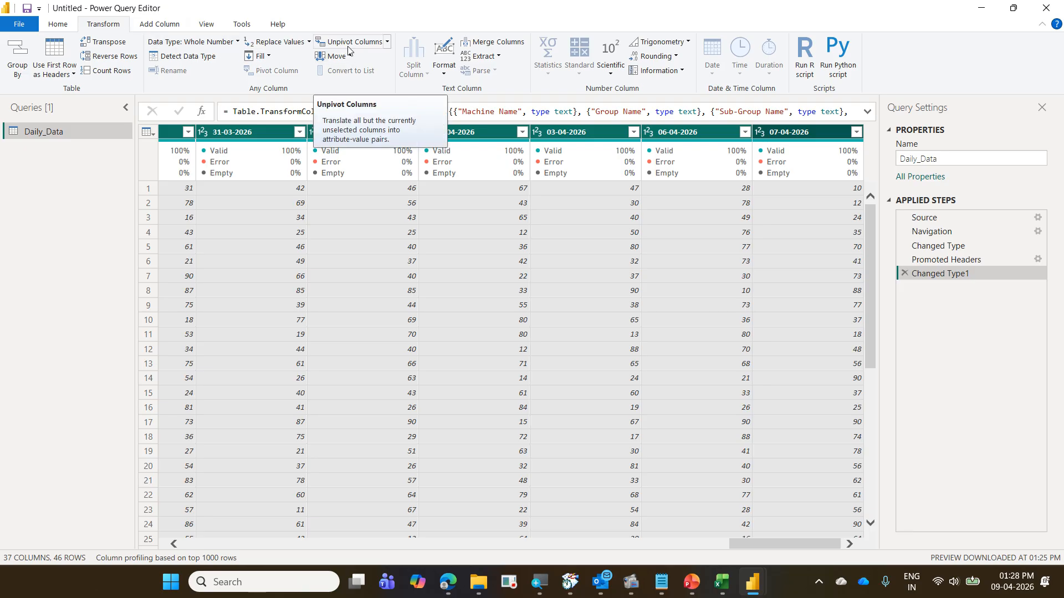
left_click(387, 49)
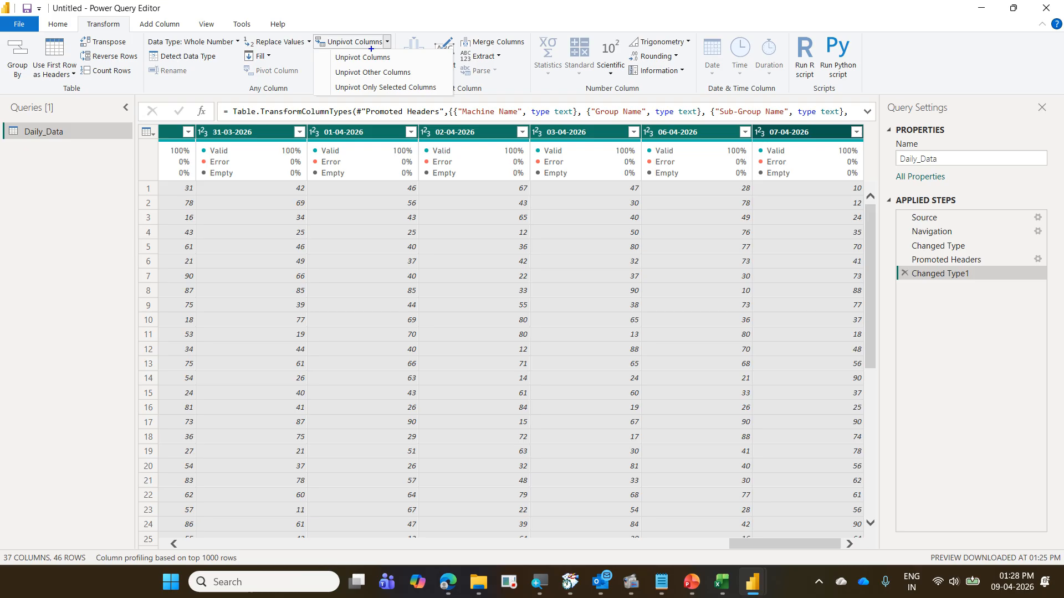
left_click_drag(317, 49, 423, 65)
mouse_move(320, 79)
left_mouse_down()
mouse_move(367, 98)
mouse_move(440, 97)
left_mouse_up()
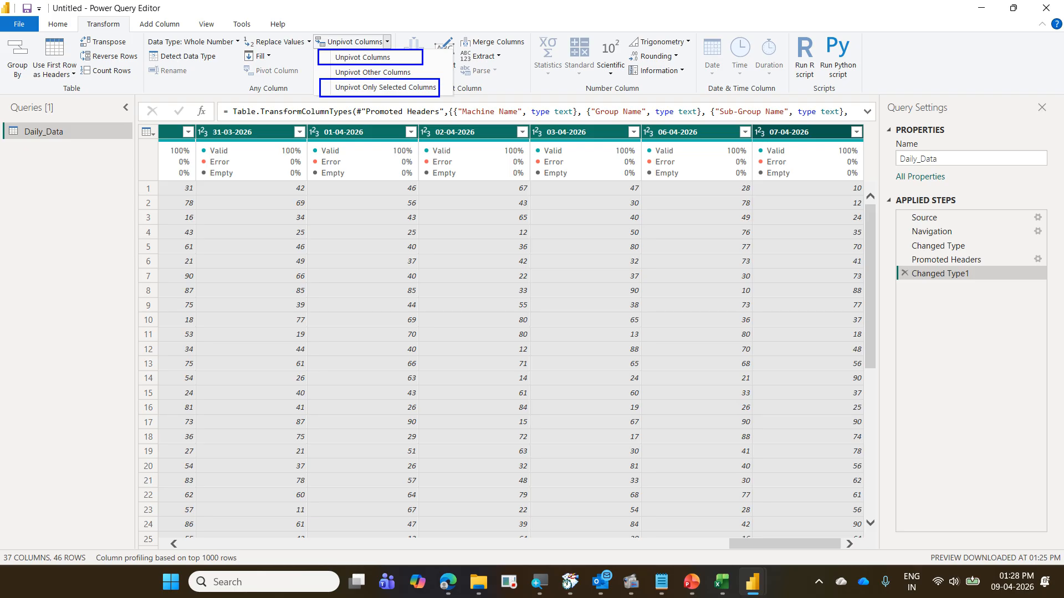
key("Escape")
left_click(582, 132)
right_click(582, 134)
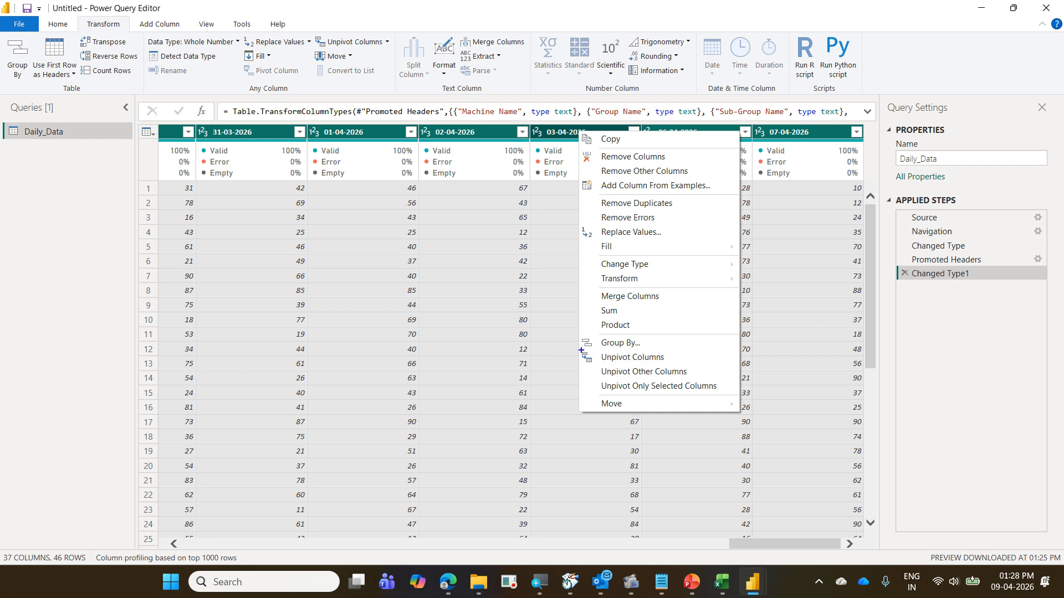
left_click_drag(575, 348, 677, 365)
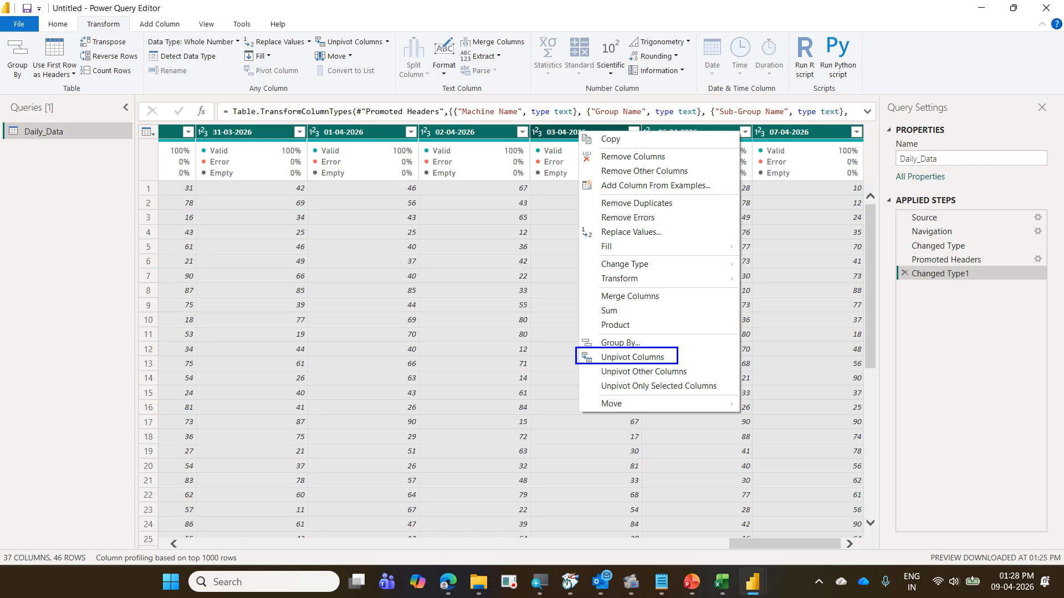
key("Escape")
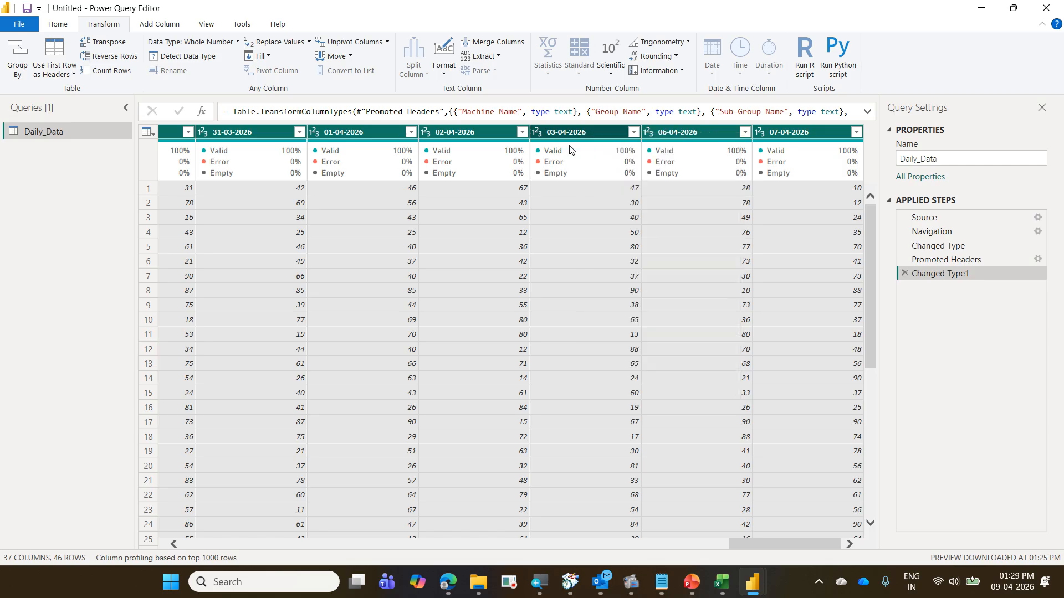
left_click(355, 42)
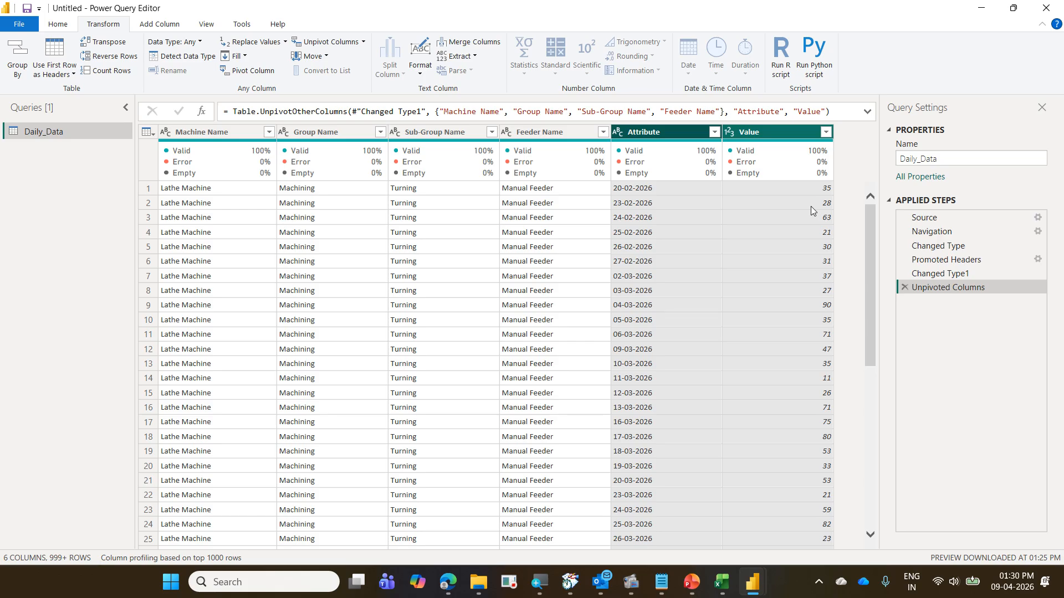
left_click(904, 288)
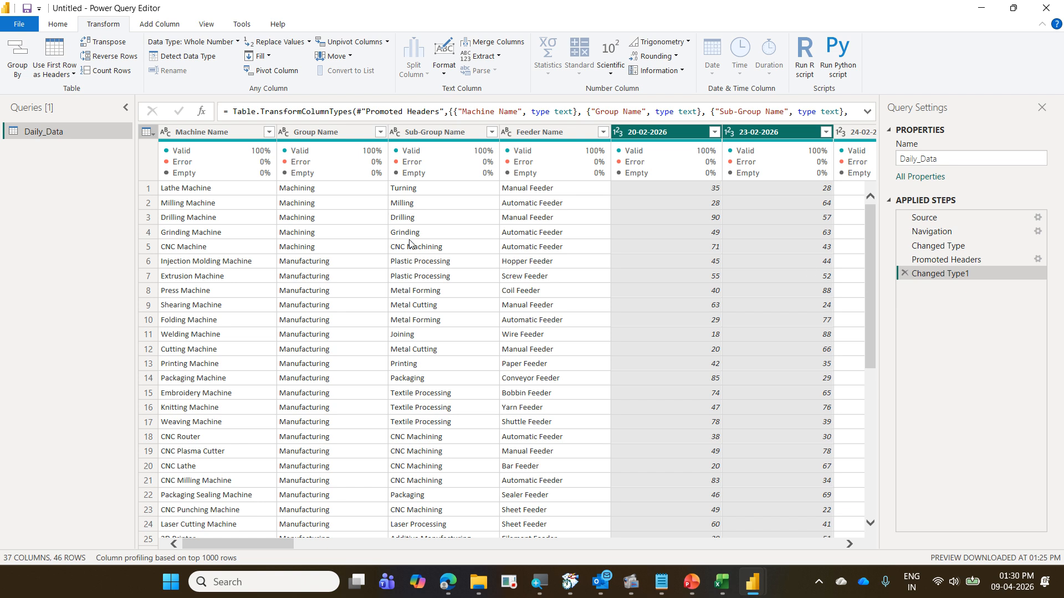
- Unpivot all columns other than Machine Name, Group Name, Sub-Group Name and Feeder Name
left_click(215, 131)
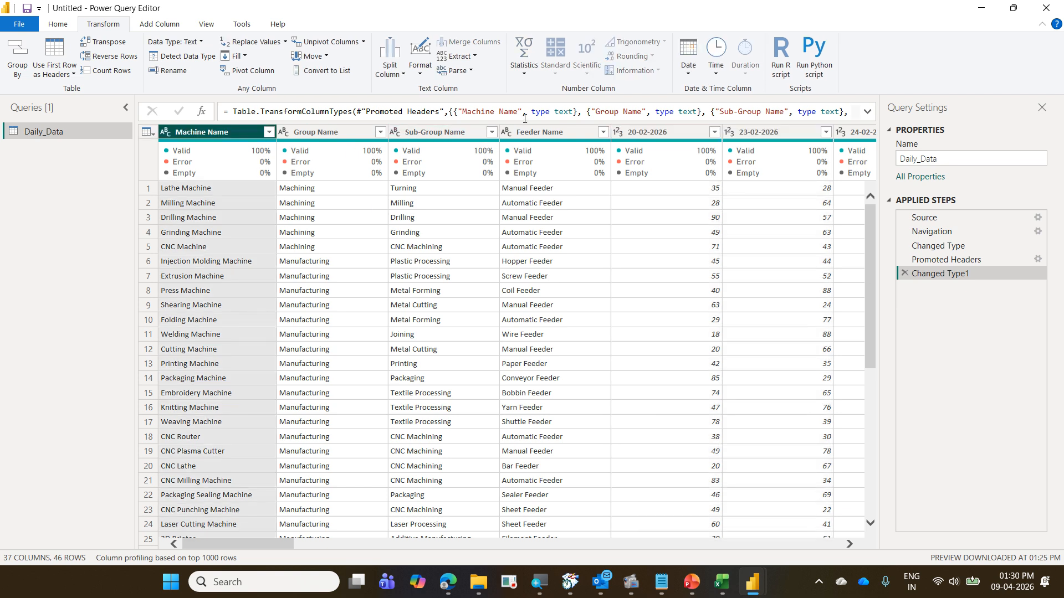
left_click(528, 133, "shift")
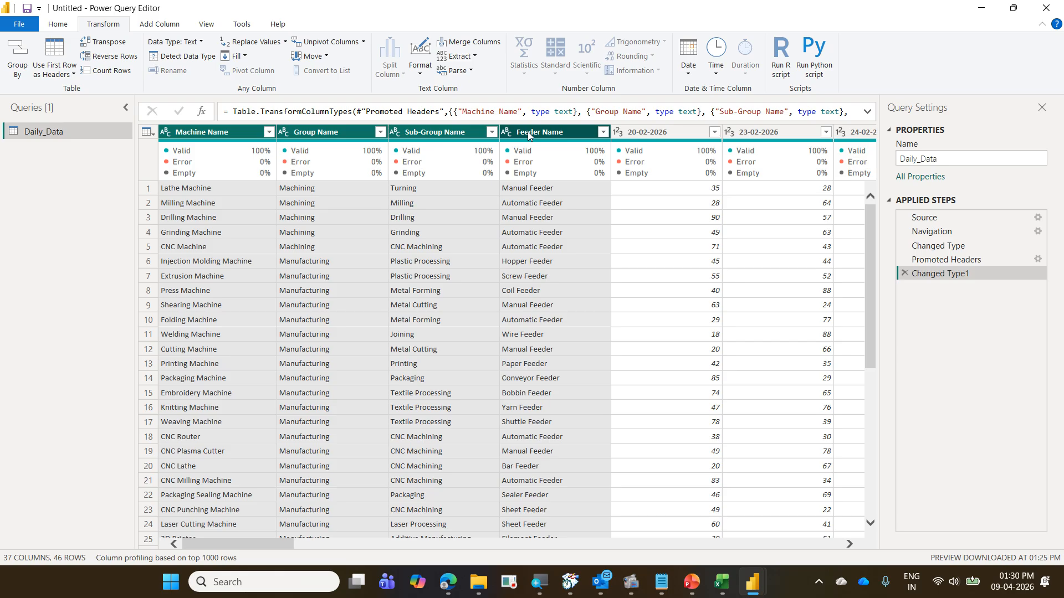
left_click(364, 43)
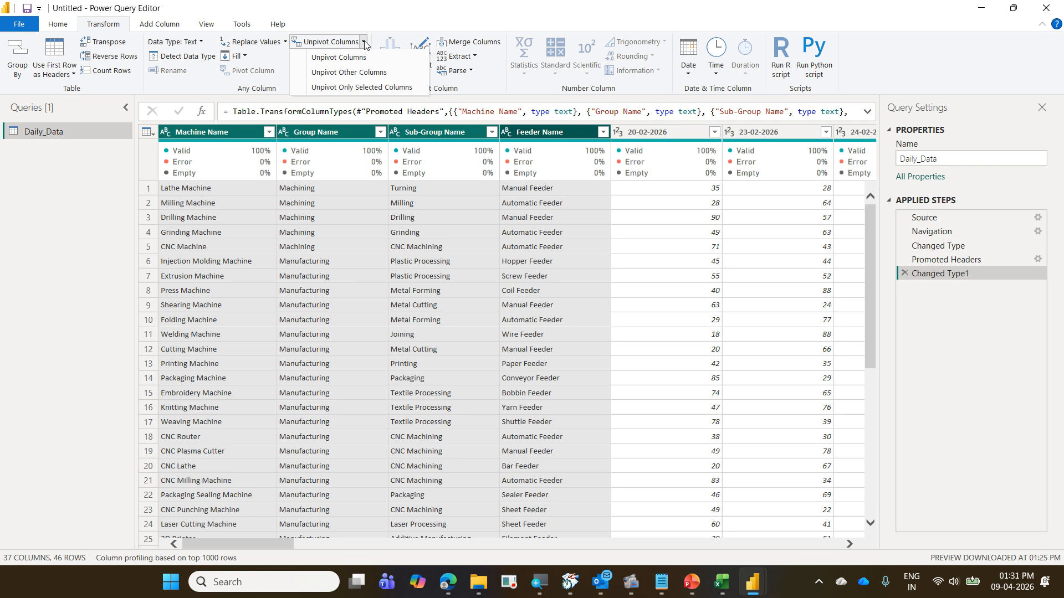
left_click(377, 72)
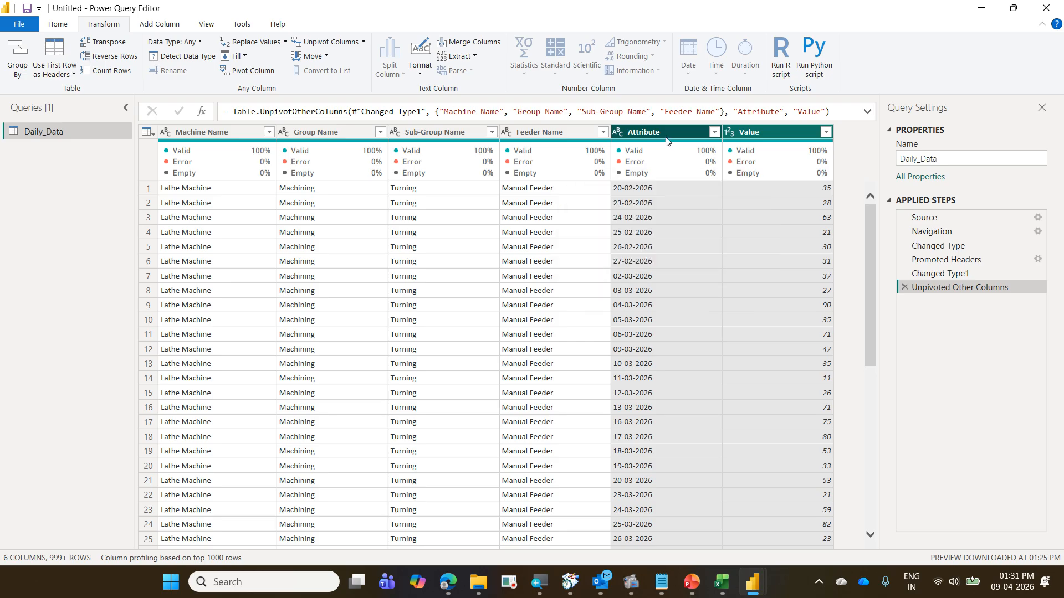
- Rename the Attribute column to Feeder Date
left_click(738, 132, "ctrl")
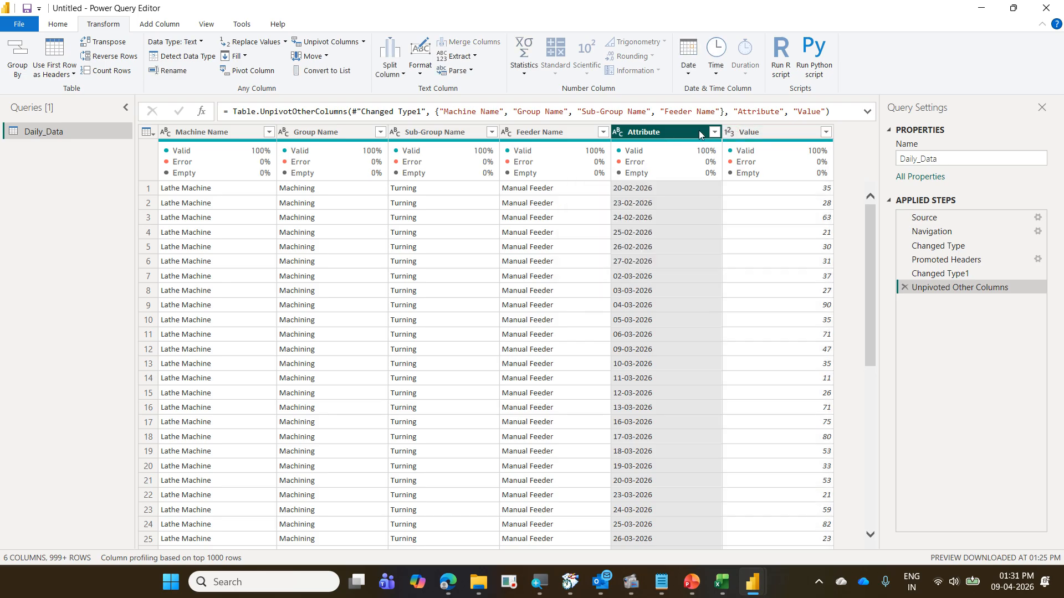
double_click(671, 131)
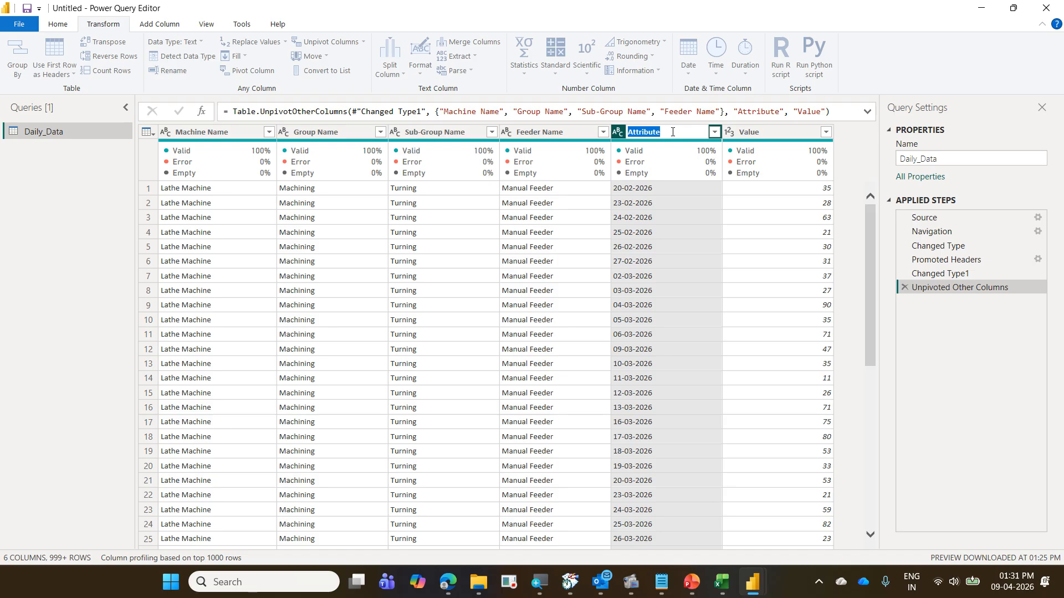
type("Feeder Date")
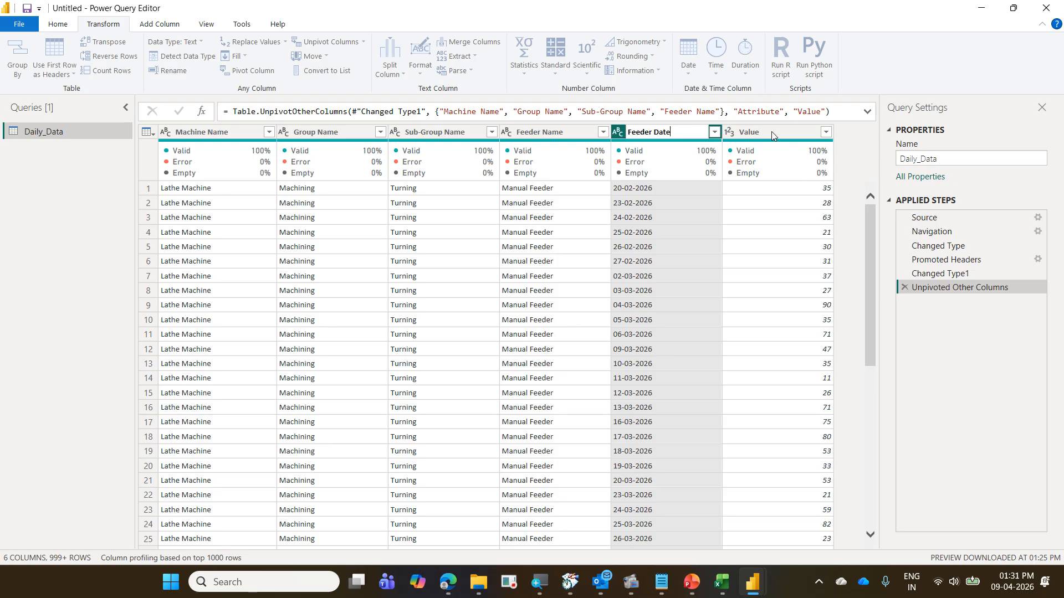
key("Return")
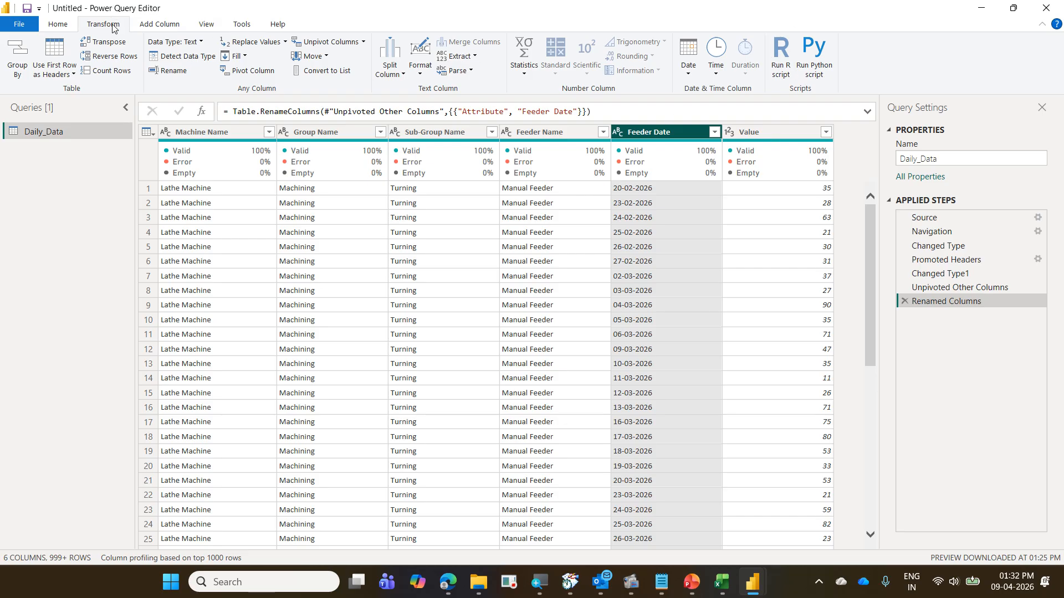
- Set the Feeder Date column's type to Date using automatic data type detection, and view its available data types
mouse_move(74, 15)
left_mouse_down()
mouse_move(131, 32)
mouse_move(178, 64)
mouse_move(214, 65)
left_mouse_up()
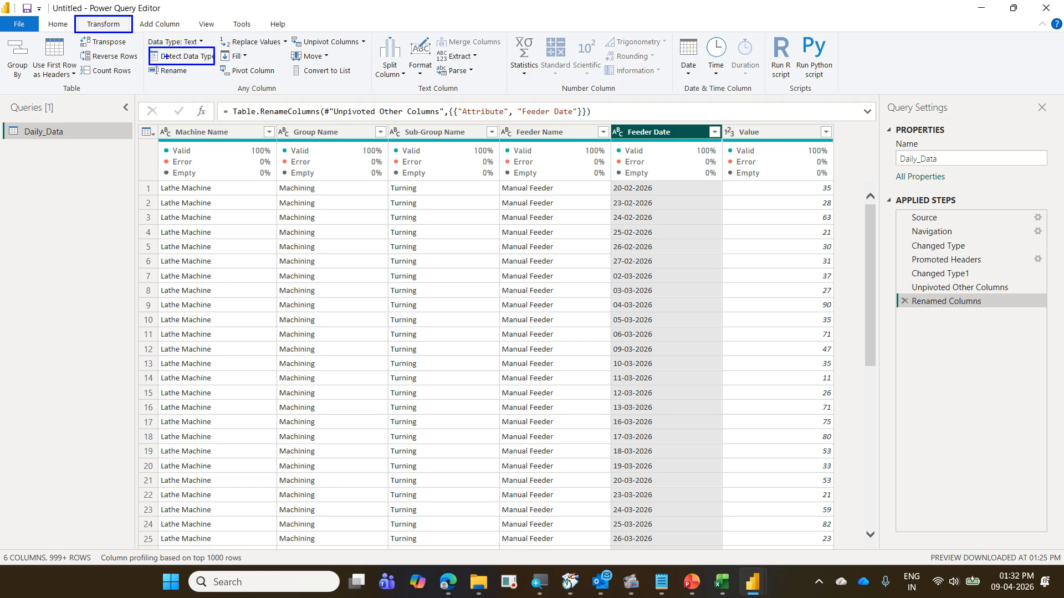
left_click_drag(150, 56, 111, 35)
key("Escape")
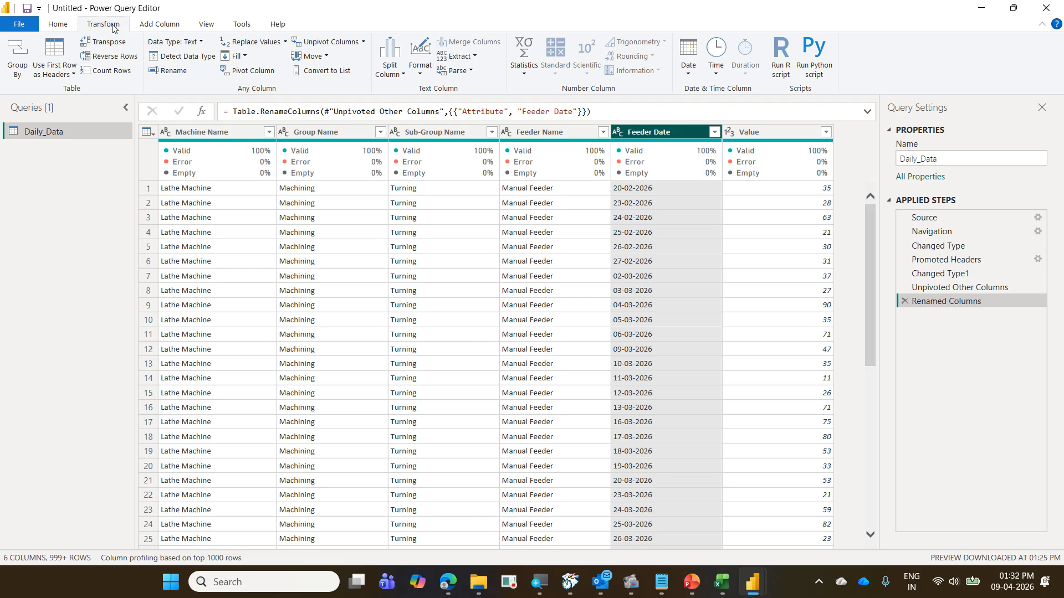
left_click(167, 56)
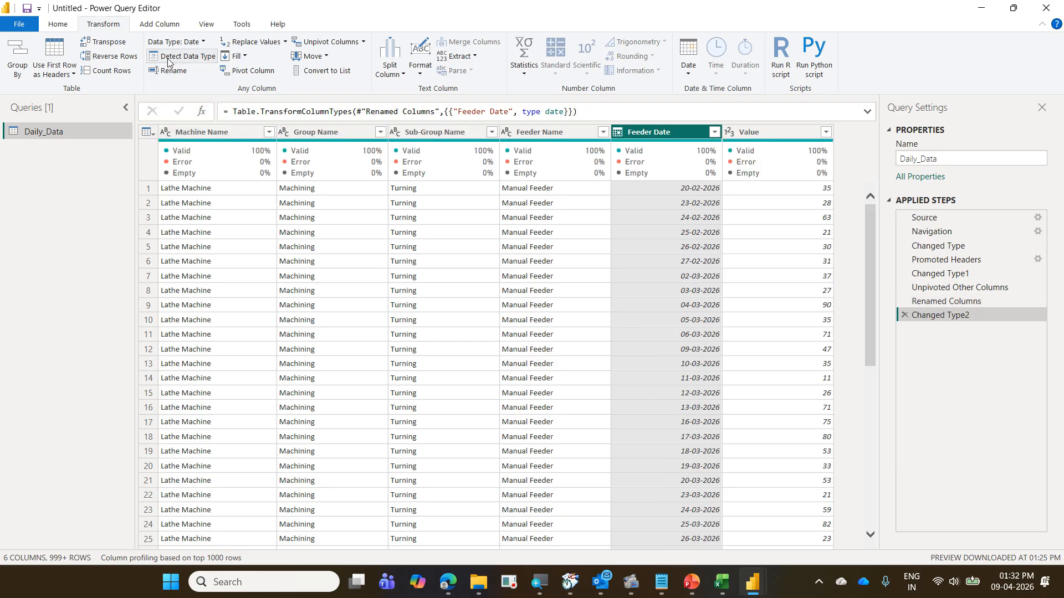
left_click(618, 133)
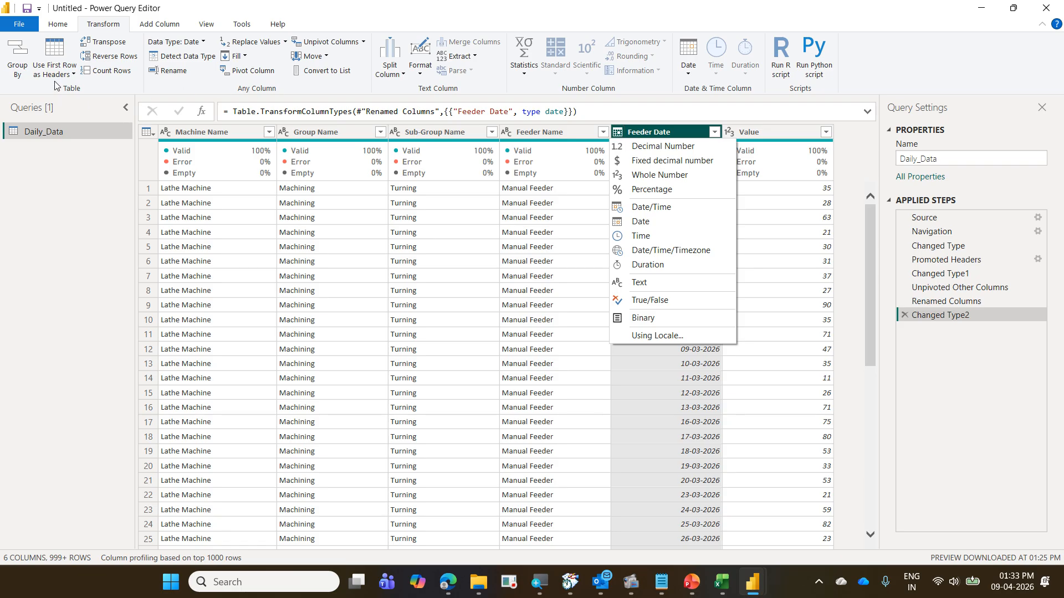
- Apply the query changes, load Daily_Data into the report and expand the table's field list
left_click(61, 25)
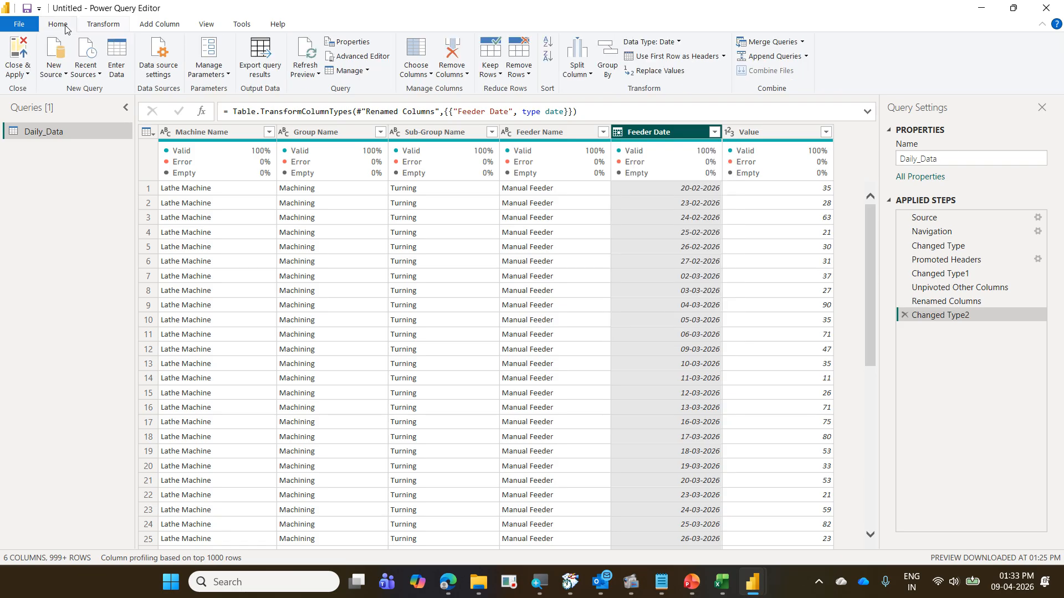
left_click(25, 51)
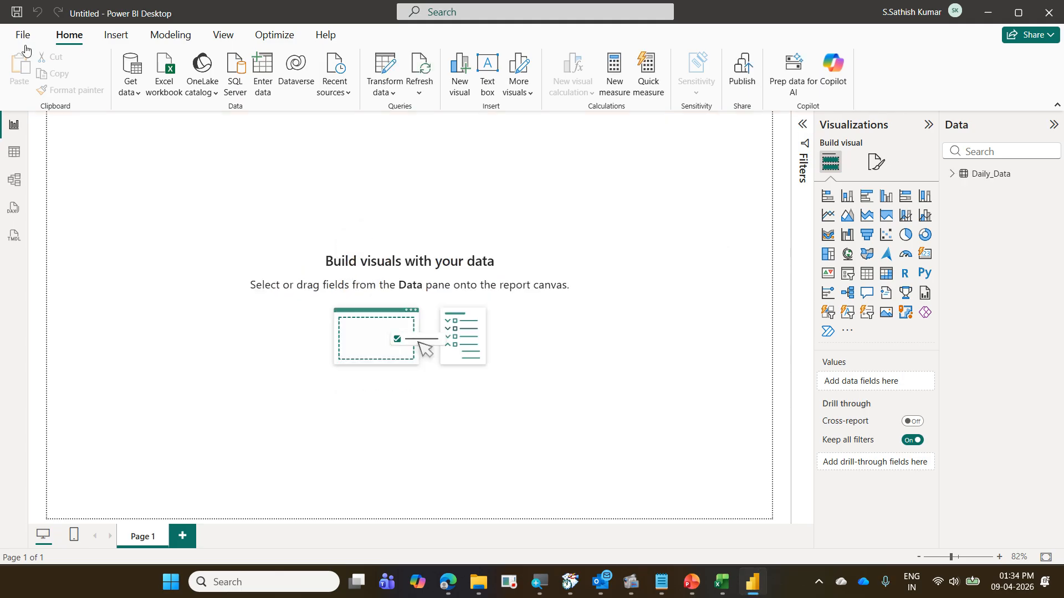
left_click(948, 175)
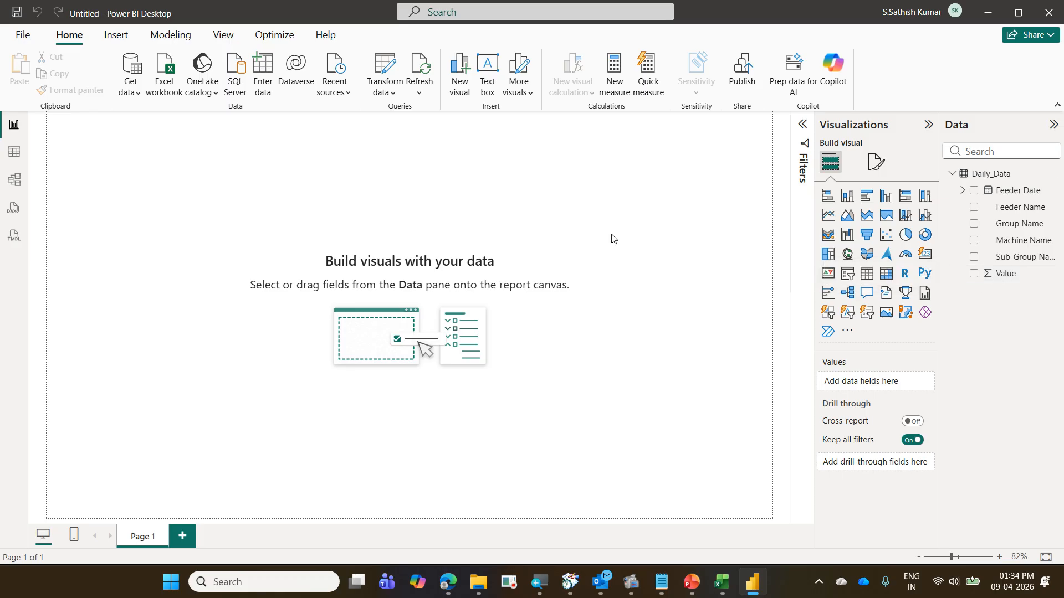
- Add a clustered column chart with Machine Name on the X-axis and Value on the Y-axis, enlarged across most of the page
left_click(885, 197)
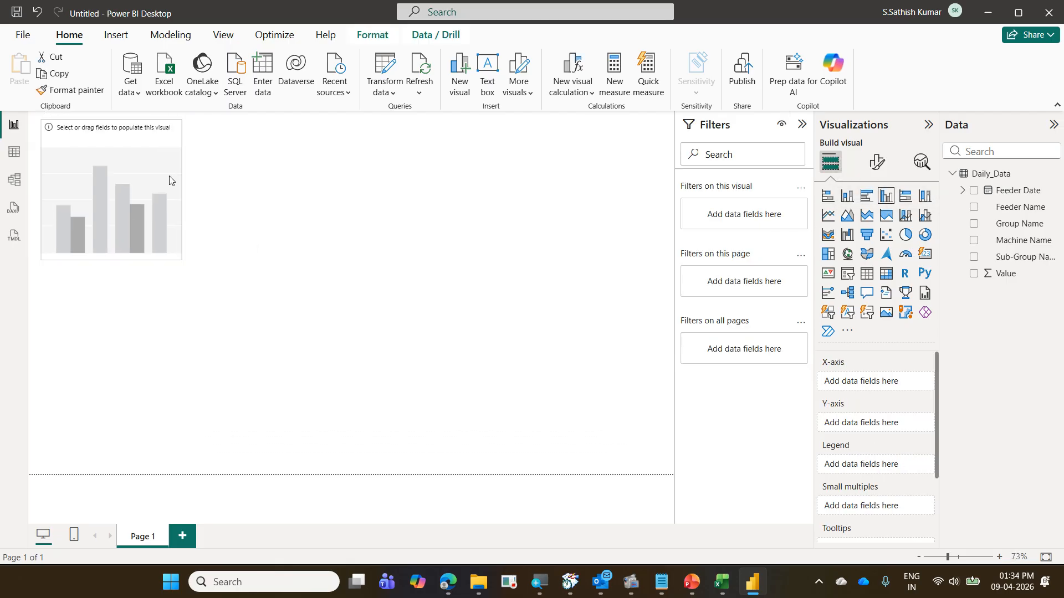
left_click_drag(194, 290, 442, 408)
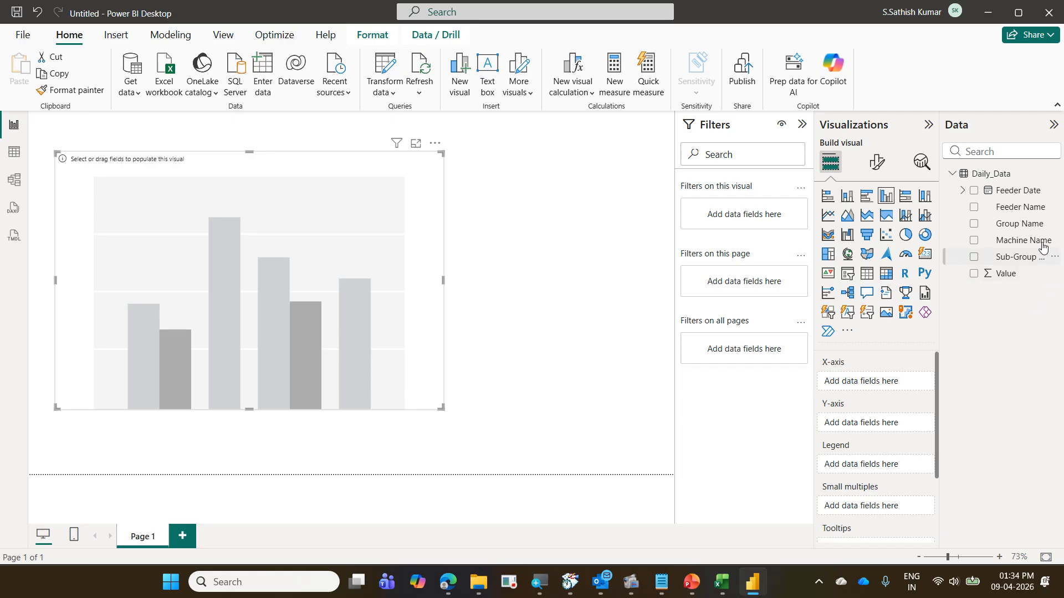
left_click_drag(1036, 241, 898, 382)
left_click_drag(1006, 273, 894, 438)
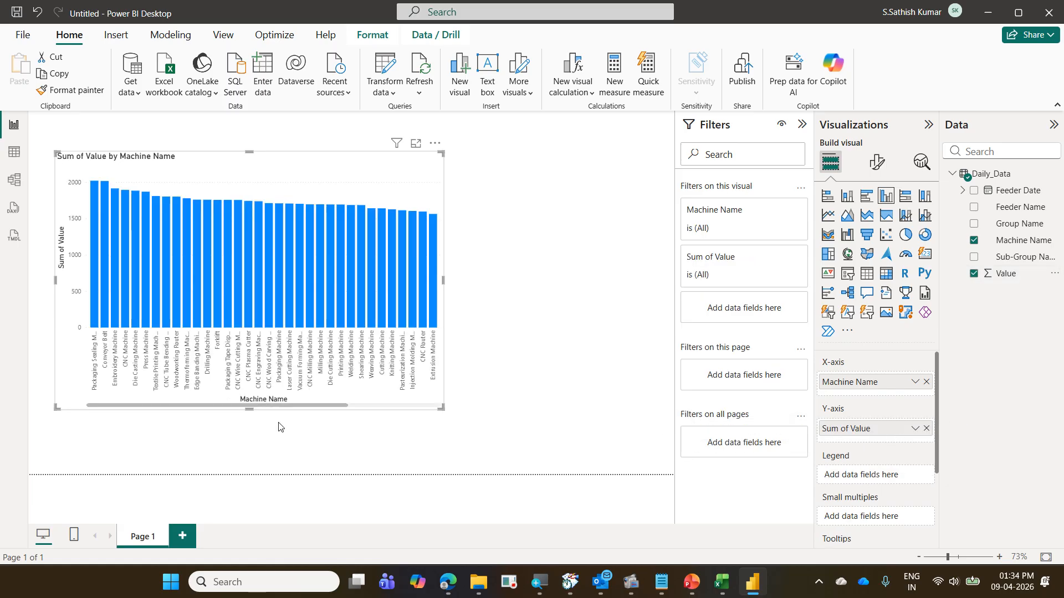
left_click_drag(442, 410, 630, 463)
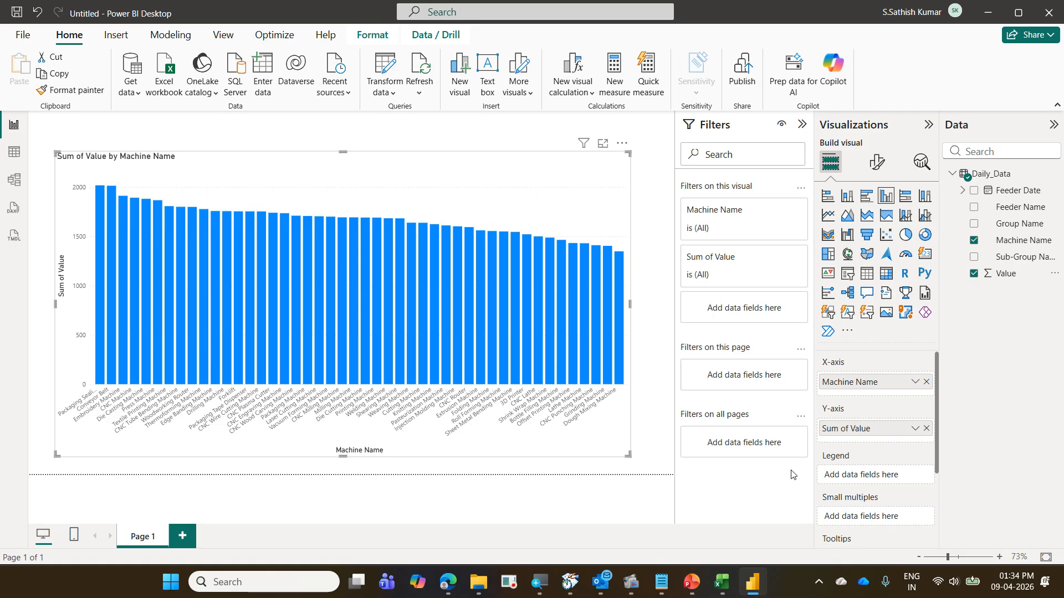
- Replace Machine Name with Feeder Name on the chart's X-axis
left_click_drag(923, 389, 1022, 302)
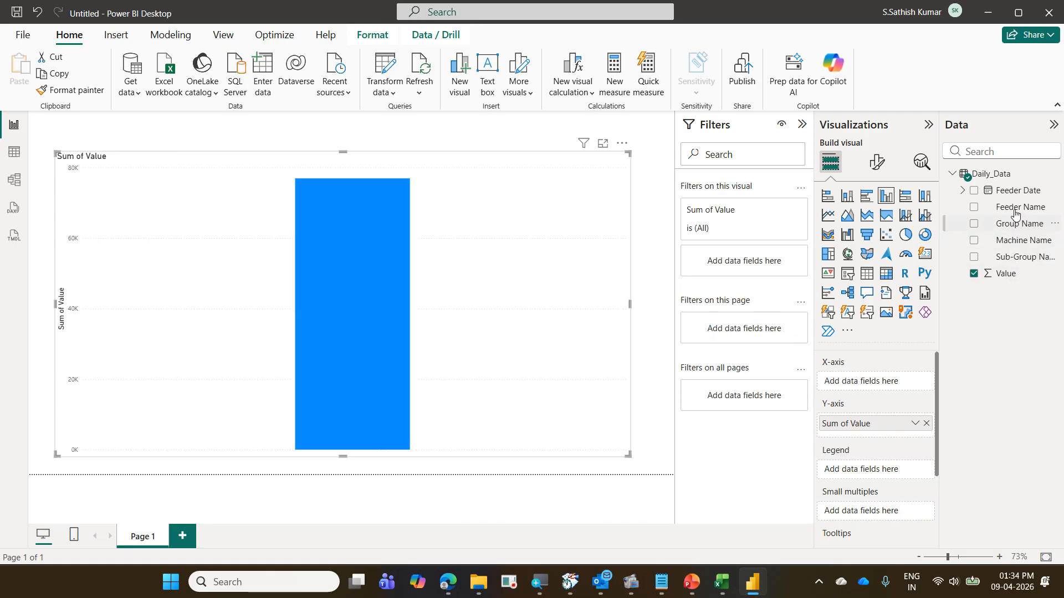
left_click_drag(1019, 207, 889, 387)
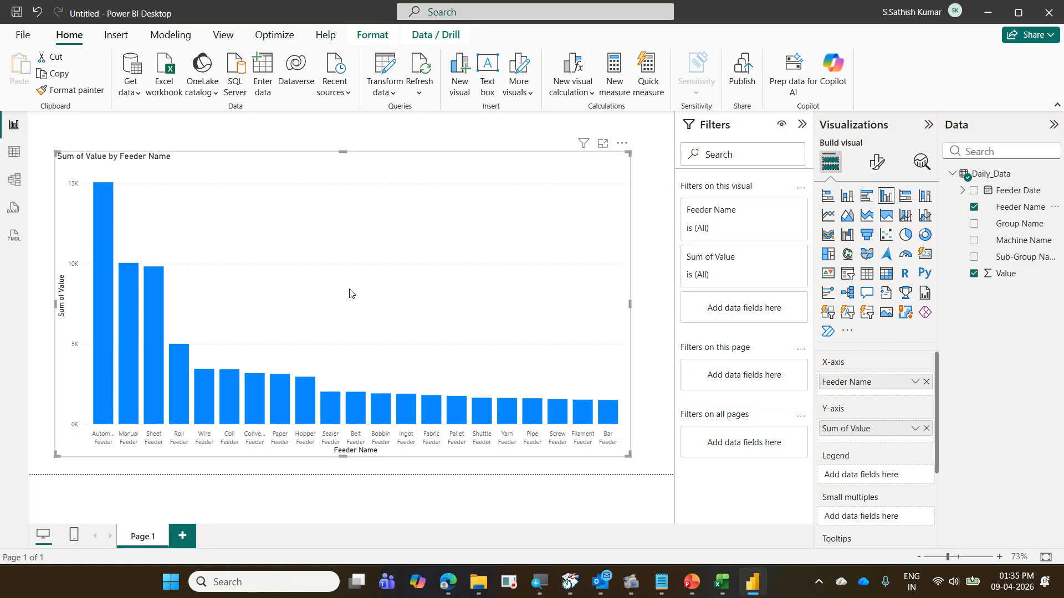
- Save the report as 03 MachineFeedData in the 2026-05-08 Mando Power BI folder on this device
left_click(23, 36)
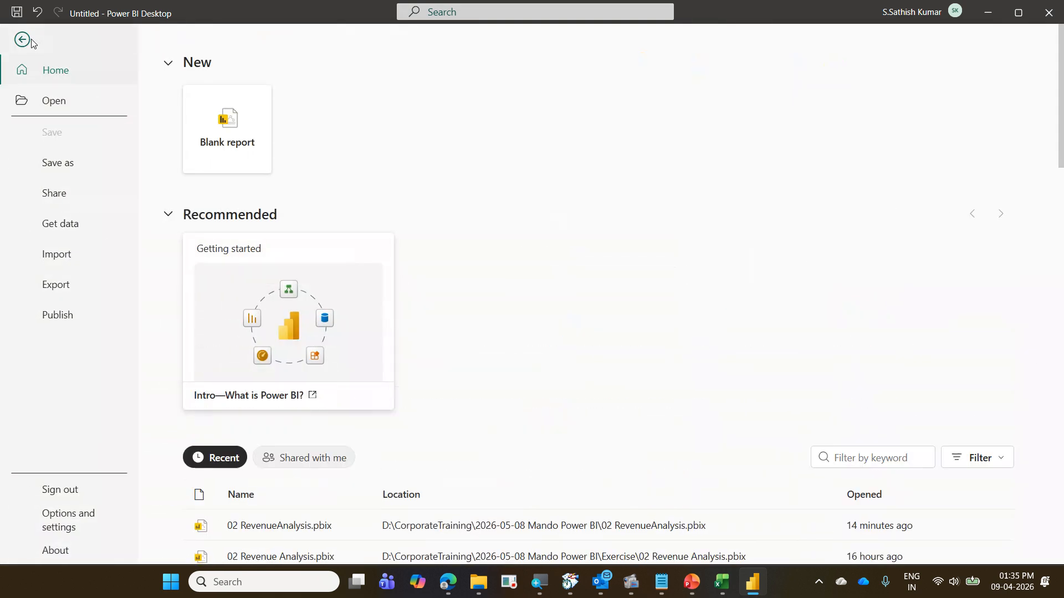
left_click(108, 164)
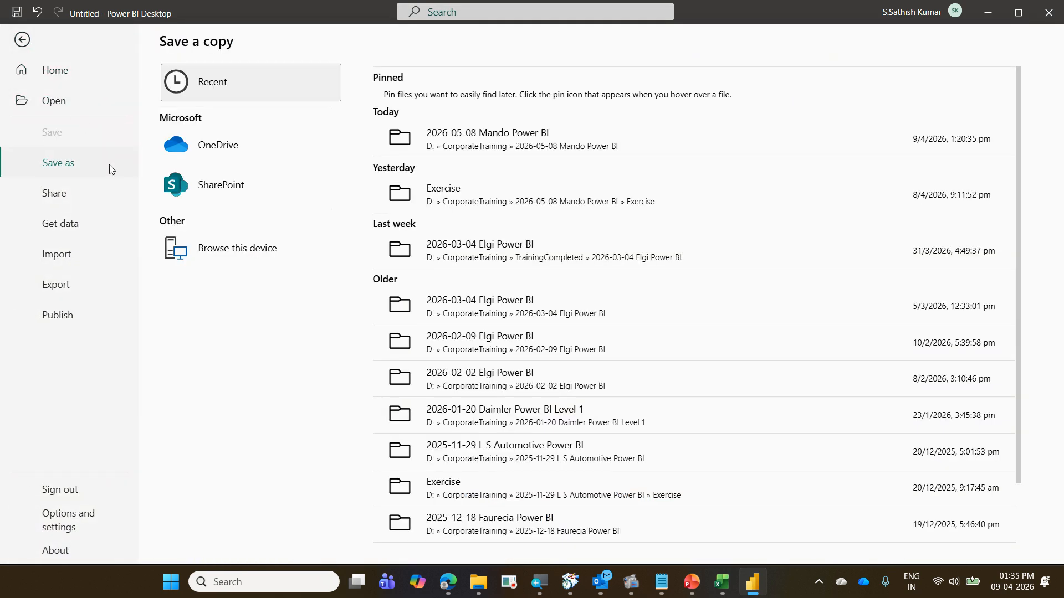
left_click(278, 244)
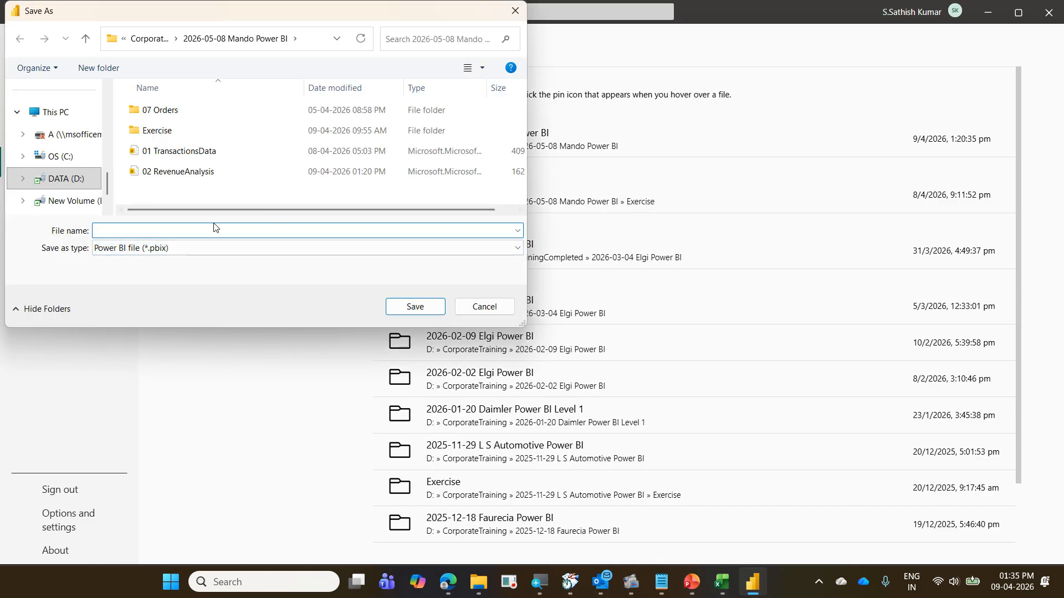
type("03")
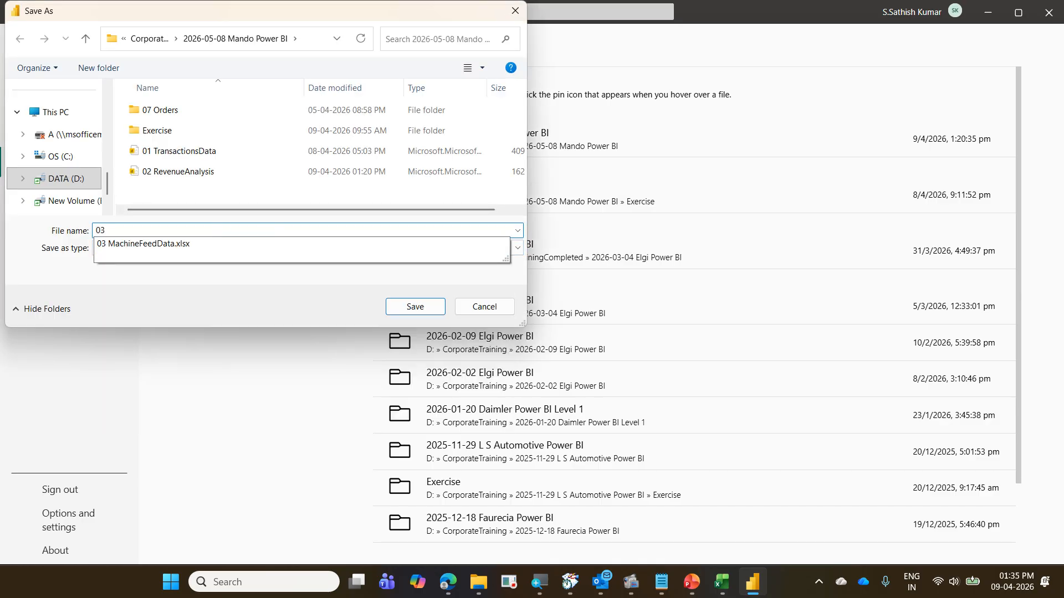
key("Down")
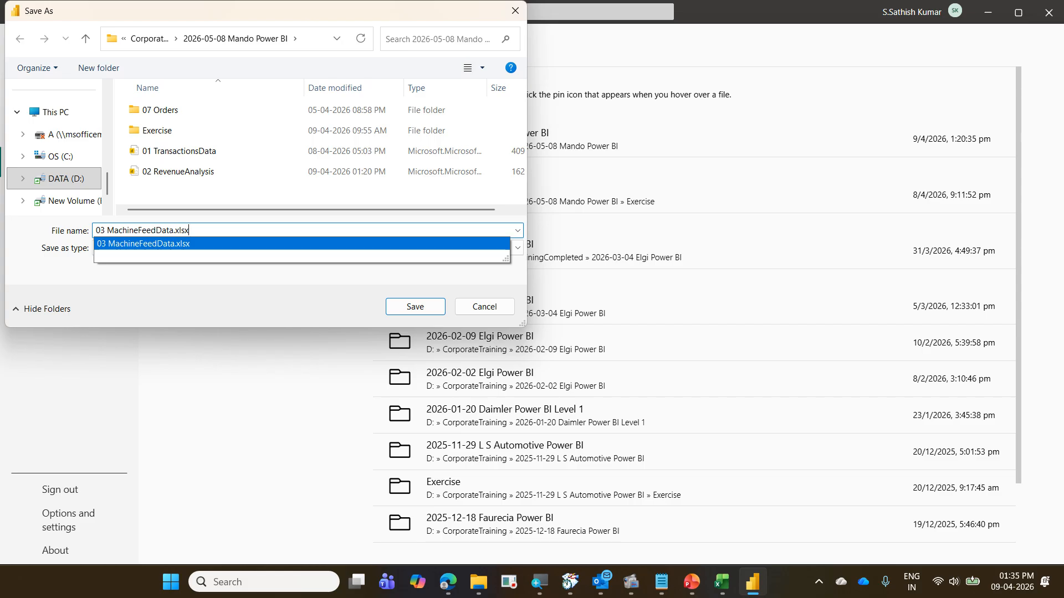
key("BackSpace")
key("BackSpace")
key("BackSpace")
key("BackSpace")
key("BackSpace")
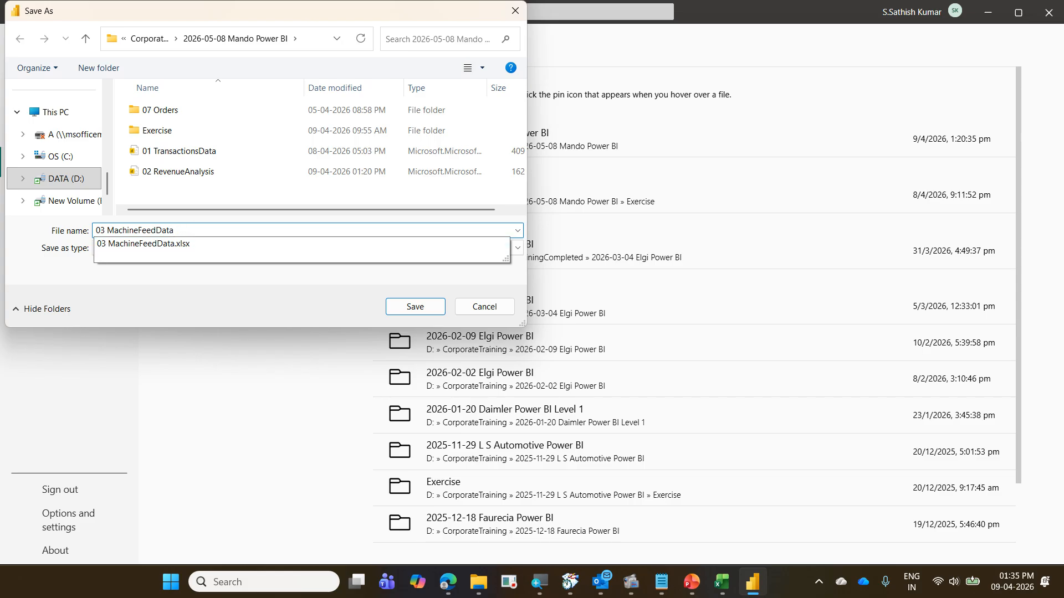
key("Return")
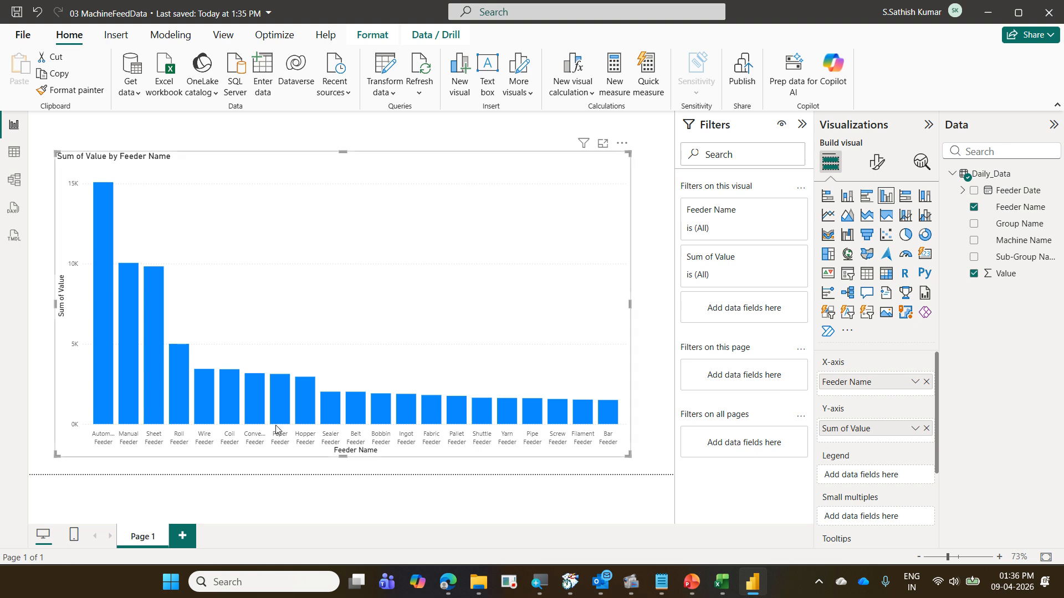
- Open the 04 CitySales presentation from the Exercise folder and show its first slide in Reading View to read the task
mouse_move(491, 594)
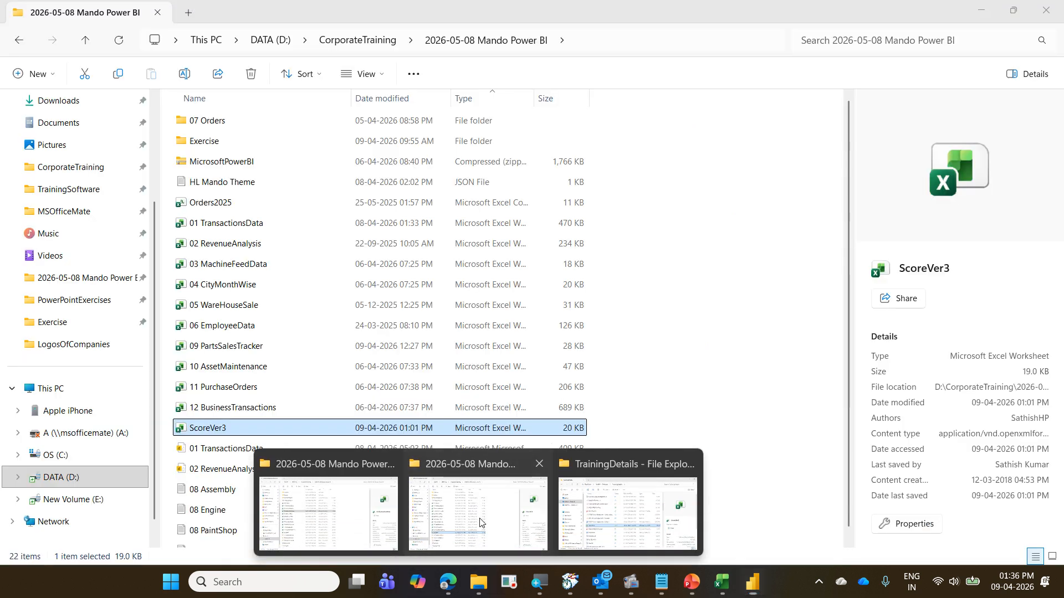
left_click(477, 512)
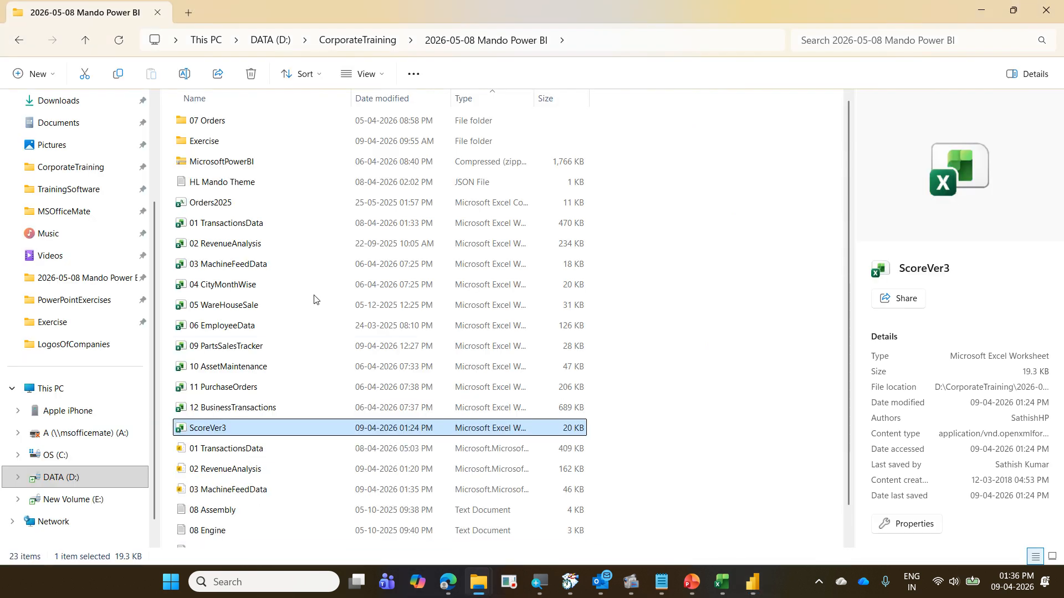
double_click(257, 142)
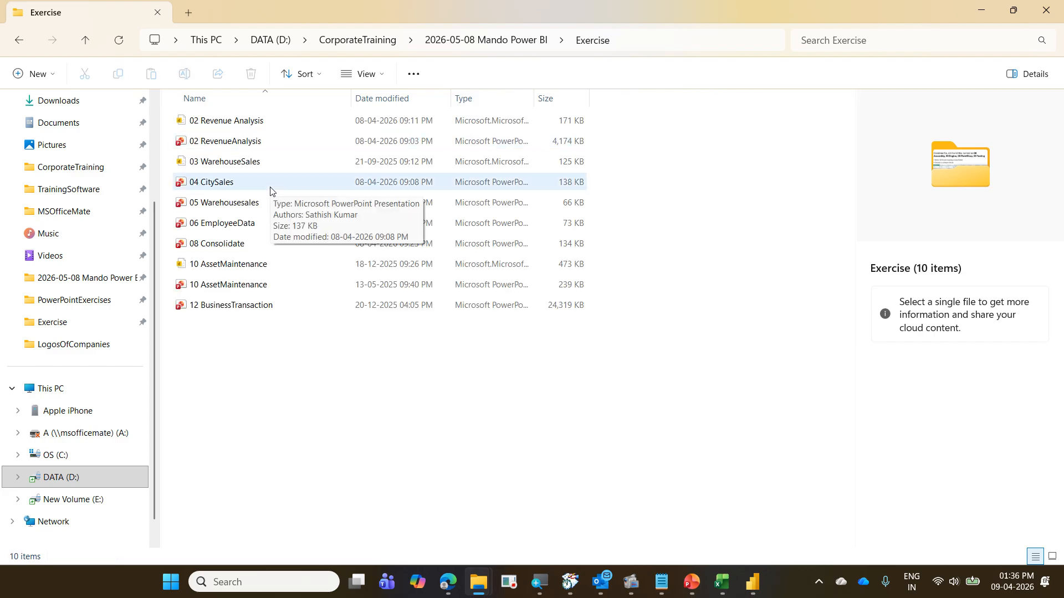
left_click(272, 191)
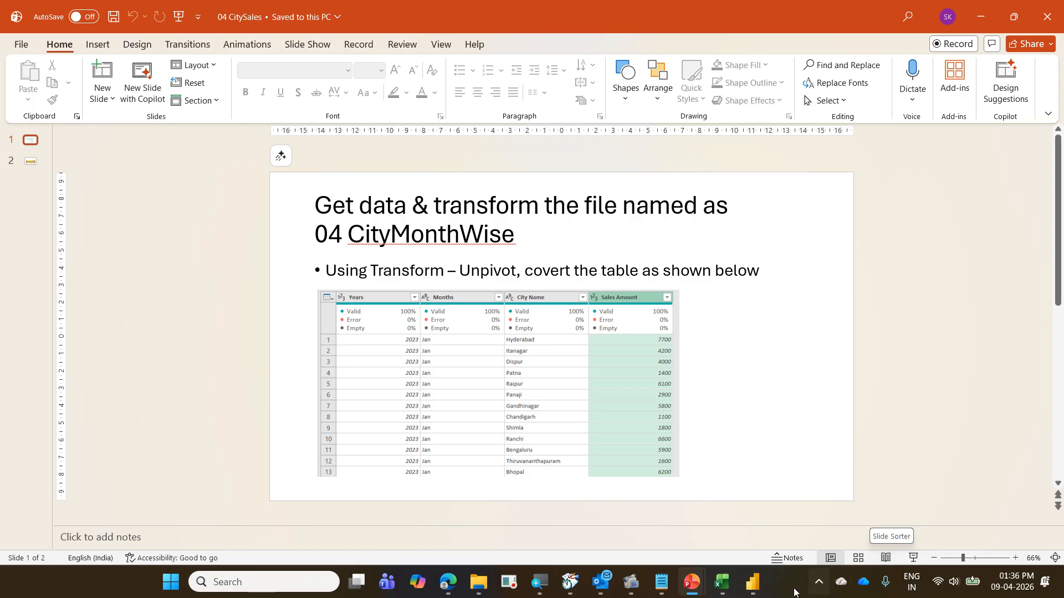
left_click(752, 581)
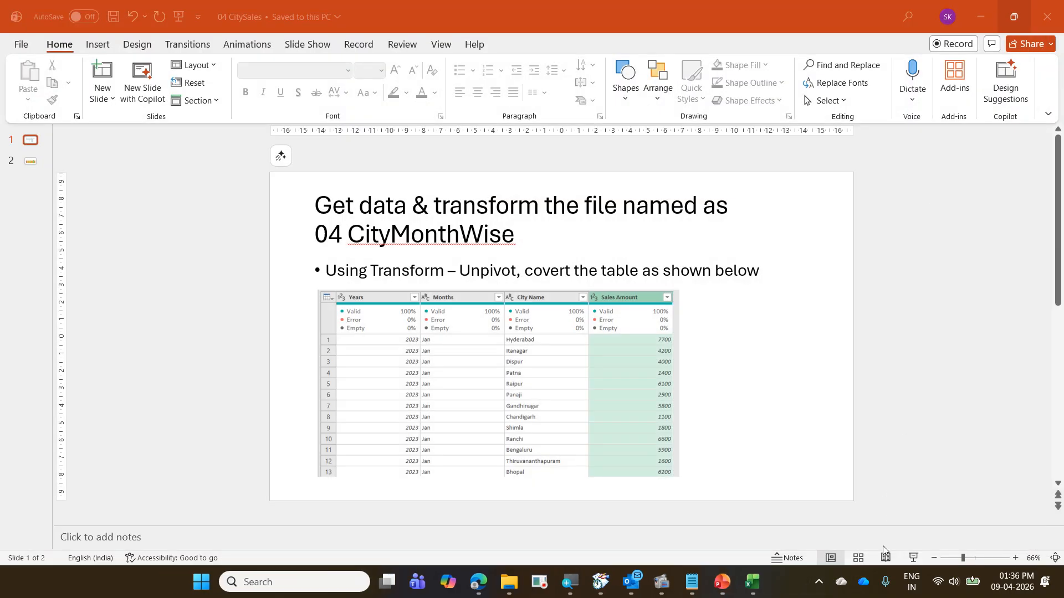
left_click(885, 558)
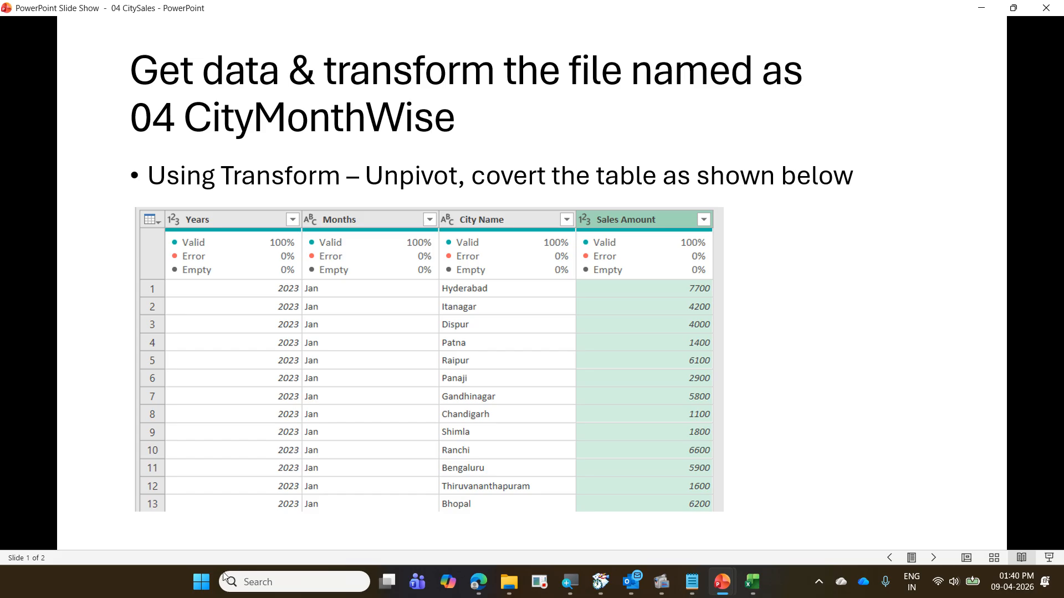
- Launch Power BI Desktop again and connect to the Excel workbook 04 CityMonthWise
left_click(201, 582)
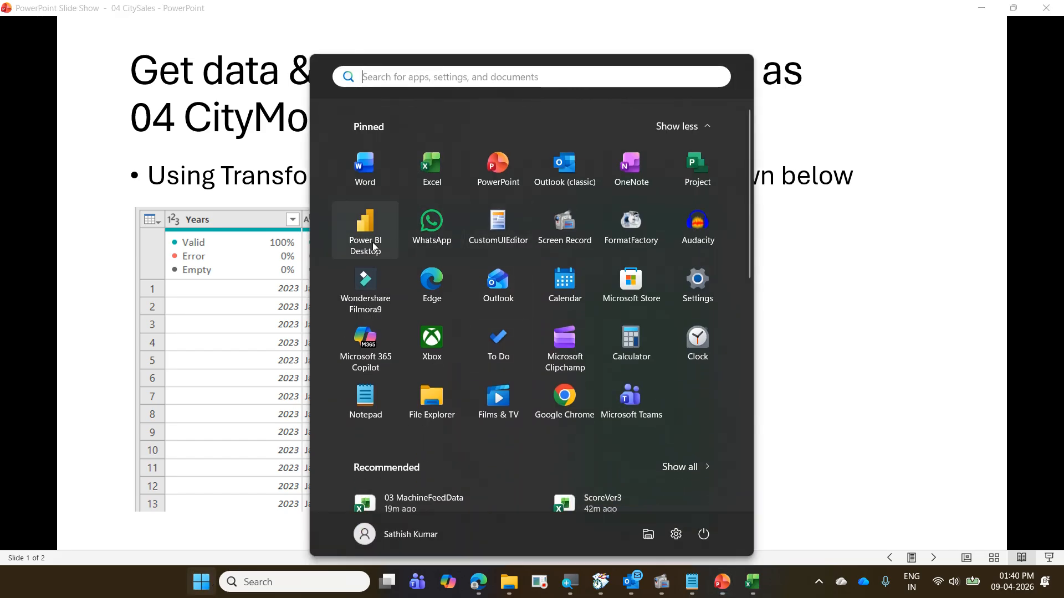
left_click(370, 247)
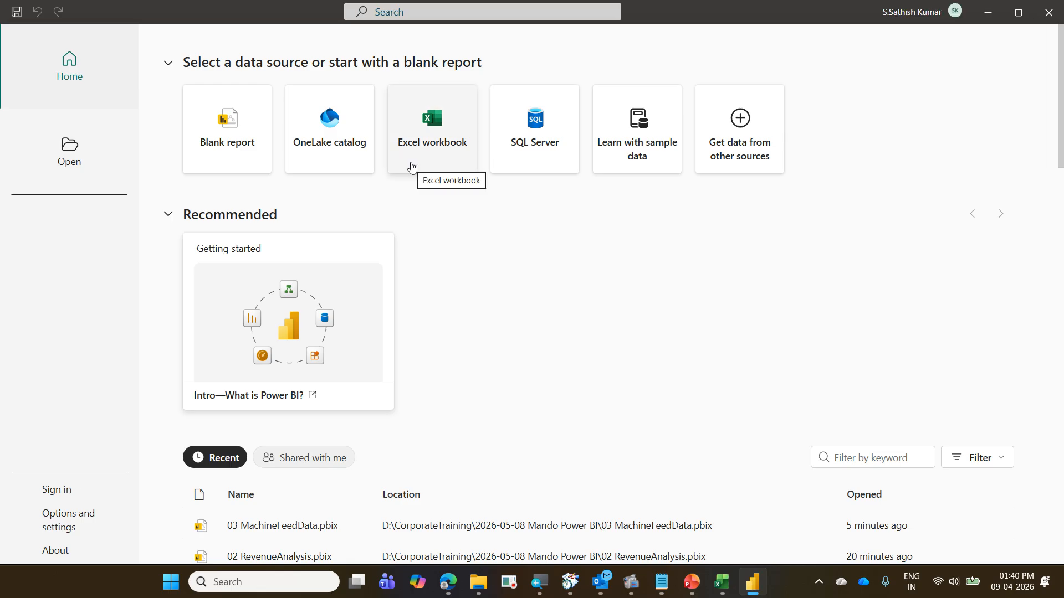
left_click(412, 167)
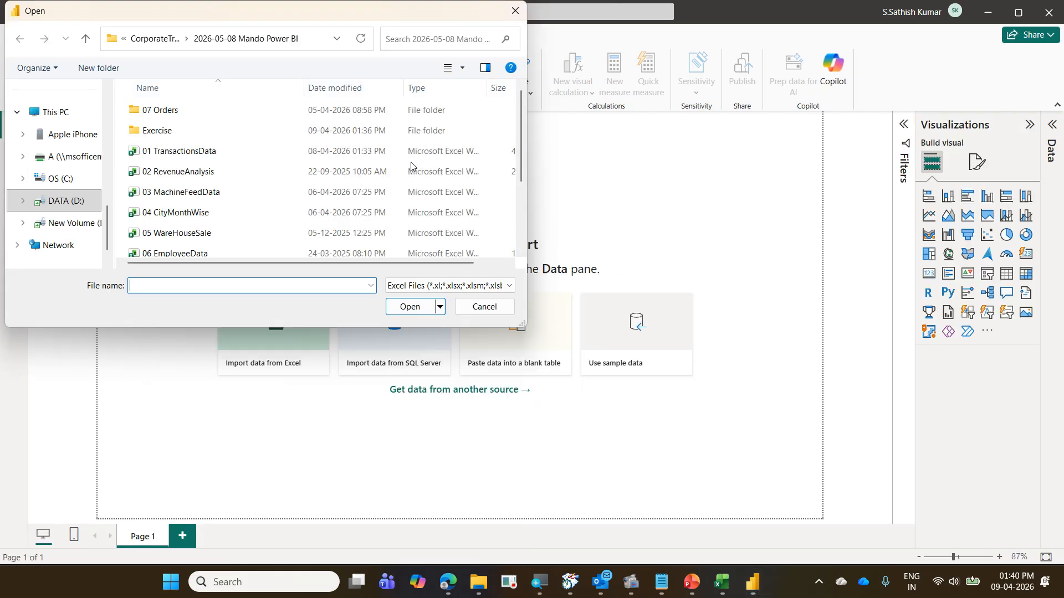
left_click(245, 209)
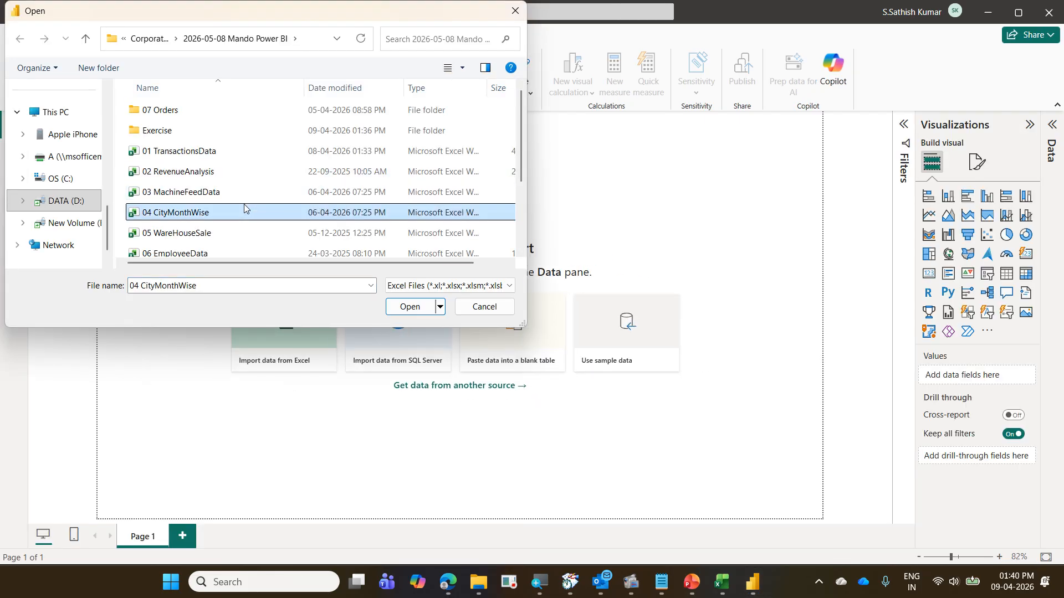
left_click(409, 306)
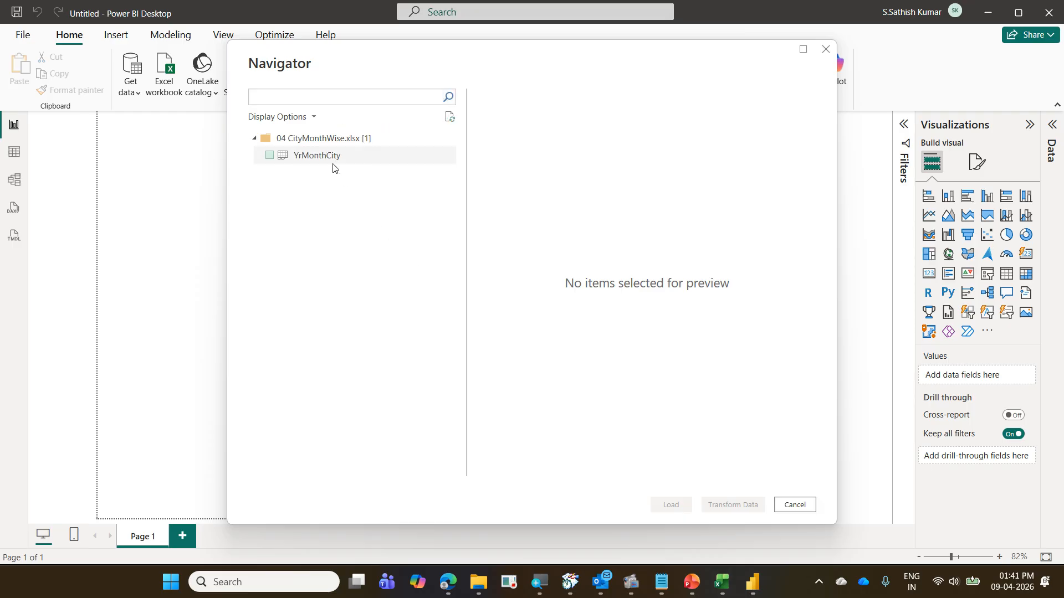
- Preview and select the YrMonthCity sheet, and open it in Power Query Editor for transformation
left_click(329, 162)
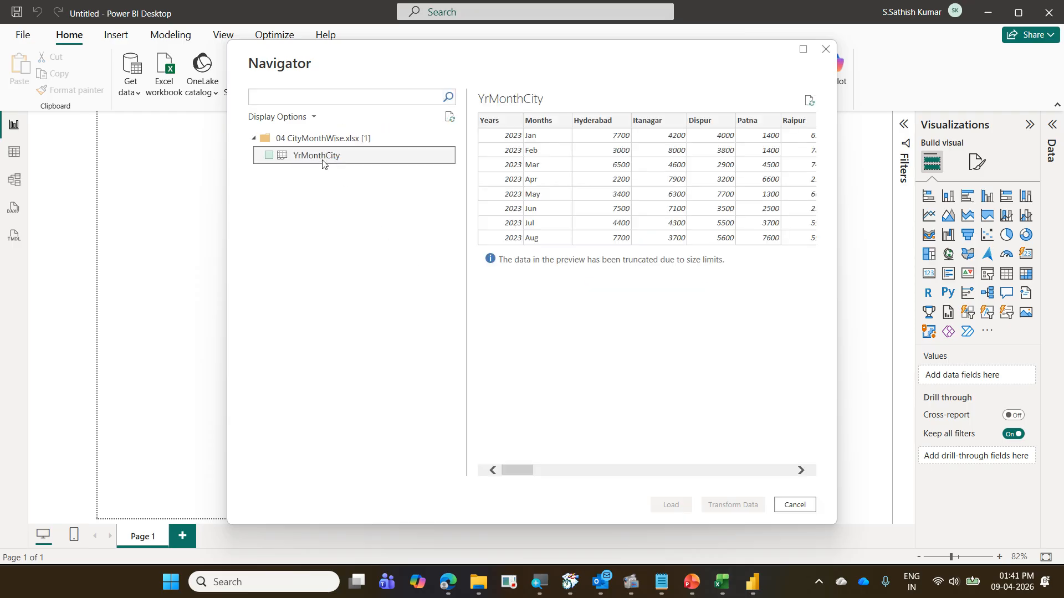
left_click(270, 155)
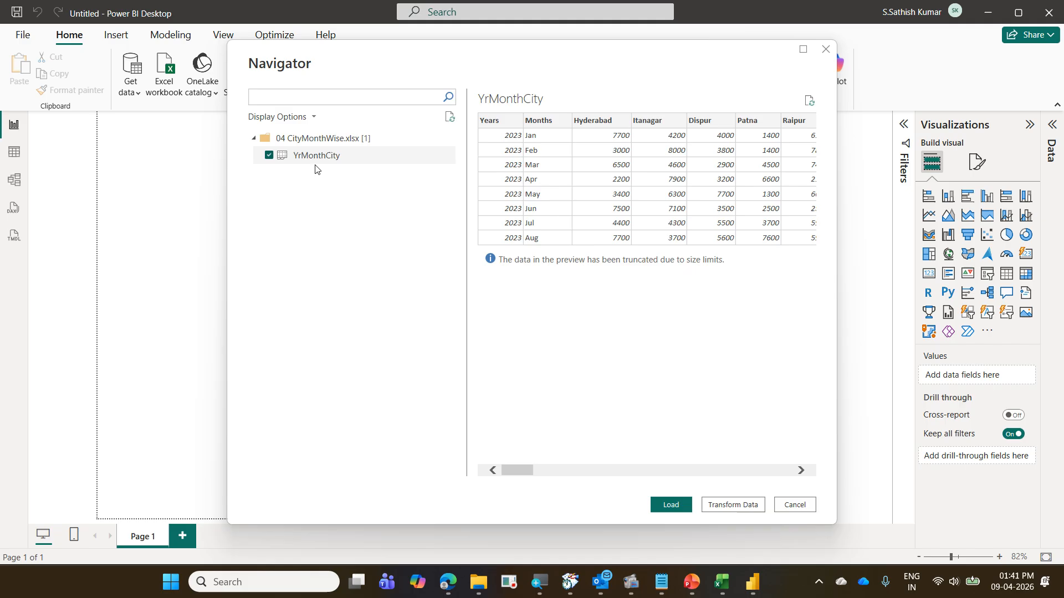
left_click(722, 505)
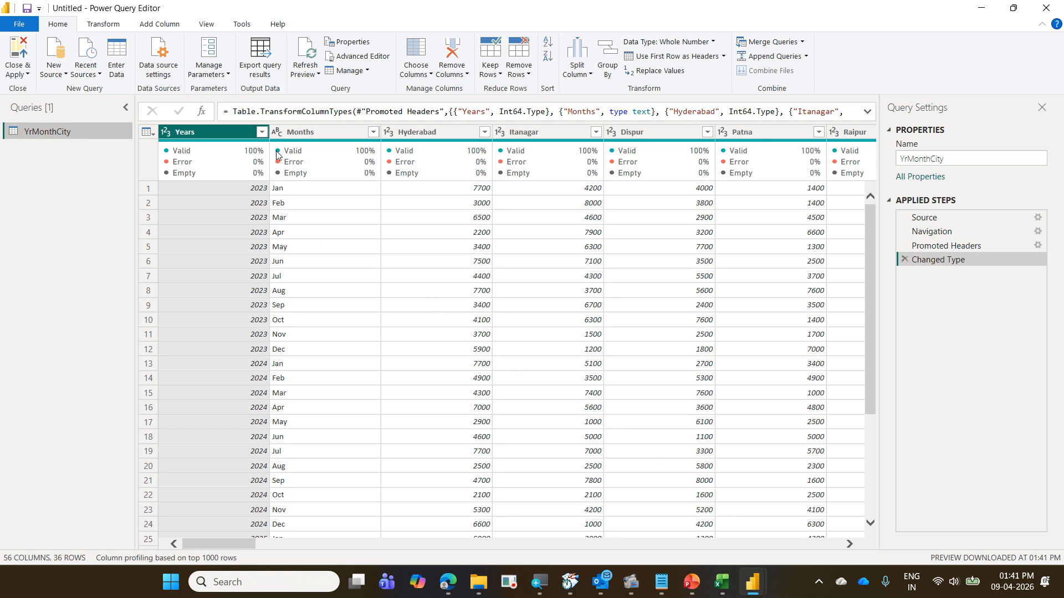
- Unpivot all city columns in YrMonthCity, keeping Years and Months as the fixed columns, with Unpivot Other Columns
left_click(295, 133, "ctrl")
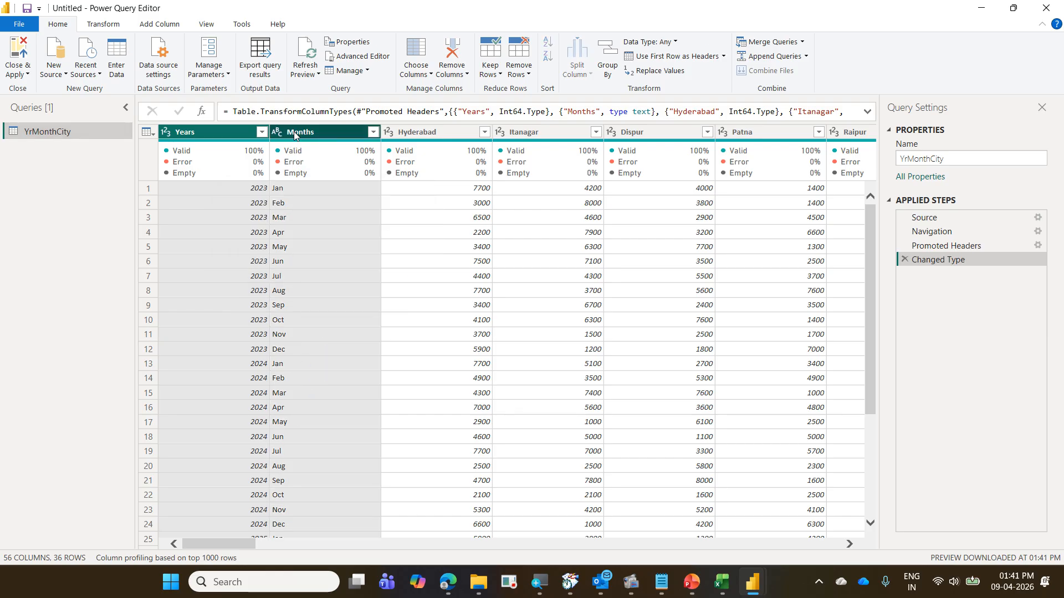
left_click(106, 23)
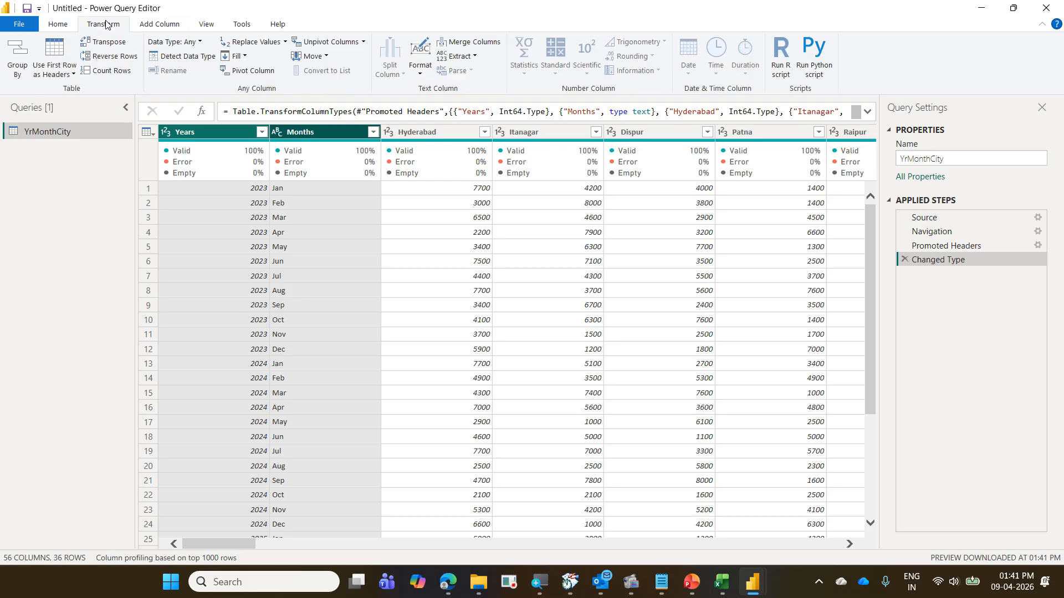
left_click(363, 42)
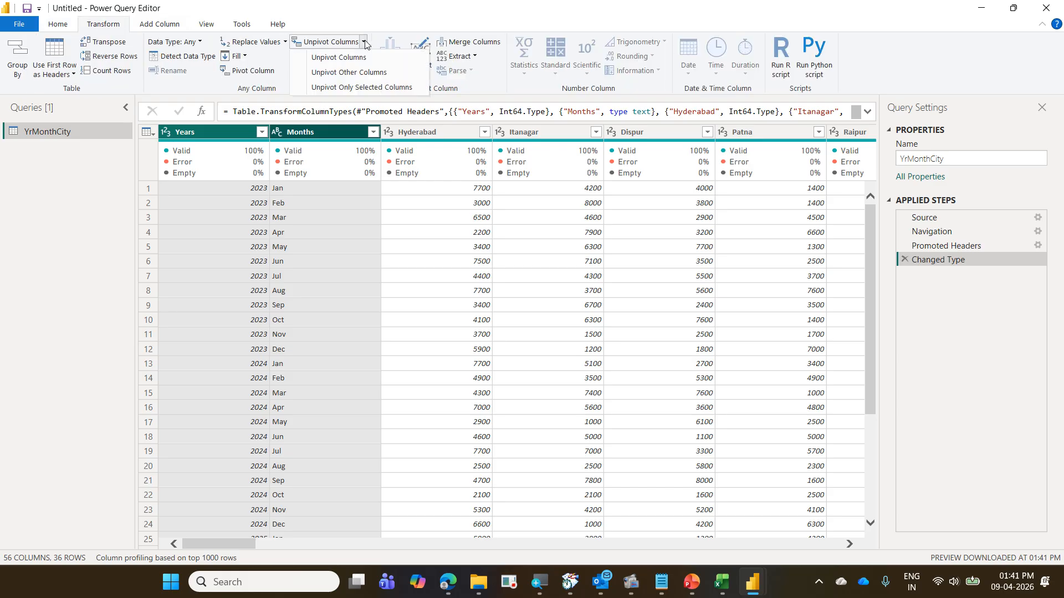
left_click(459, 19)
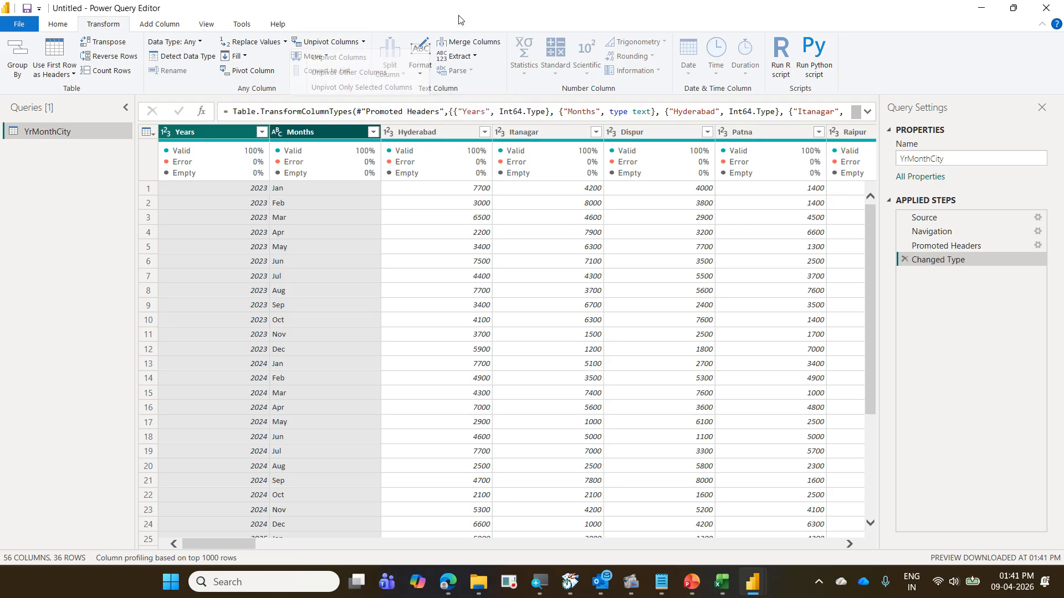
right_click(316, 132)
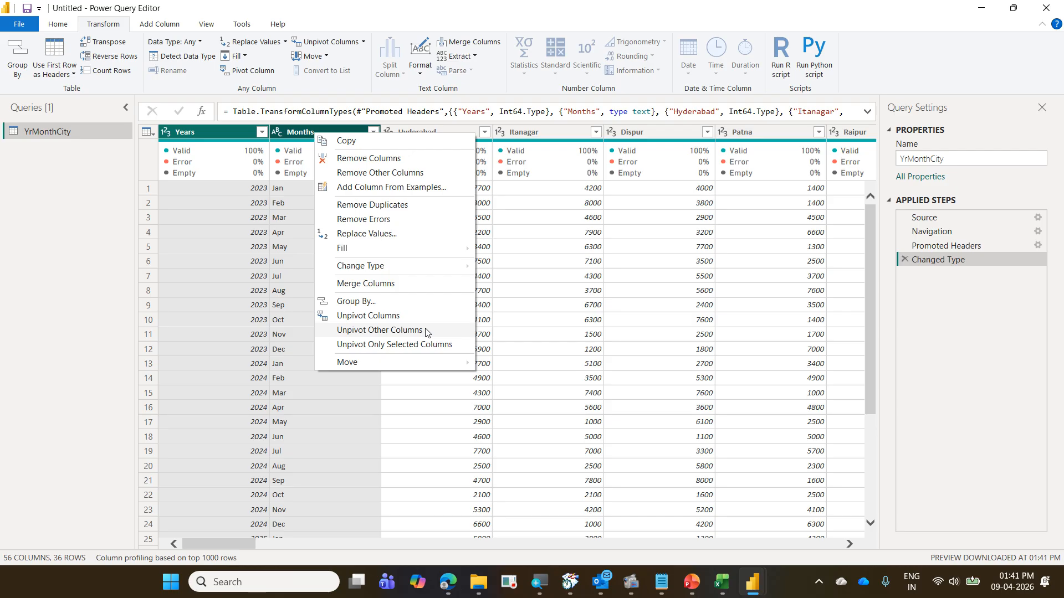
left_click(380, 330)
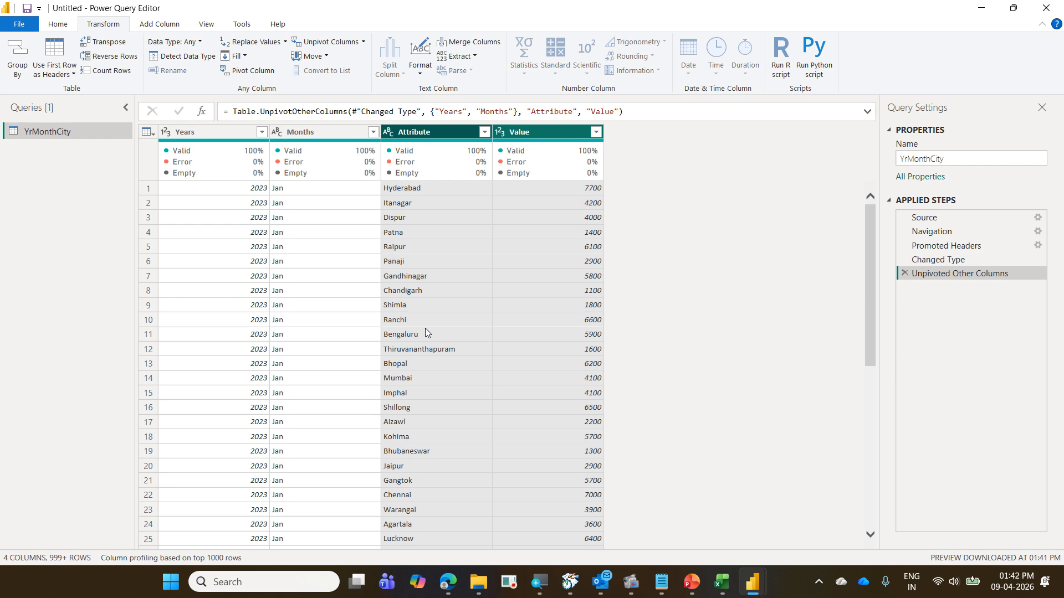
- Rename the Attribute column to City Name and the Value column to Sales Amount
left_click(419, 192)
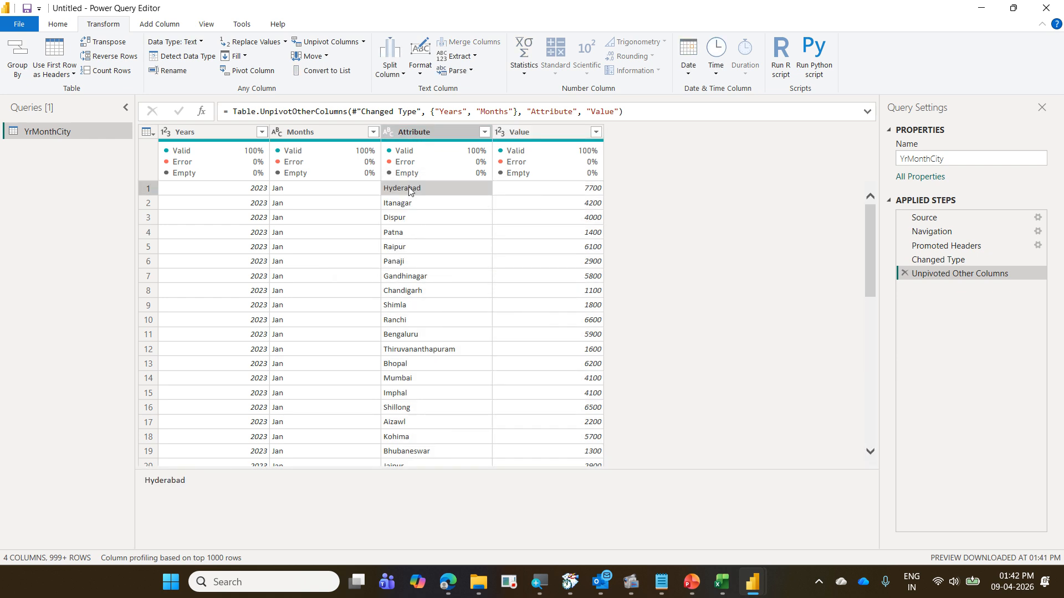
mouse_move(442, 161)
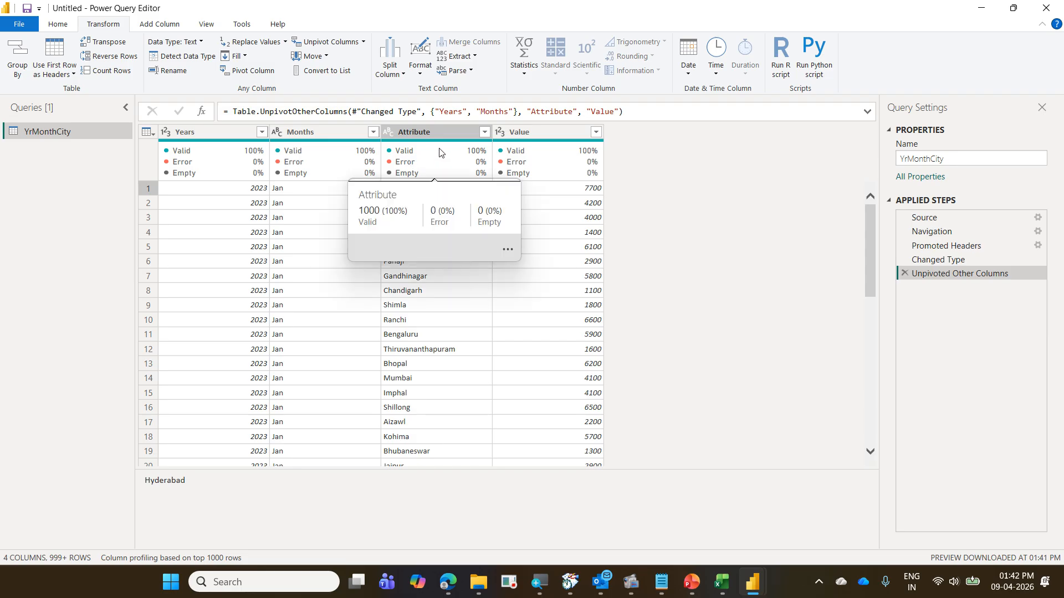
double_click(434, 135)
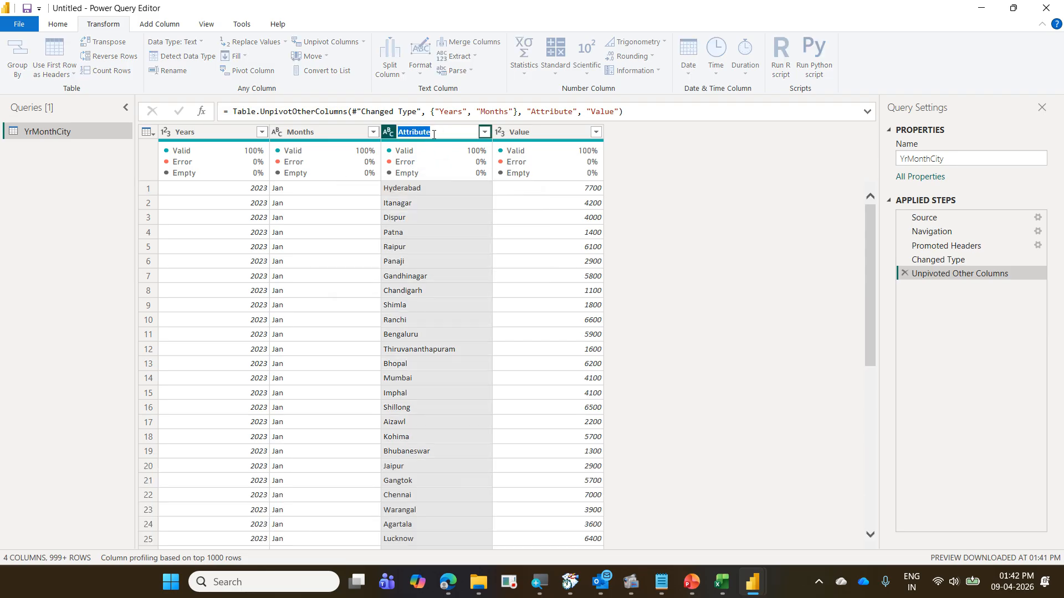
type("City Name")
key("Return")
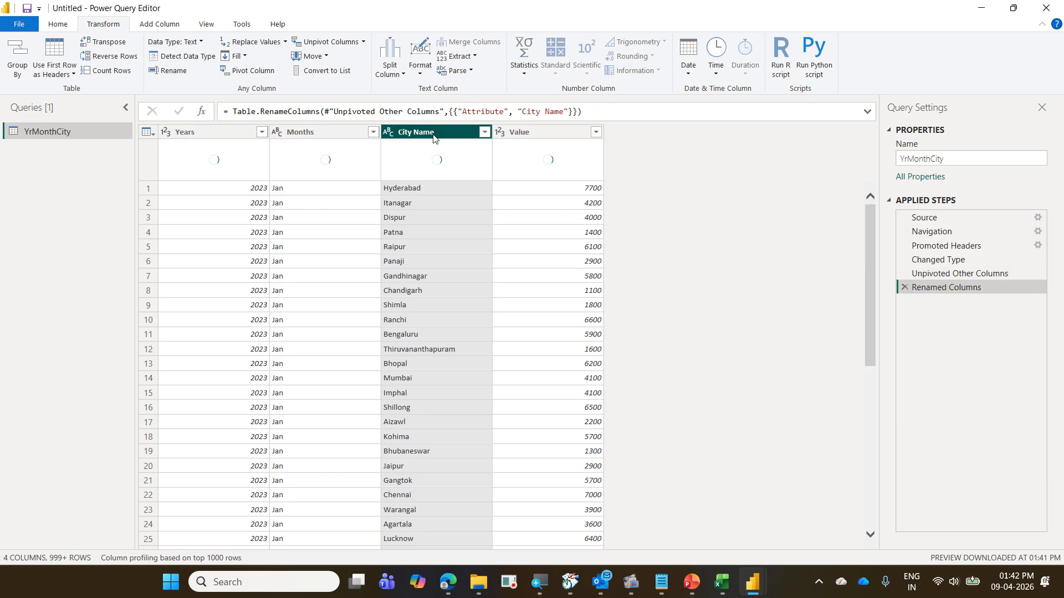
double_click(525, 134)
type("Sales")
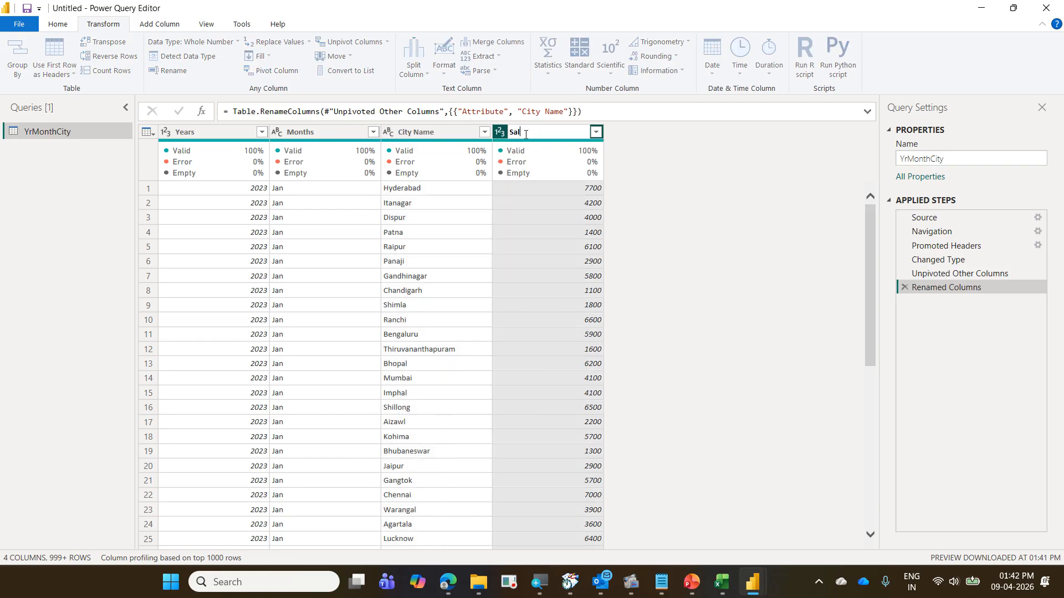
type(" Amount")
key("Return")
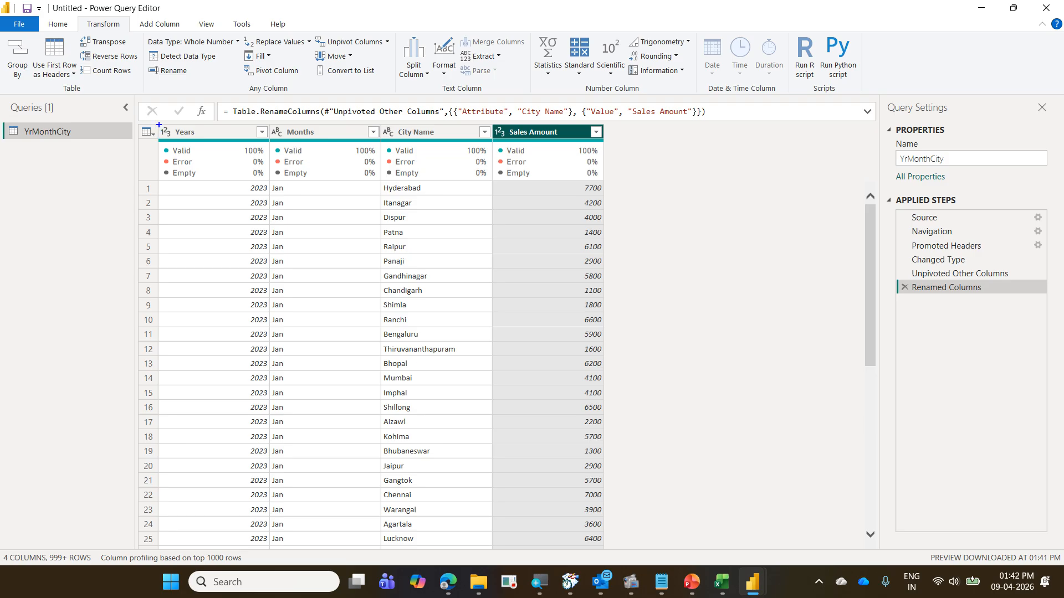
left_click_drag(159, 124, 330, 148)
mouse_move(208, 155)
left_mouse_down()
mouse_move(319, 160)
mouse_move(182, 104)
mouse_move(182, 165)
mouse_move(200, 164)
left_mouse_up()
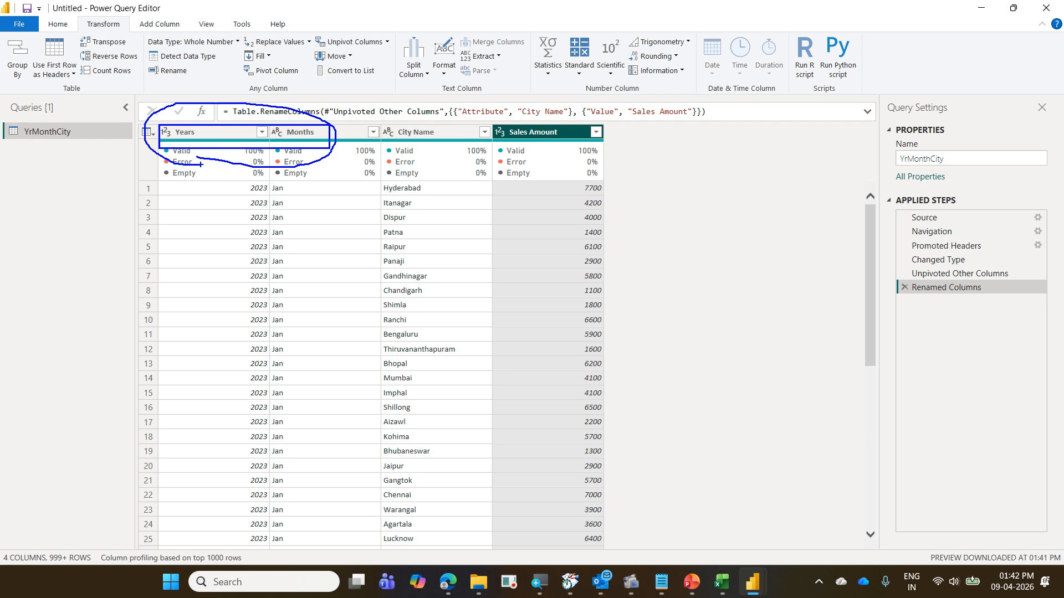
key("Escape")
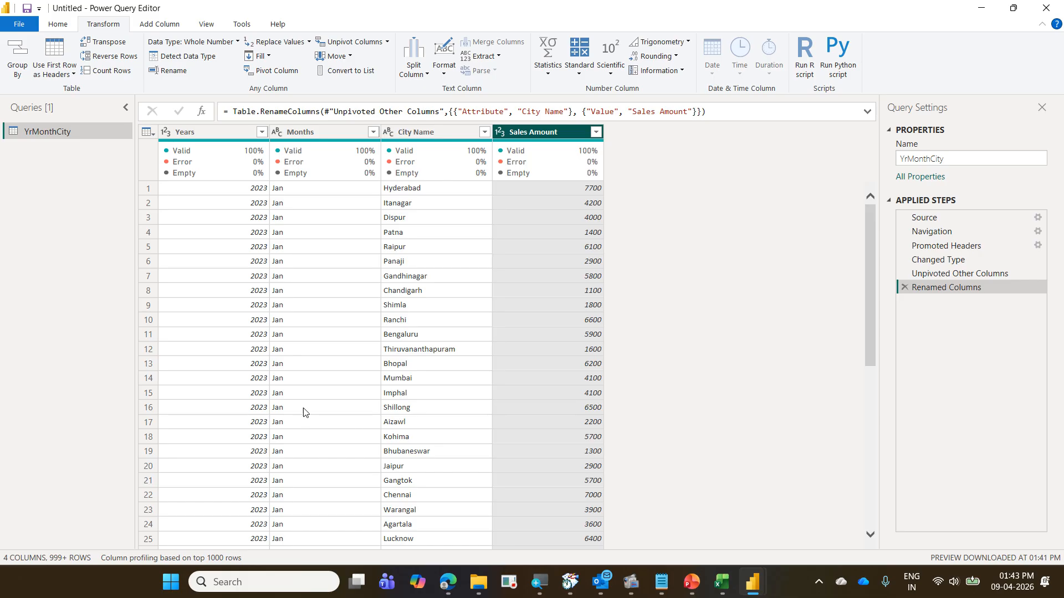
- Select the Months and Years columns and examine the text, number, and date and time tools that transform existing columns
left_click(334, 136)
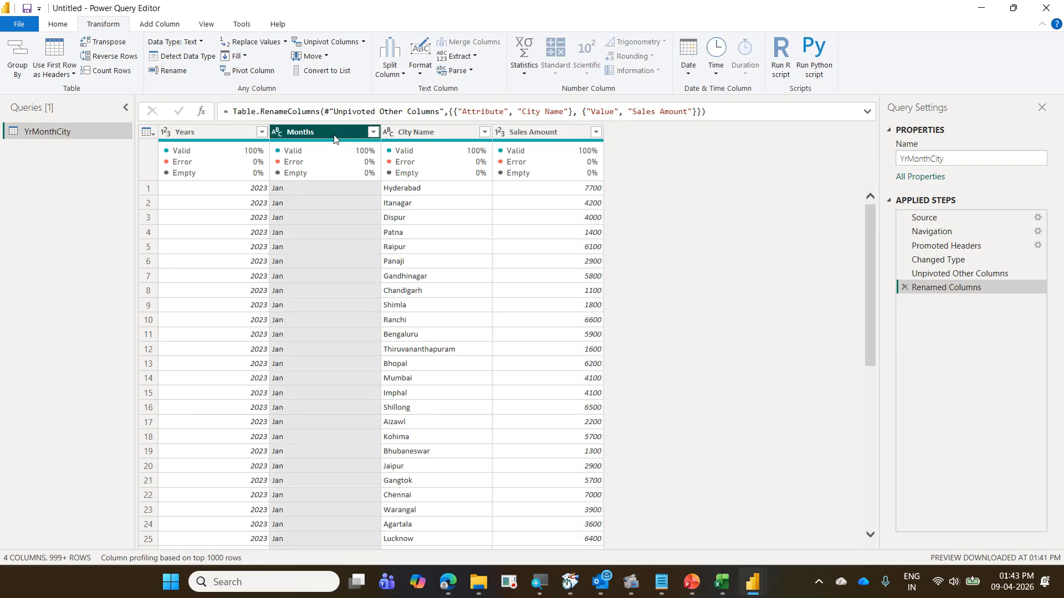
left_click(223, 131, "ctrl")
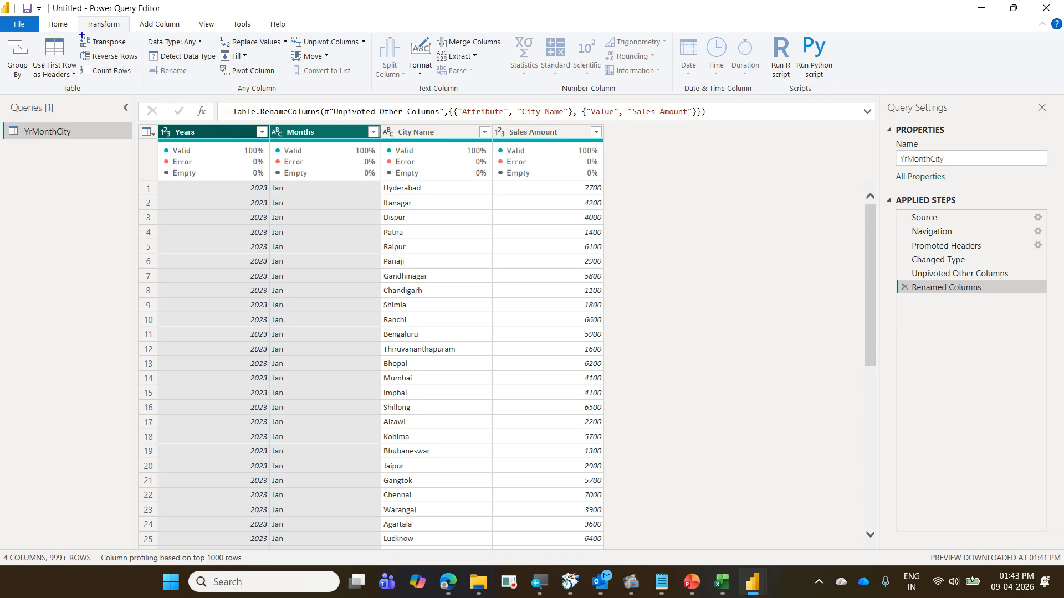
left_click_drag(77, 15, 129, 35)
mouse_move(371, 30)
left_mouse_down()
mouse_move(459, 93)
mouse_move(506, 98)
left_mouse_up()
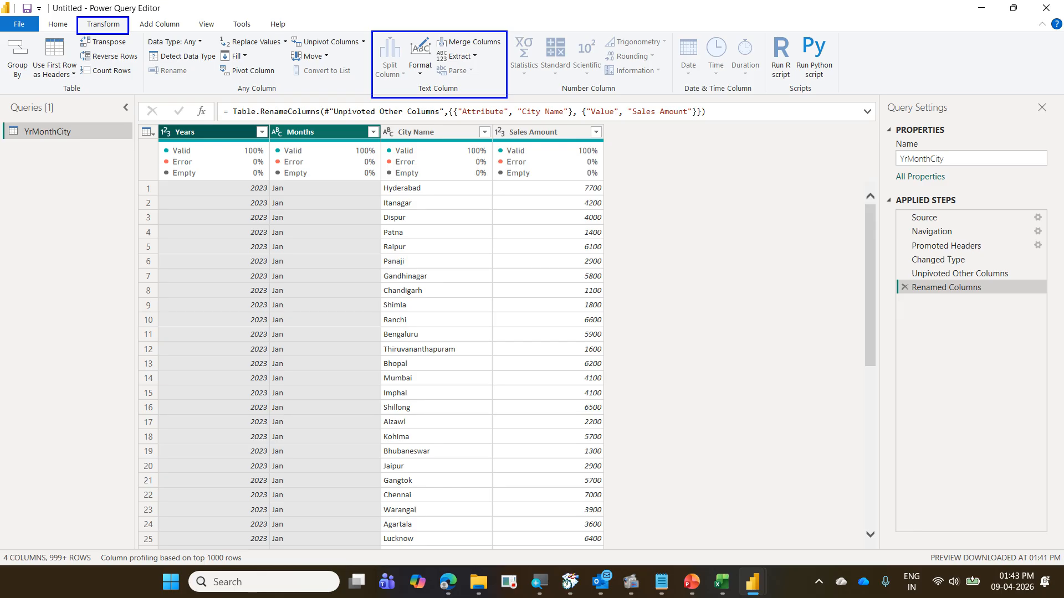
left_click_drag(506, 98, 665, 98)
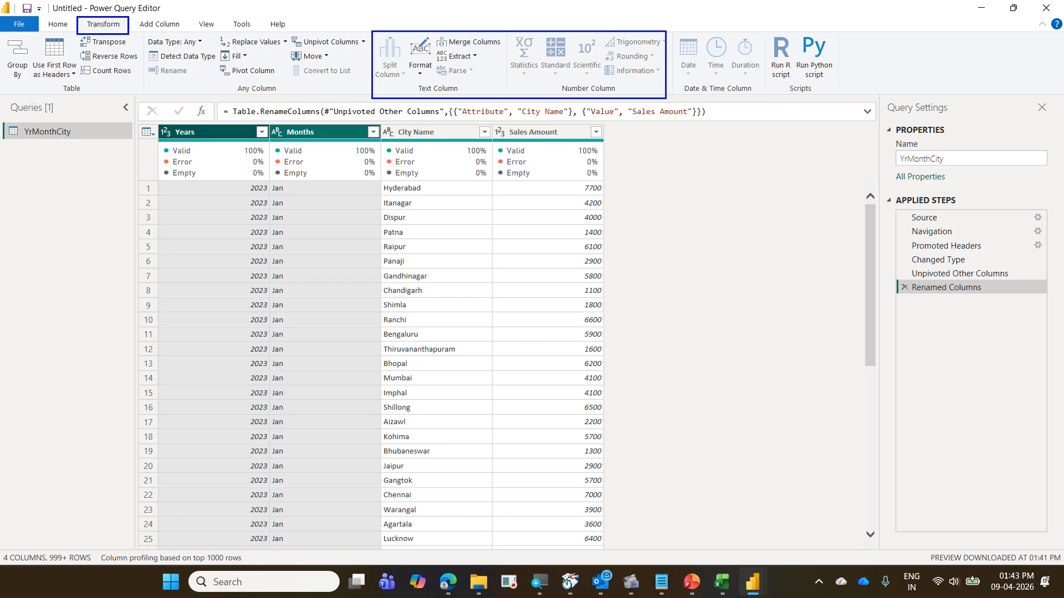
left_click_drag(665, 98, 769, 98)
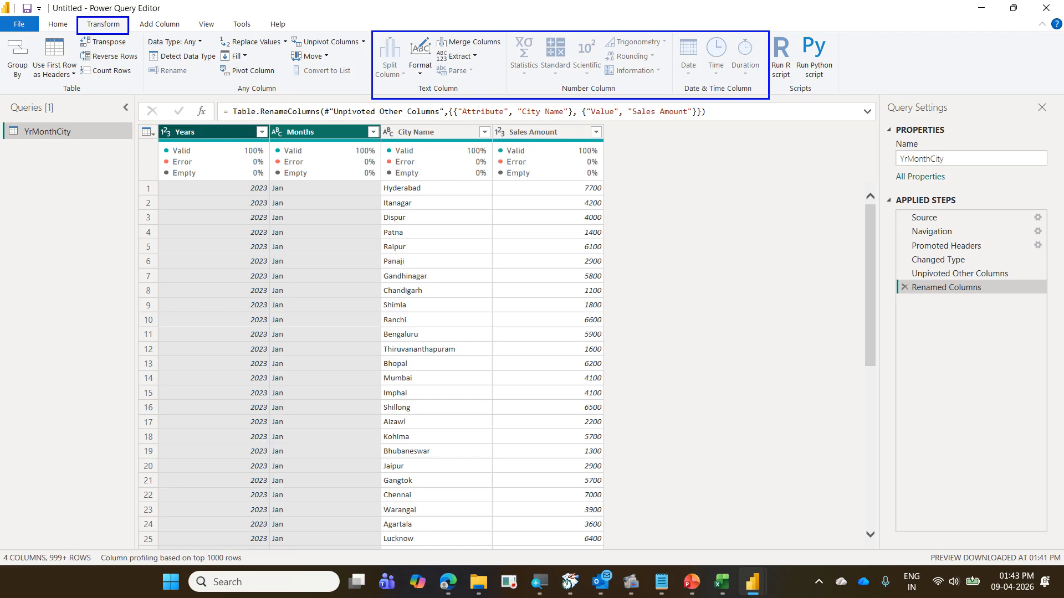
left_click_drag(361, 92, 128, 30)
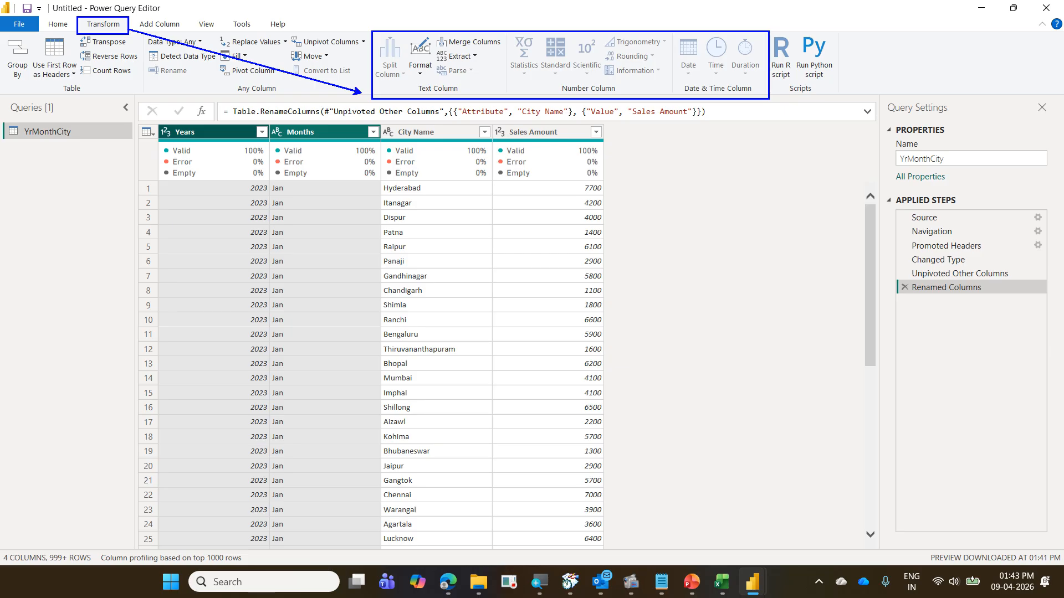
key("Escape")
- Compare the Add Column text, number and date tools, which create new columns, with the Transform tools, which change existing columns
left_click(159, 23)
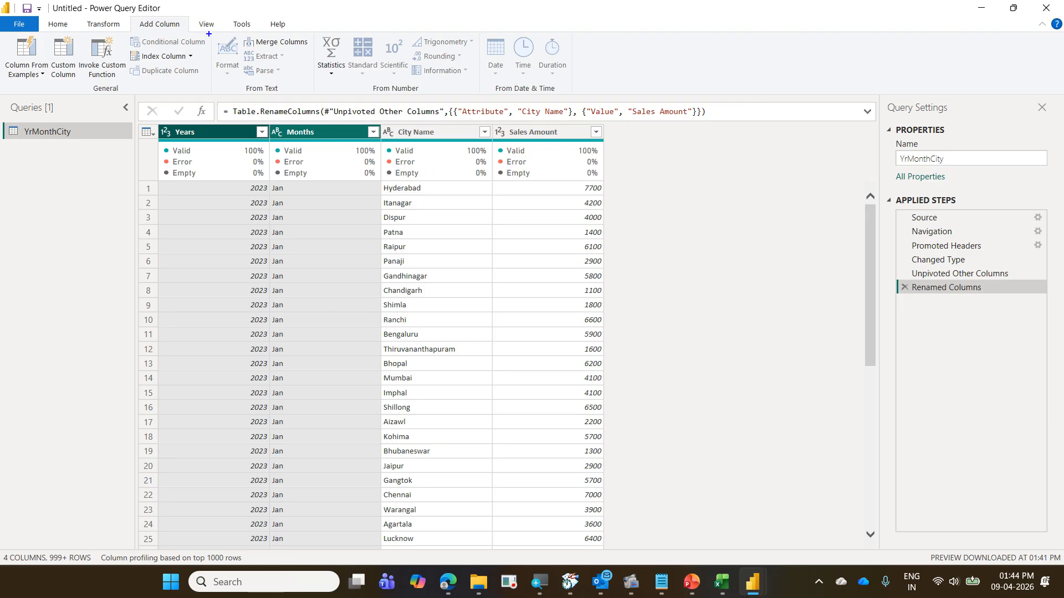
mouse_move(208, 34)
left_mouse_down()
mouse_move(253, 81)
mouse_move(309, 97)
mouse_move(569, 101)
left_mouse_up()
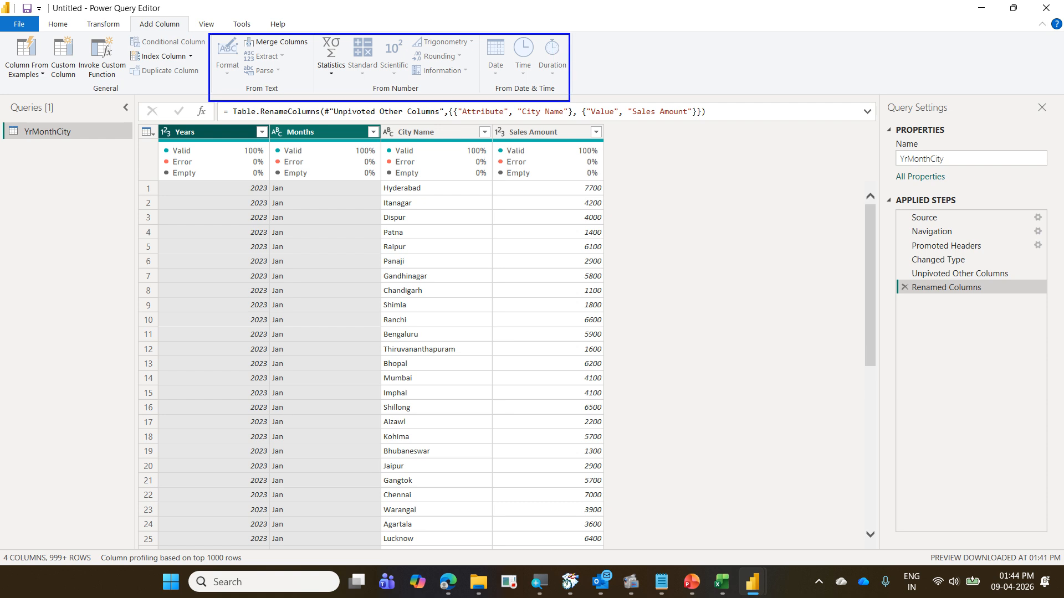
key("Escape")
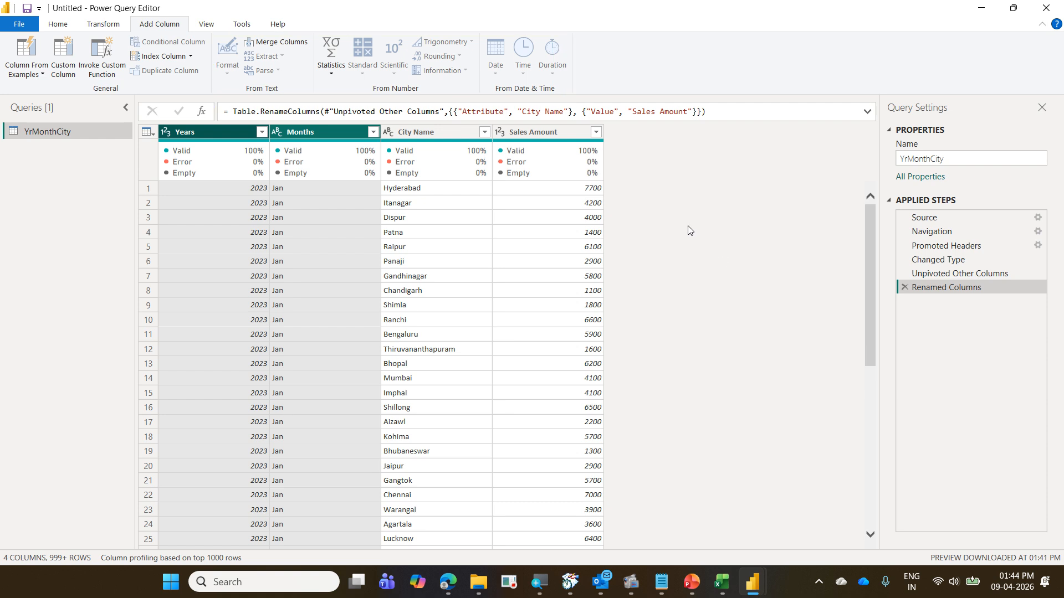
left_click(103, 23)
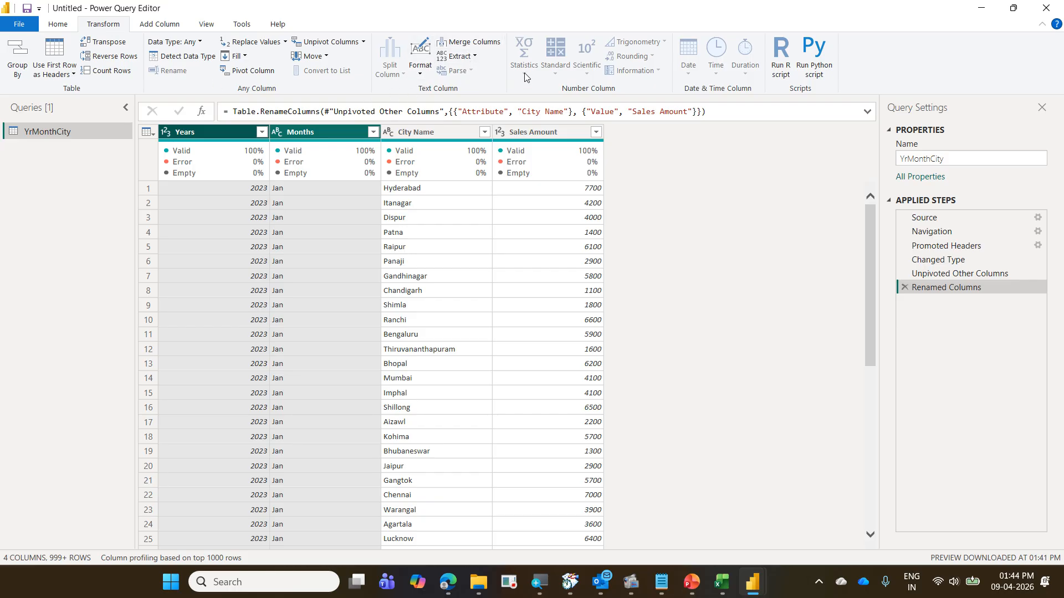
left_click(170, 29)
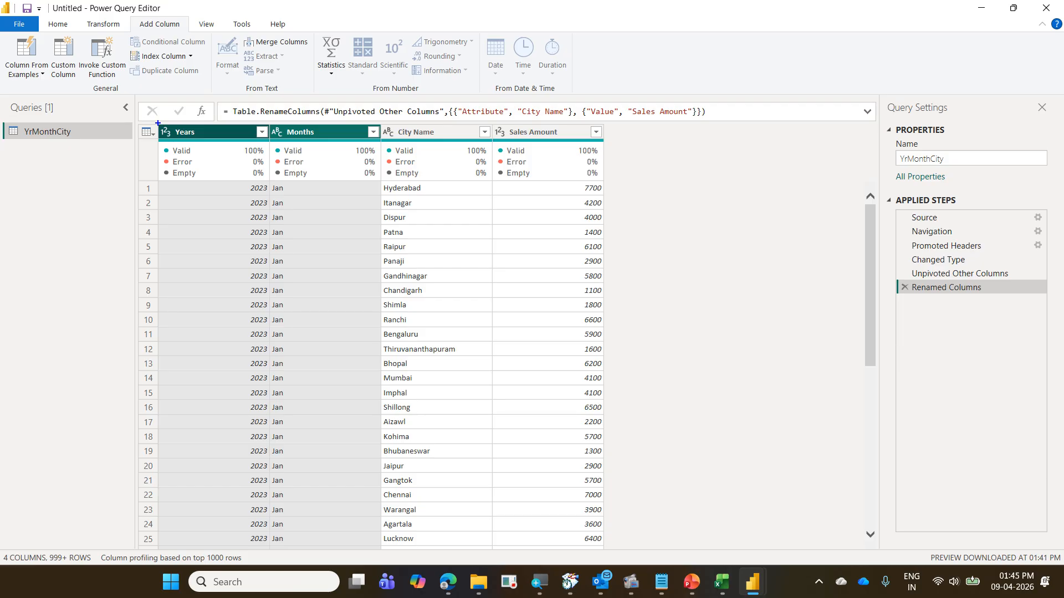
left_click_drag(157, 122, 330, 155)
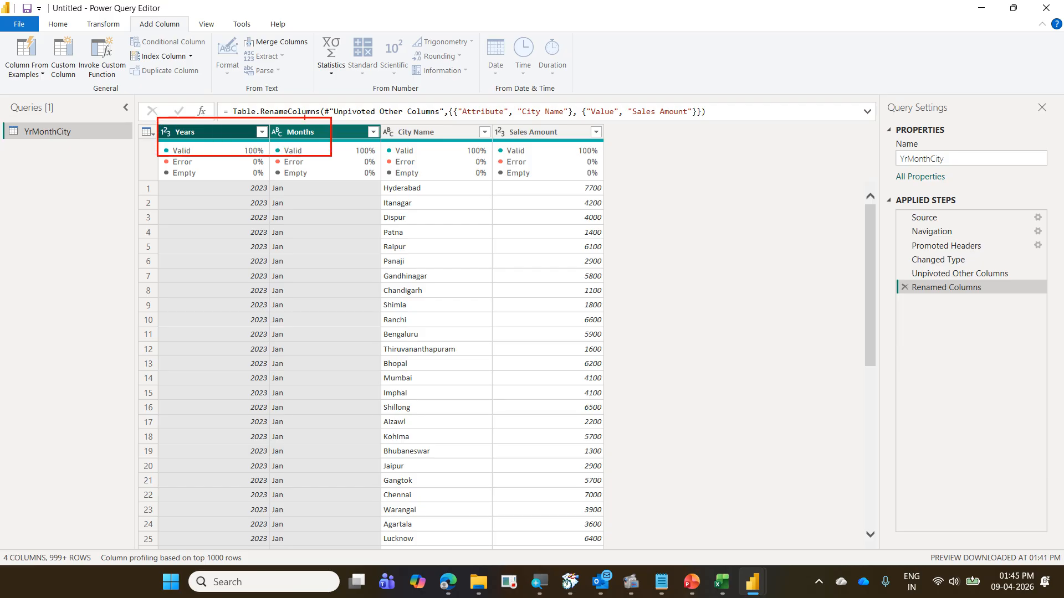
mouse_move(304, 117)
left_mouse_down()
mouse_move(469, 55)
mouse_move(619, 100)
mouse_move(694, 332)
mouse_move(722, 551)
left_mouse_up()
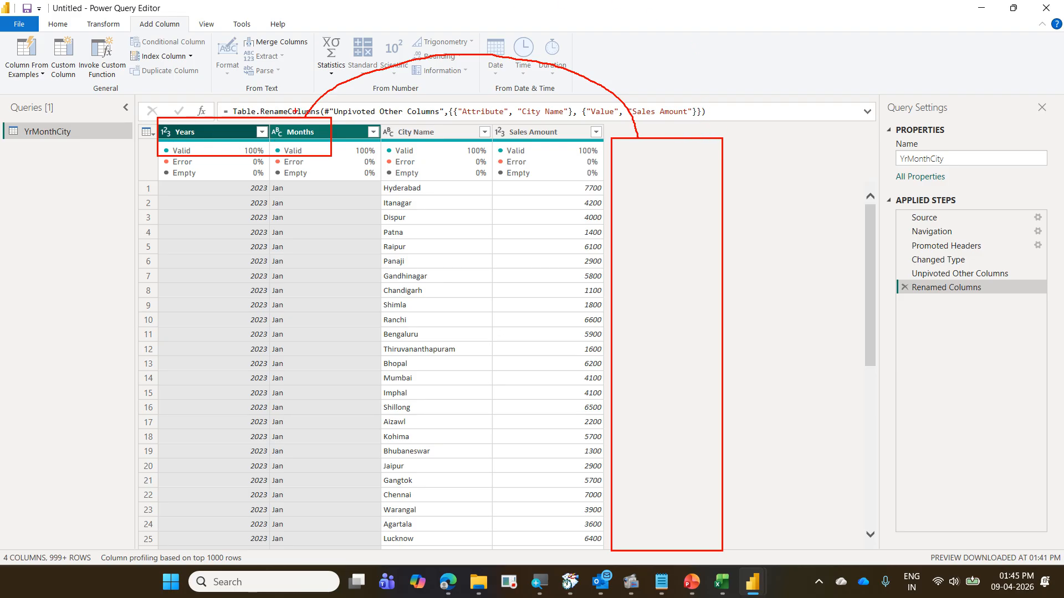
mouse_move(130, 15)
left_mouse_down()
mouse_move(185, 31)
mouse_move(208, 9)
left_mouse_up()
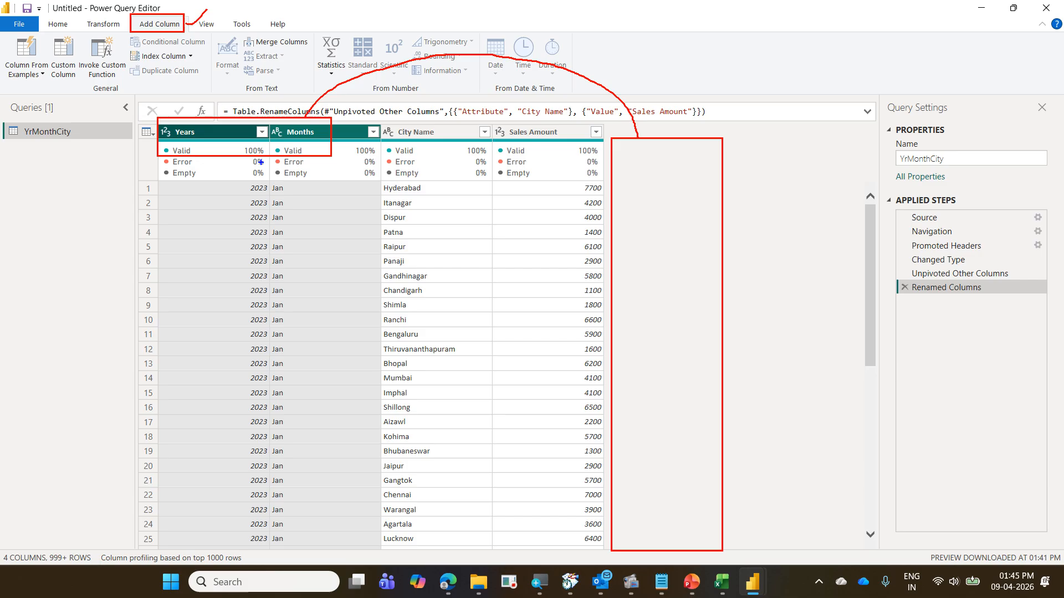
mouse_move(168, 176)
left_mouse_down()
mouse_move(370, 223)
mouse_move(372, 445)
left_mouse_up()
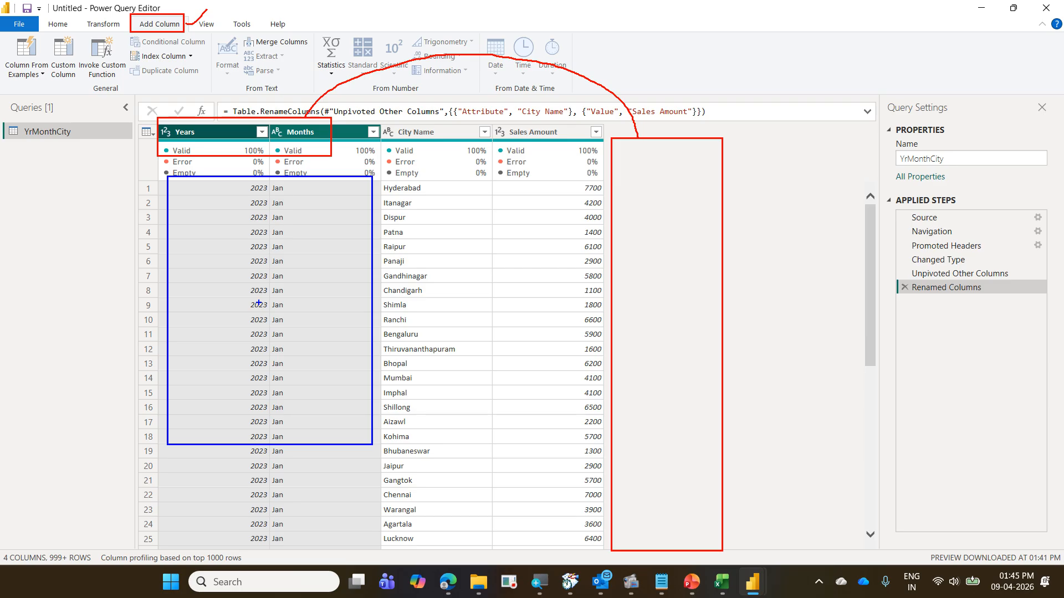
left_click_drag(82, 14, 125, 34)
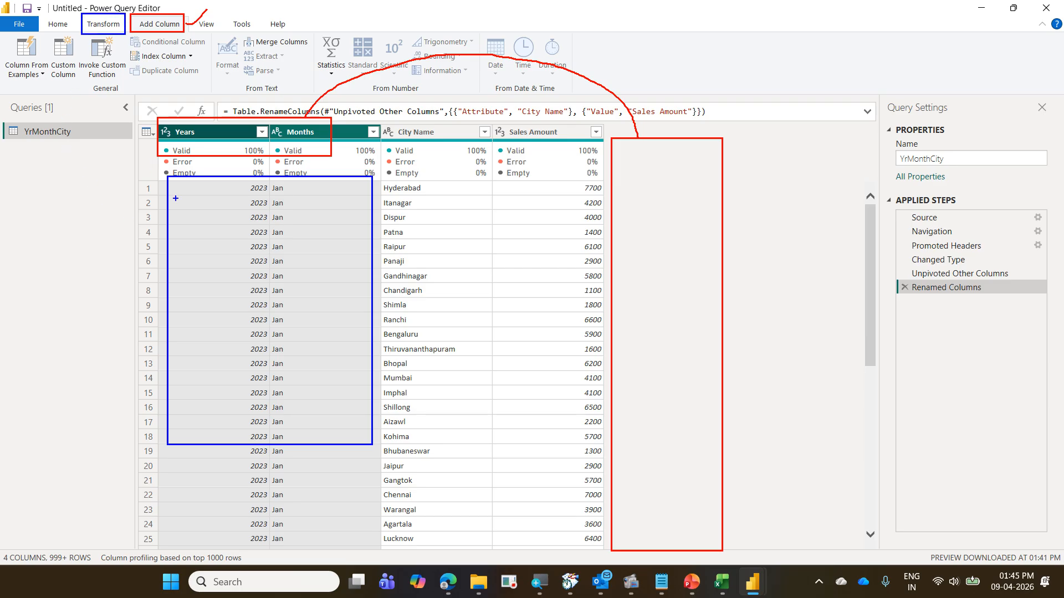
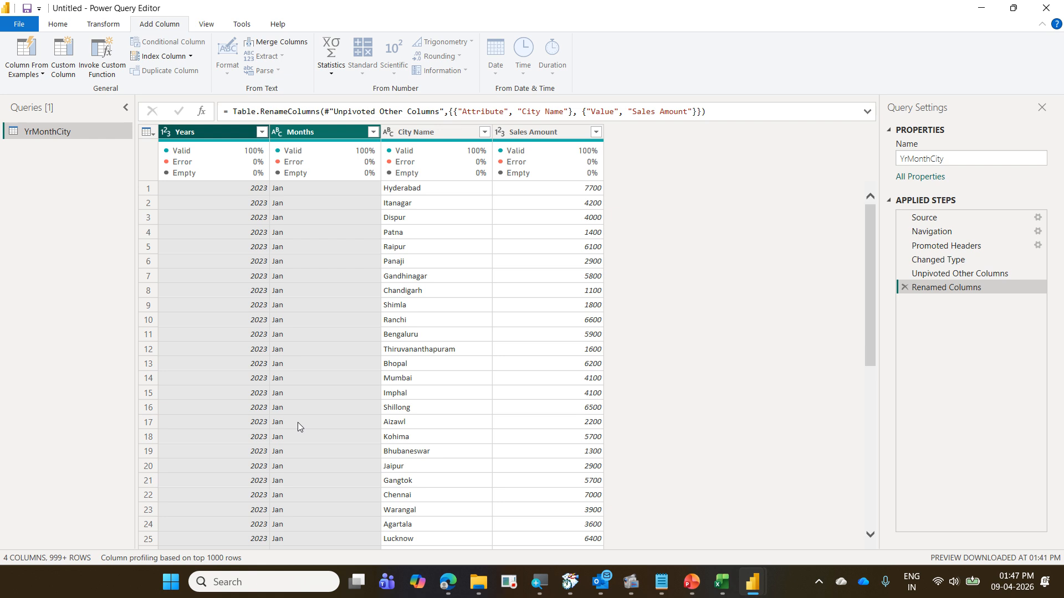
- Select Months first and Years second, and start Merge Columns as a transformation that replaces both columns
left_click(453, 131)
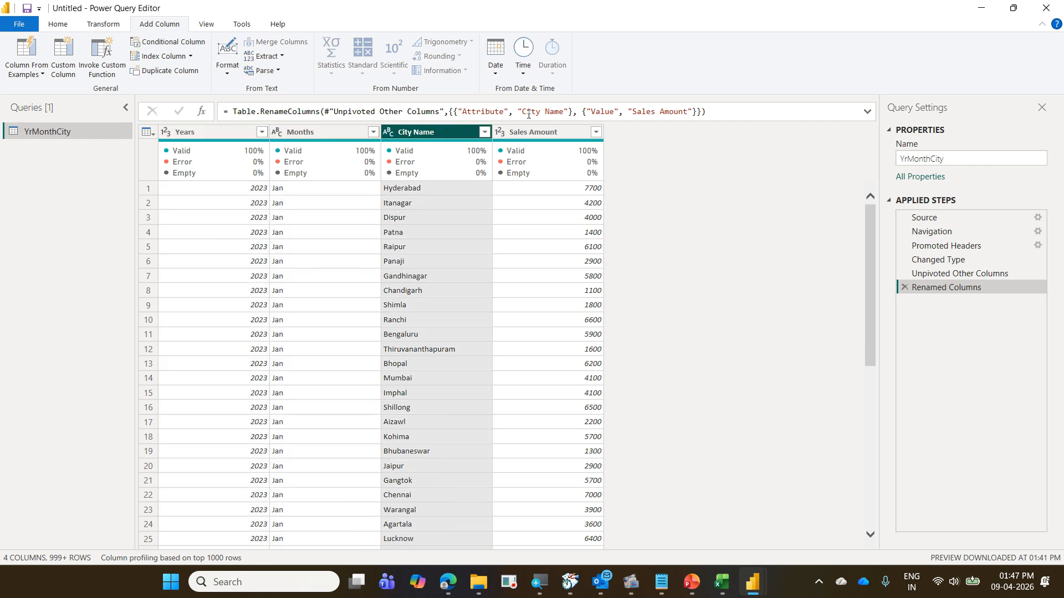
left_click(347, 129)
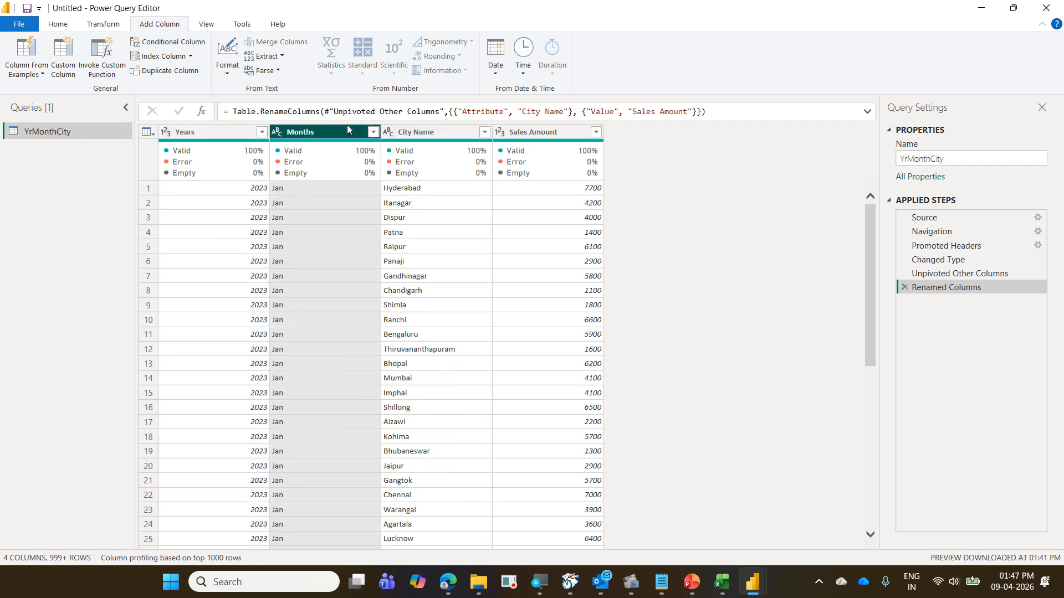
left_click(225, 129, "ctrl")
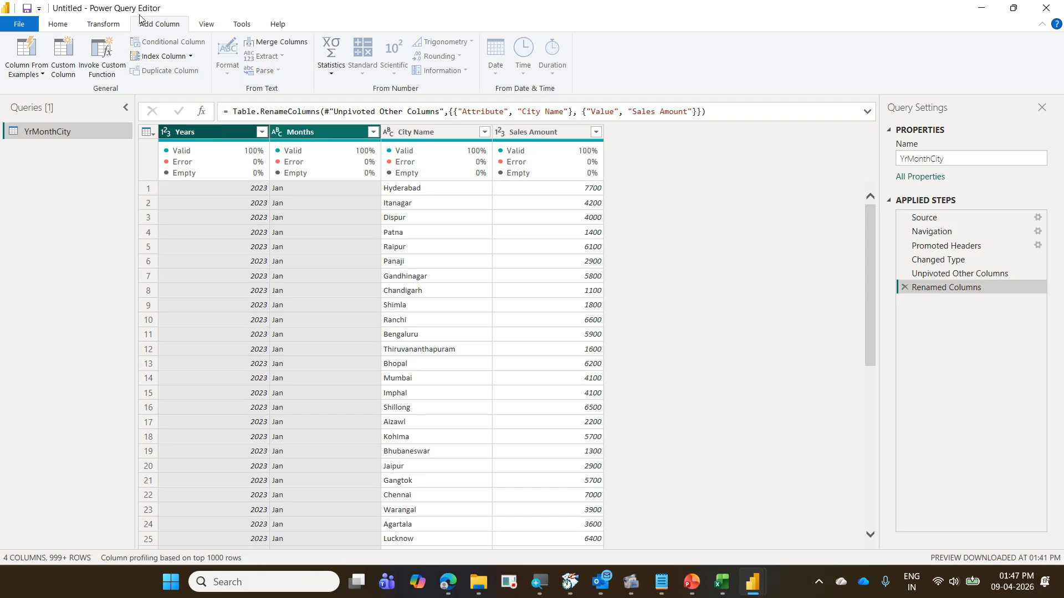
left_click(118, 25)
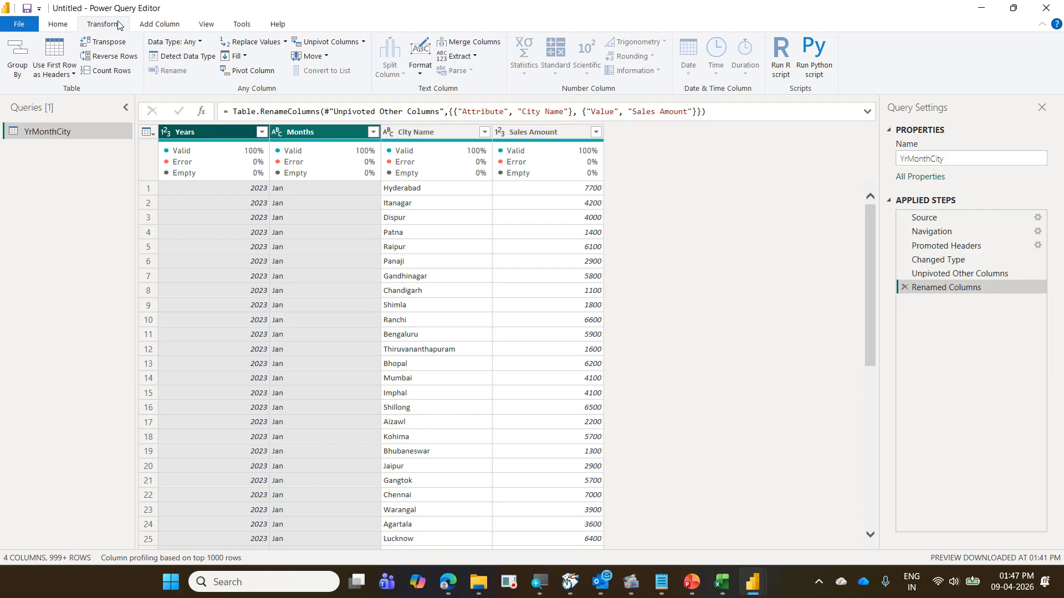
left_click_drag(79, 13, 135, 30)
left_click_drag(434, 31, 505, 53)
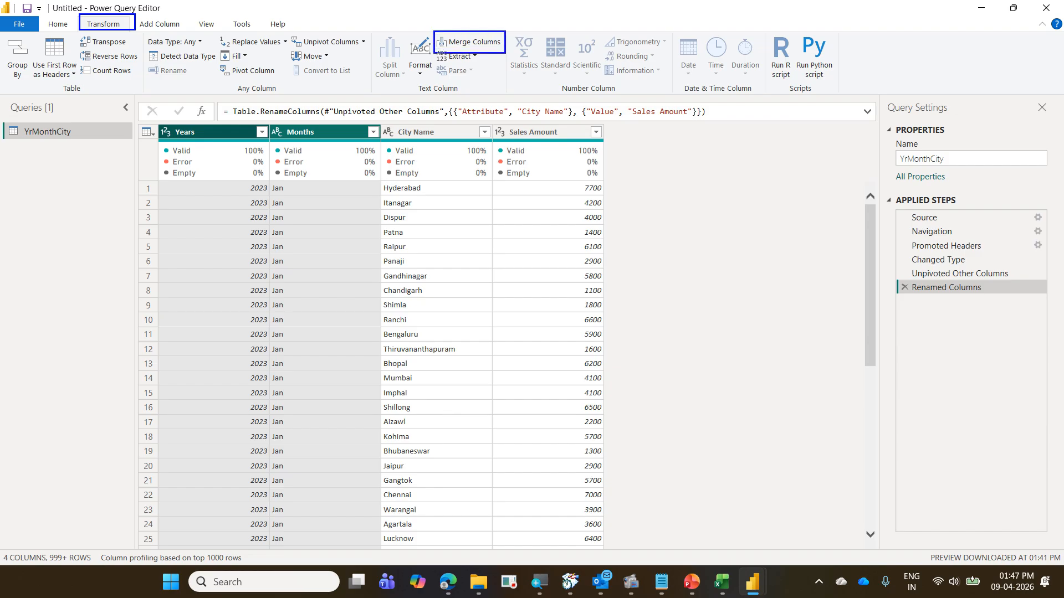
left_click_drag(429, 45, 135, 15)
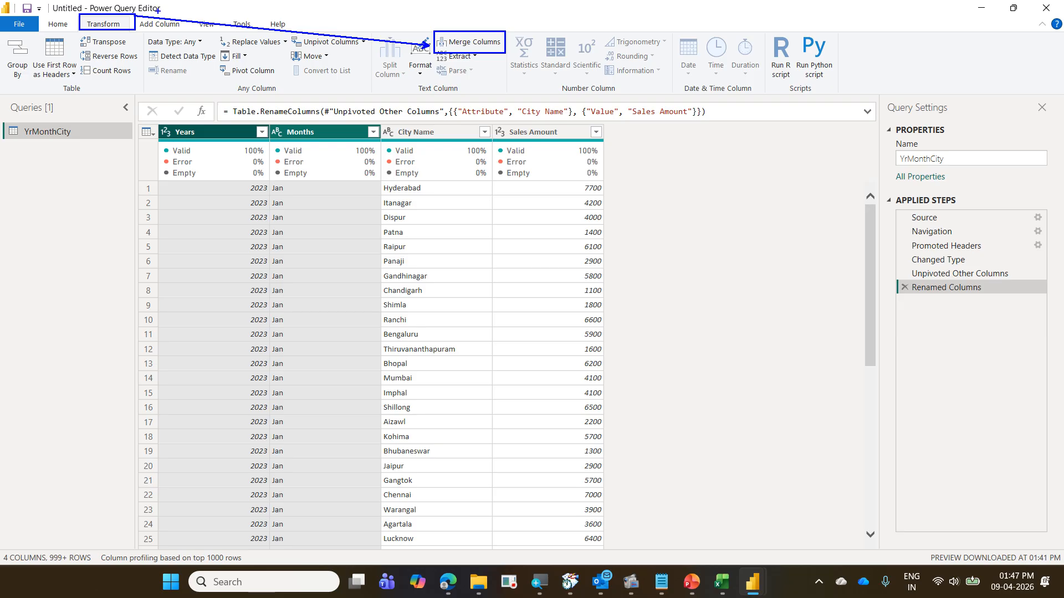
key("Escape")
left_click(475, 43)
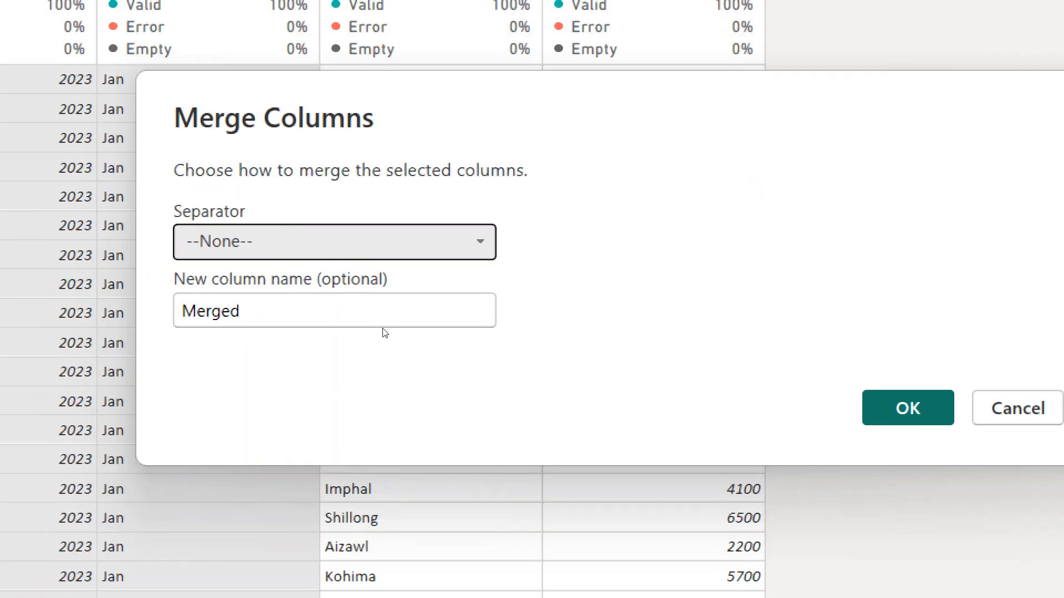
- Merge the selected columns with the custom separator "-" into a column named Sales Date, and set its data type to Date
left_click(440, 269)
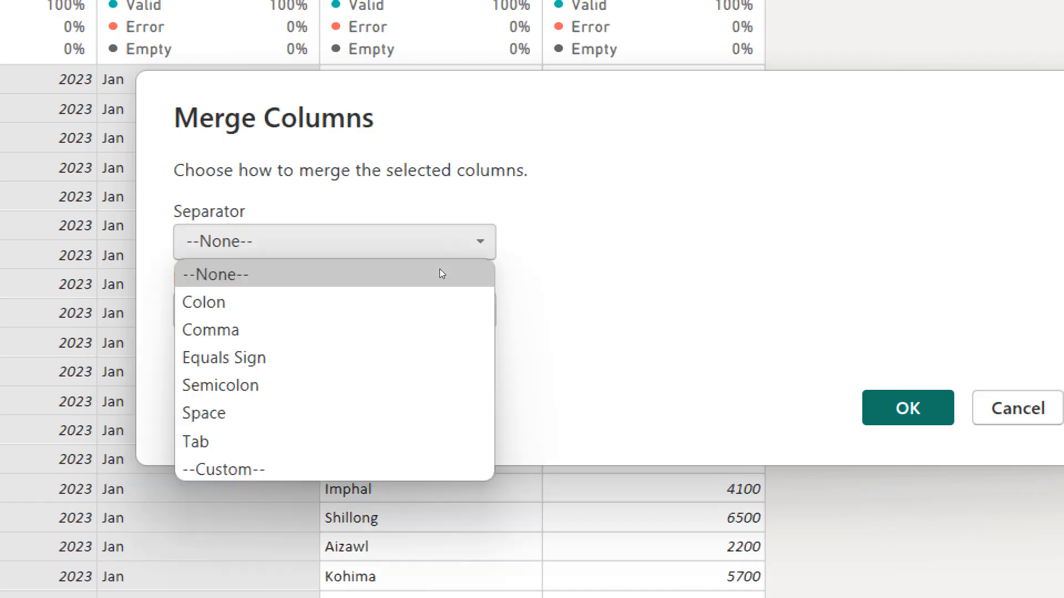
left_click(406, 469)
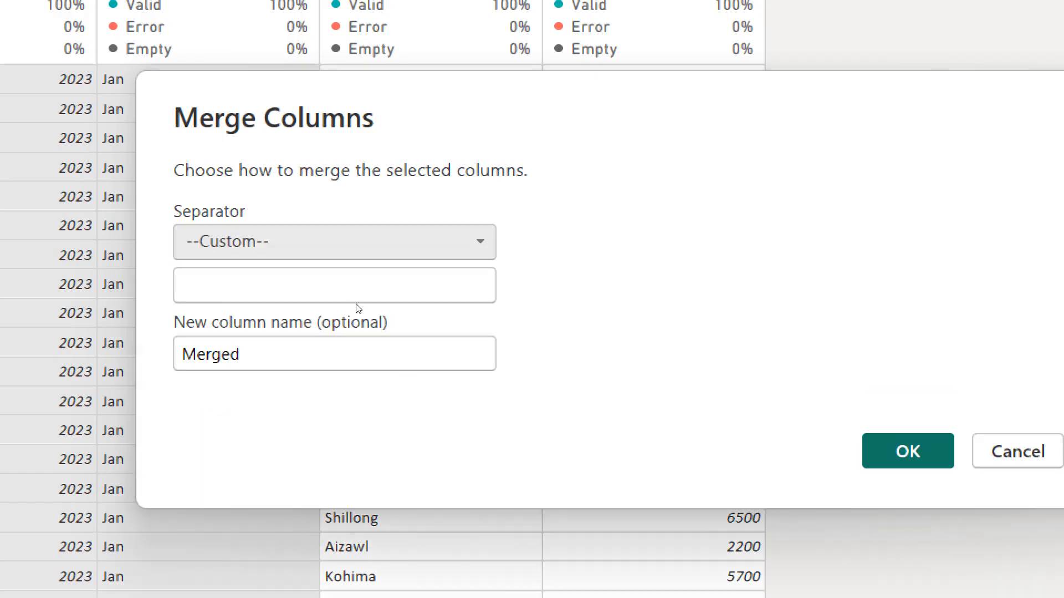
left_click(348, 297)
type("-")
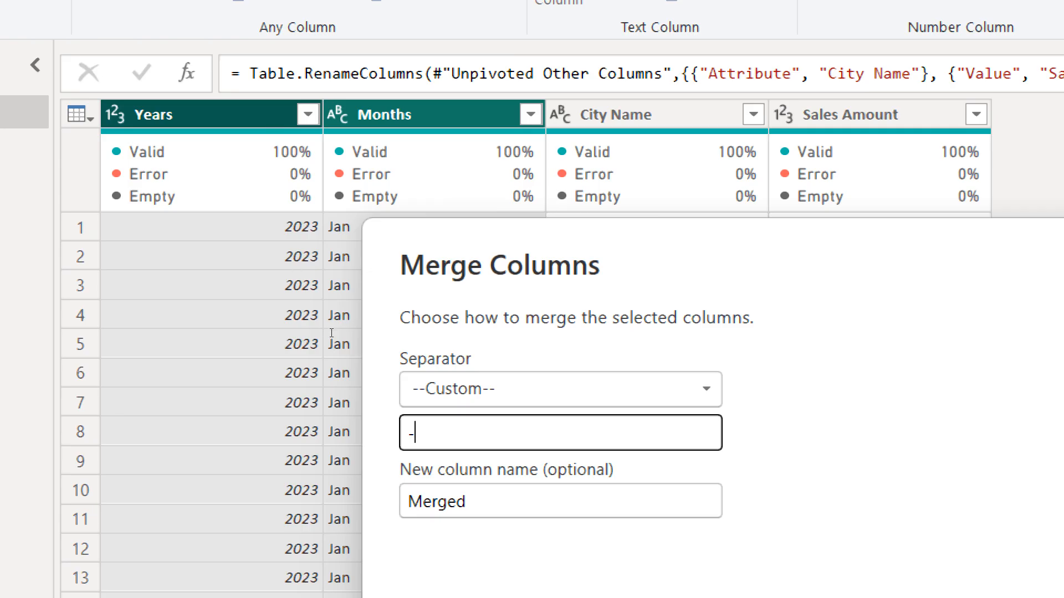
key("Tab")
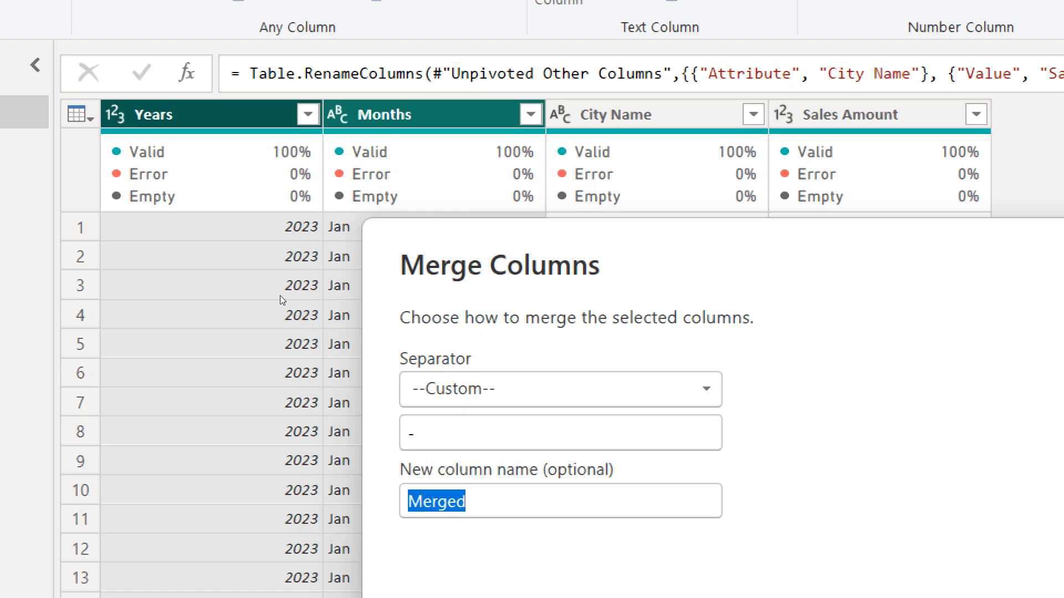
type("Sales")
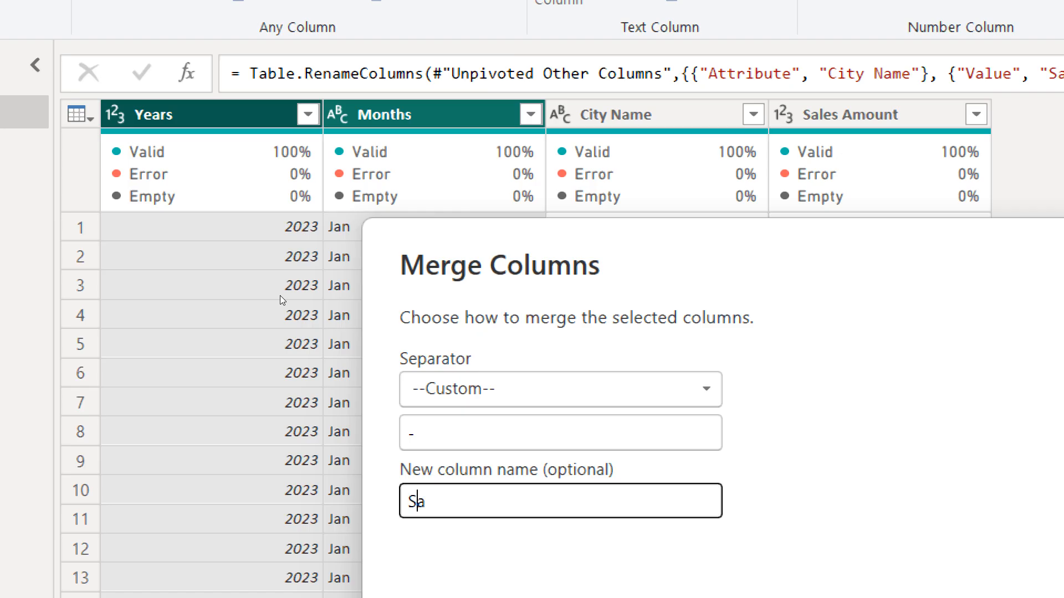
type(" Date")
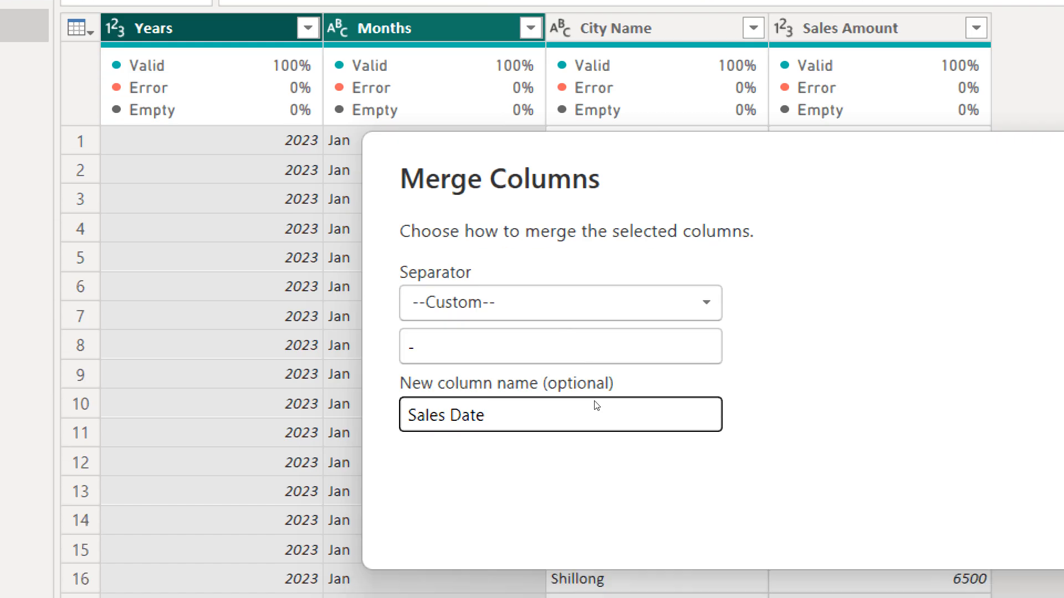
left_click(991, 432)
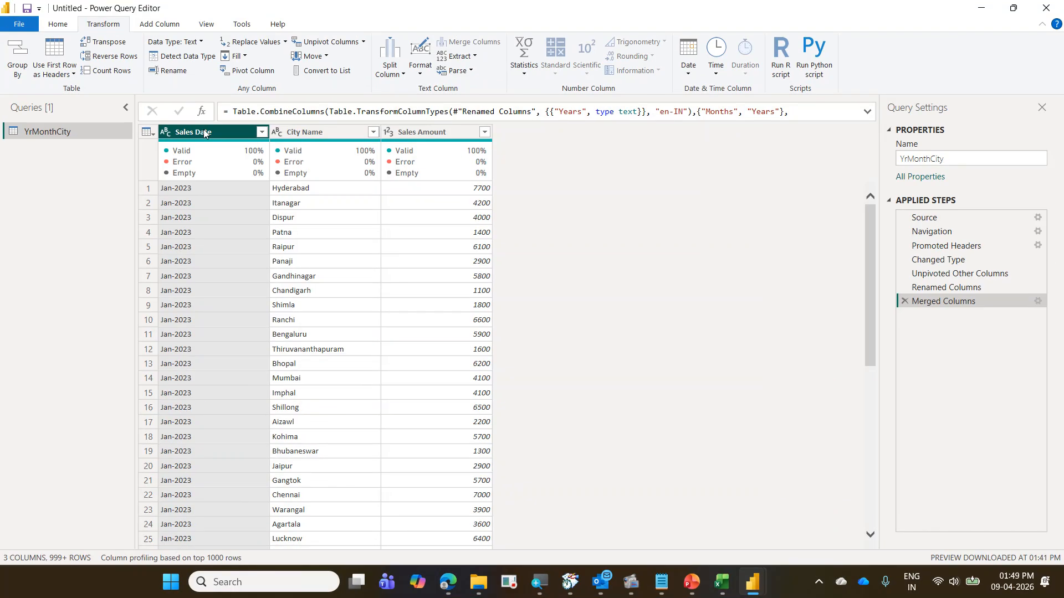
left_click(204, 64)
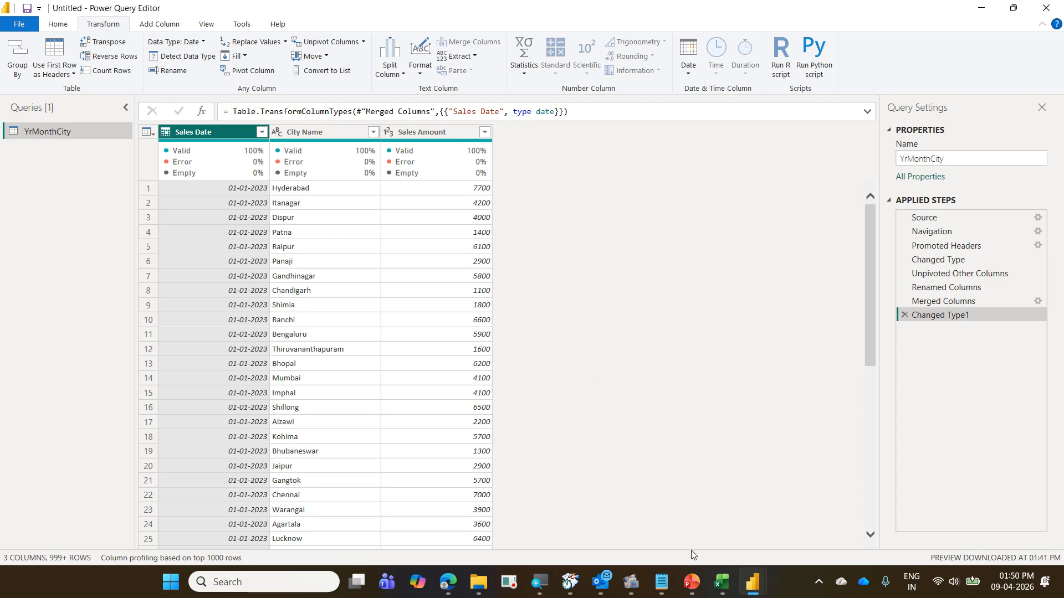
- Open the 04 CityMonthWise workbook from File Explorer in Excel to review its original YrMonthCity layout, and minimize it
mouse_move(490, 593)
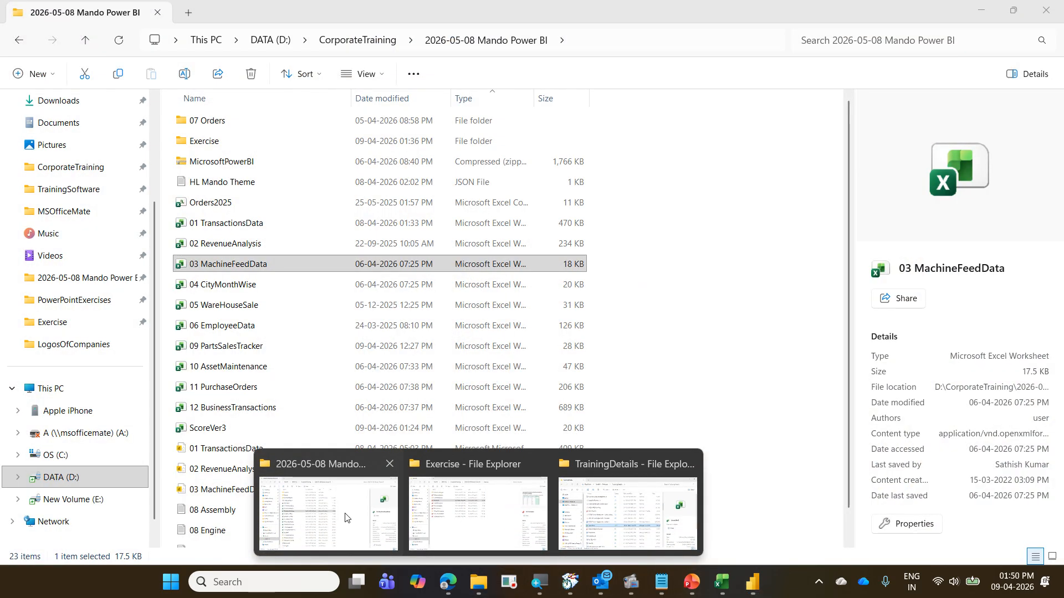
left_click(345, 518)
left_click(290, 288)
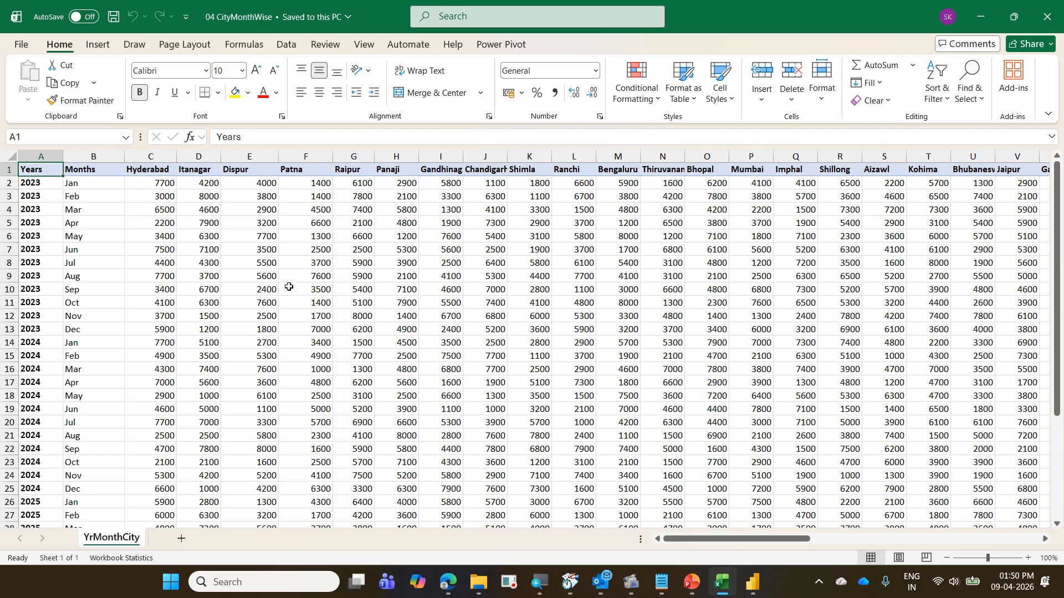
left_click(984, 12)
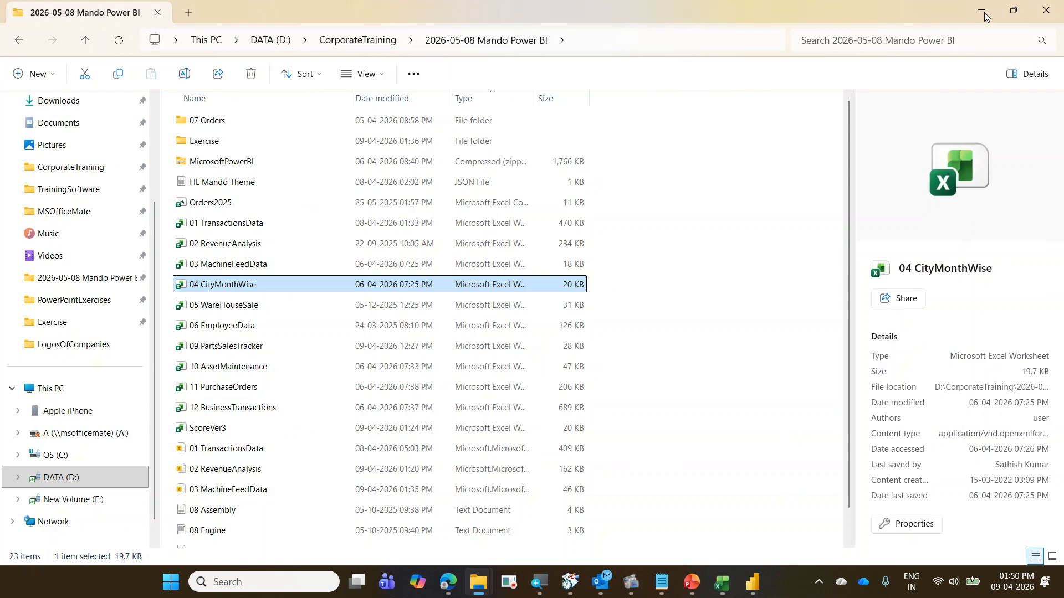
- Minimize File Explorer to return to Power Query Editor, and close it, applying the YrMonthCity query changes to the report
left_click(982, 12)
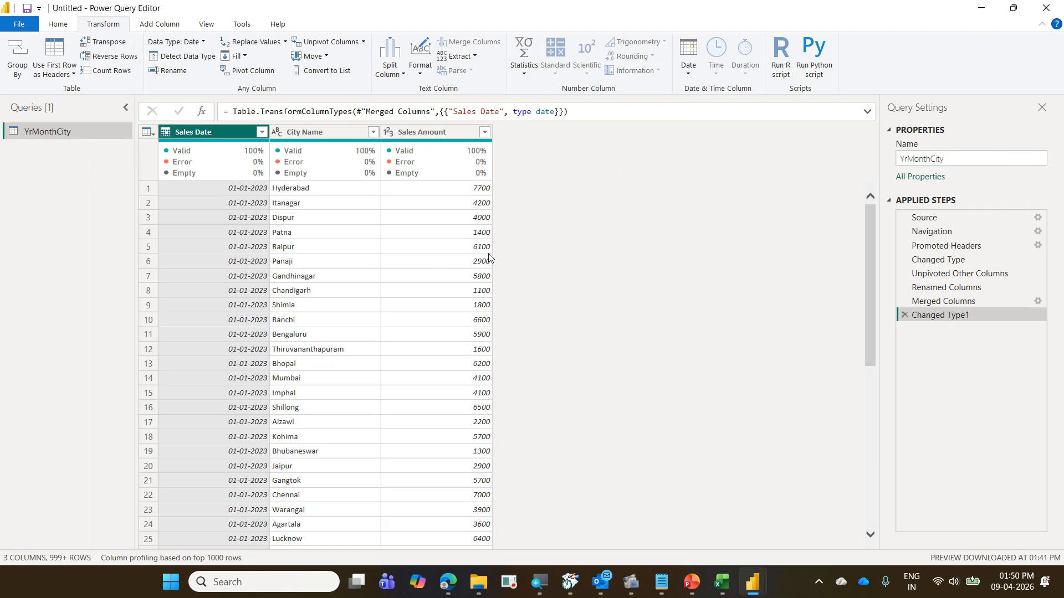
left_click(59, 25)
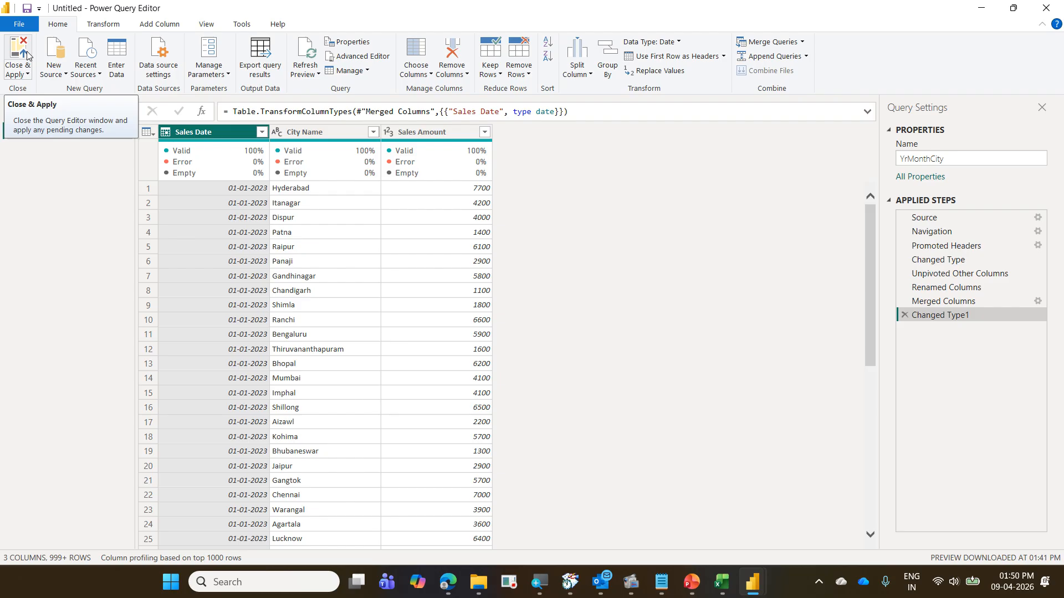
left_click(18, 49)
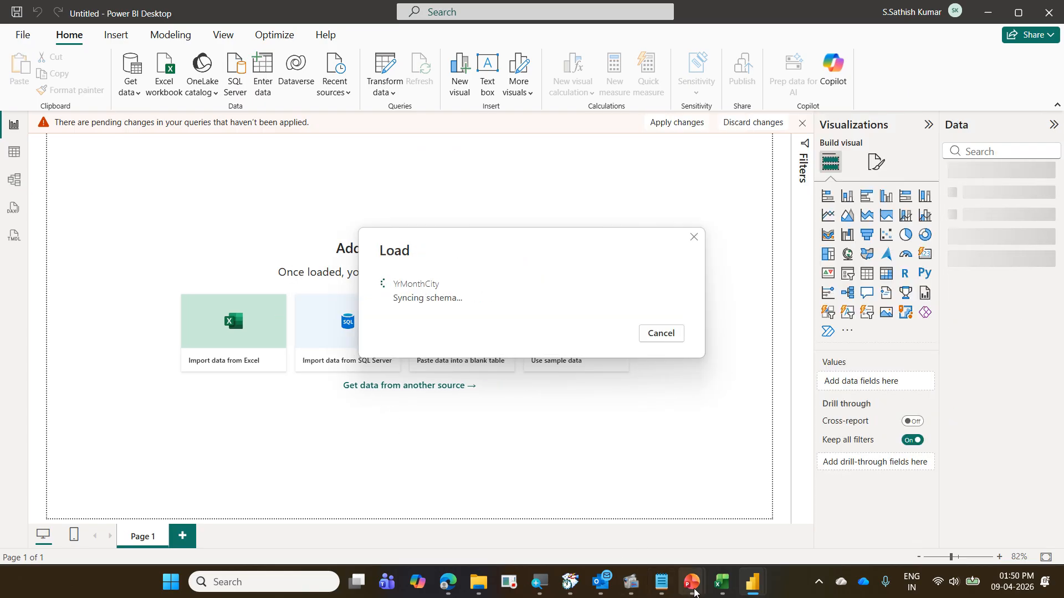
- Switch to PowerPoint, close the 02 RevenueAnalysis slide show, review both 04 CitySales slides, and return to Power BI Desktop
mouse_move(693, 587)
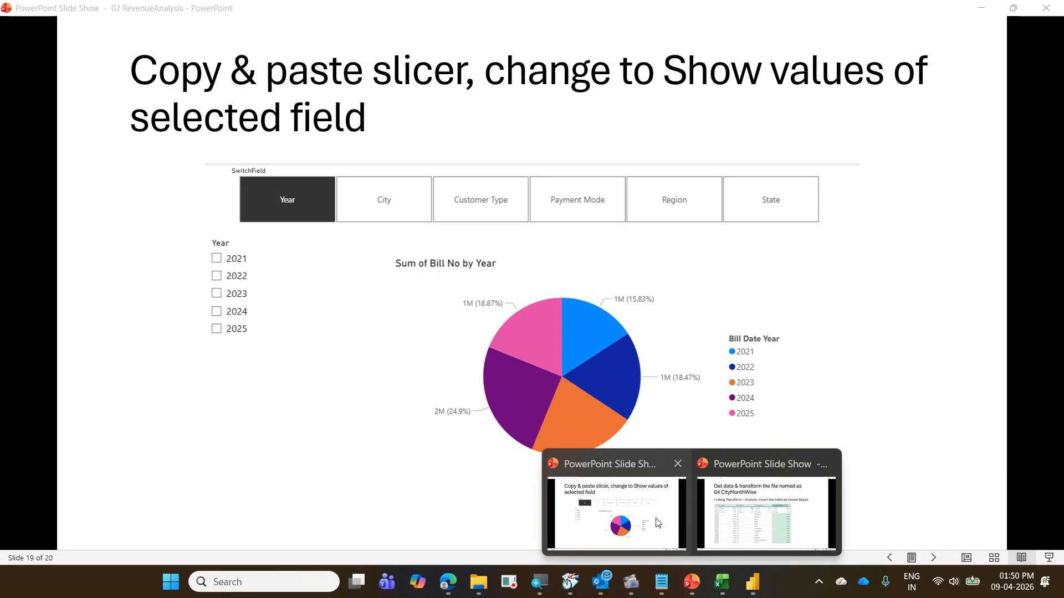
left_click(646, 521)
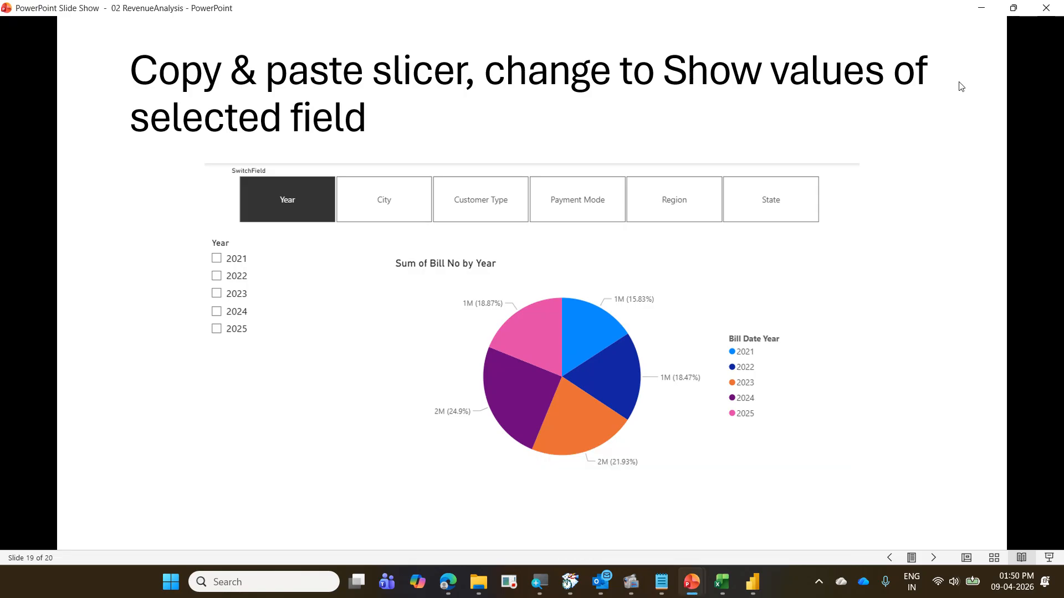
left_click(1046, 8)
left_click(695, 582)
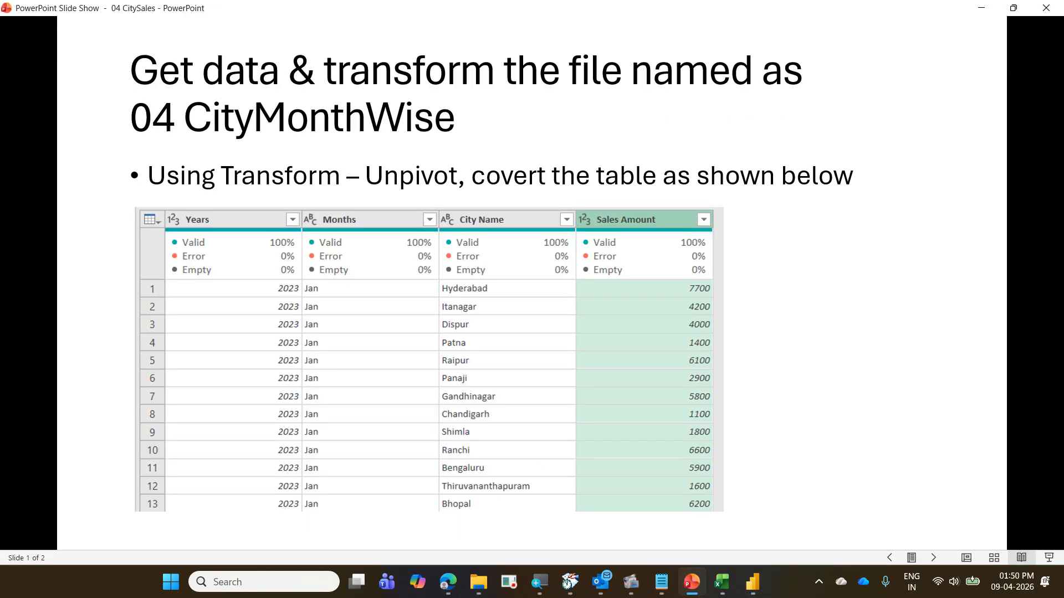
key("Right")
key("Left")
left_click(754, 583)
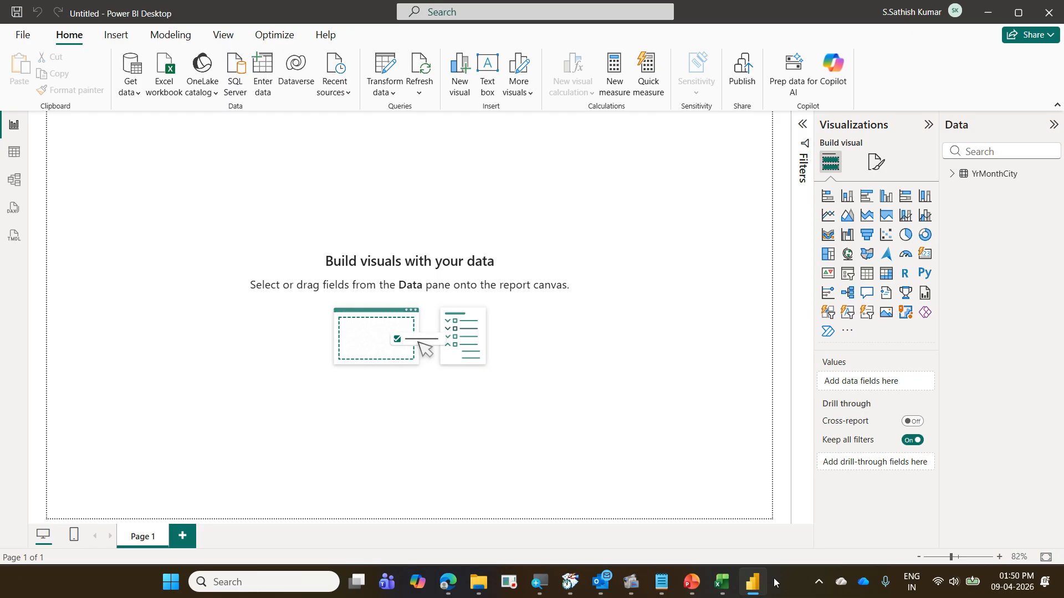
- Insert an enlarged pie chart on Page 1 with Sales Date as its legend and Sales Amount as its values
left_click(950, 176)
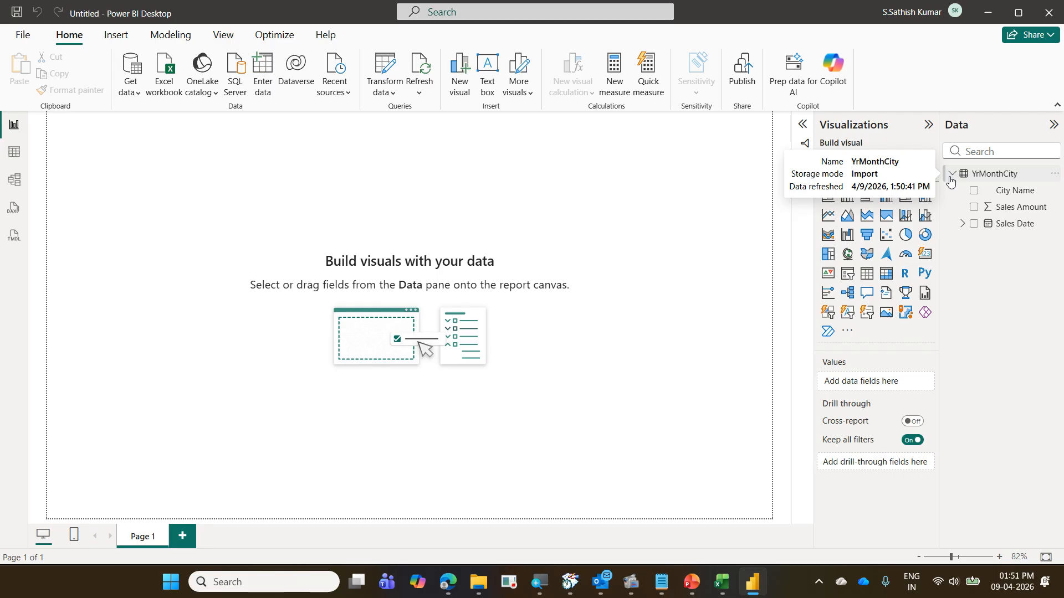
left_click(906, 242)
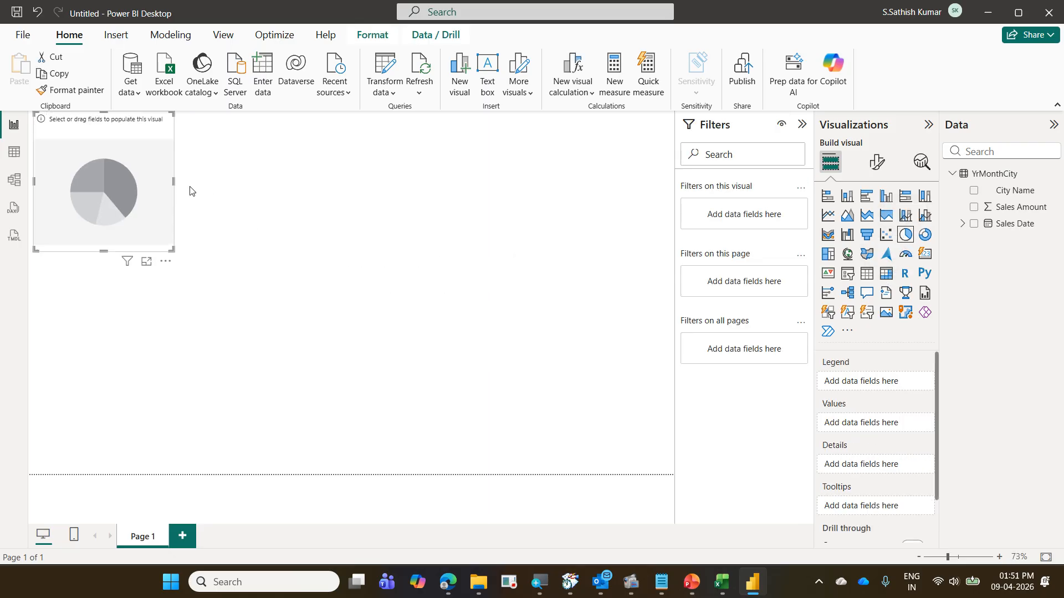
left_click_drag(171, 250, 534, 410)
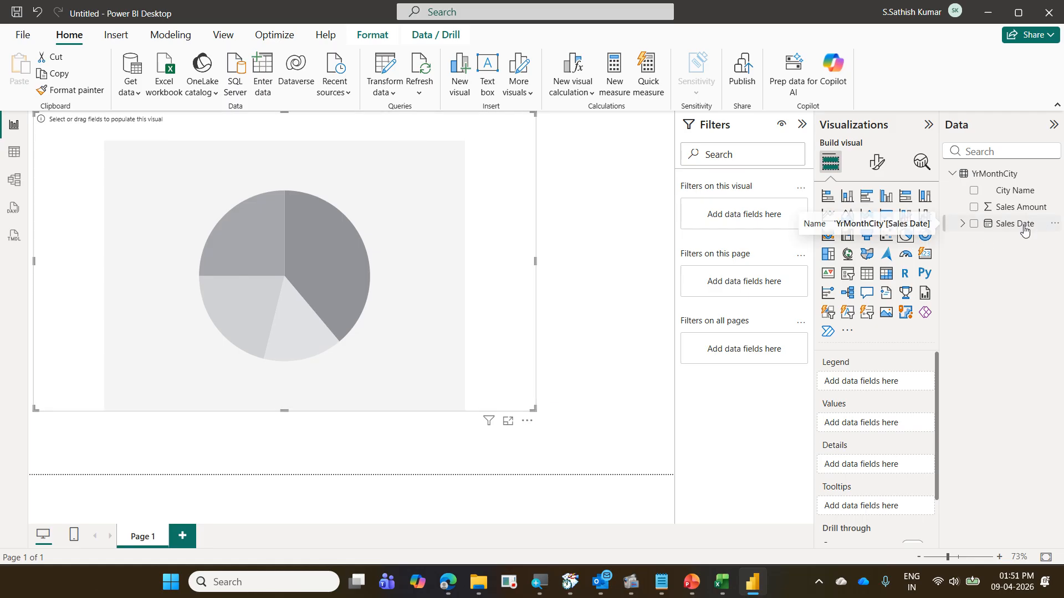
left_click_drag(1020, 226, 888, 387)
left_click_drag(886, 381, 884, 387)
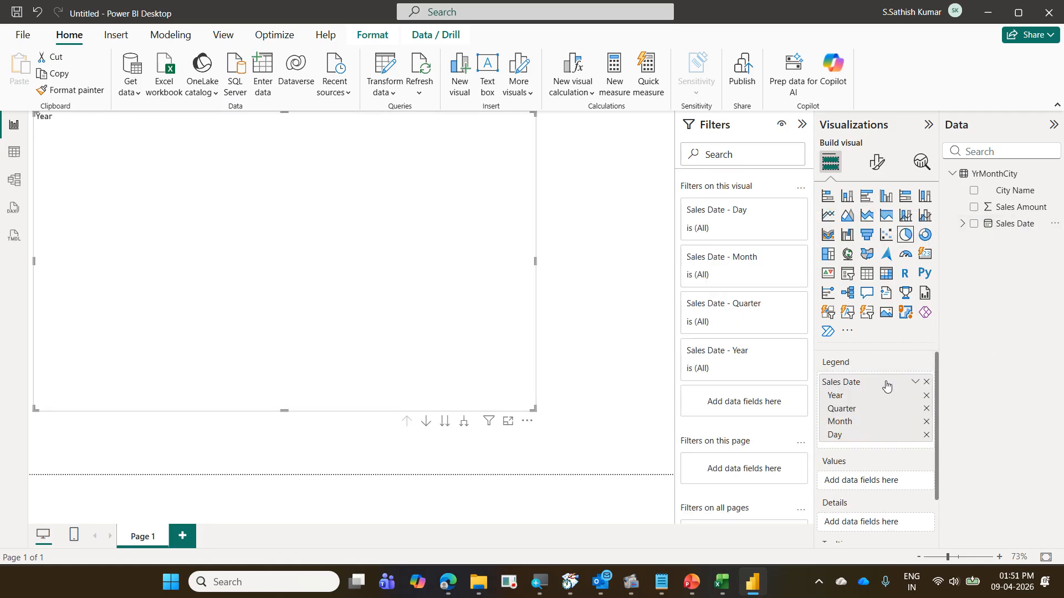
left_click_drag(1024, 208, 876, 485)
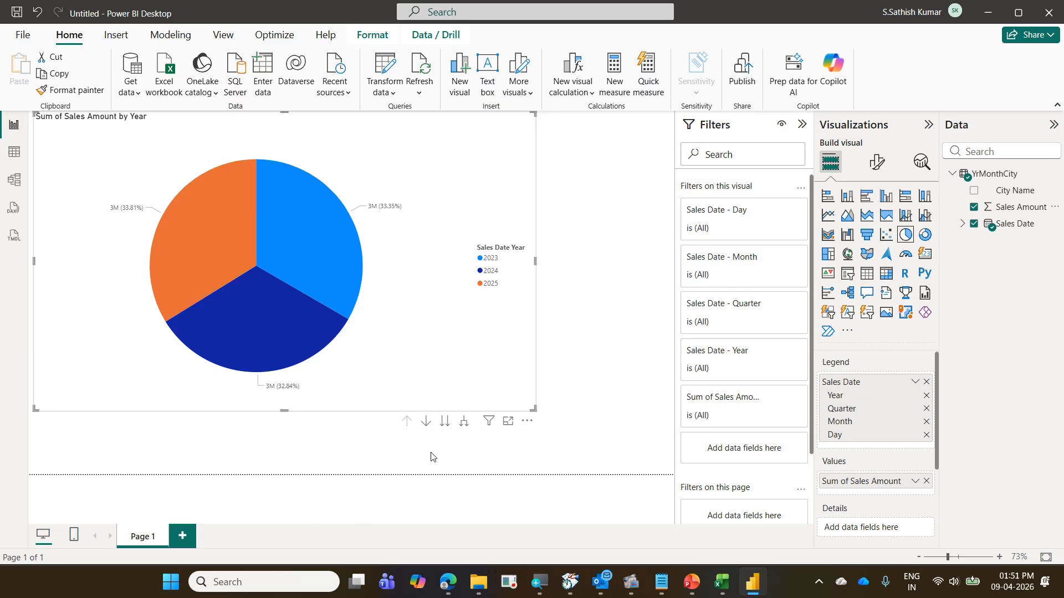
- Turn on drill mode for the pie chart and drill into 2023, and within it into Qtr 1, to view its months
left_click(426, 423)
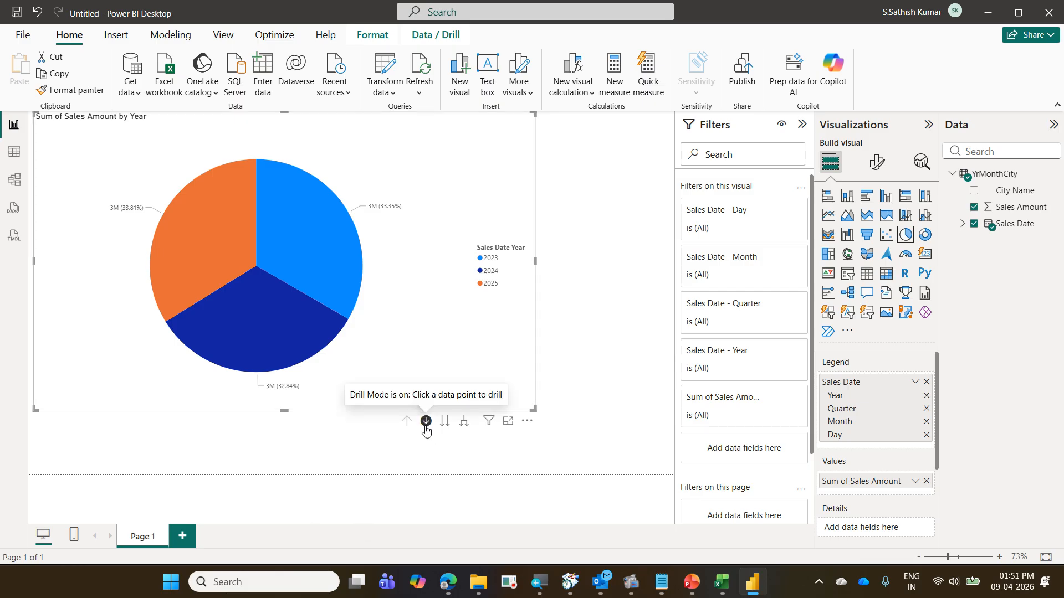
left_click(325, 256)
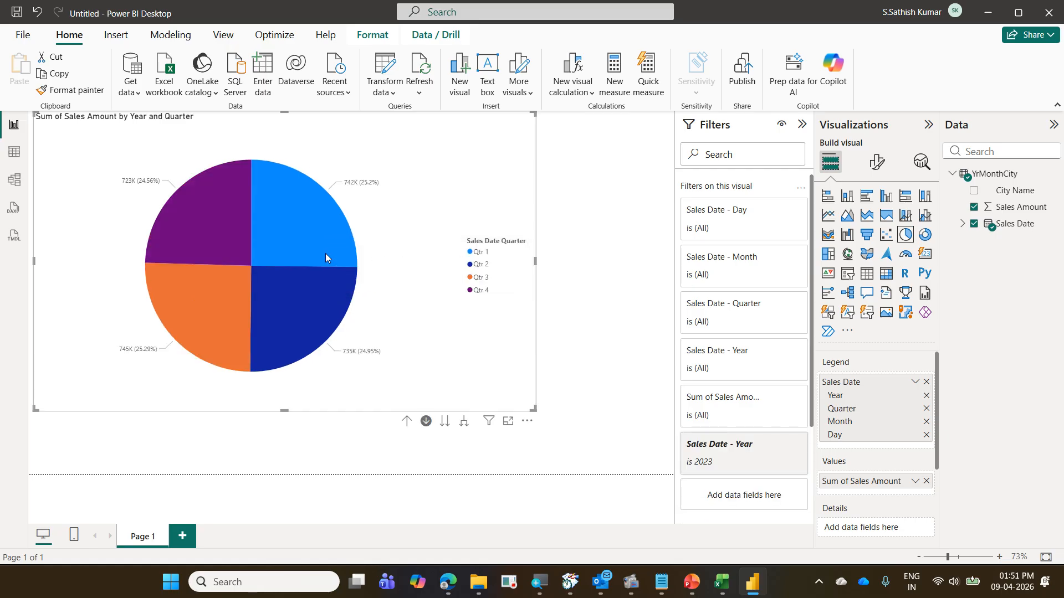
left_click(324, 221)
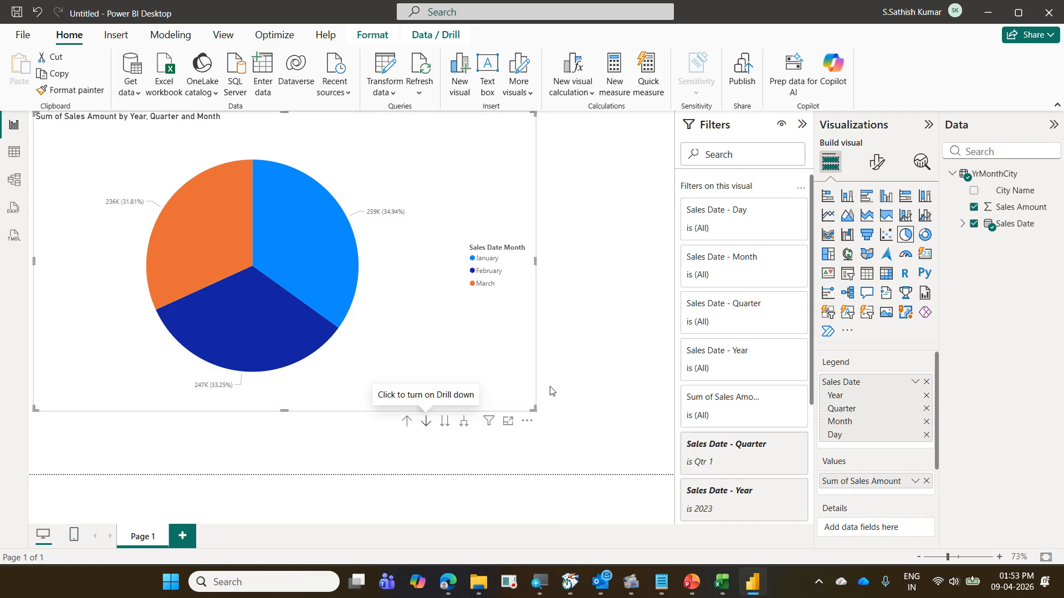
- Save the report as a Power BI file named 04 CityMonthWise in the 2026-05-08 Mando Power BI folder
left_click(23, 36)
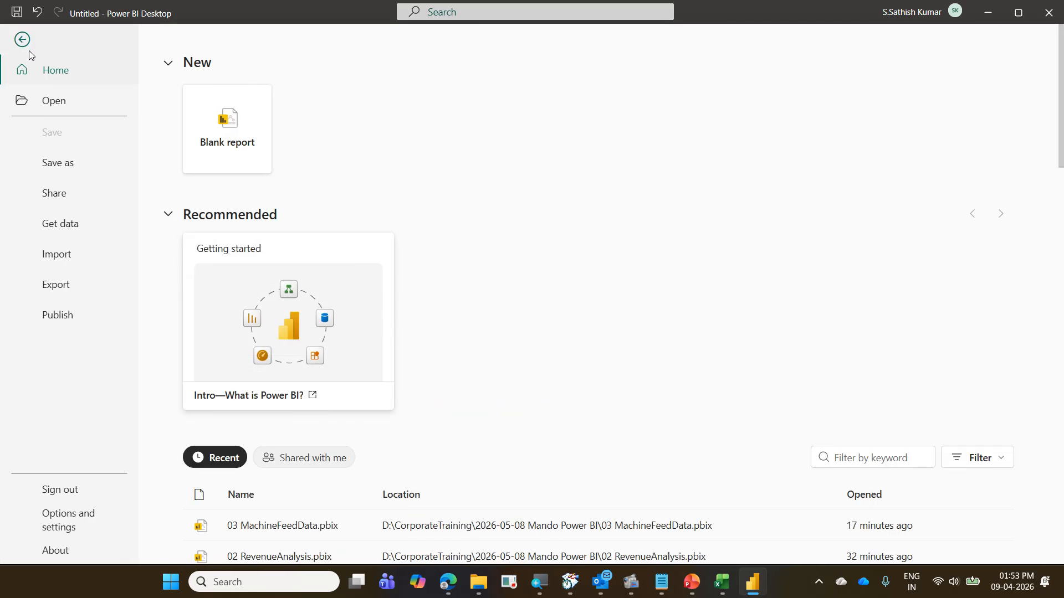
left_click(84, 170)
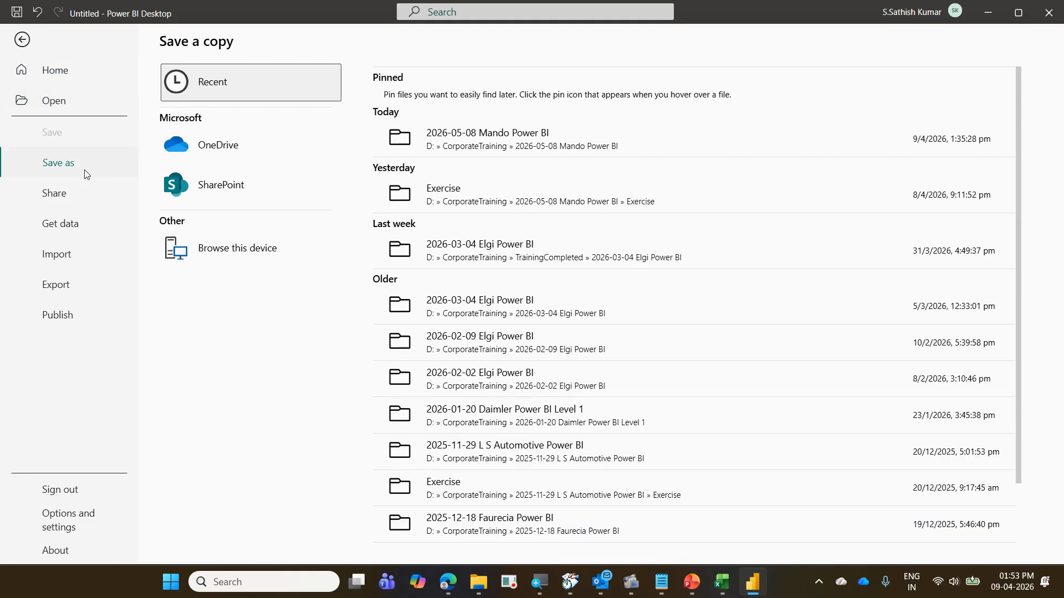
left_click(301, 250)
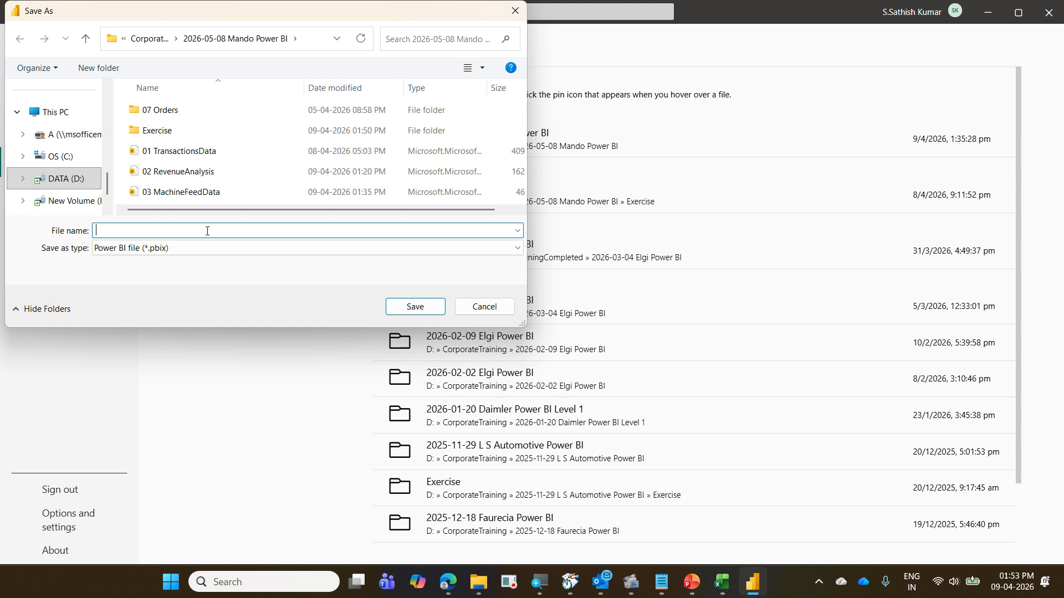
type("04")
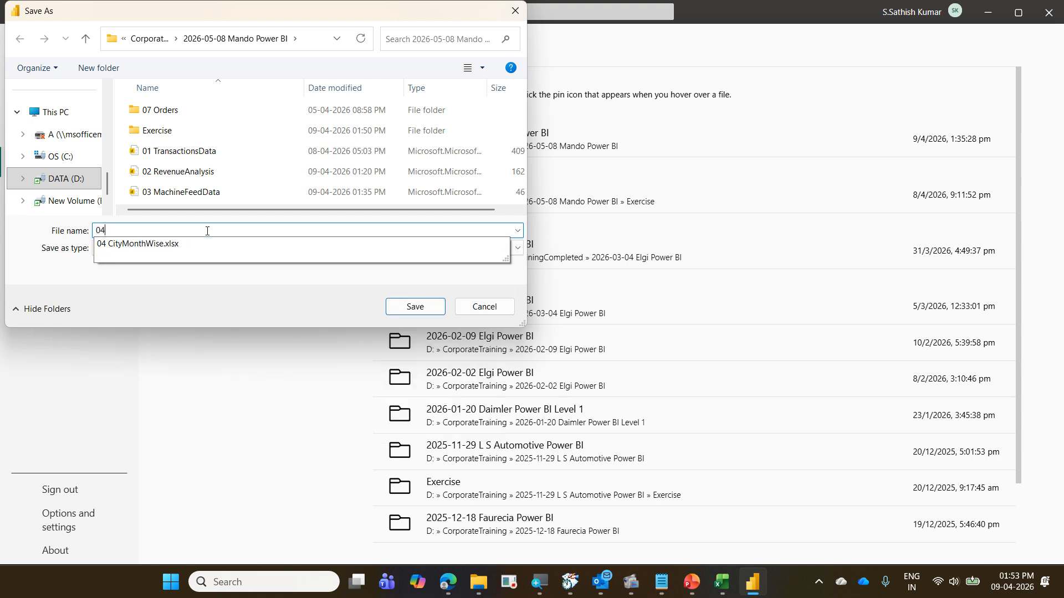
key("Down")
key("BackSpace")
key("BackSpace")
key("BackSpace")
key("BackSpace")
key("BackSpace")
key("Return")
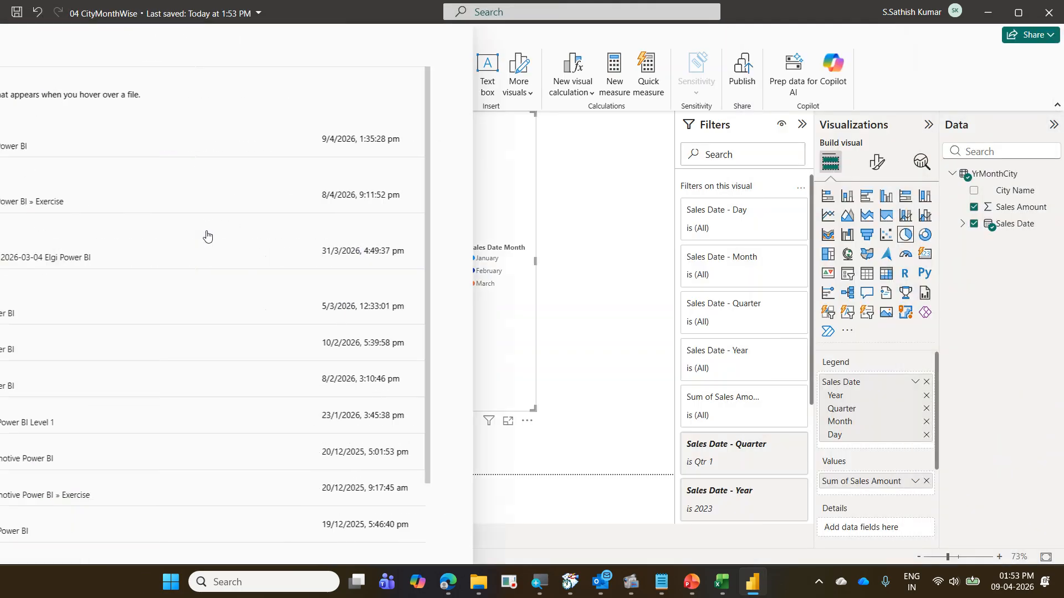
mouse_move(206, 231)
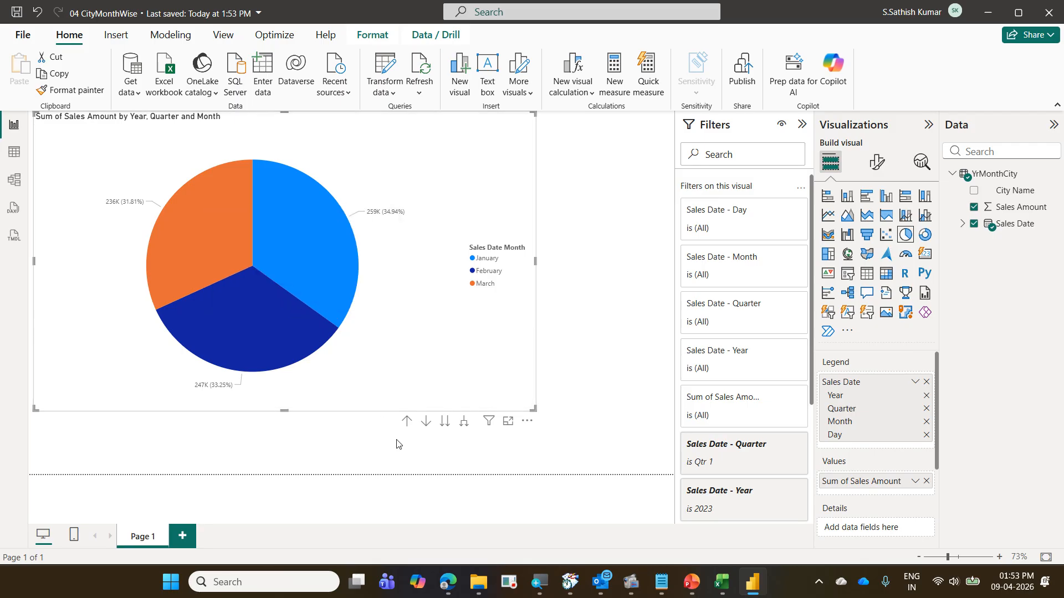
- Drill the pie chart back up to the year level, and view the column chart exercise on slide 2 of 04 CitySales in PowerPoint
left_click(410, 423)
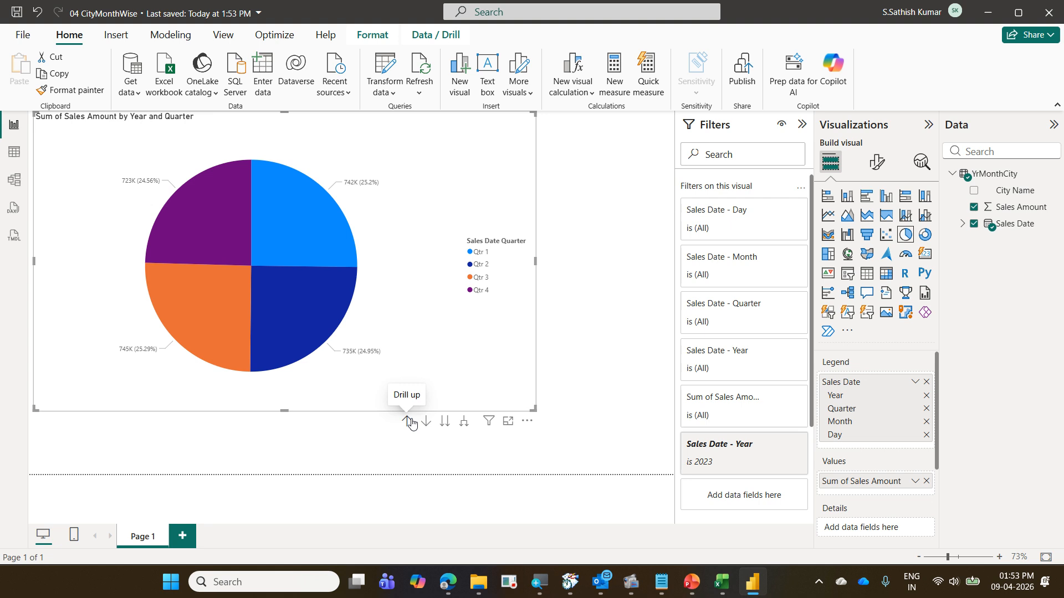
left_click(411, 423)
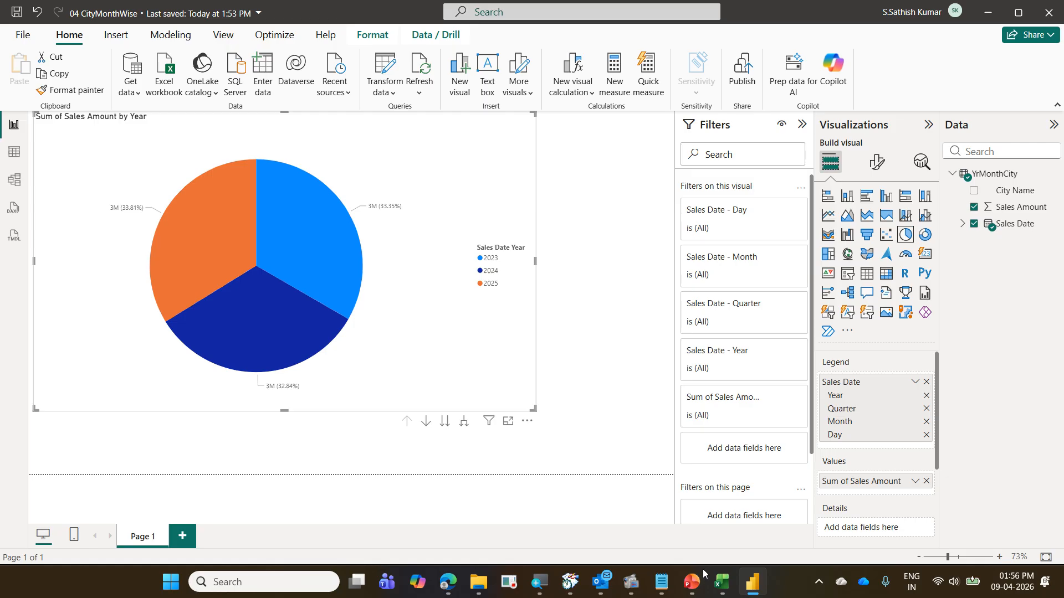
left_click(692, 588)
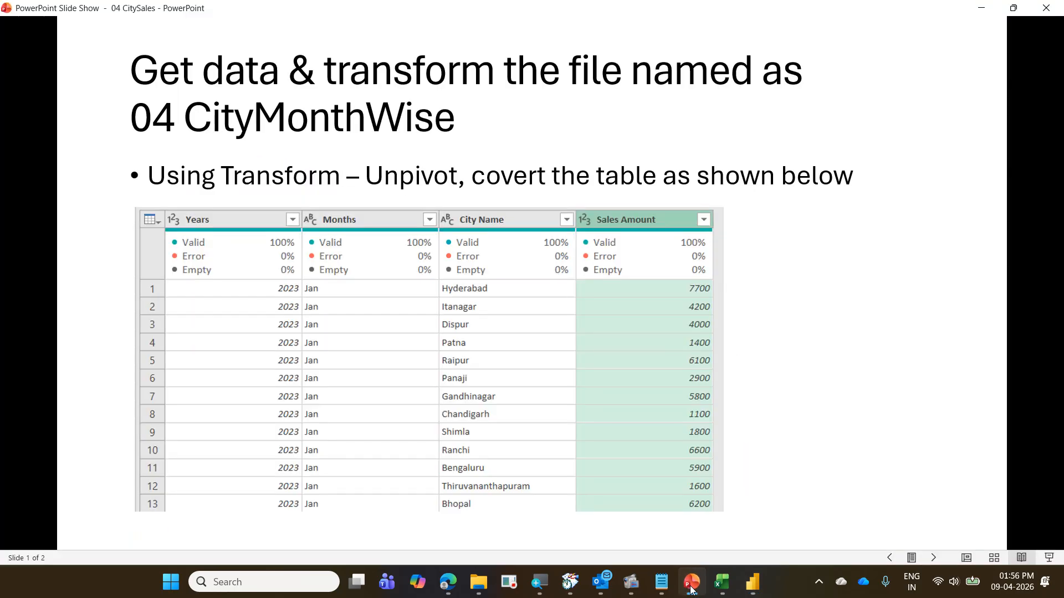
key("Right")
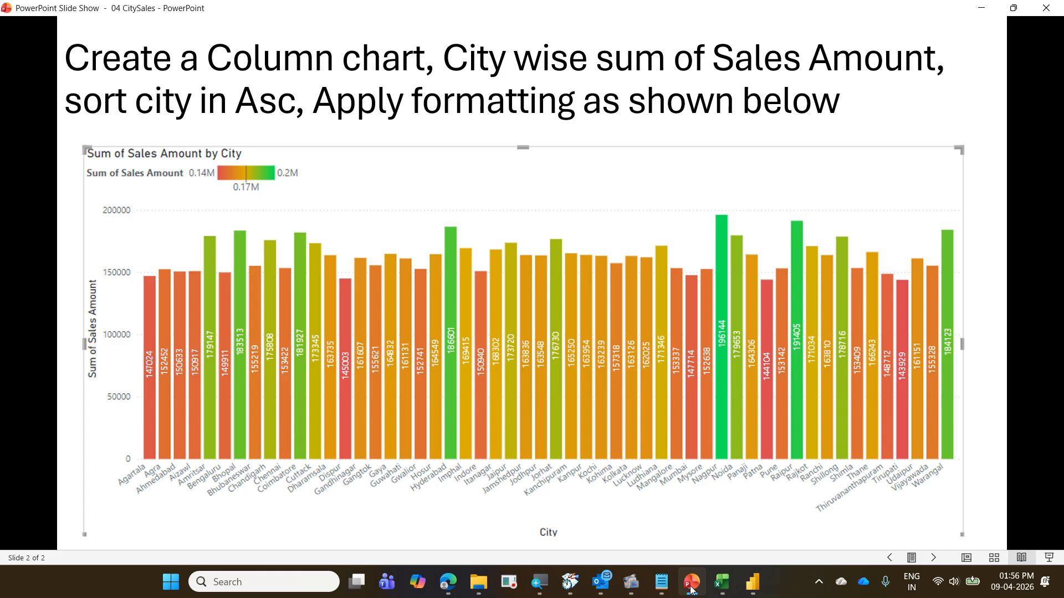
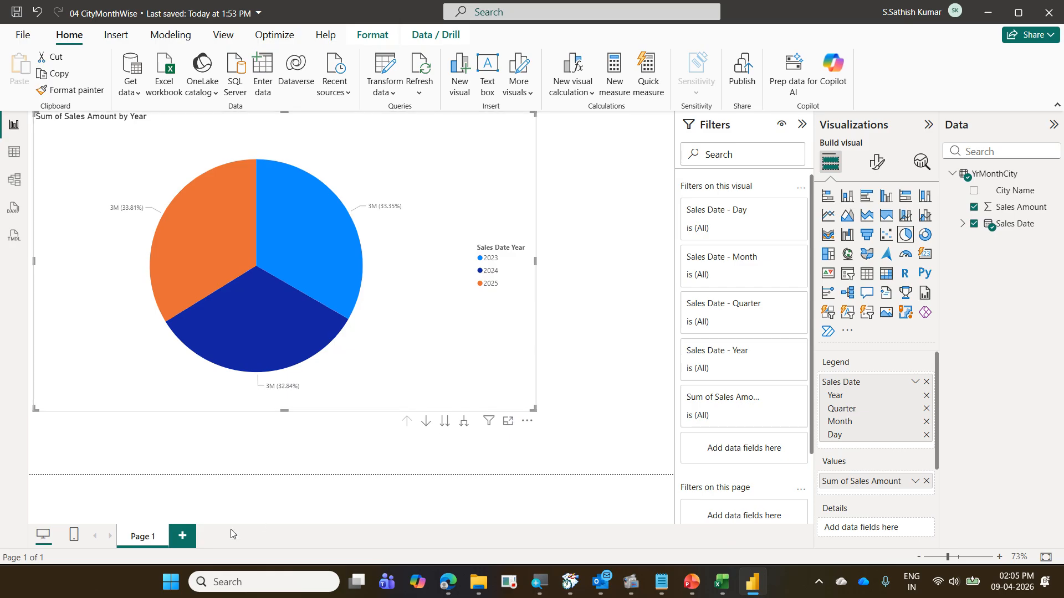
- In Power BI Desktop, build an enlarged clustered column chart on a new page, with City Name on the X-axis and Sales Amount on the Y-axis
left_click(182, 535)
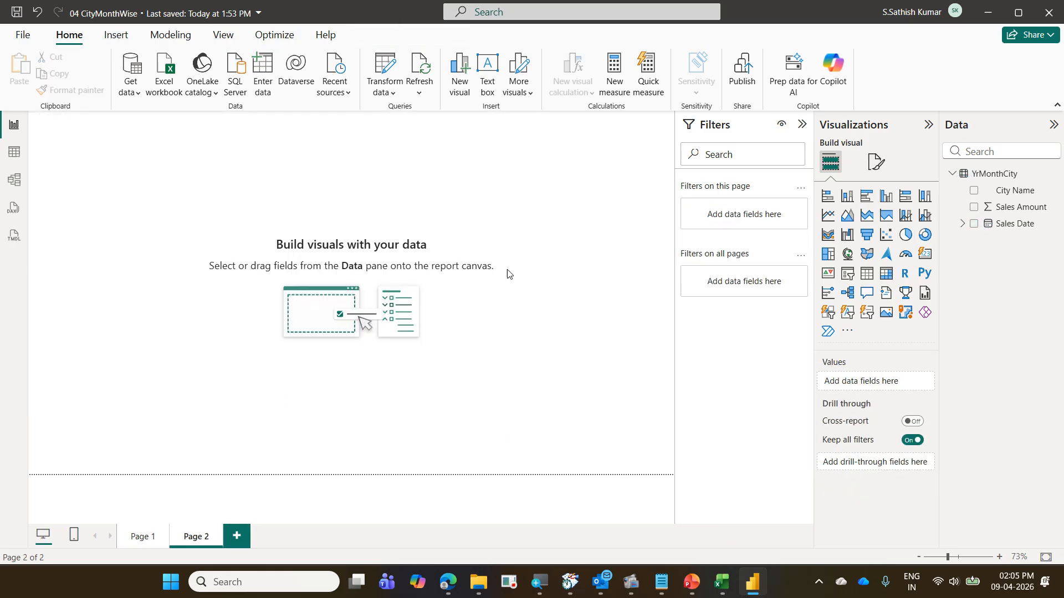
left_click(884, 199)
left_click_drag(154, 174, 148, 196)
left_click_drag(170, 277, 635, 441)
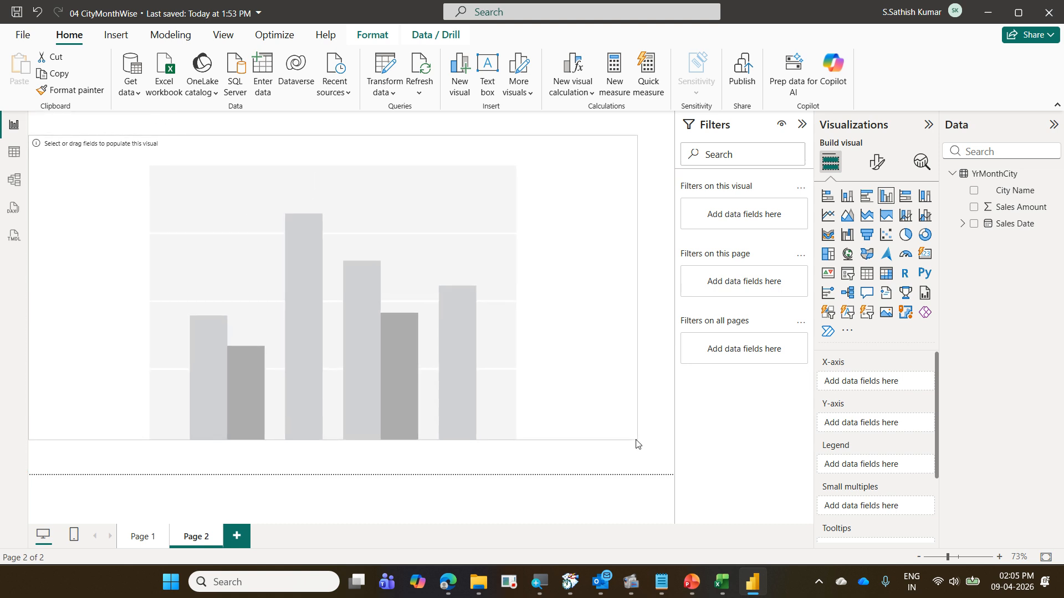
left_click_drag(1029, 191, 900, 383)
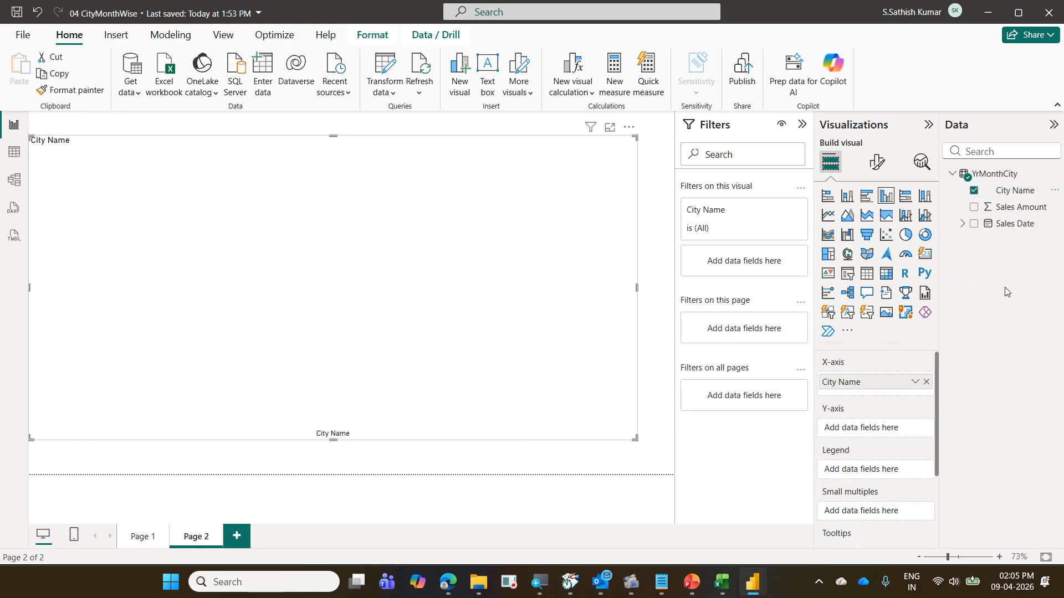
left_click_drag(1019, 208, 898, 437)
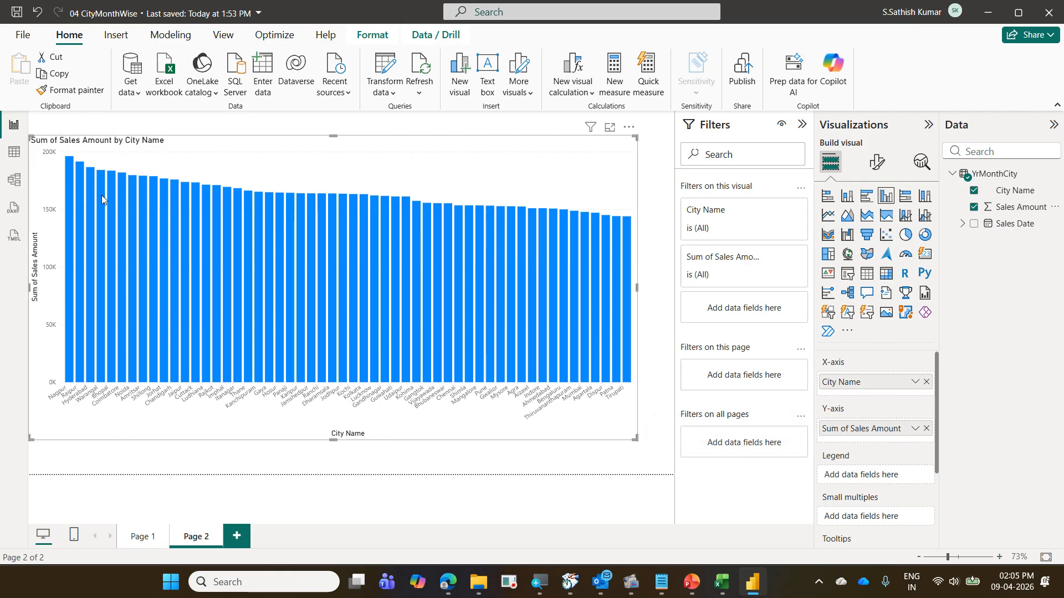
- Sort the column chart's axis by City Name in ascending order, and enlarge the chart slightly to fill the page width
mouse_move(82, 169)
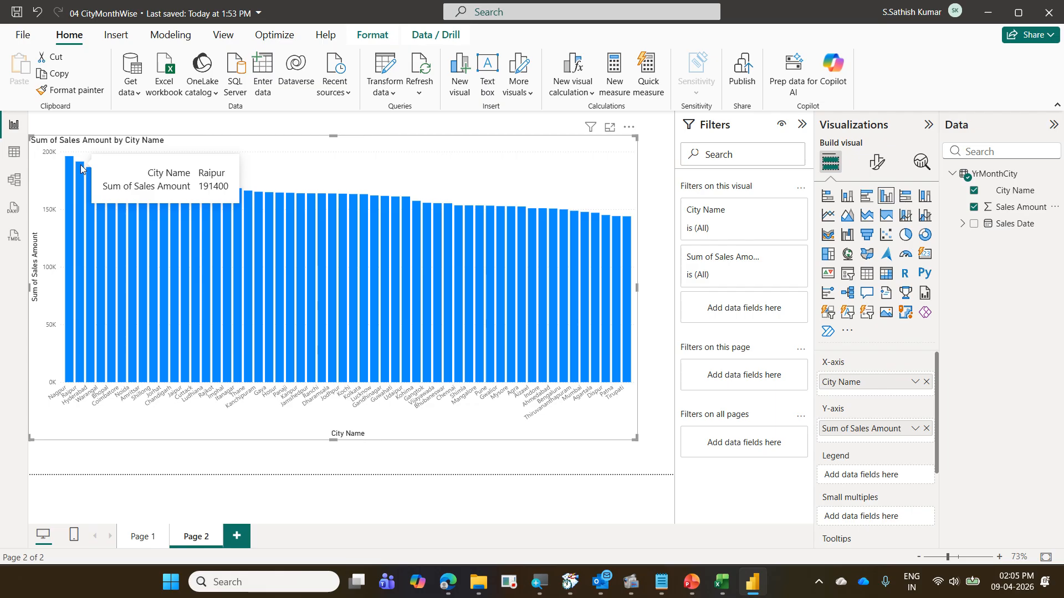
left_click(629, 128)
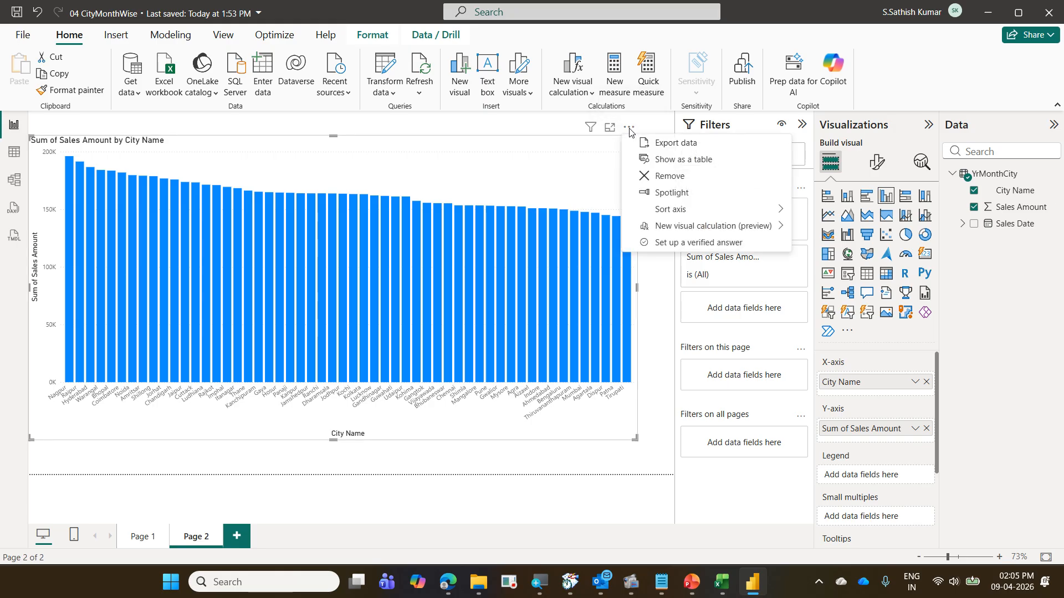
mouse_move(730, 213)
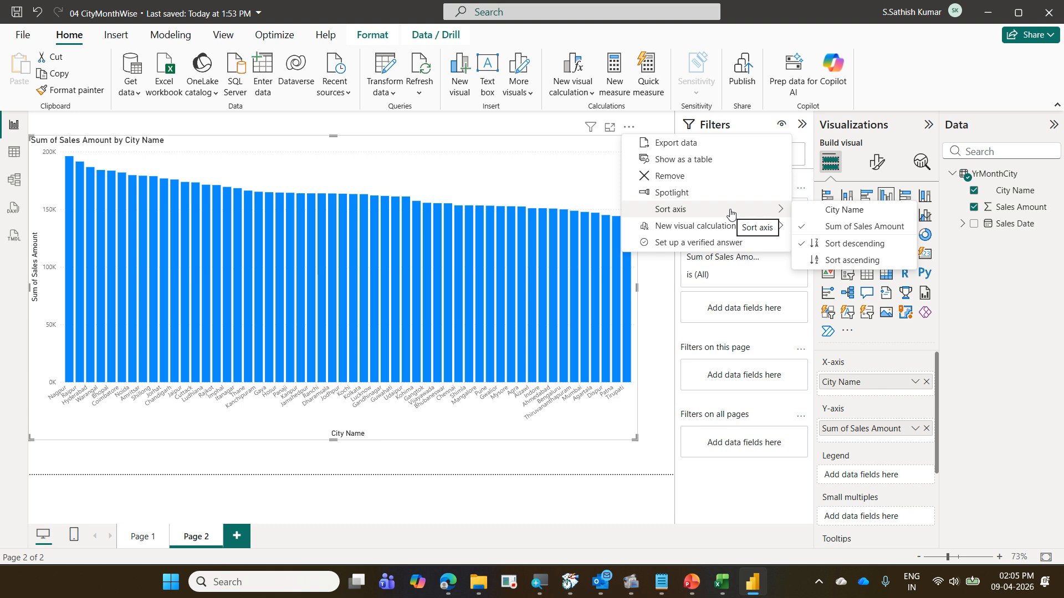
left_click(826, 213)
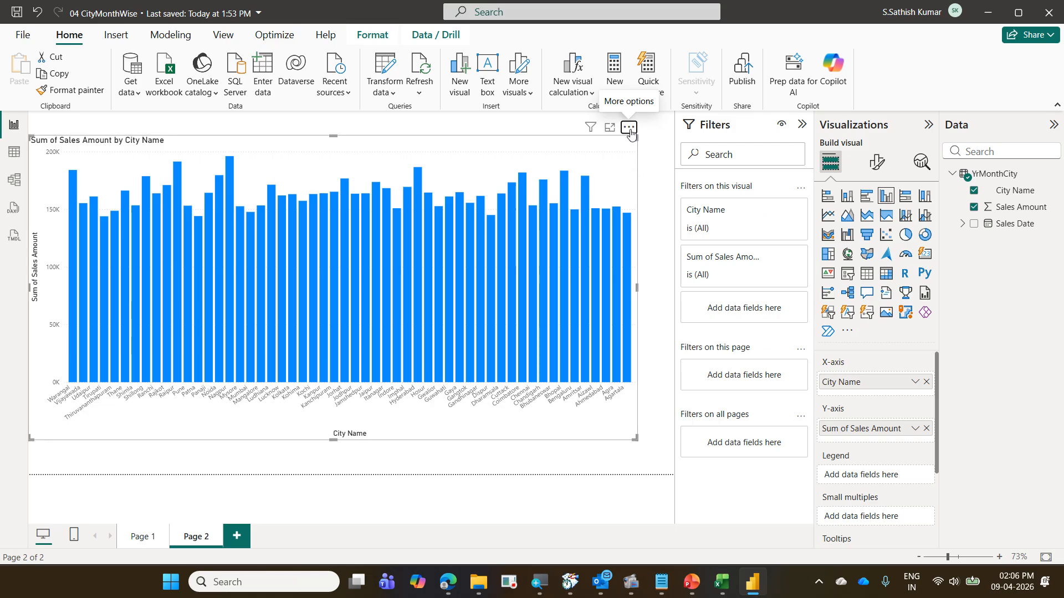
left_click(629, 129)
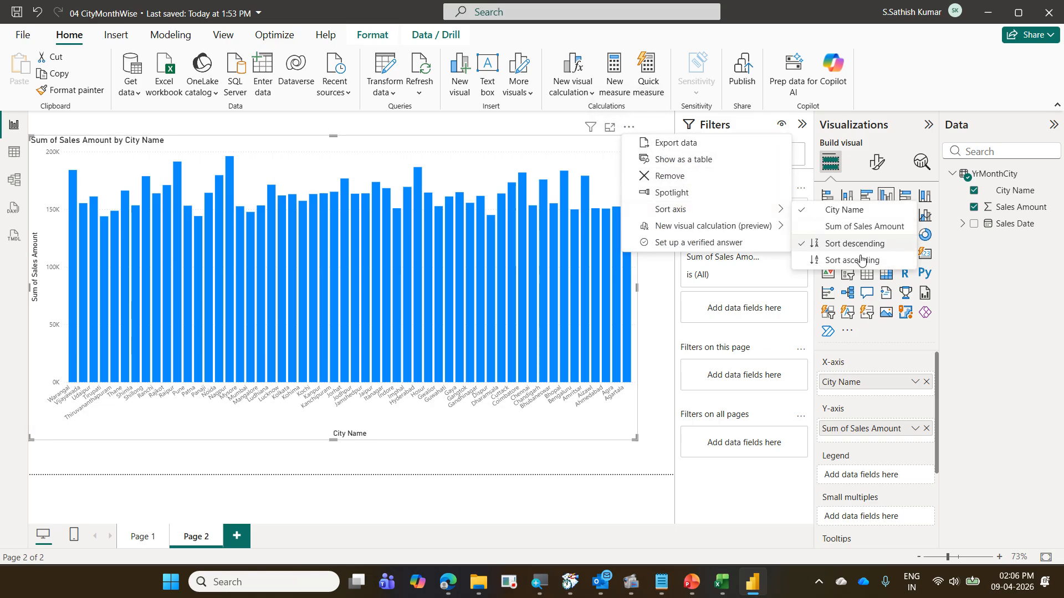
left_click(854, 260)
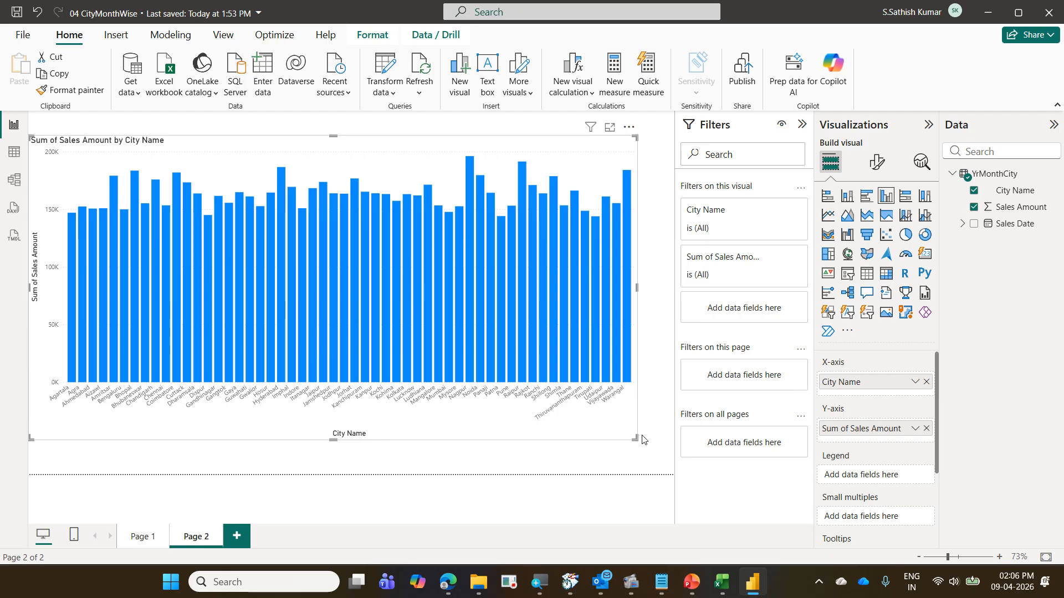
left_click_drag(636, 439, 668, 462)
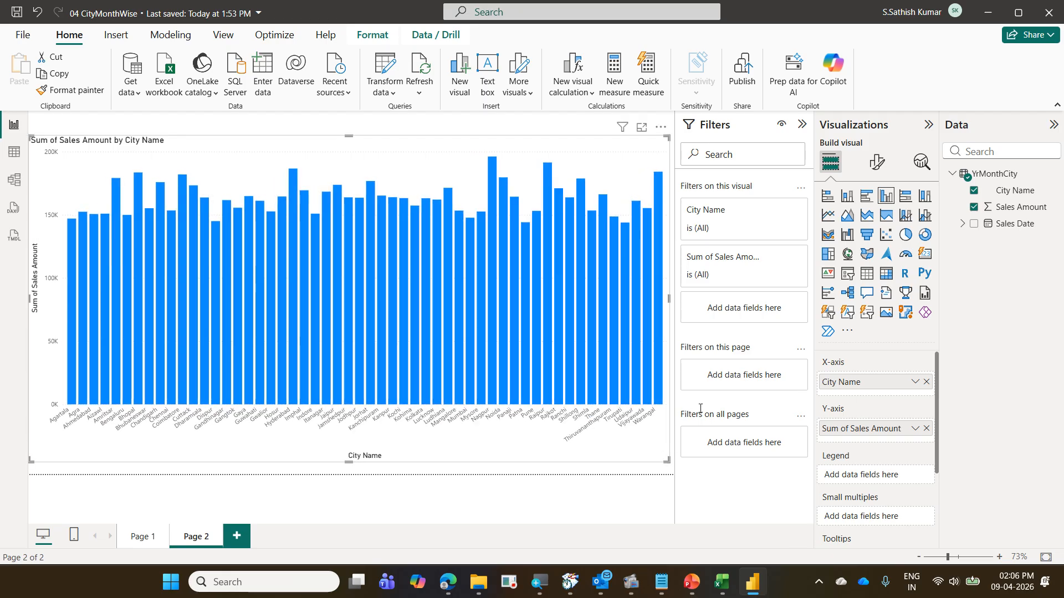
- Set up conditional column colors as a Gradient based on Sum of Sales Amount, with red for the lowest value
left_click(881, 165)
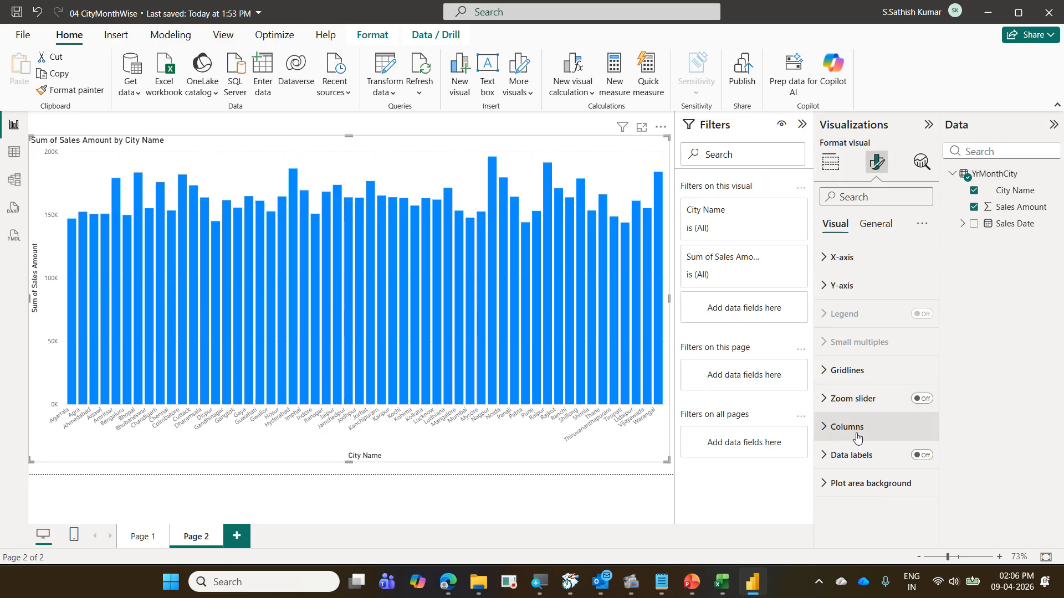
left_click(857, 438)
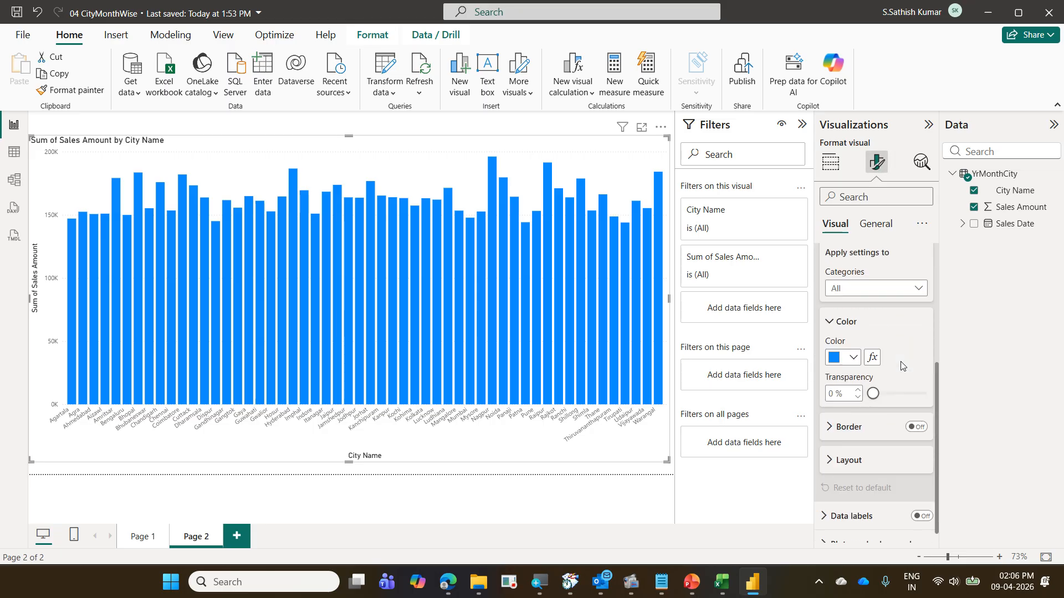
left_click(873, 360)
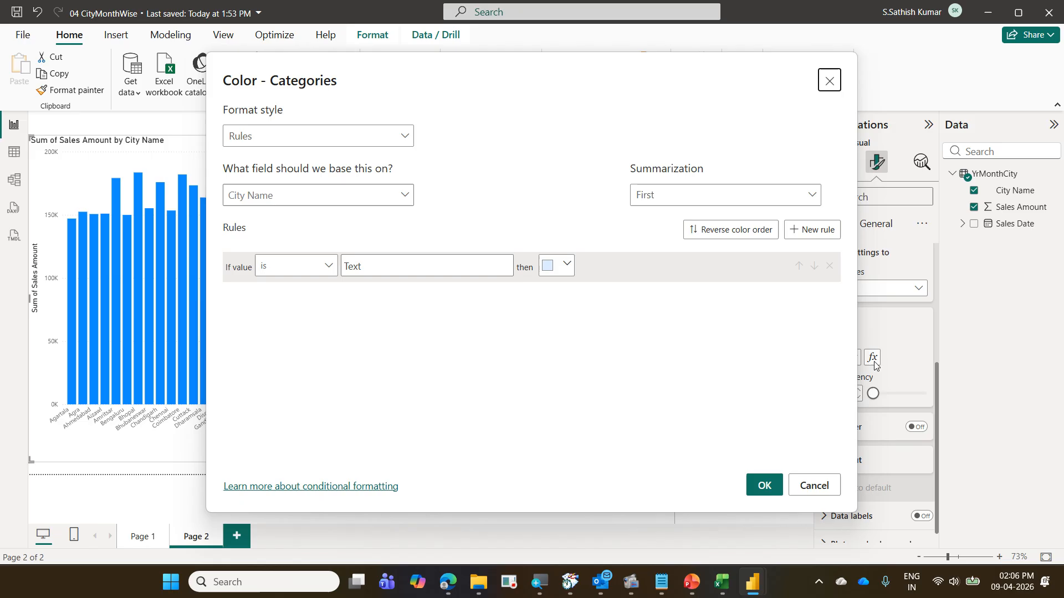
left_click(399, 134)
left_click(359, 158)
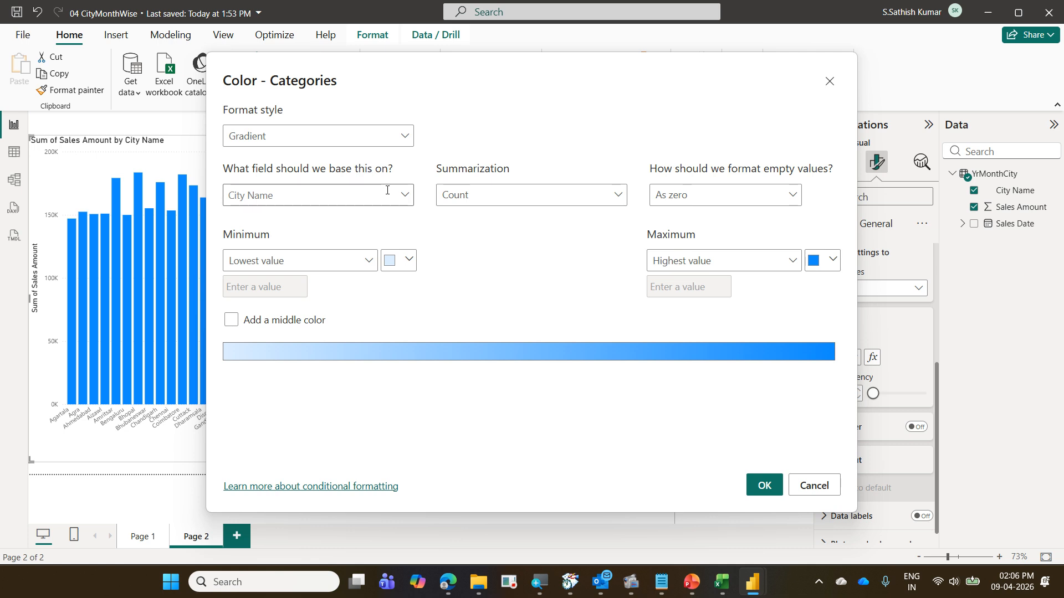
left_click(406, 201)
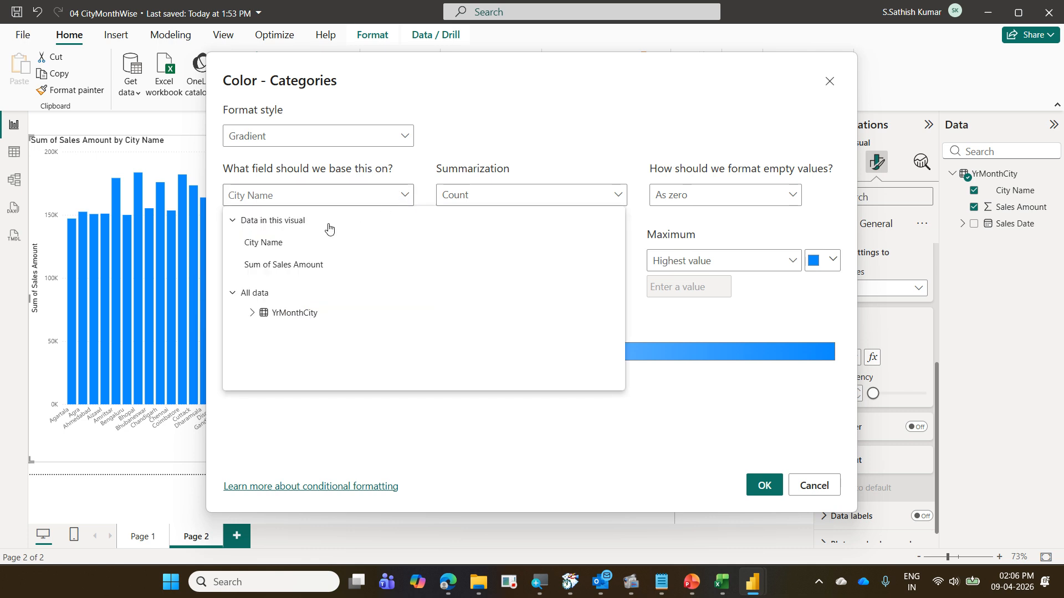
left_click(313, 264)
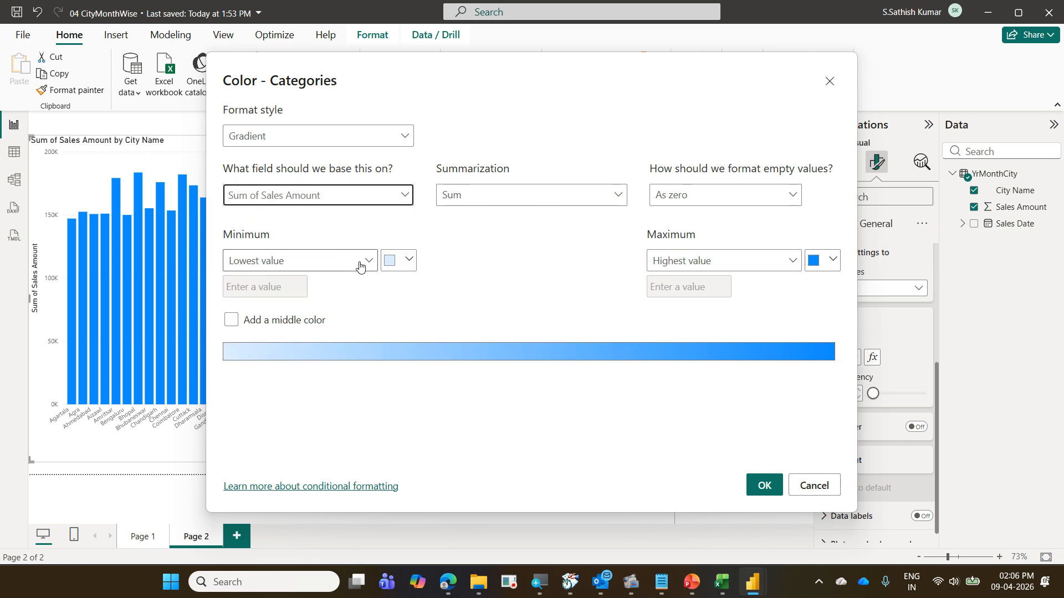
left_click(408, 263)
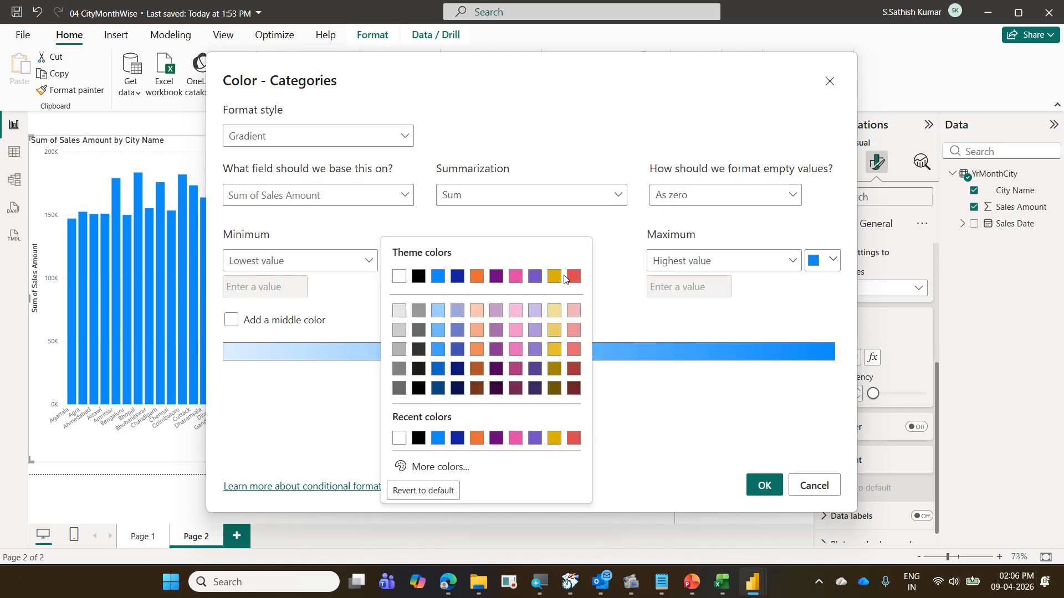
left_click(570, 281)
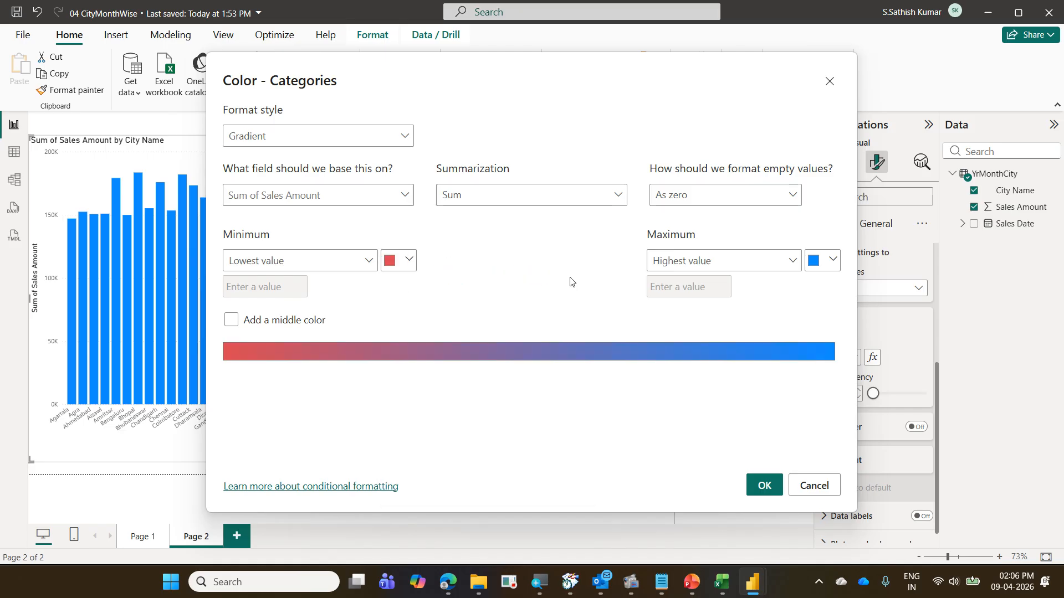
- Add a middle color to the gradient, set the highest value's color to green #06D993, and apply the formatting
left_click(288, 317)
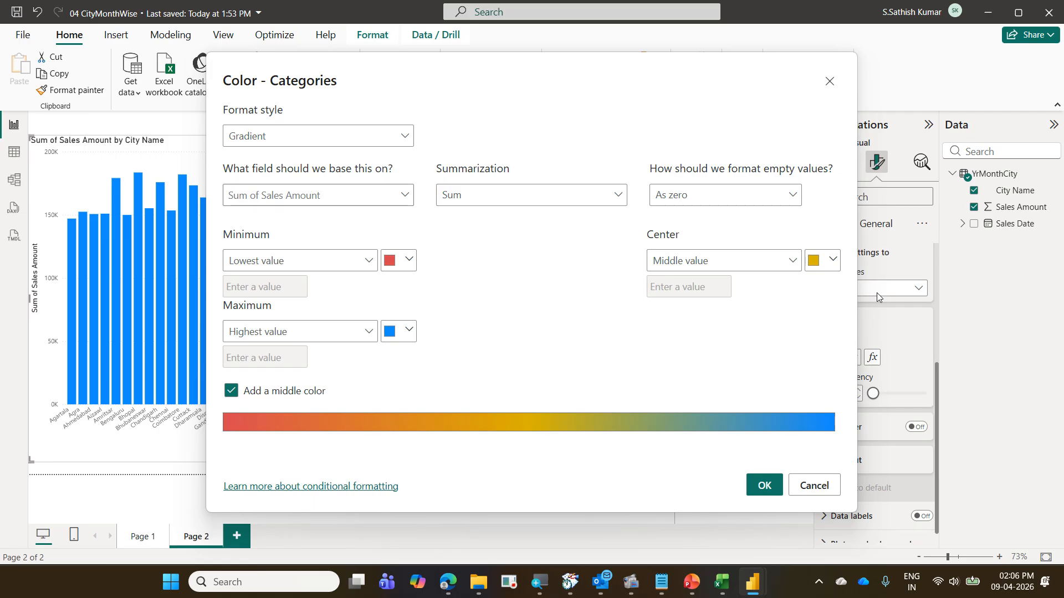
left_click(407, 330)
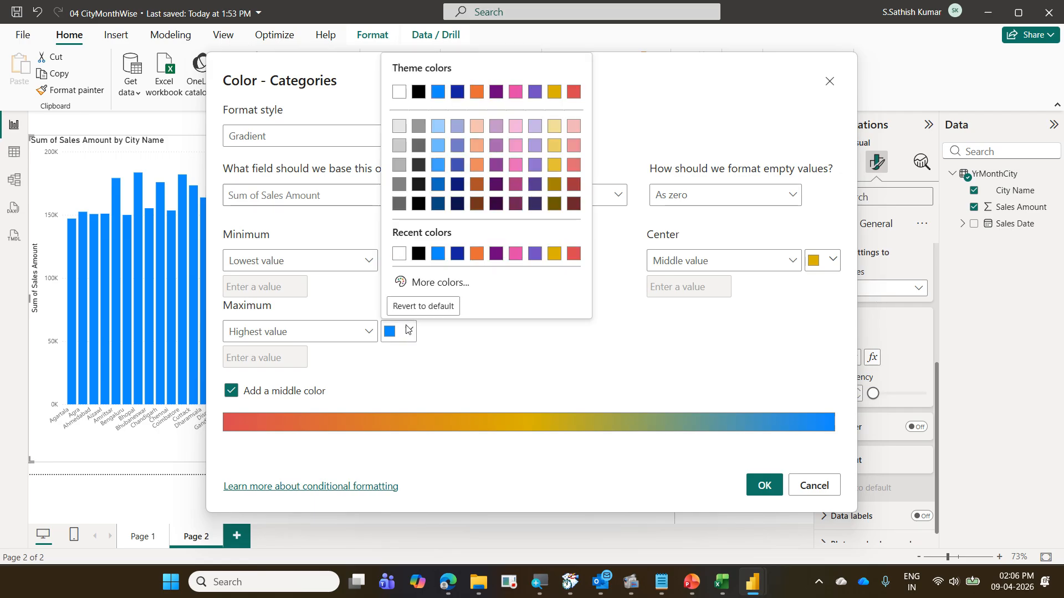
left_click(443, 283)
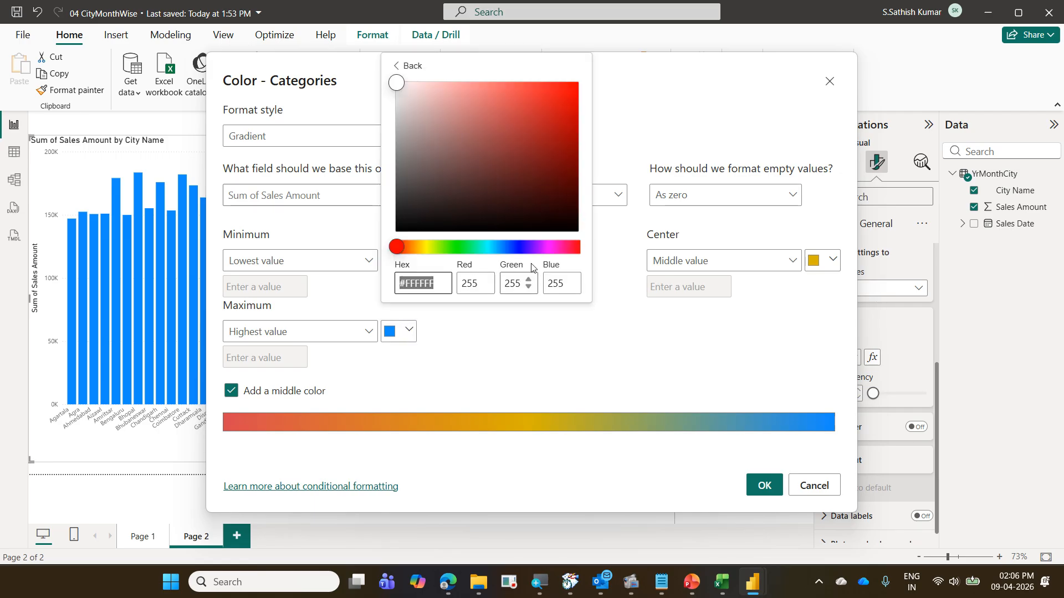
left_click(476, 247)
left_click(573, 109)
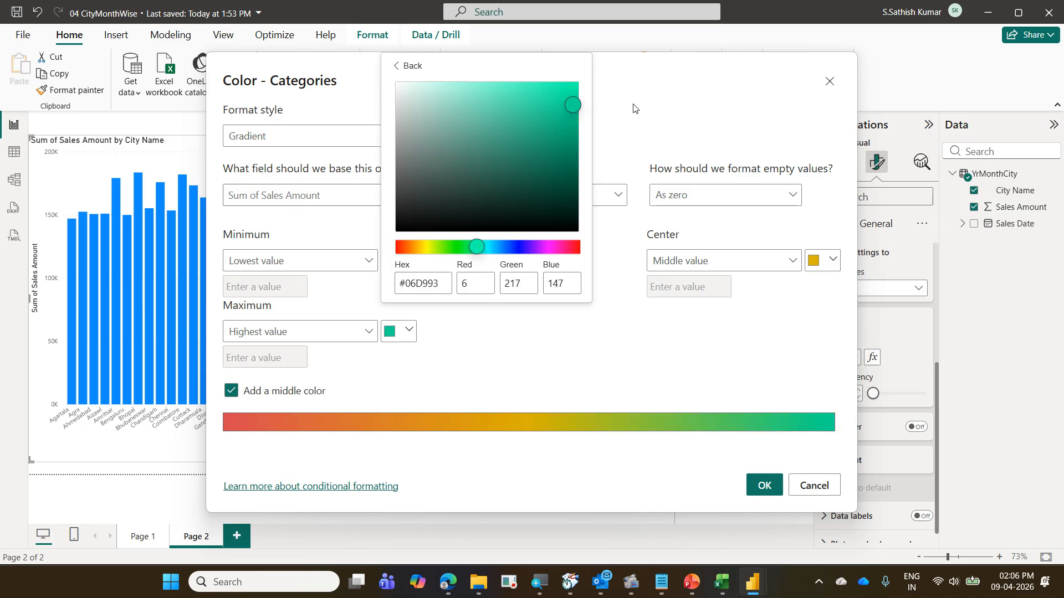
left_click(635, 107)
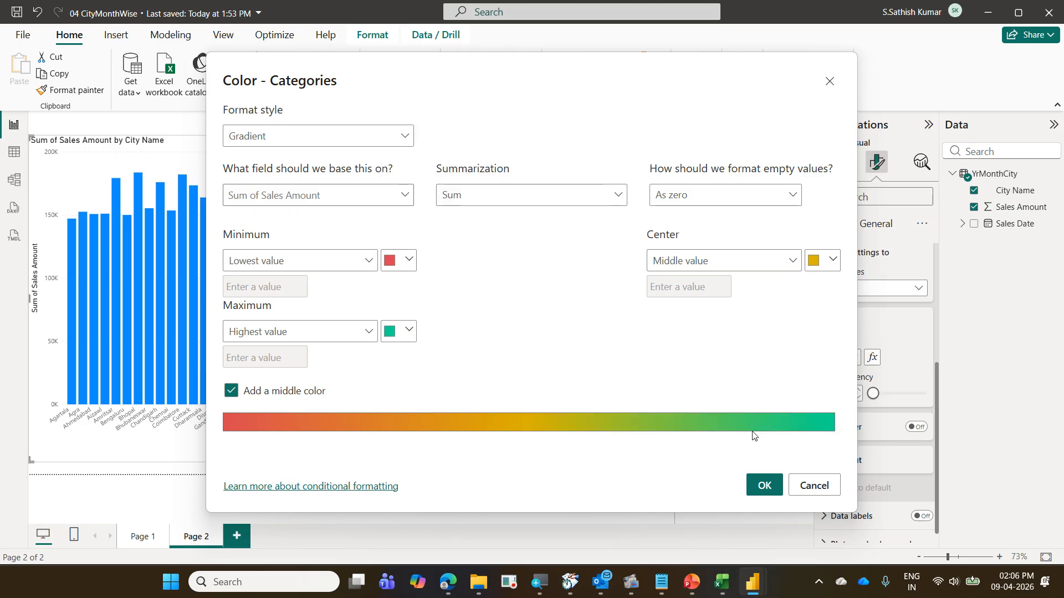
left_click(762, 494)
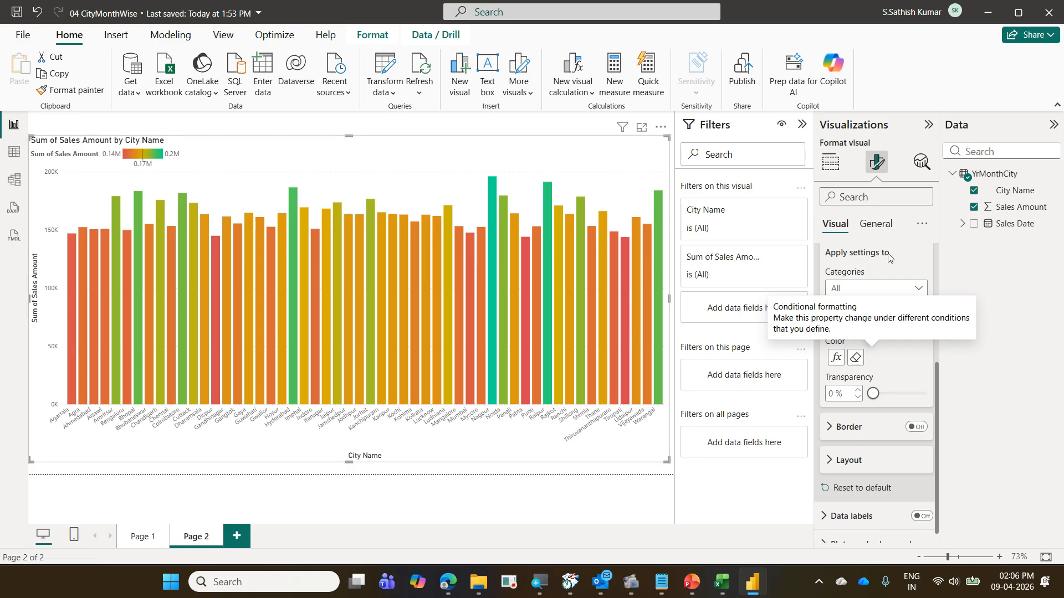
- Set the Y-axis display units to None and turn on data labels for the column chart
left_click(855, 200)
type("dis")
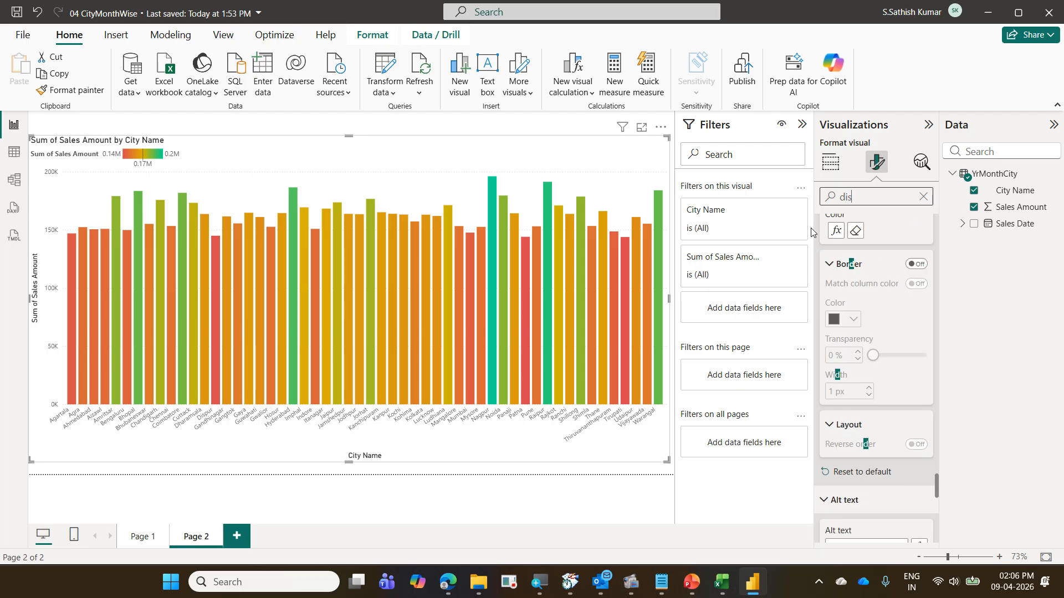
left_click(872, 298)
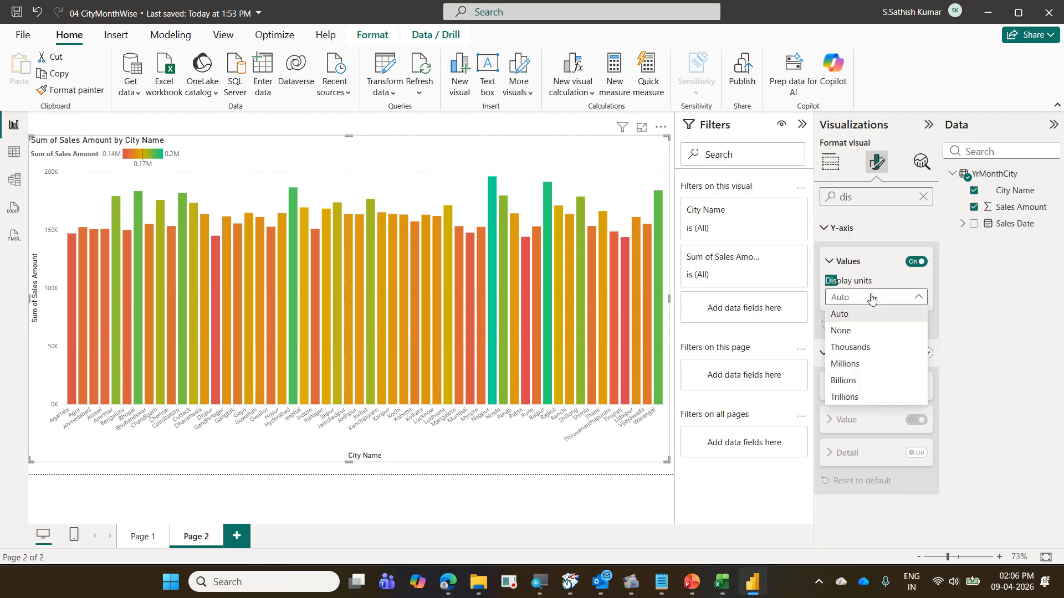
left_click(869, 330)
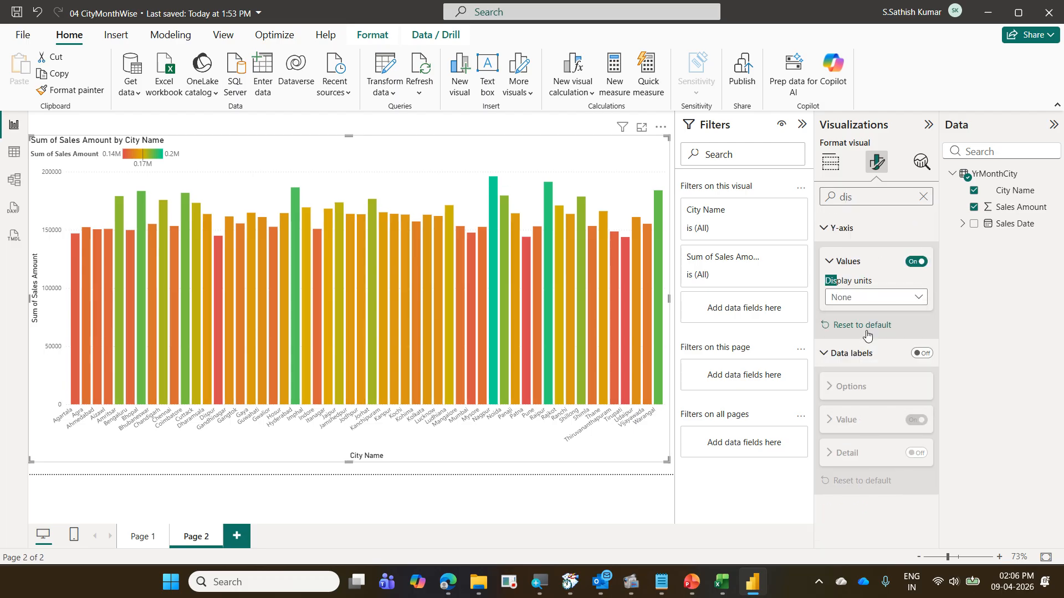
left_click(922, 354)
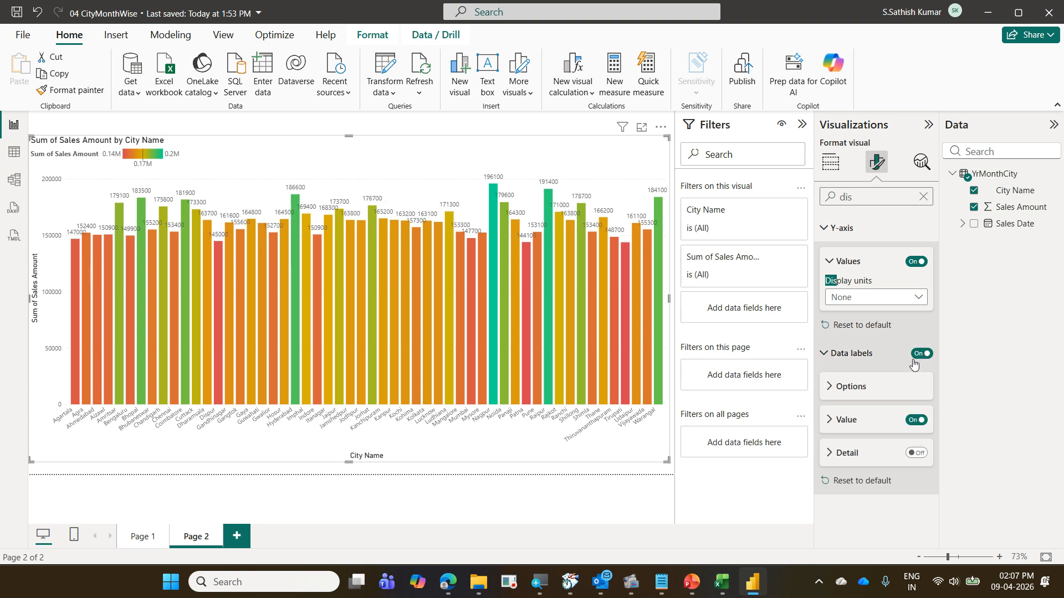
left_click(923, 198)
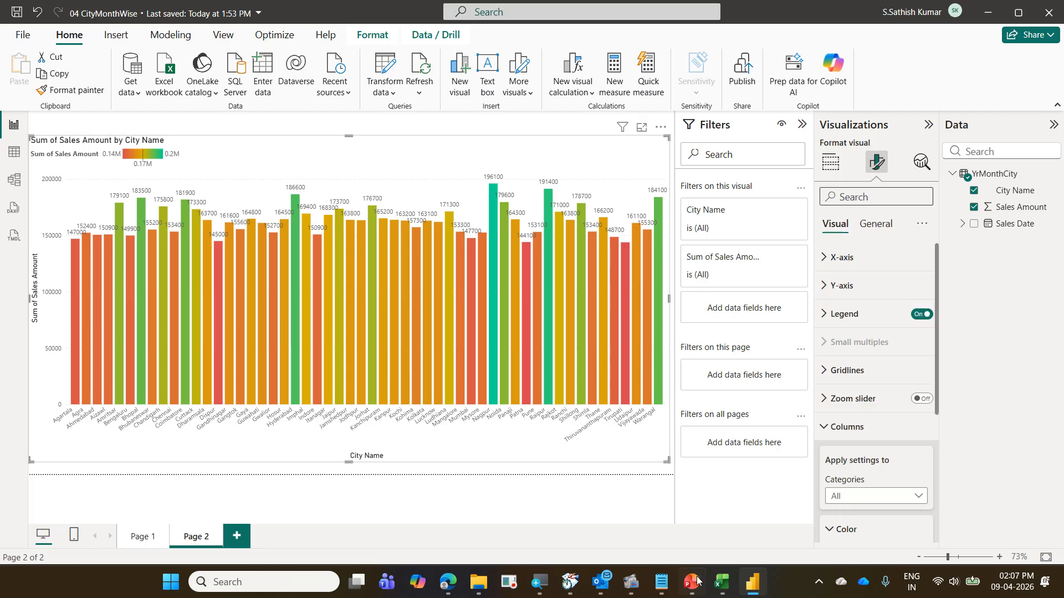
- Check the target chart on the PowerPoint slide, and in Power BI Desktop set the data labels to Vertical orientation and Inside center position
left_click(695, 580)
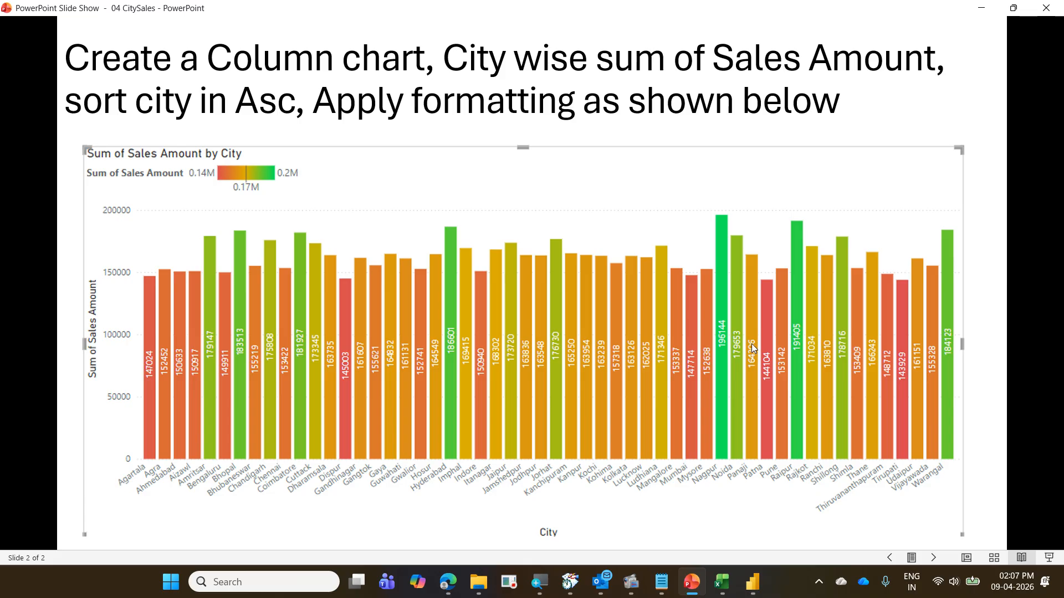
left_click(754, 582)
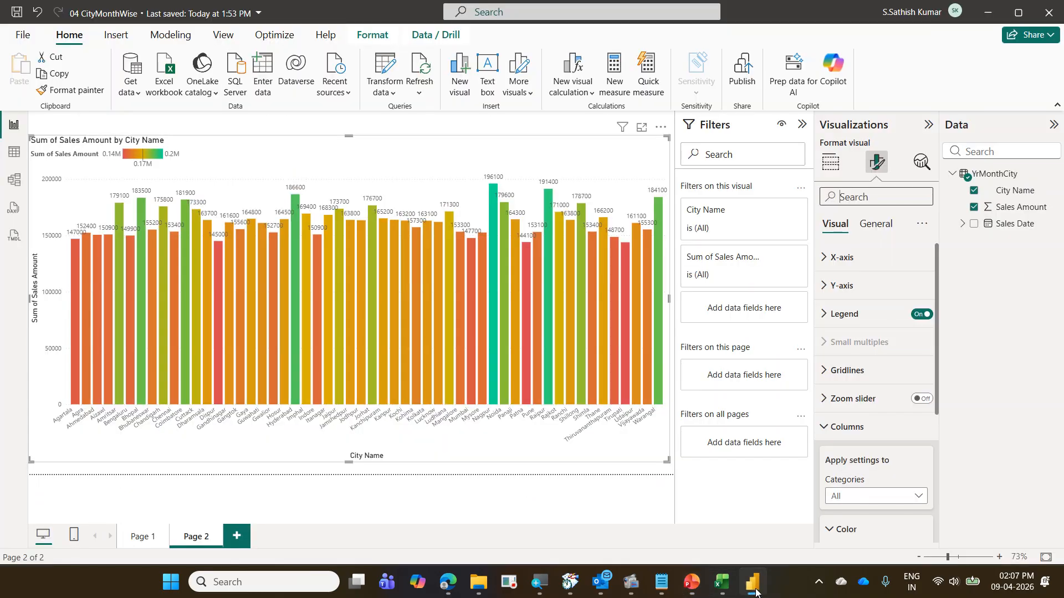
scroll(898, 435, "down", 4)
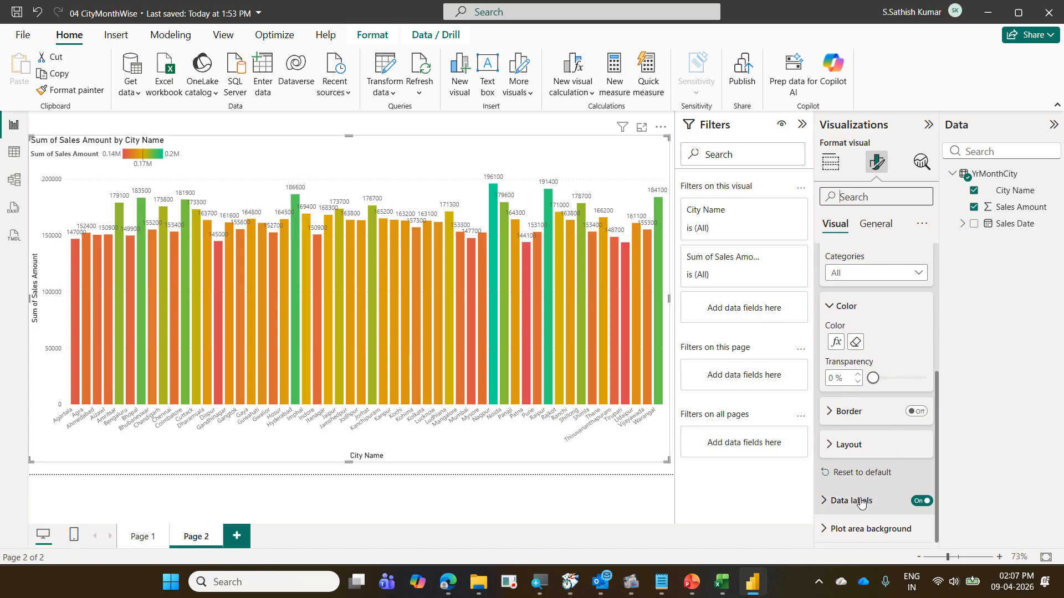
left_click(864, 500)
scroll(871, 410, "down", 5)
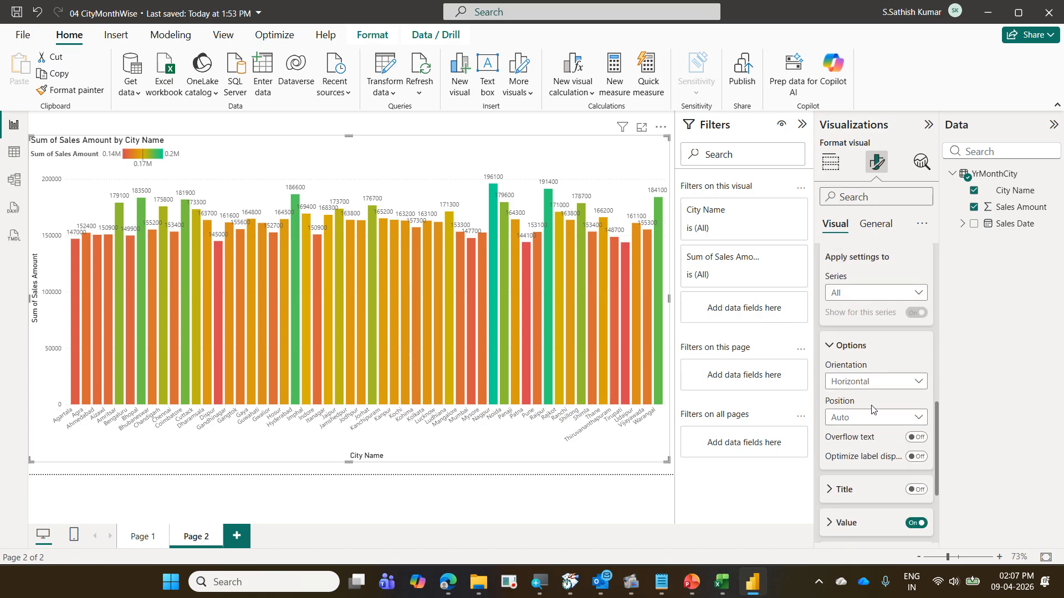
left_click(917, 385)
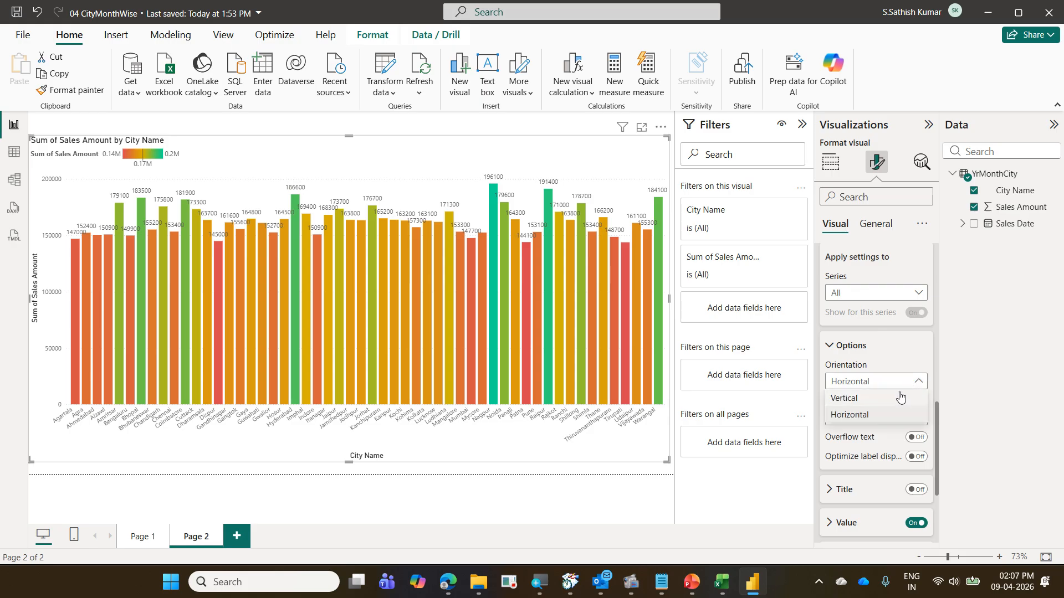
left_click(898, 397)
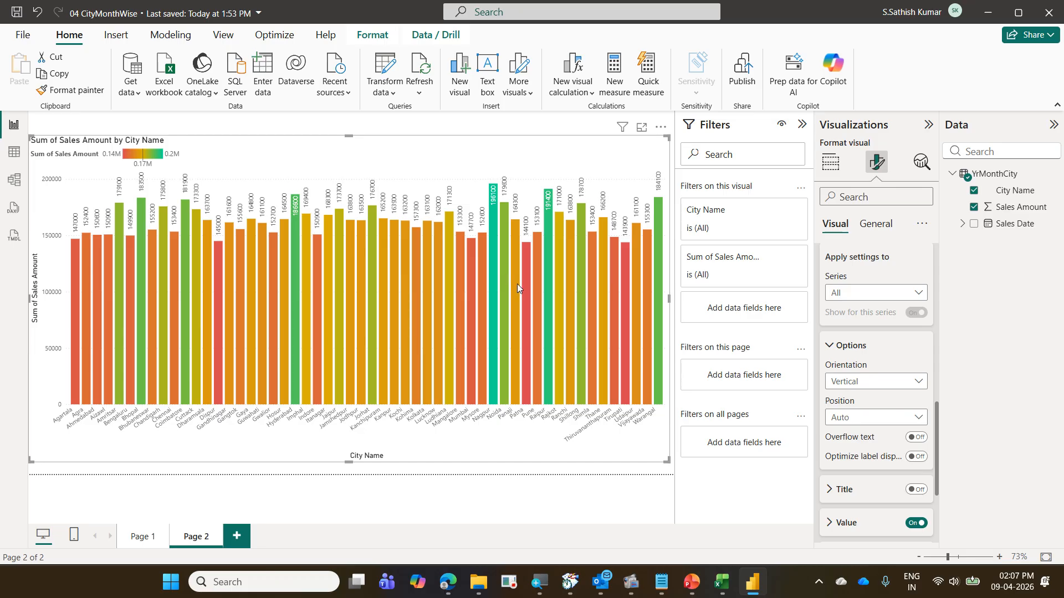
left_click(918, 420)
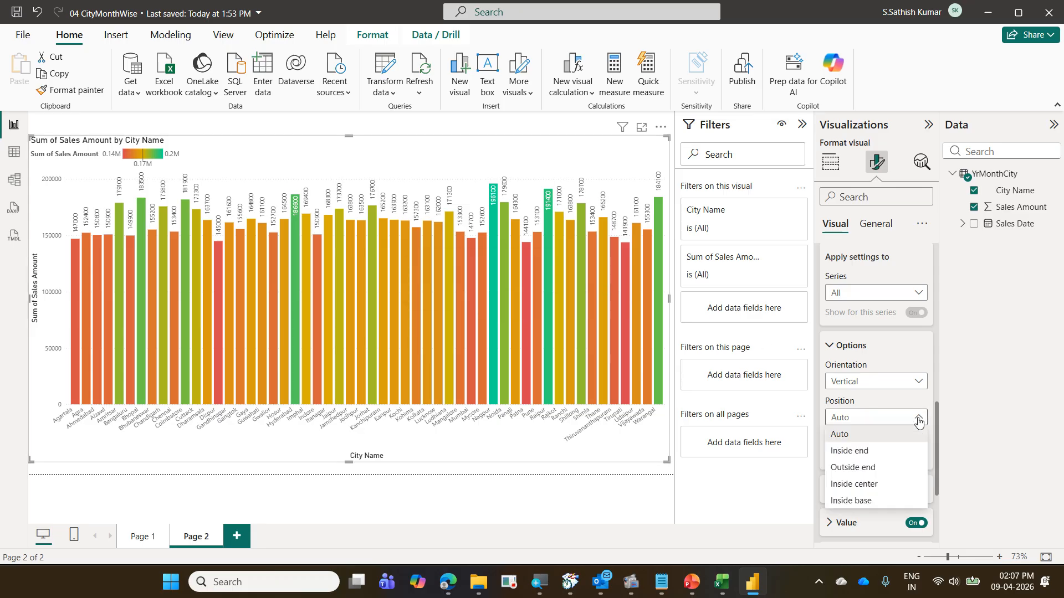
left_click(886, 488)
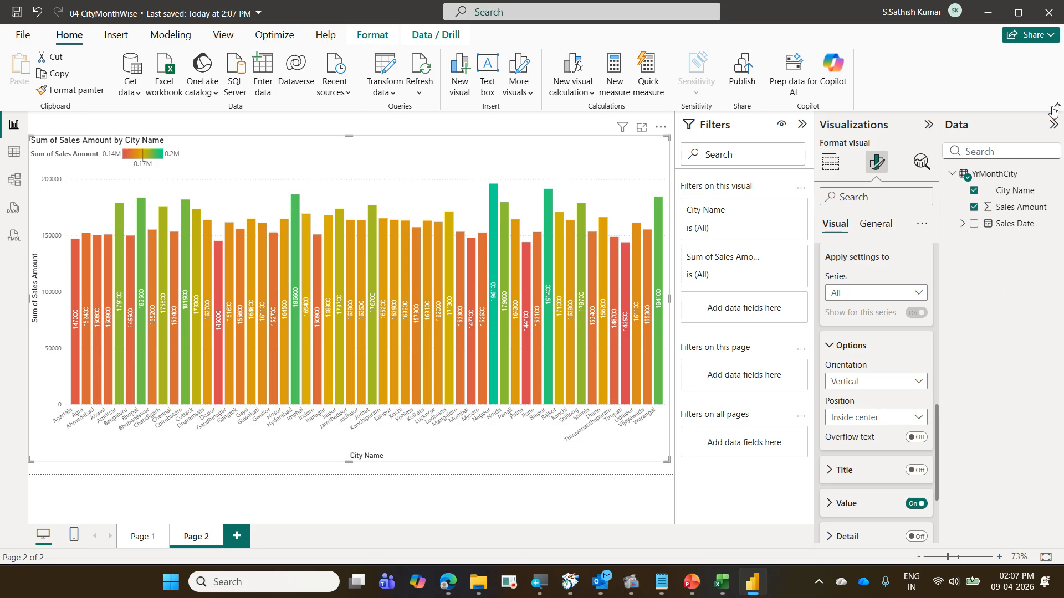
- Close the 04 CityMonthWise report in Power BI Desktop
left_click(1053, 20)
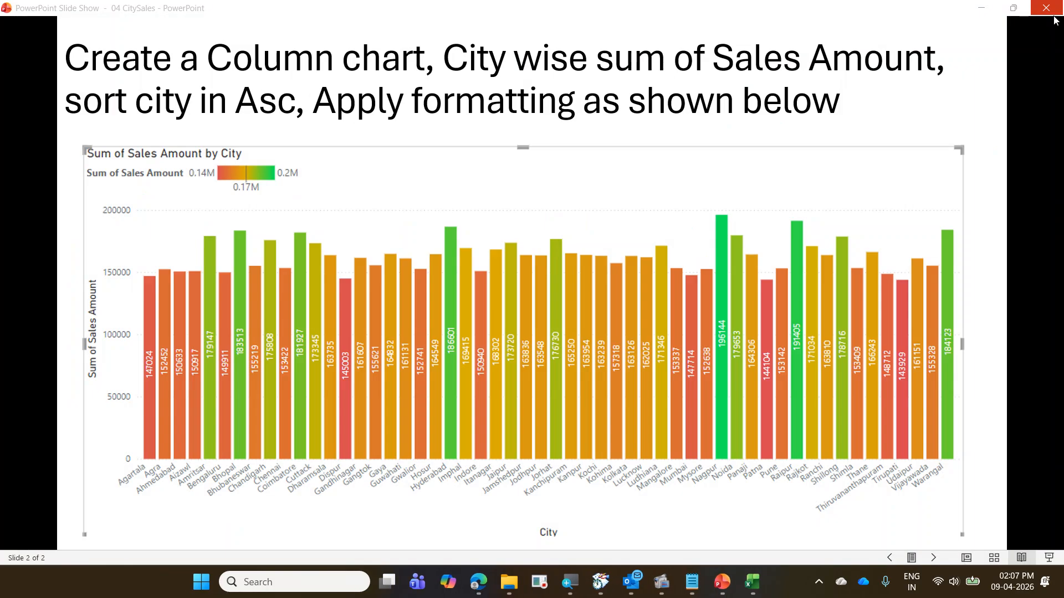
- End the slide show and open the 05 WareHouseSale workbook from the 2026-05-08 Mando Power BI folder in Excel
left_click(1056, 20)
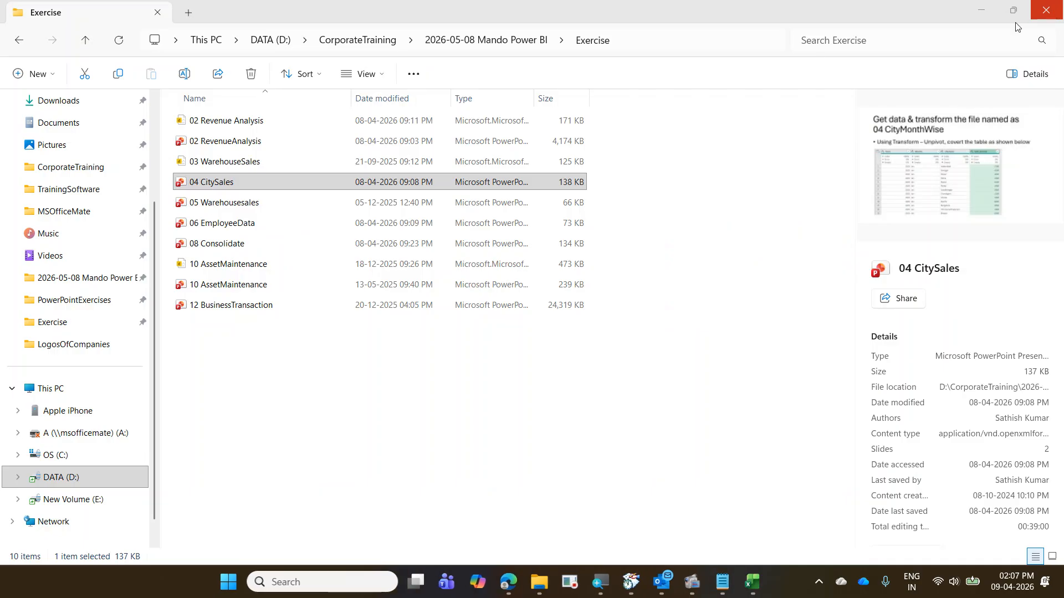
mouse_move(539, 581)
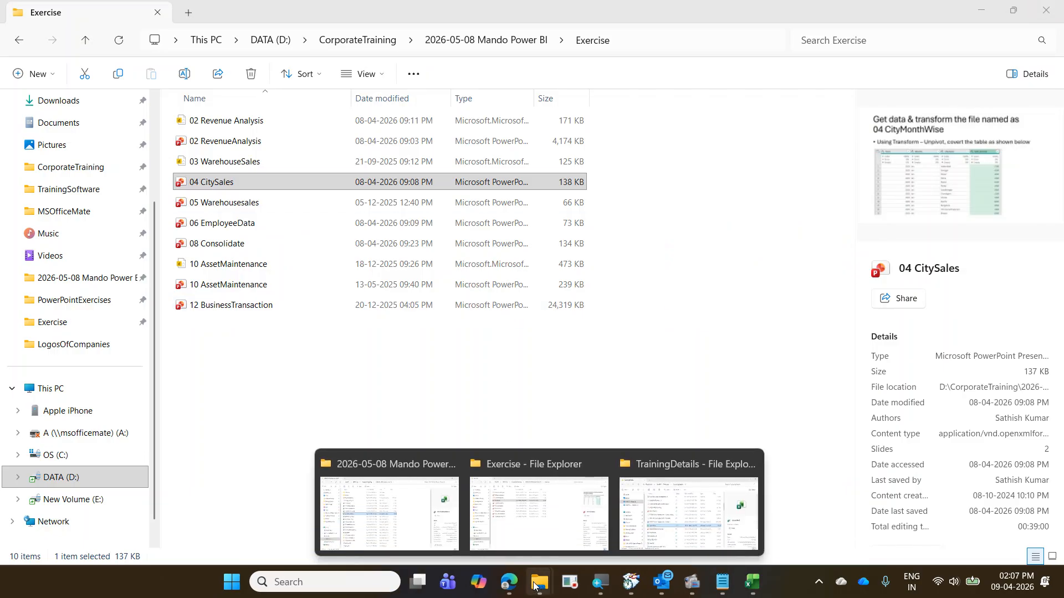
left_click(412, 534)
left_click(281, 306)
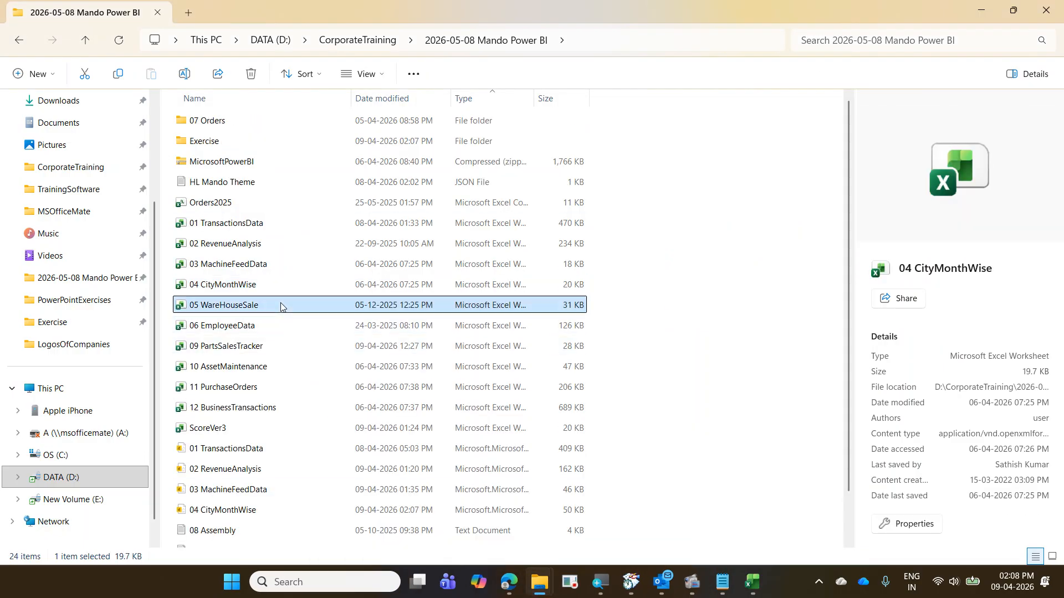
double_click(281, 306)
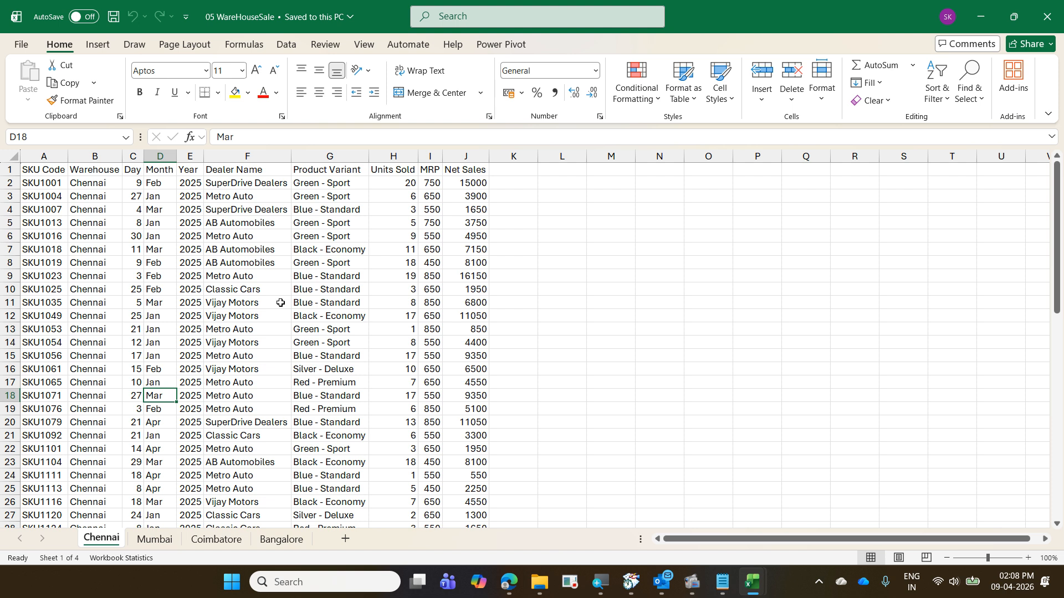
- Review the column headers of the Chennai sheet from SKU Code through Net Sales
key("ctrl+Up")
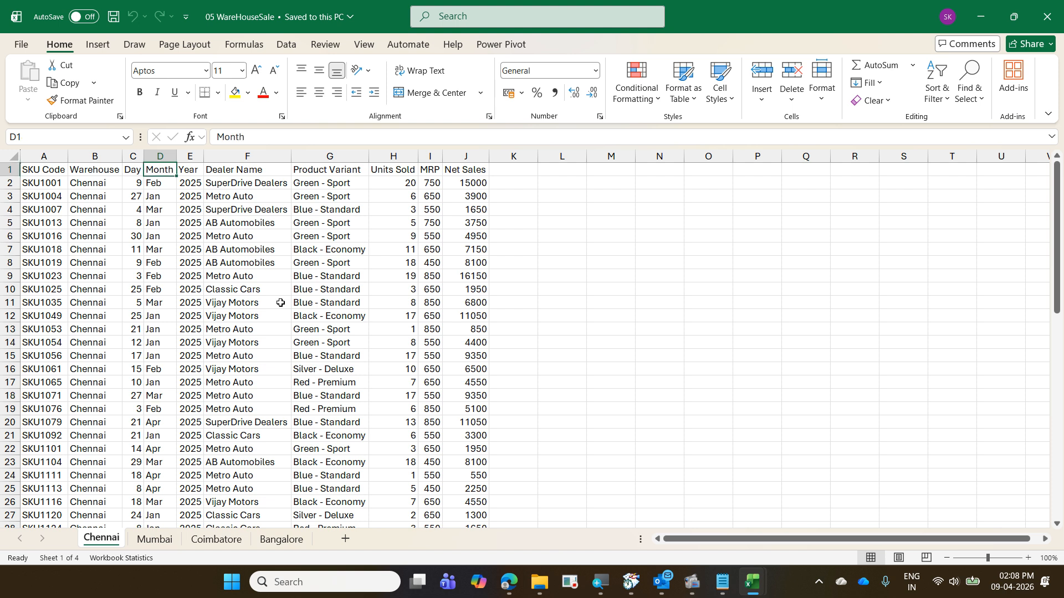
key("ctrl+Left")
key("Right")
key("Right")
key("Right")
key("Right")
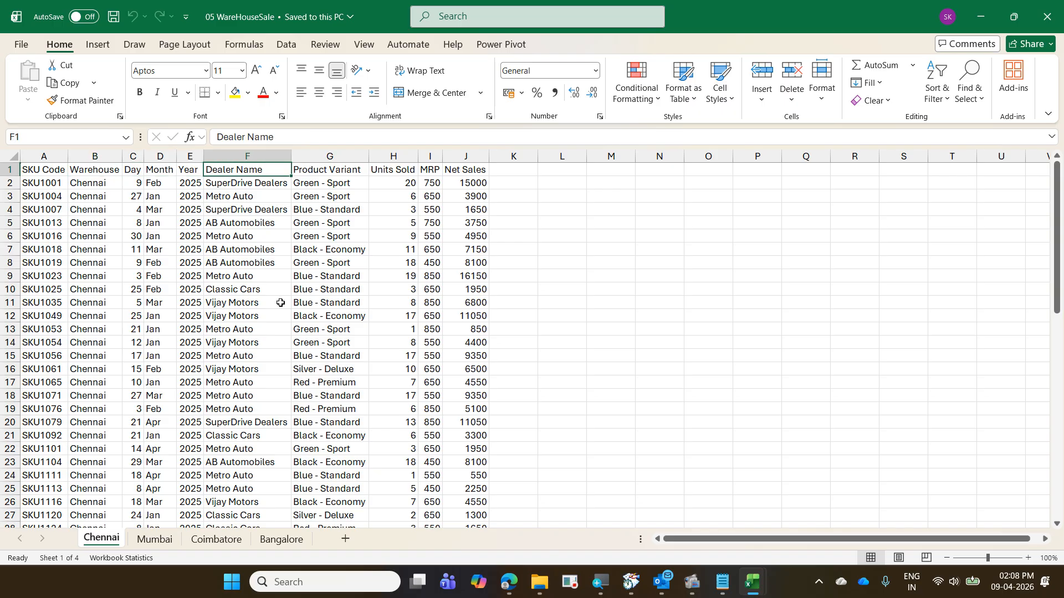
key("Right")
key("Right")
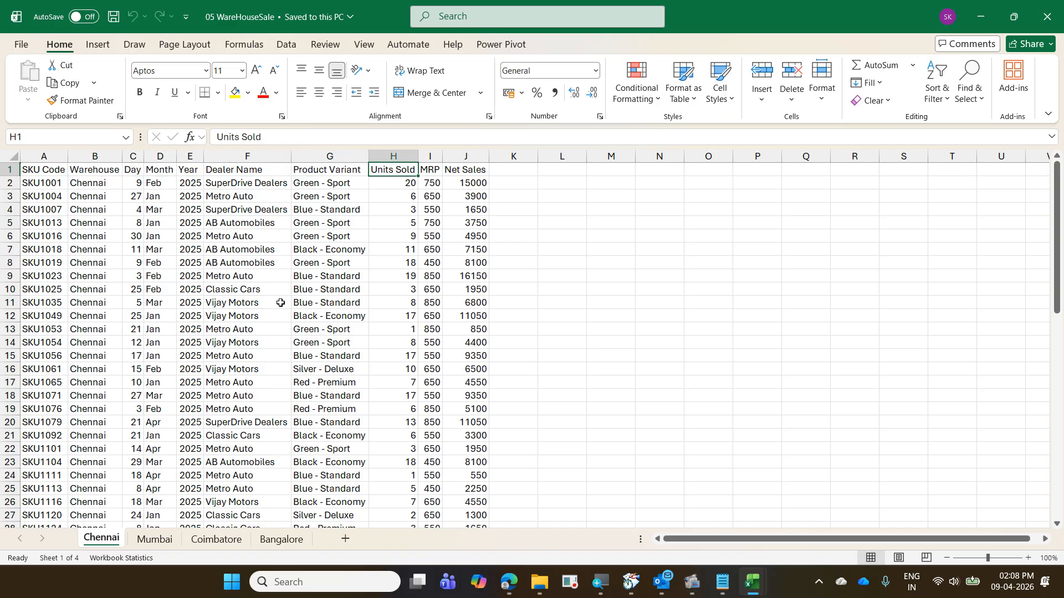
key("Right")
key("Right")
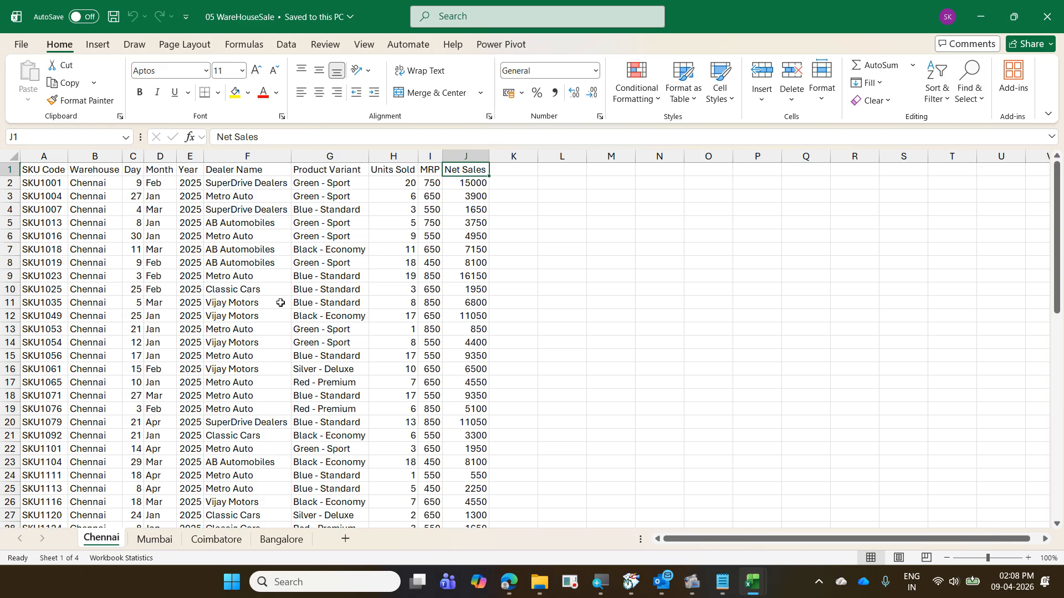
- Examine the column headers of the Mumbai sheet up to the Discount column
key("ctrl+Page_Down")
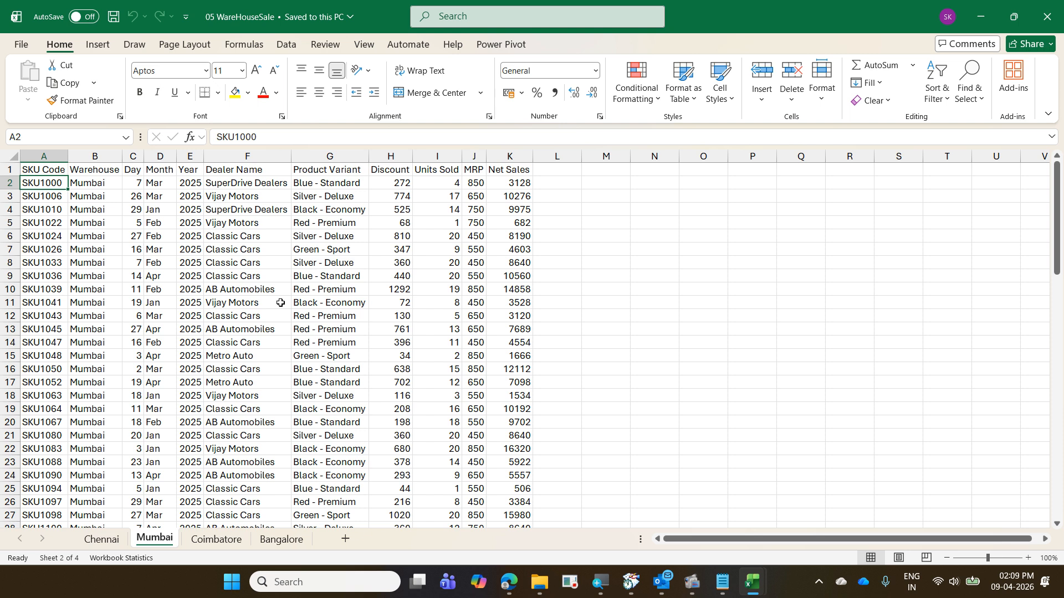
key("Right")
key("Right")
key("Right")
key("Right")
key("Right")
key("Right")
key("Right")
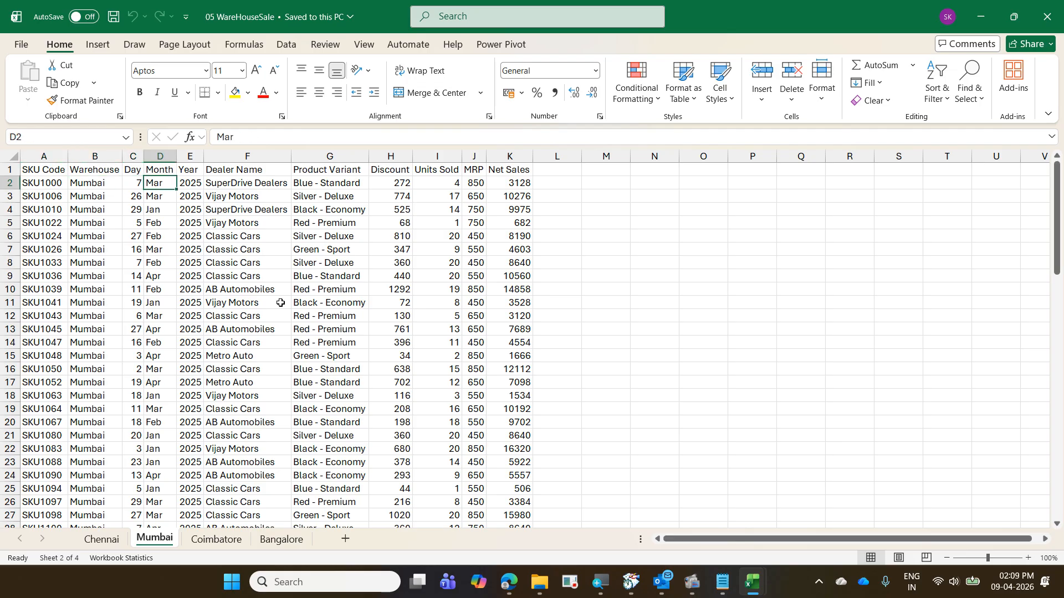
key("Up")
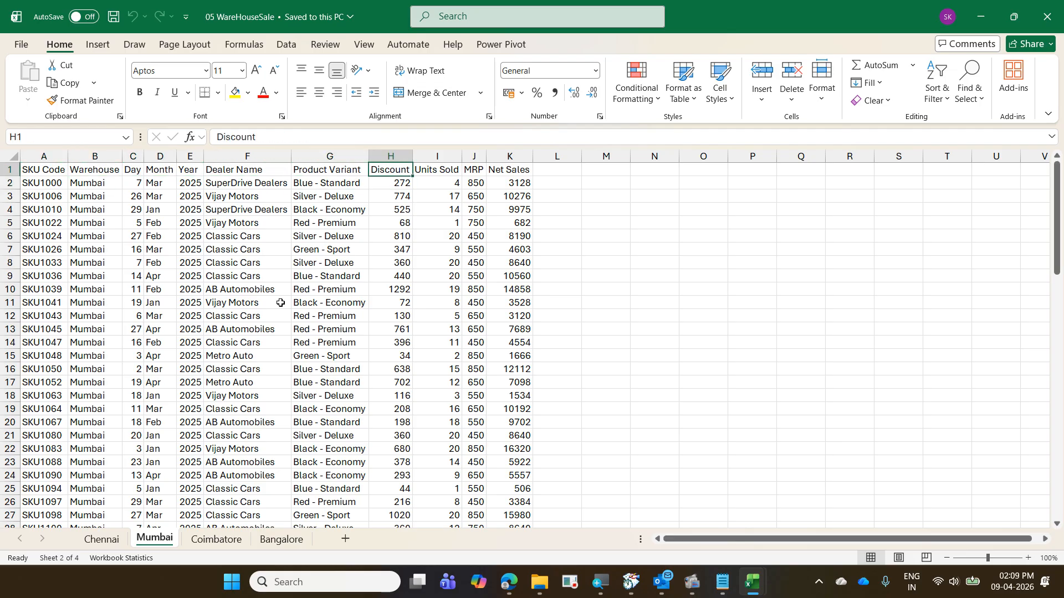
- Compare the column order of the Coimbatore sheet with the Mumbai sheet, checking where Discount is placed
key("ctrl+Page_Down")
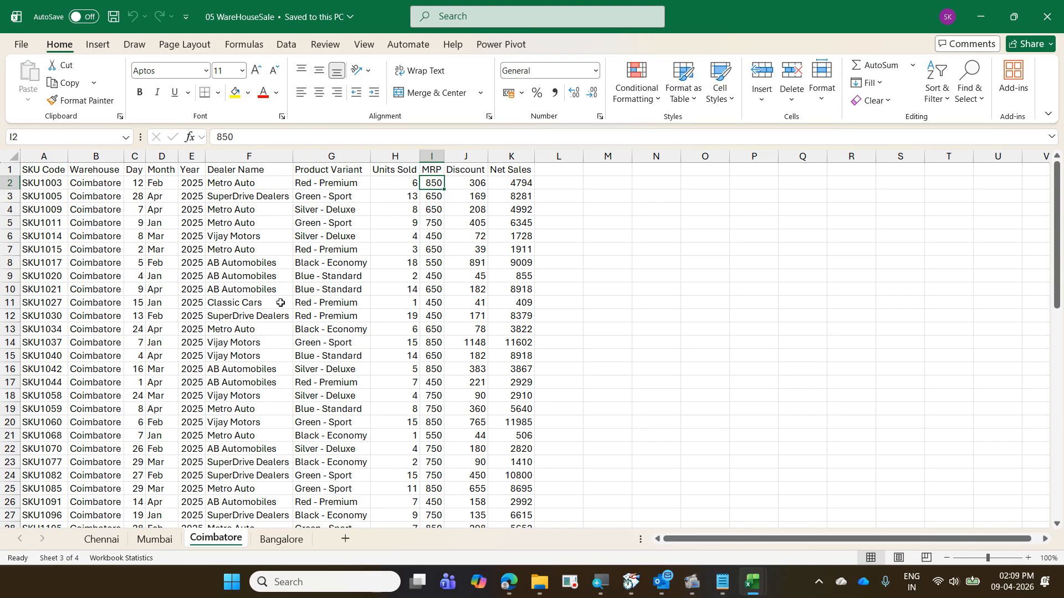
key("ctrl+Page_Up")
key("ctrl+Page_Down")
key("ctrl+Page_Up")
key("ctrl+Page_Down")
key("ctrl+Page_Up")
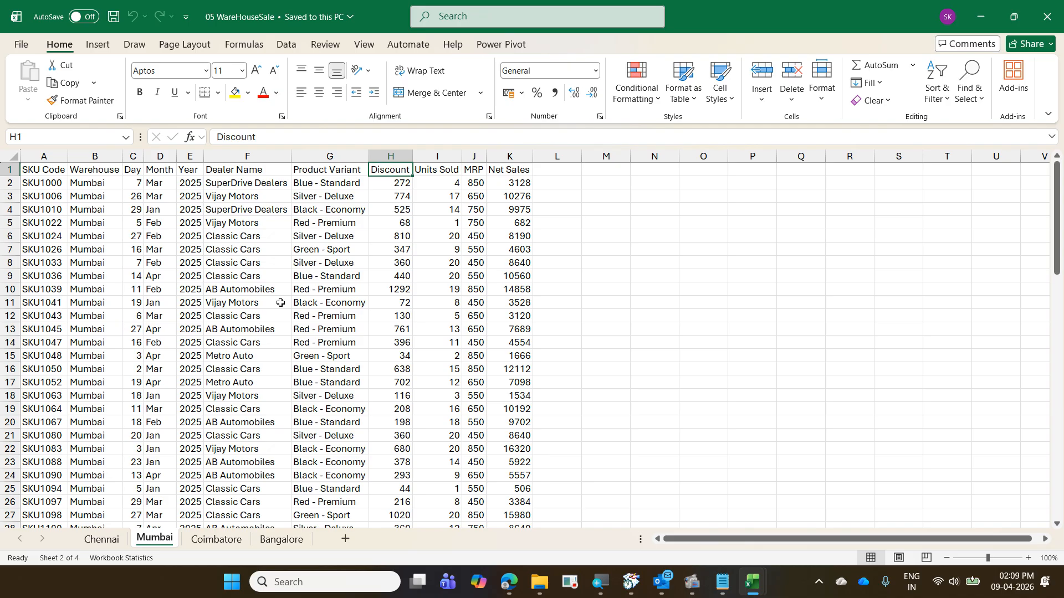
key("ctrl+Page_Down")
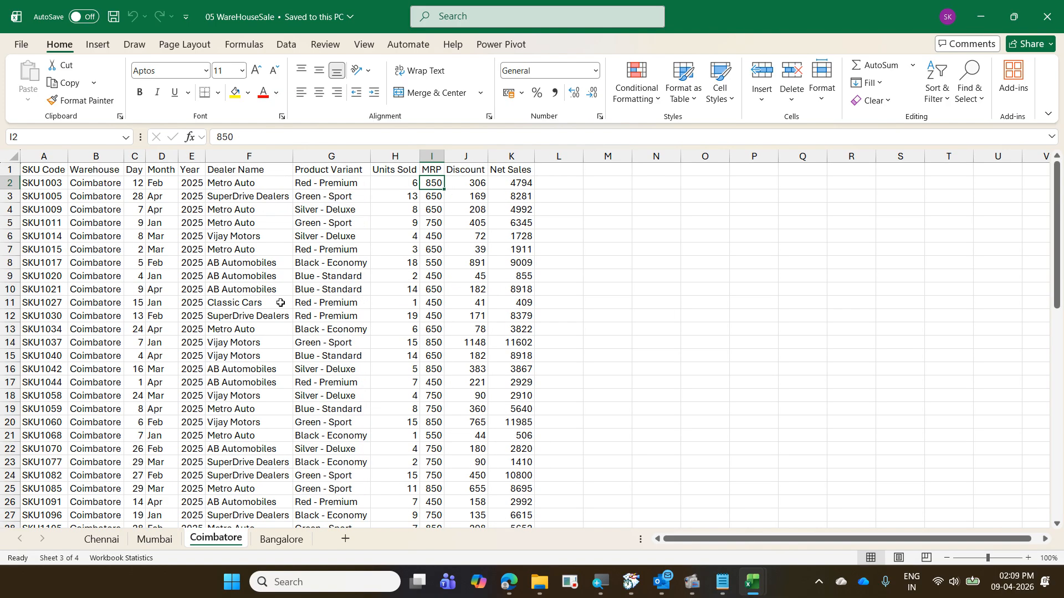
key("Right")
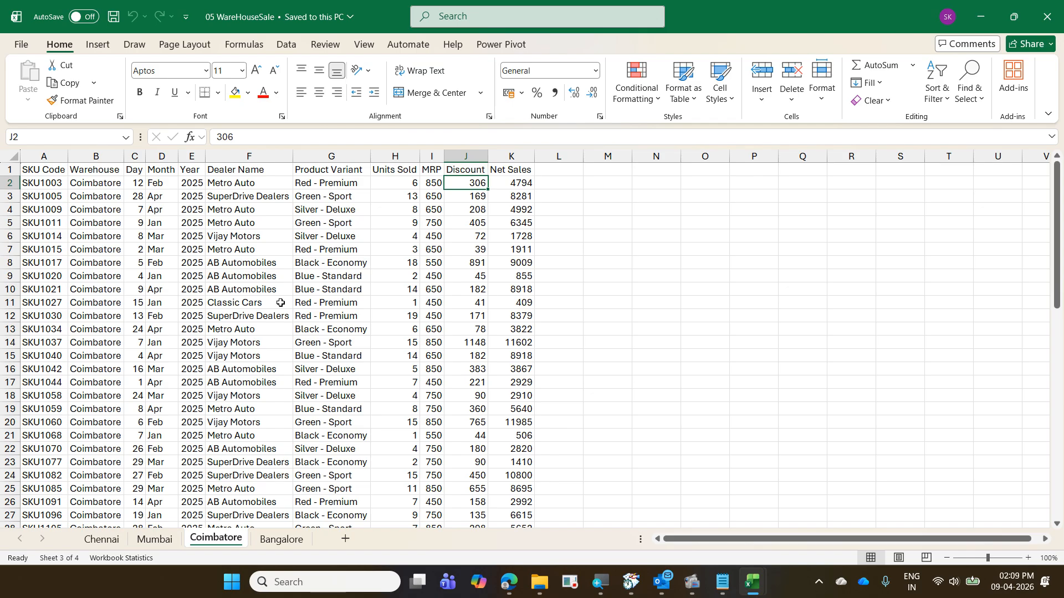
key("ctrl+Page_Down")
key("ctrl+Page_Up")
key("Home")
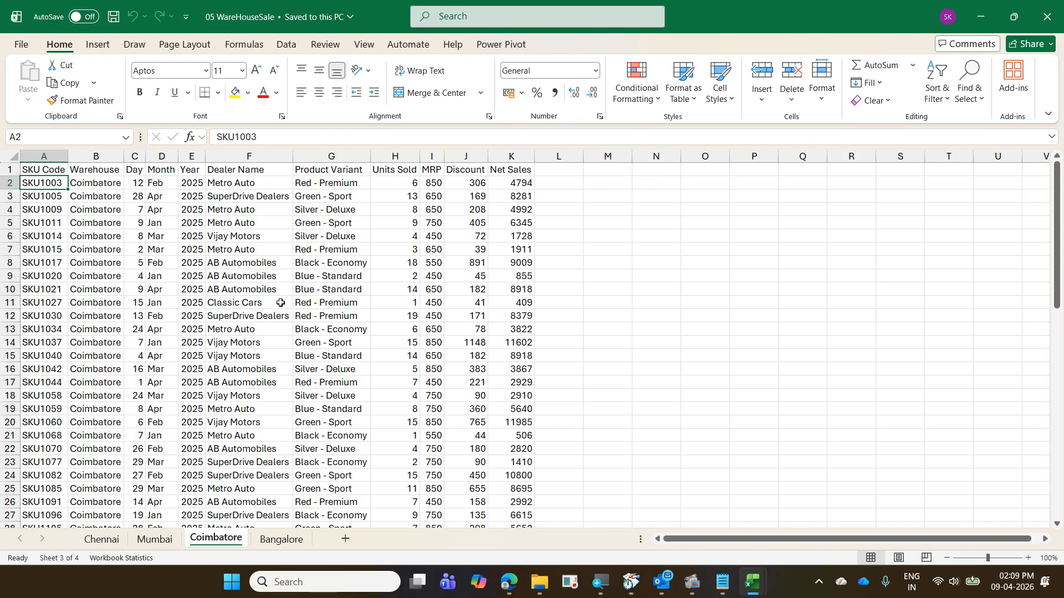
key("Up")
key("Right")
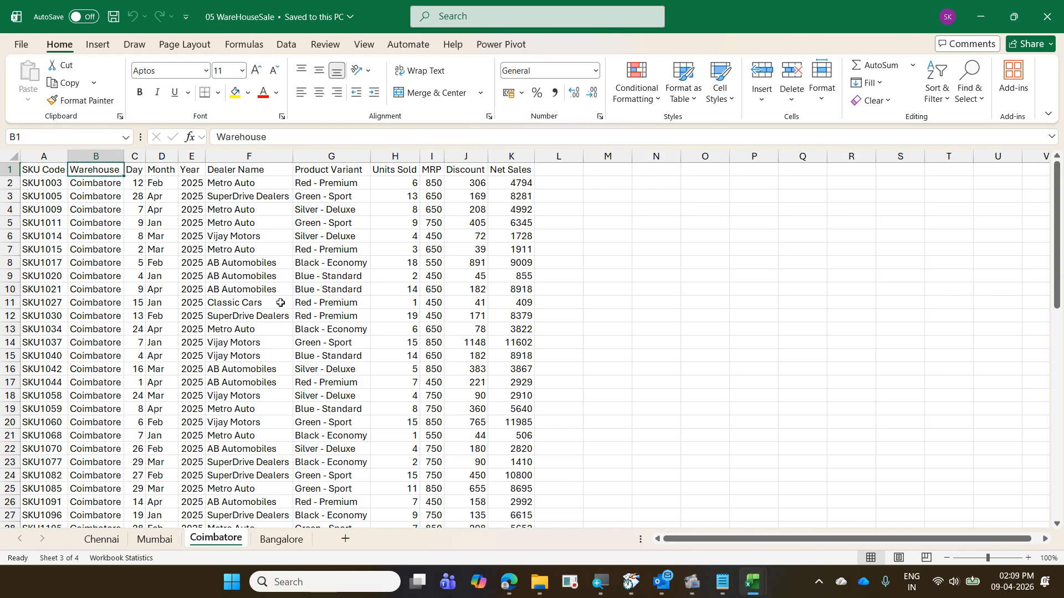
- Compare the Bangalore sheet's column layout with the other three warehouse sheets
key("ctrl+Page_Down")
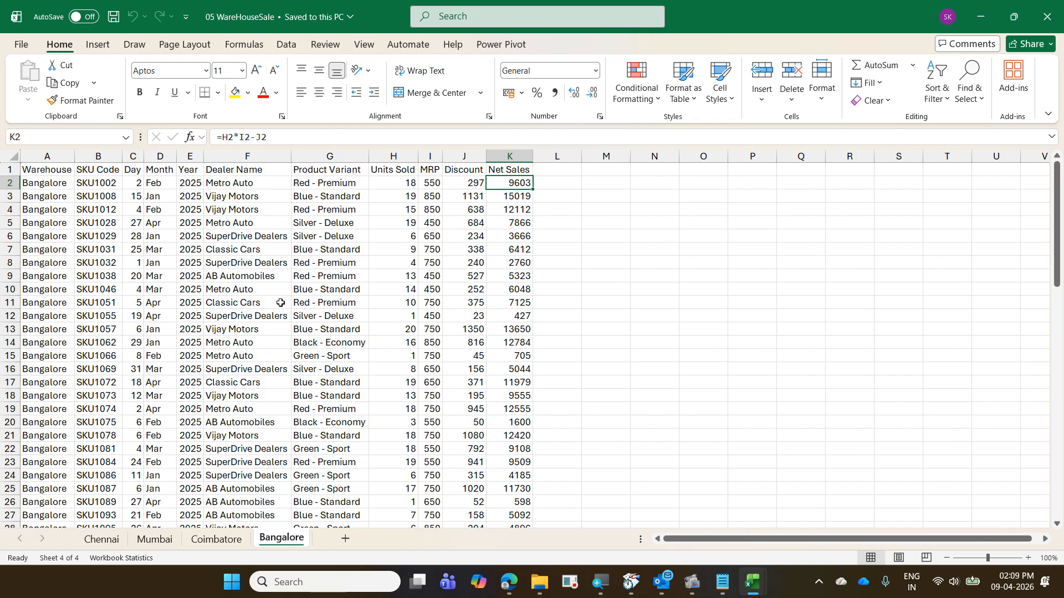
key("ctrl+Page_Up")
key("ctrl+Page_Up")
key("ctrl+Page_Up")
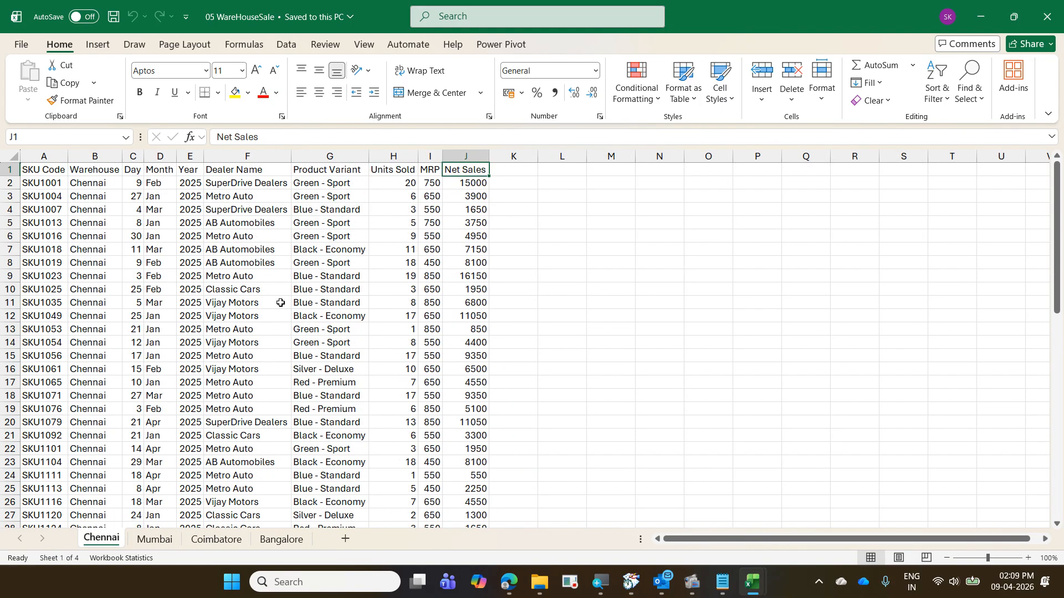
key("ctrl+Page_Down")
key("ctrl+Page_Down")
key("ctrl+Page_Down")
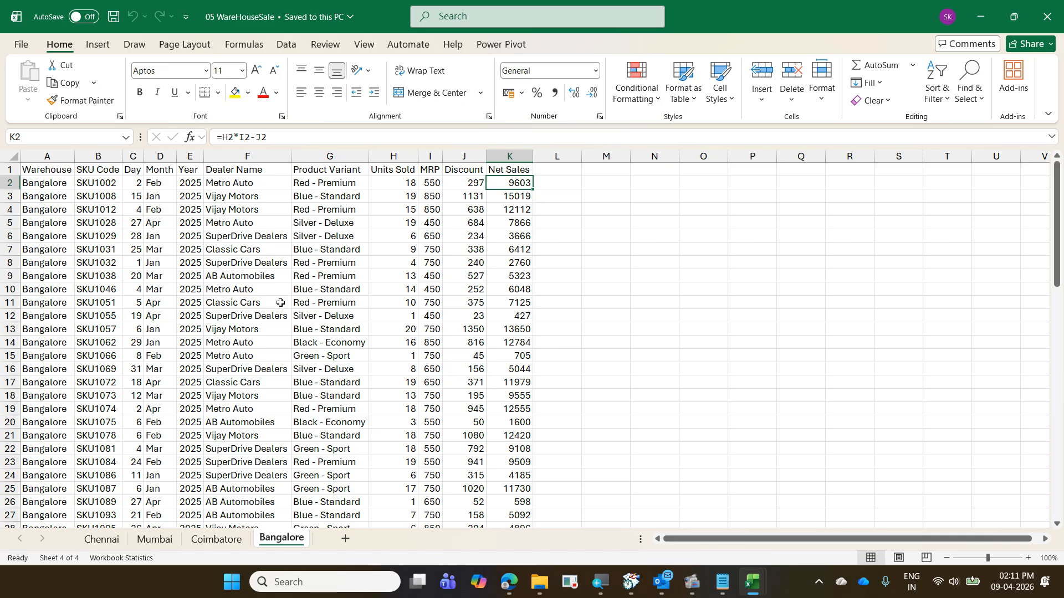
- Inspect the last data row of the Bangalore sheet across its columns and return to the first cell
key("ctrl+Down")
key("Left")
key("Left")
key("Left")
key("Left")
key("Left")
key("Left")
key("Left")
key("Left")
key("Left")
key("Left")
key("Left")
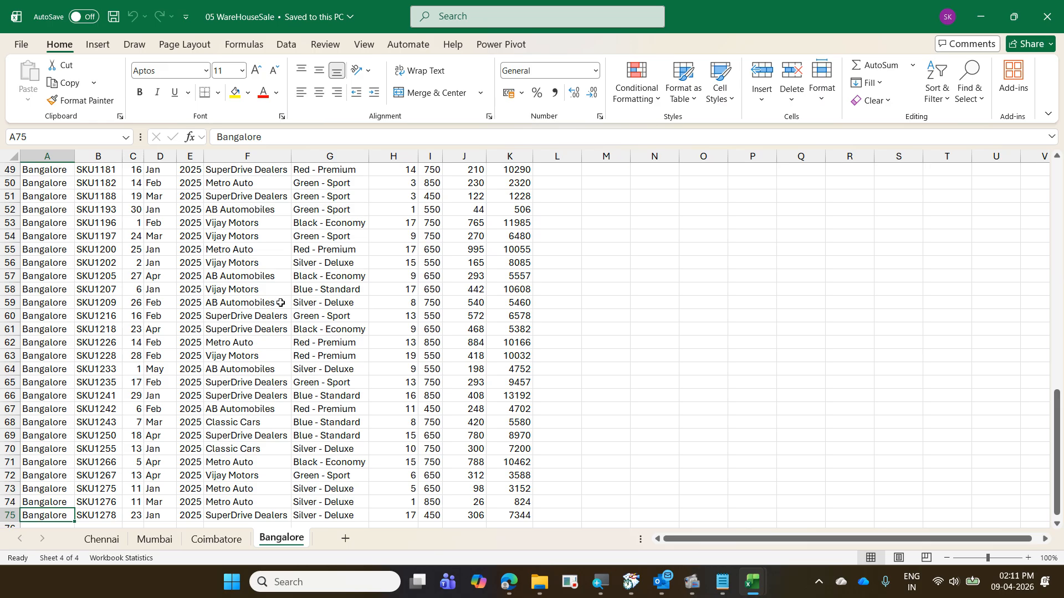
key("ctrl+Home")
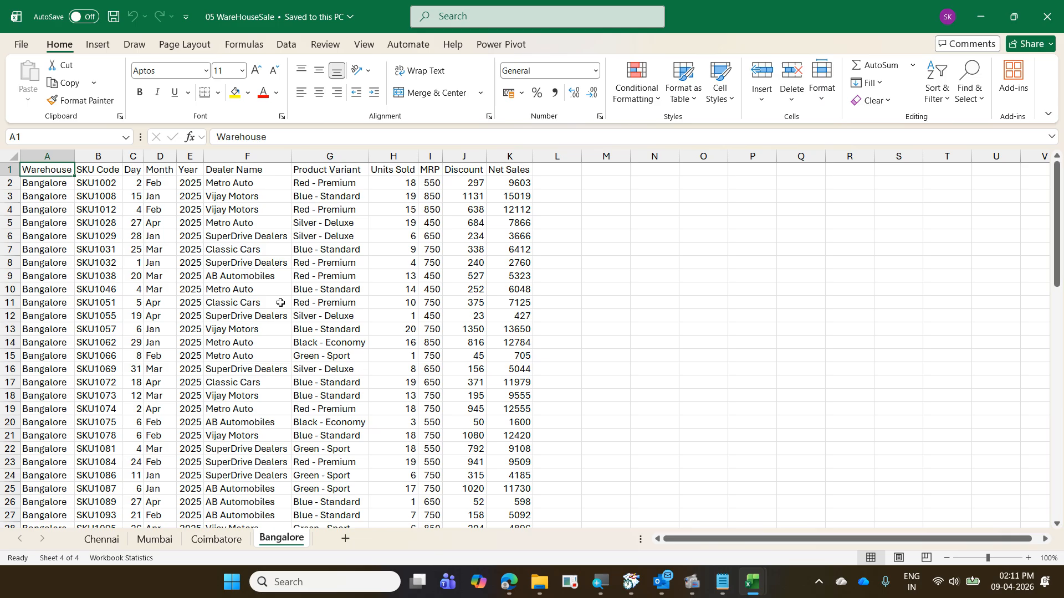
- Close the 04 CityMonthWise workbook in Excel and launch Power BI Desktop
key("alt+Tab")
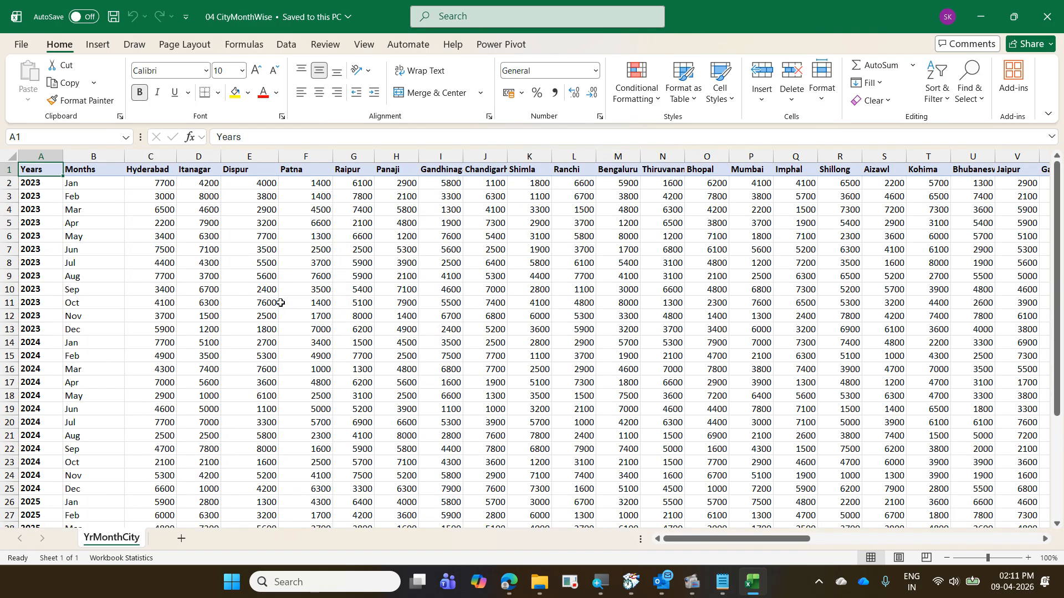
key("ctrl+w")
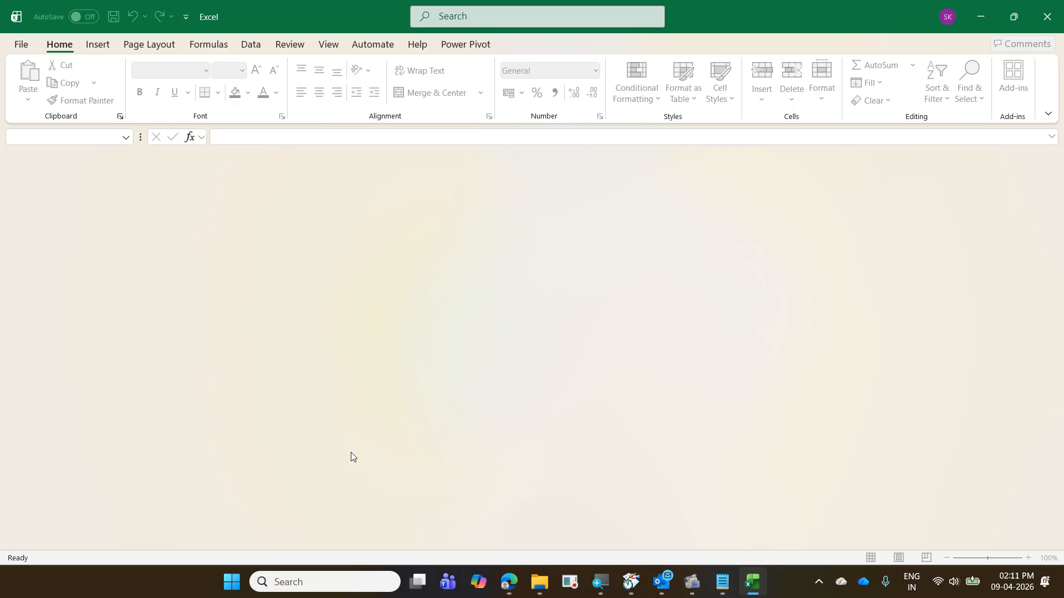
left_click(232, 581)
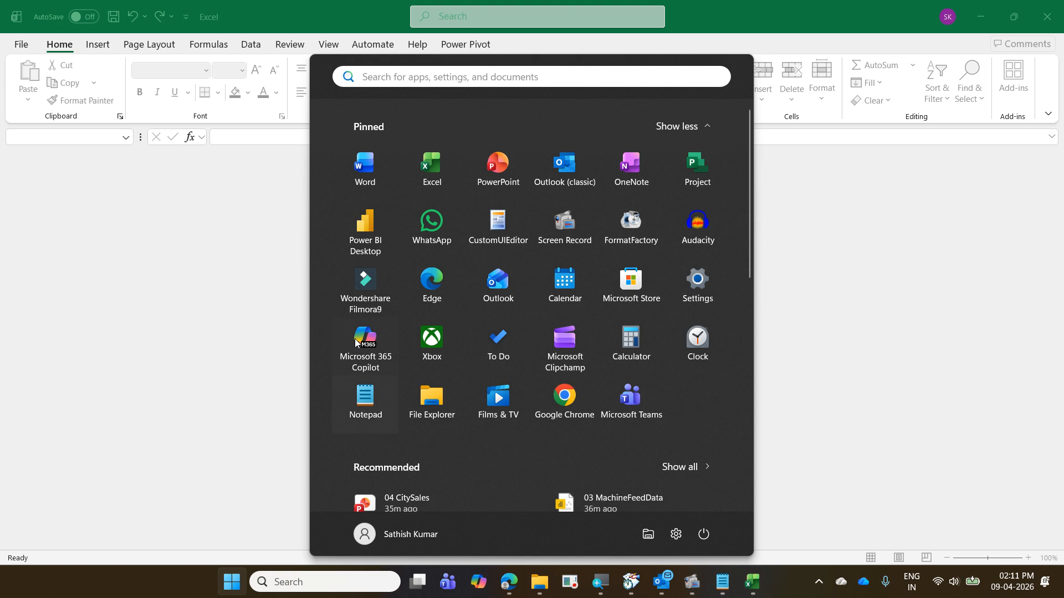
left_click(352, 252)
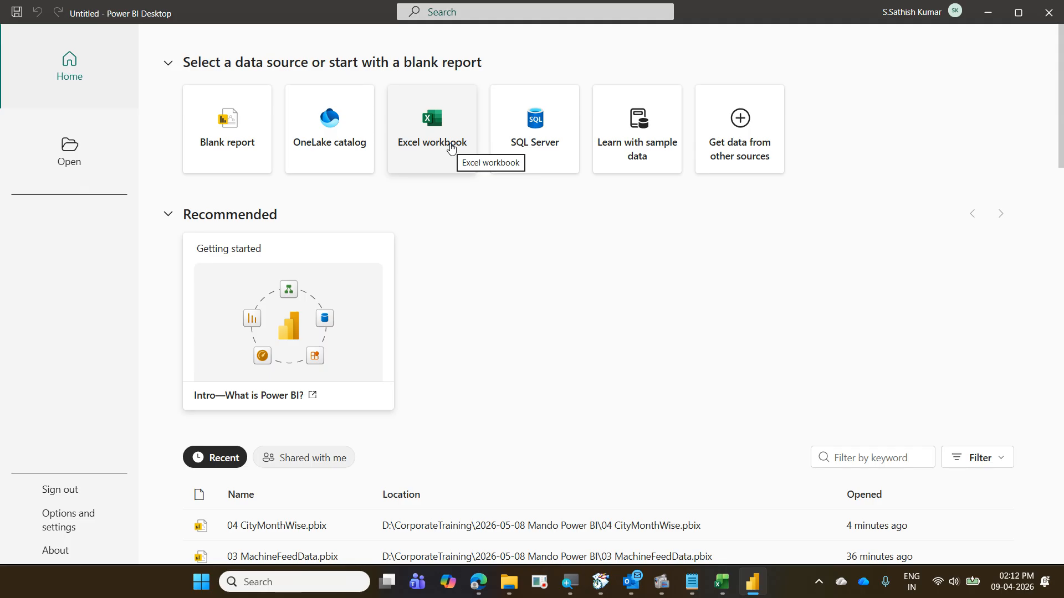
- Connect the new report to the 05 WareHouseSale Excel workbook as its data source
left_click(452, 147)
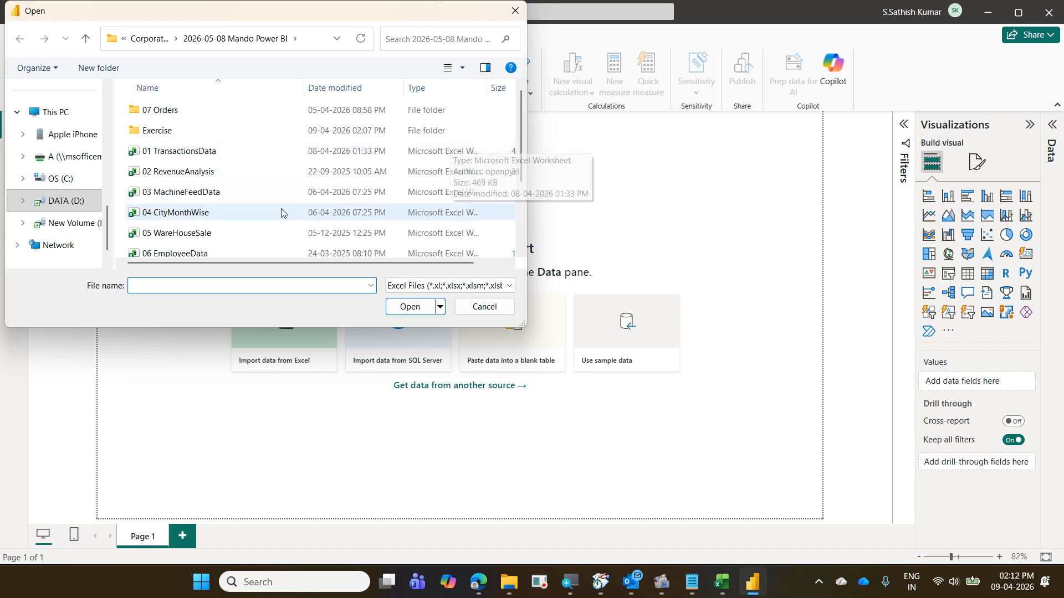
left_click(264, 235)
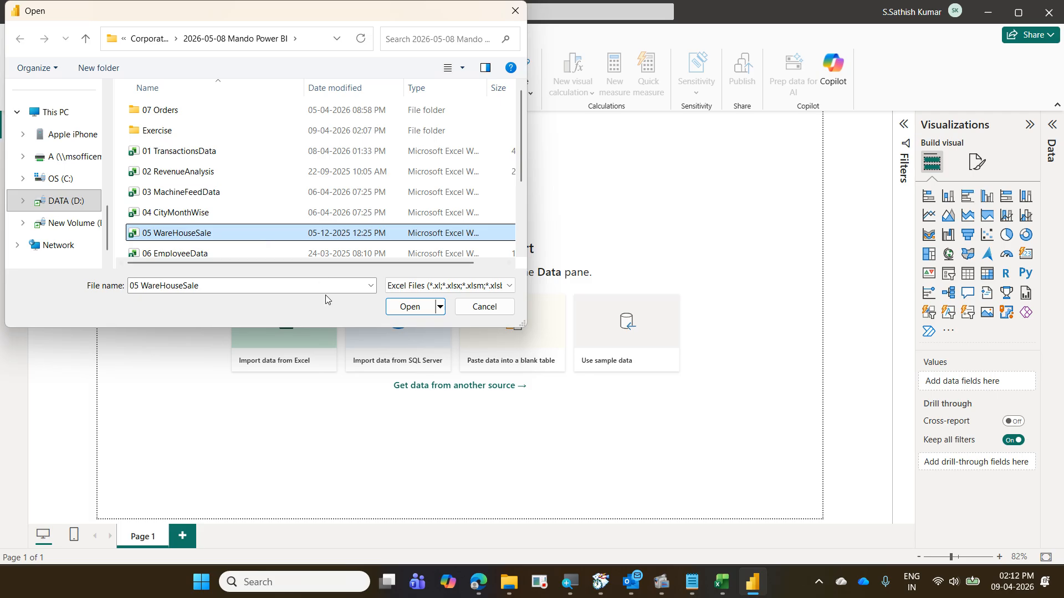
left_click(407, 307)
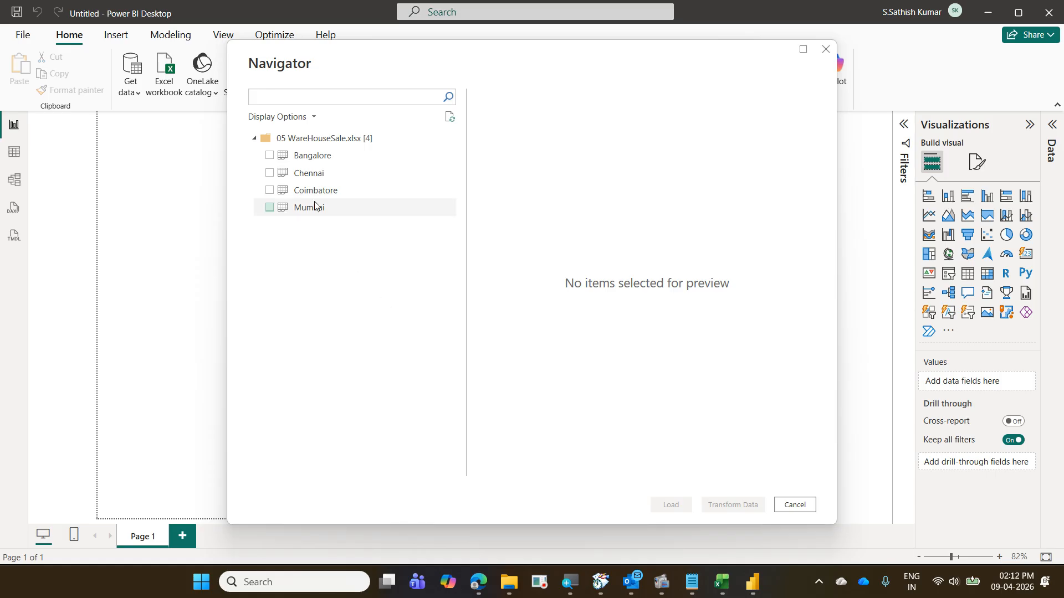
left_click(270, 156)
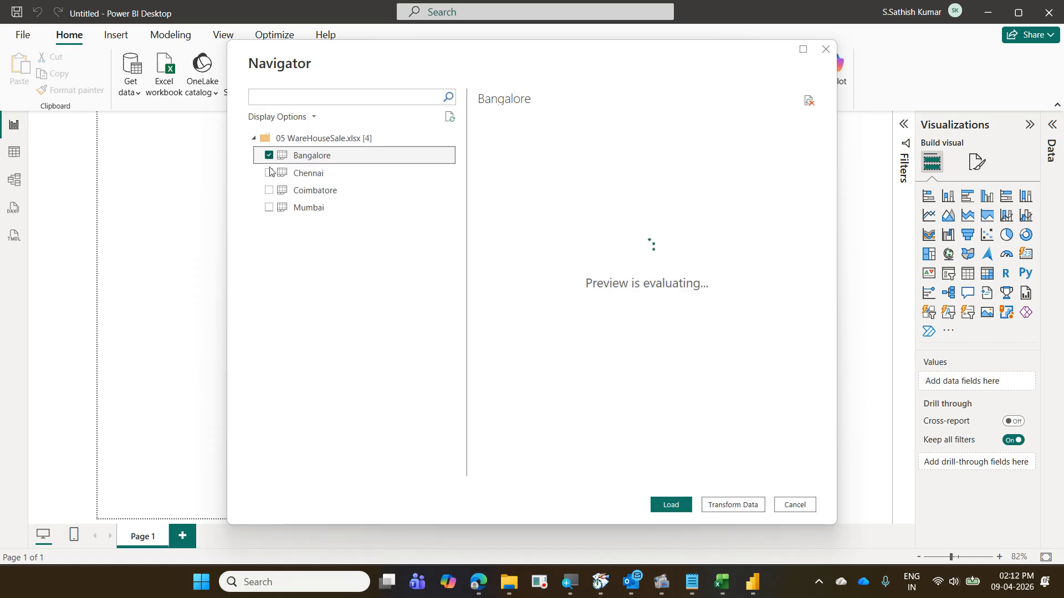
left_click(270, 173)
left_click(269, 190)
left_click(269, 208)
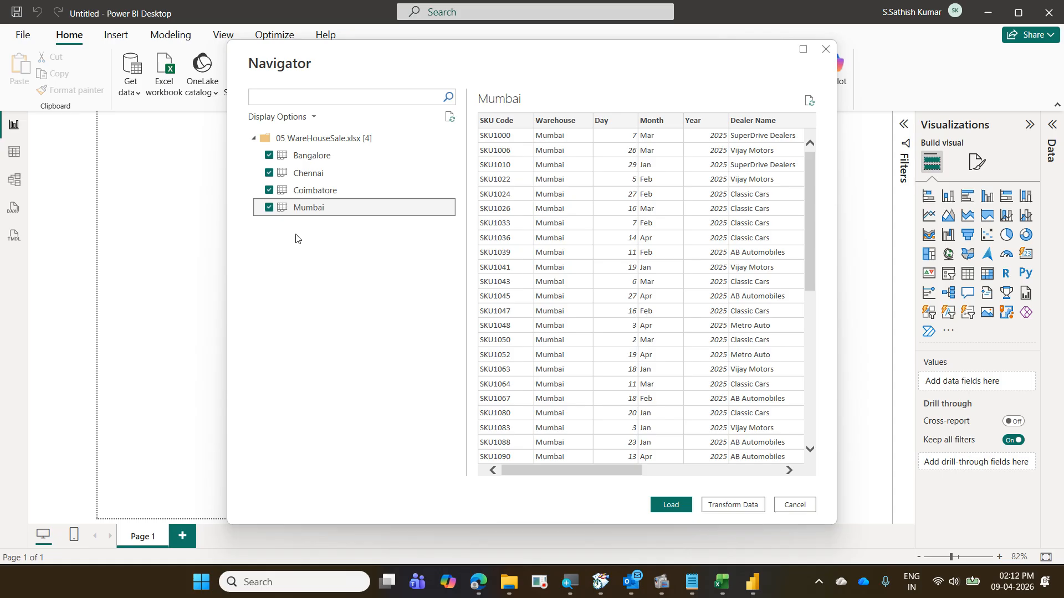
left_click(270, 208)
left_click(269, 191)
left_click(269, 176)
left_click(270, 157)
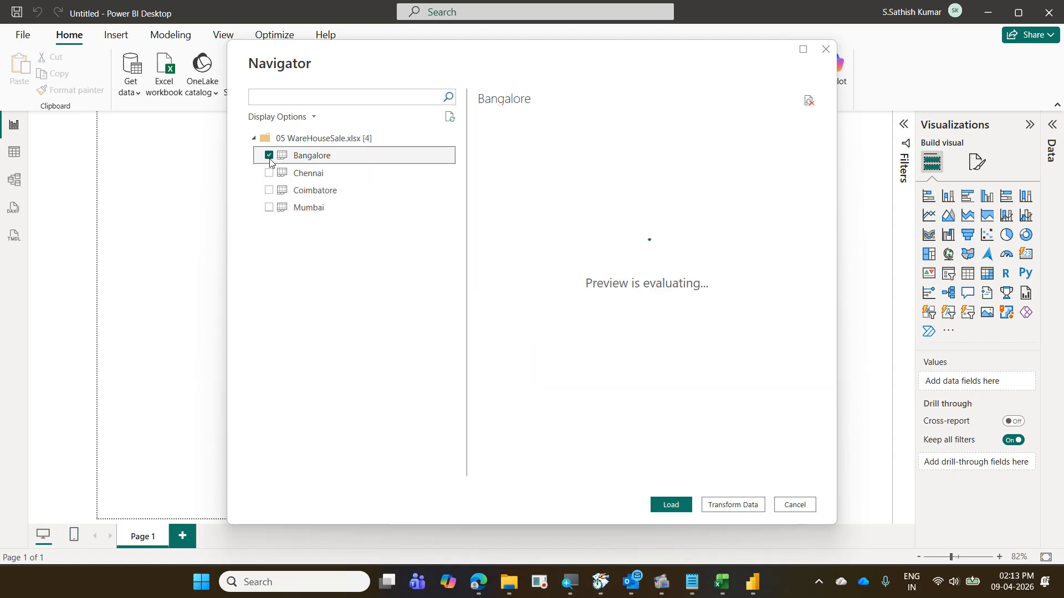
left_click(270, 157)
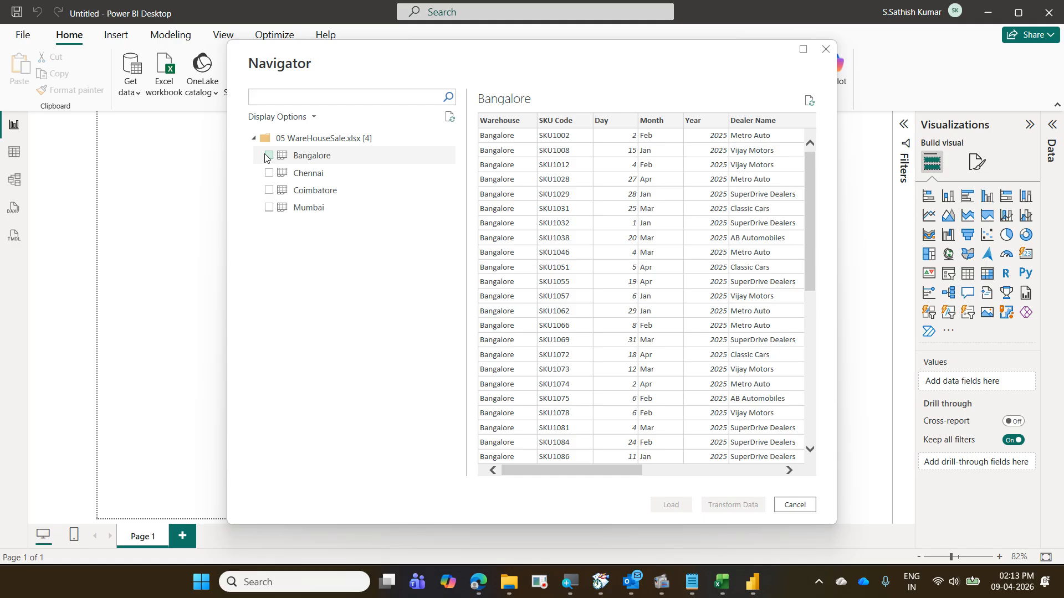
- Select the range of sheets from Bangalore to Mumbai in the Navigator, including Chennai and Coimbatore
left_click(306, 158)
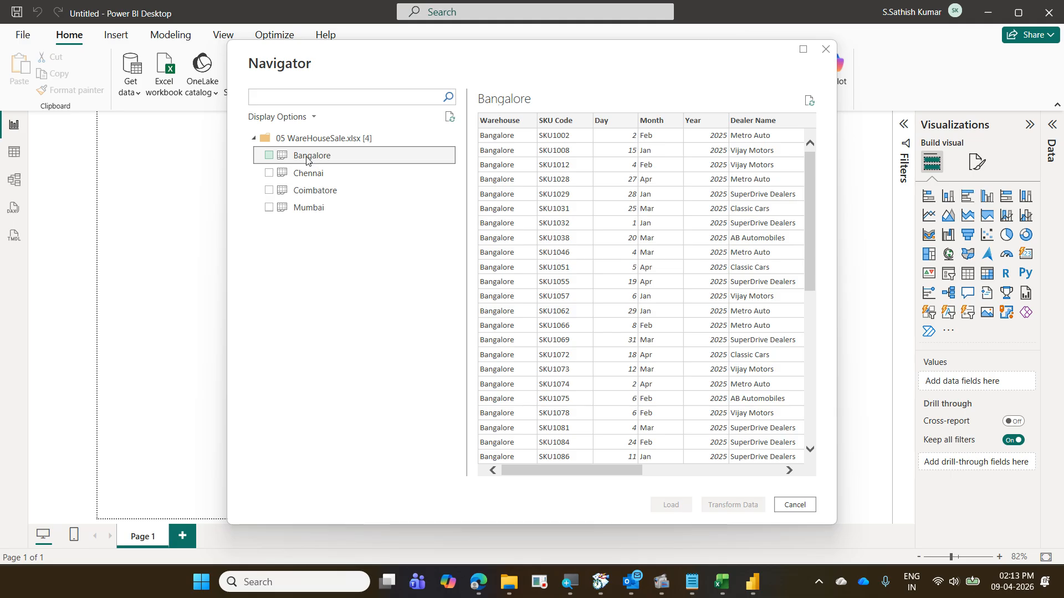
left_click(328, 212, "shift")
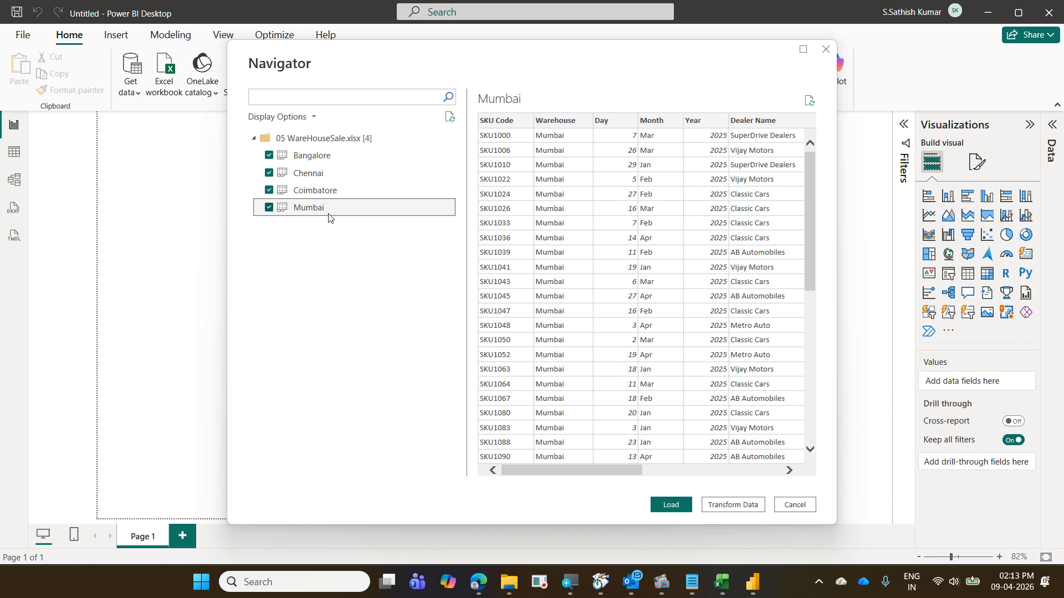
- Clear the selection of the Mumbai, Coimbatore, Chennai and Bangalore sheets in the Navigator
left_click(270, 210)
left_click(269, 191)
left_click(269, 173)
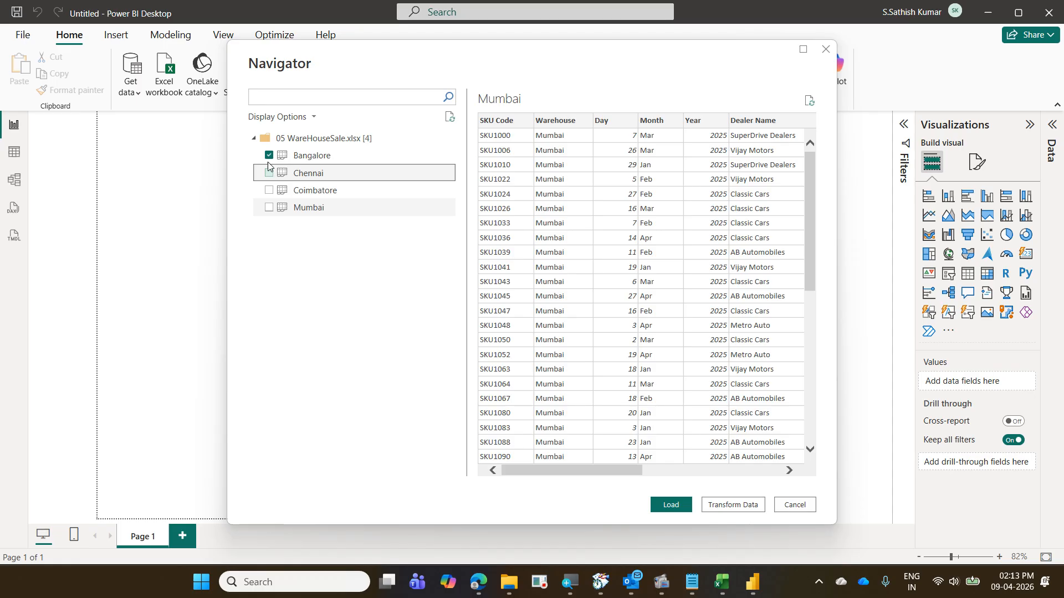
left_click(269, 155)
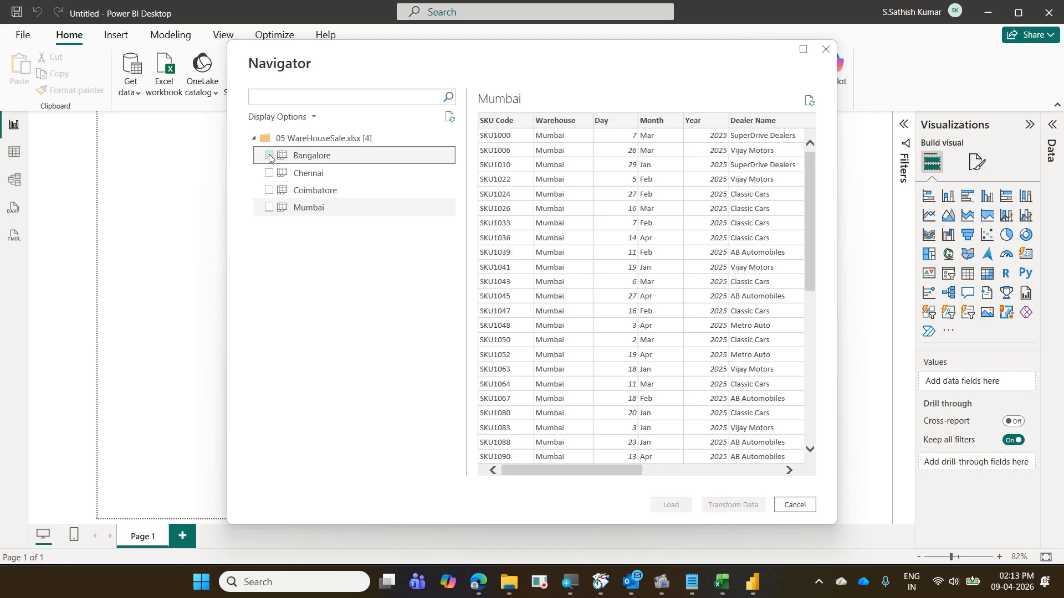
- Try selecting the sheets as a range starting from Bangalore, and clear every sheet again
left_click(270, 155)
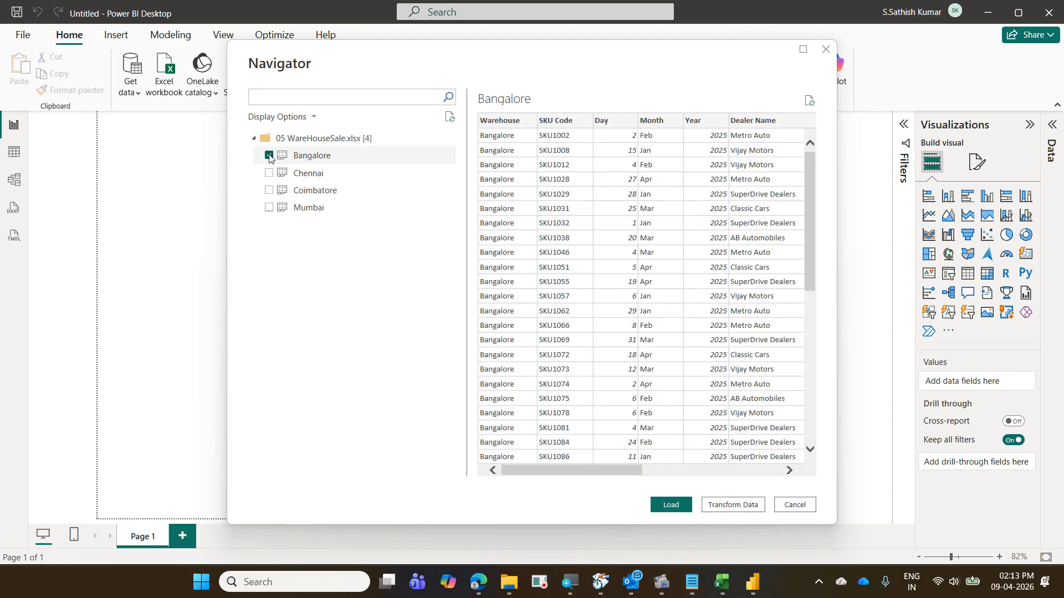
left_click(270, 209, "shift")
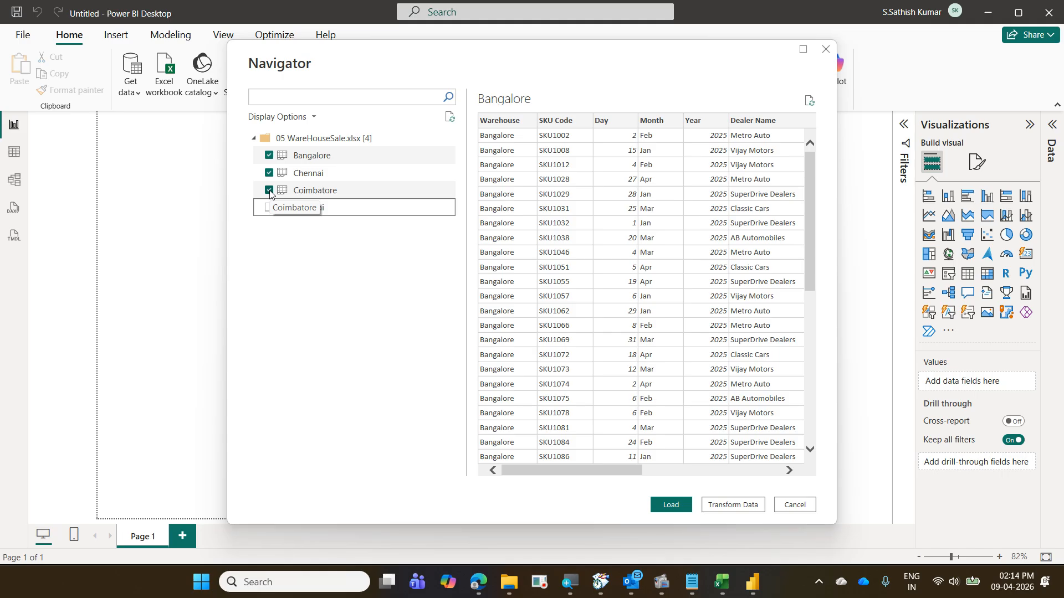
left_click(270, 191)
left_click(270, 172)
left_click(270, 155)
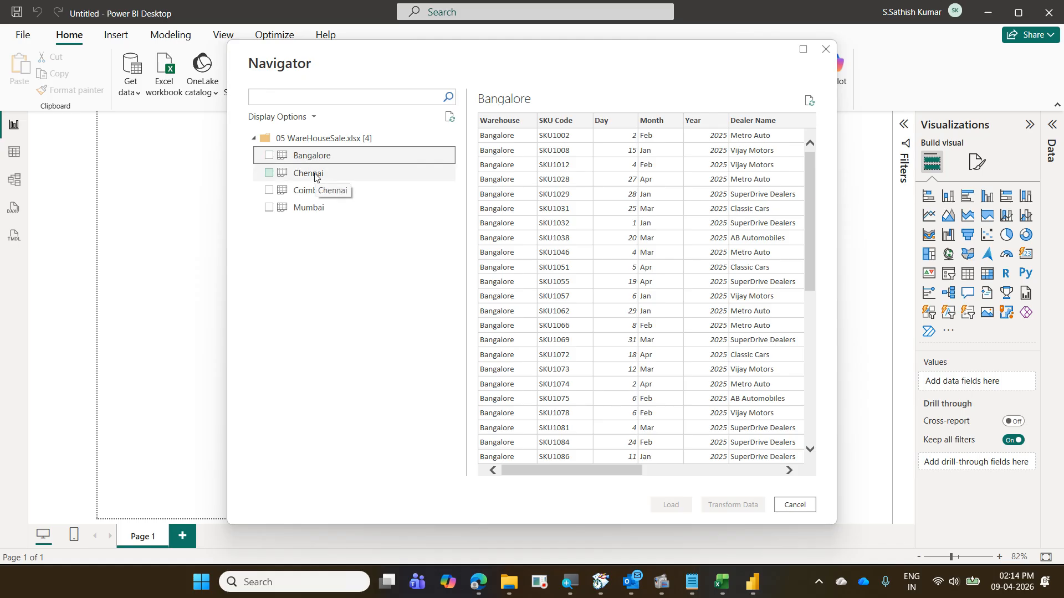
- Select all four sheets from Bangalore to Mumbai as one range and open them in Power Query Editor for transformation
left_click(320, 212, "shift")
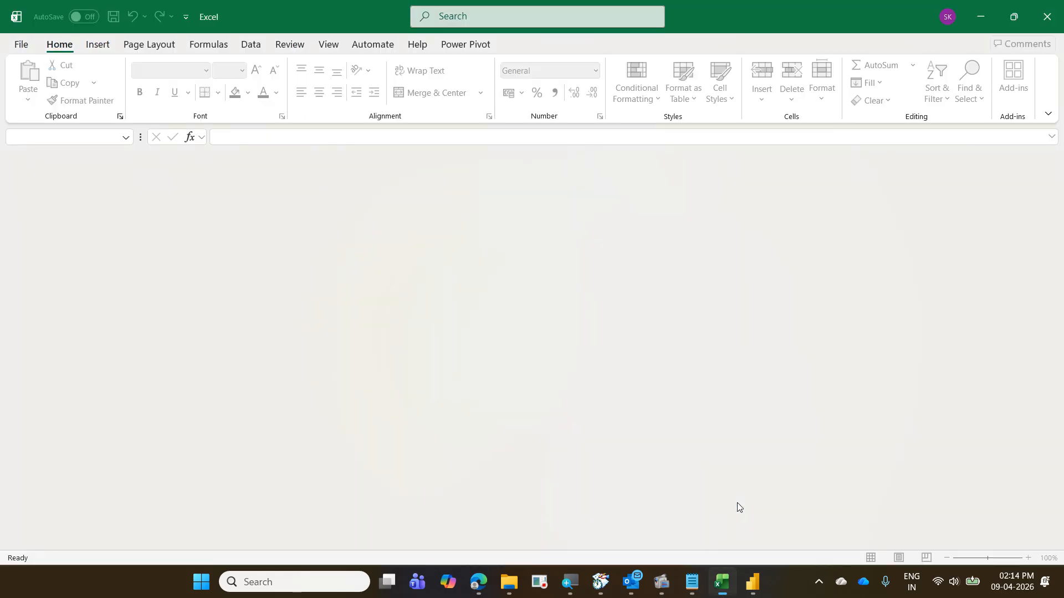
key("alt+Tab")
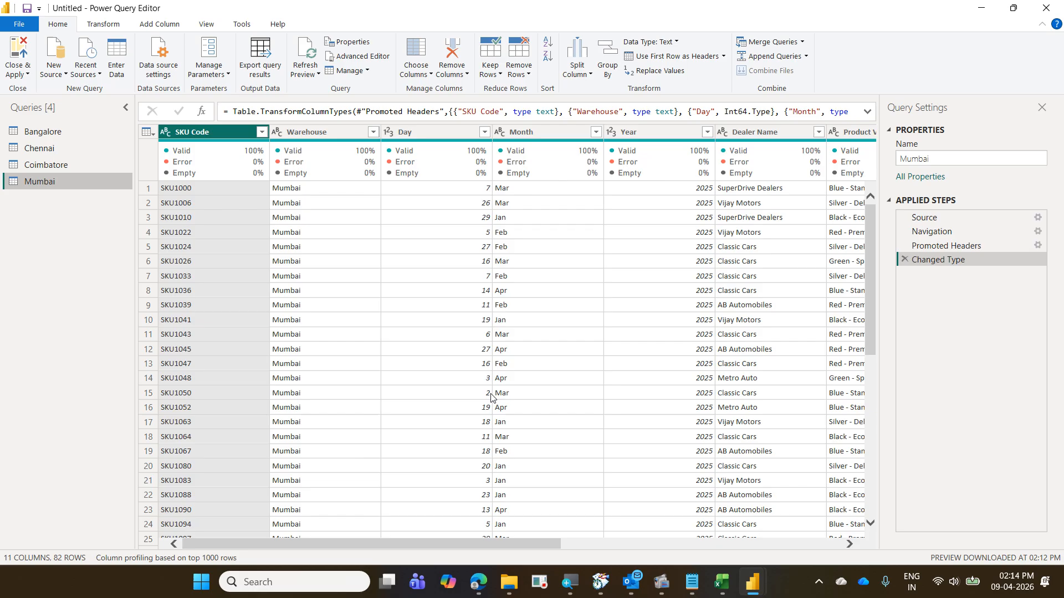
- Examine the columns of the Bangalore and Chennai queries across their full width and open the Coimbatore query for comparison
left_click(42, 138)
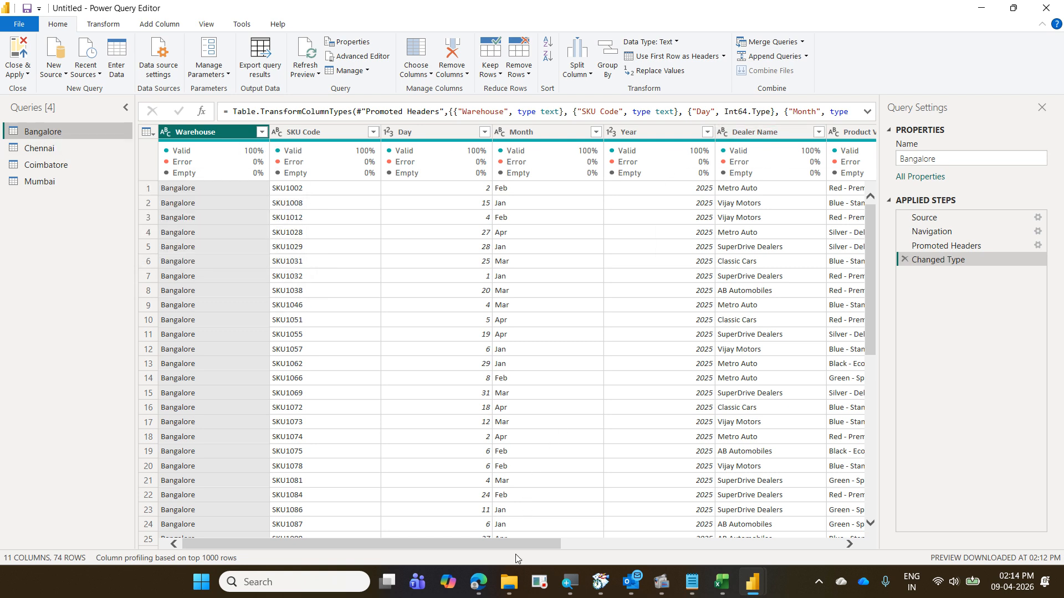
left_click_drag(522, 544, 885, 544)
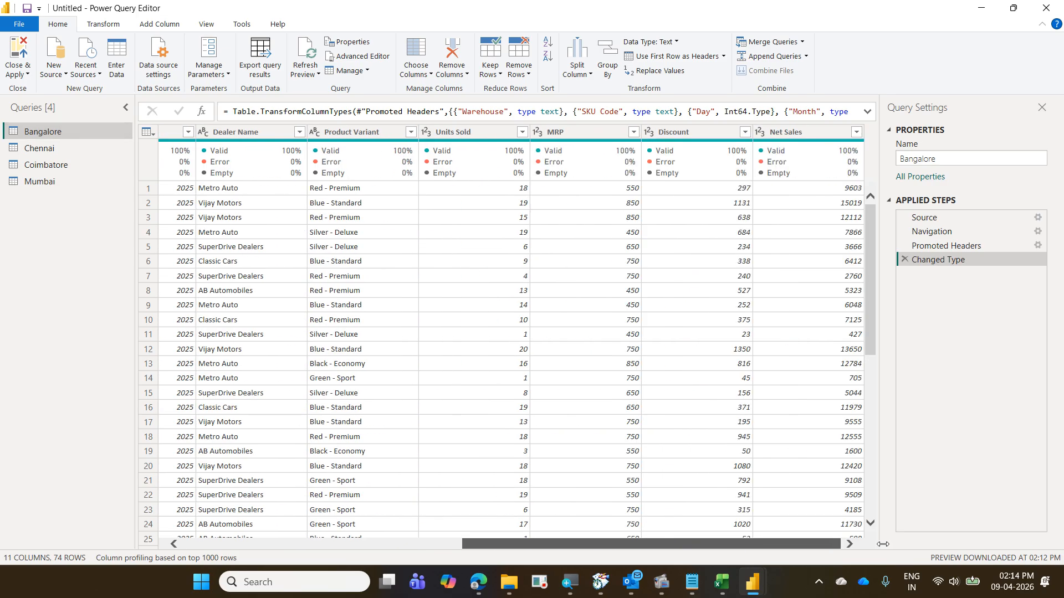
left_click_drag(715, 545, 436, 548)
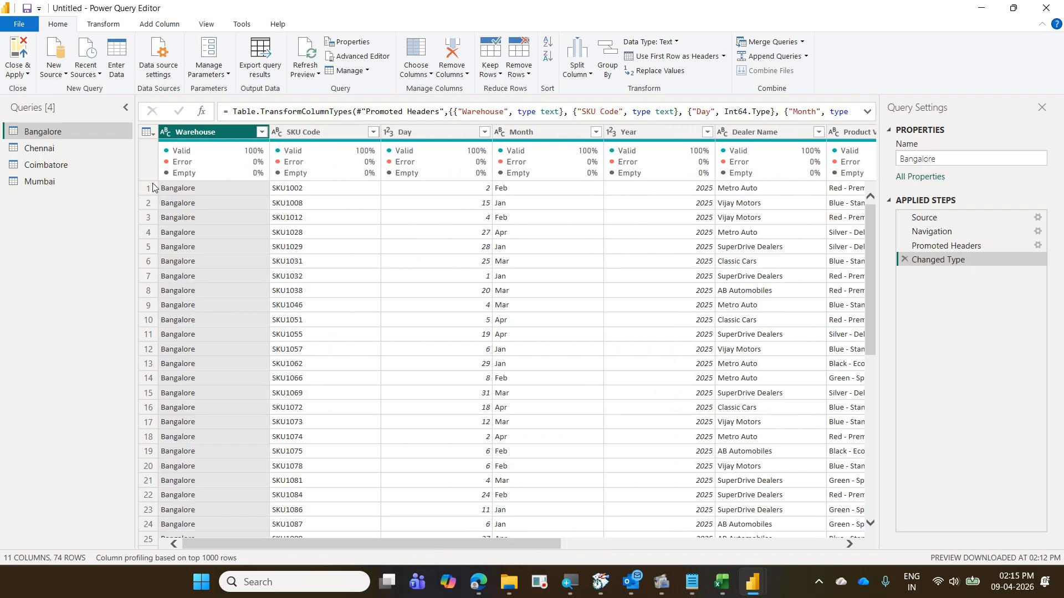
left_click(111, 154)
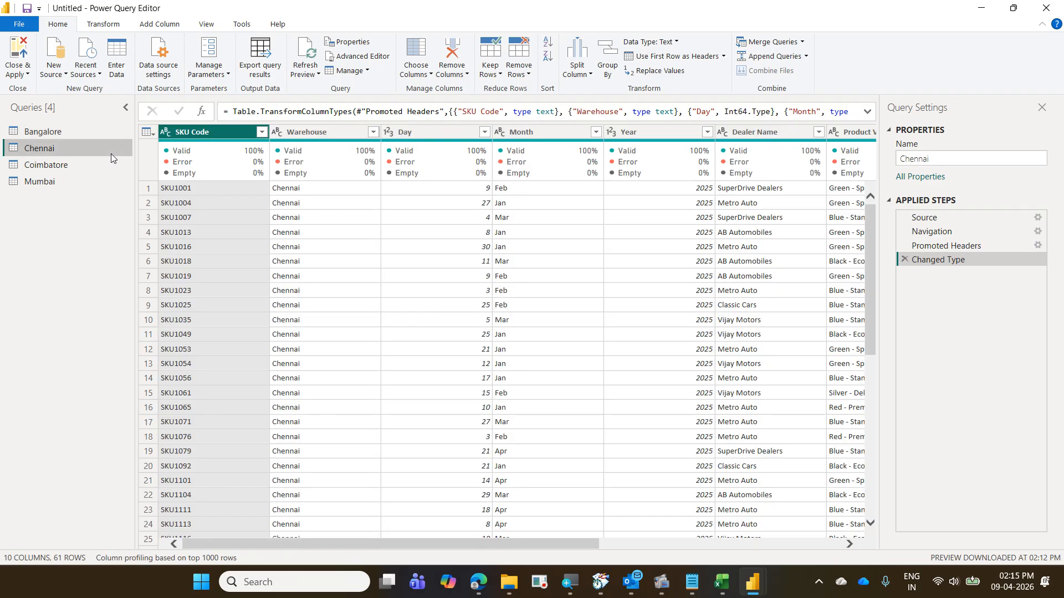
left_click_drag(374, 540, 760, 566)
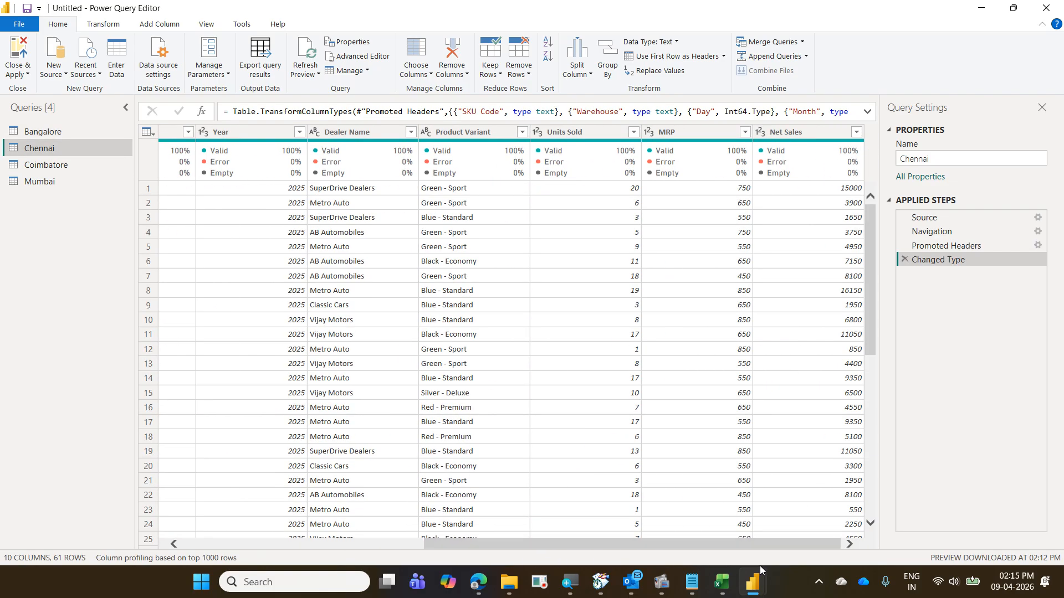
left_click(82, 171)
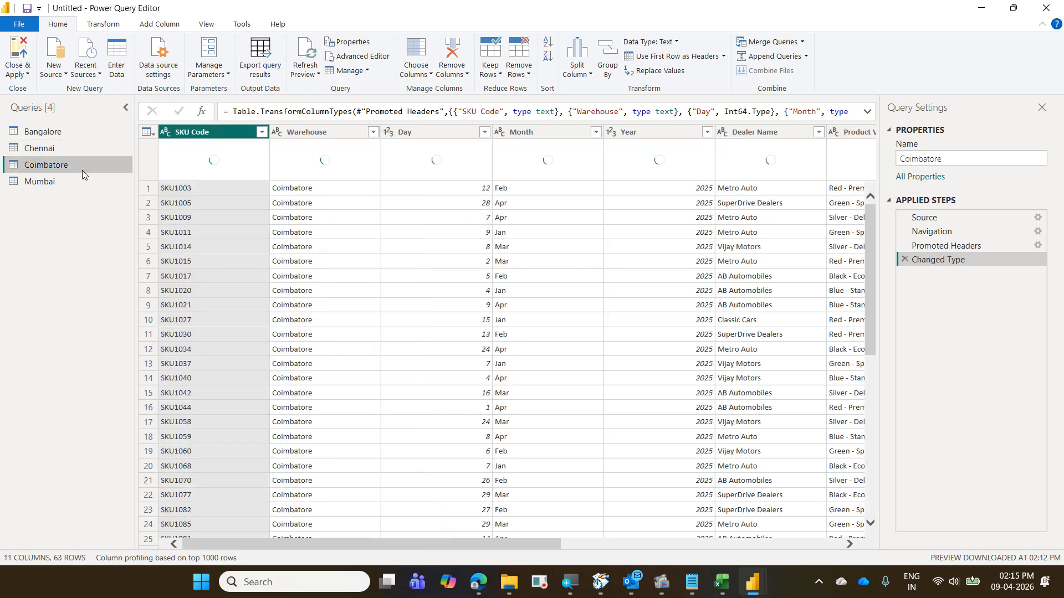
- Inspect the remaining columns of the Coimbatore and Mumbai queries and return to the Bangalore query
left_click_drag(366, 540, 789, 548)
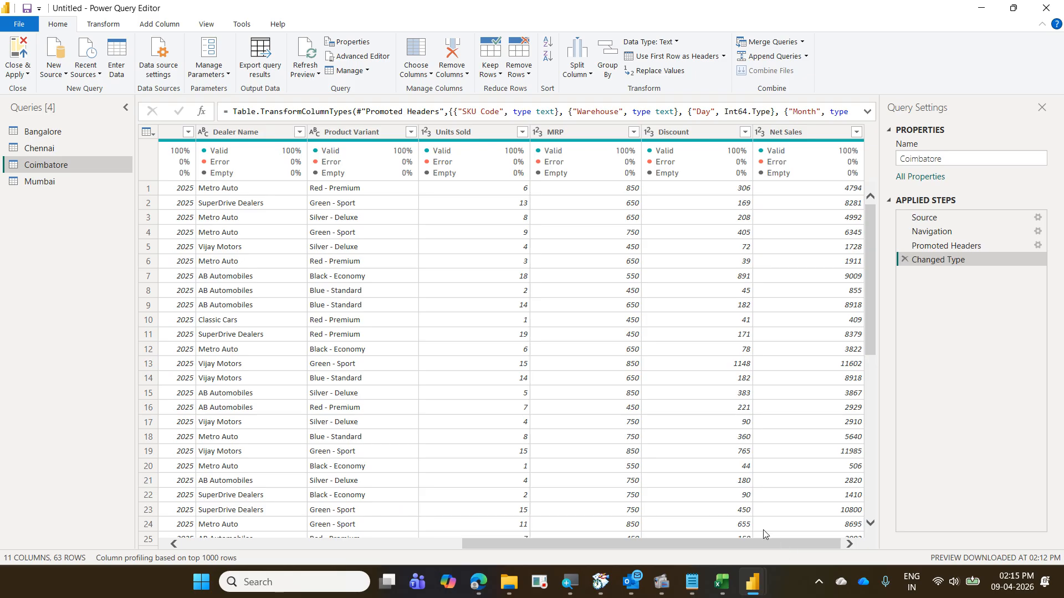
left_click(81, 187)
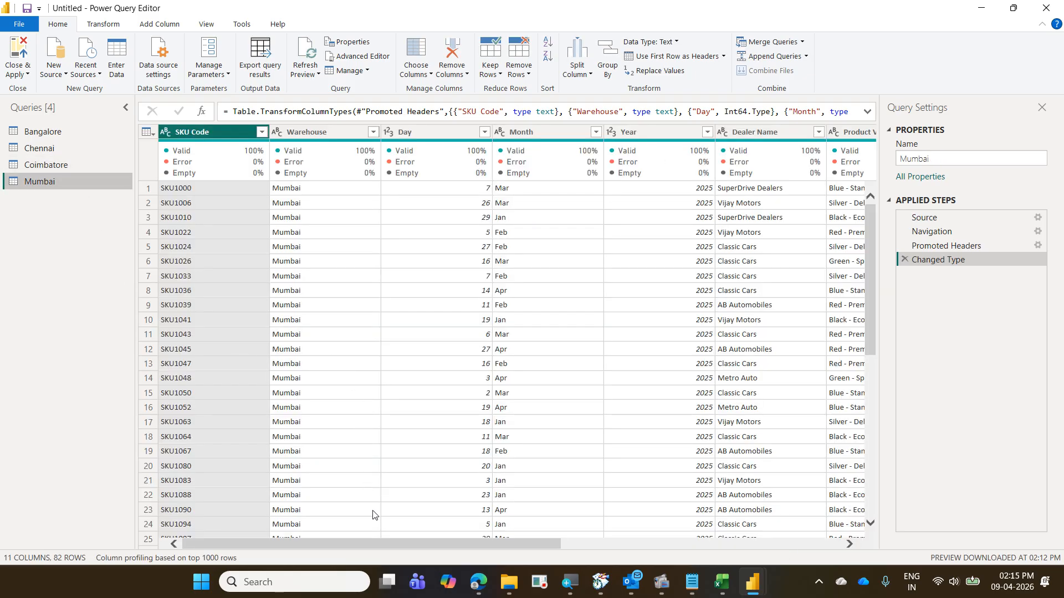
left_click_drag(362, 543, 766, 539)
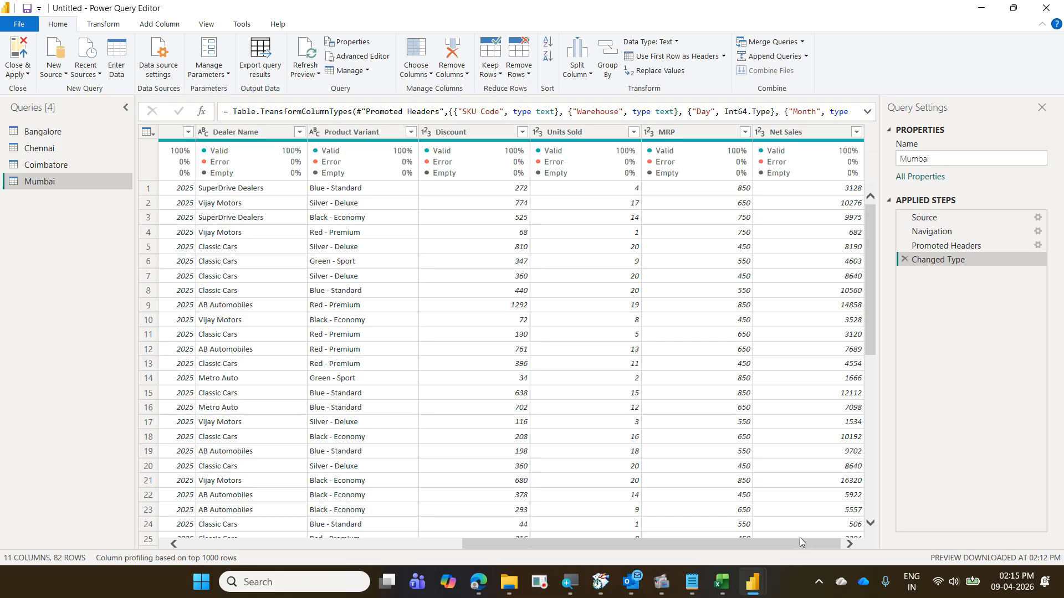
left_click(68, 135)
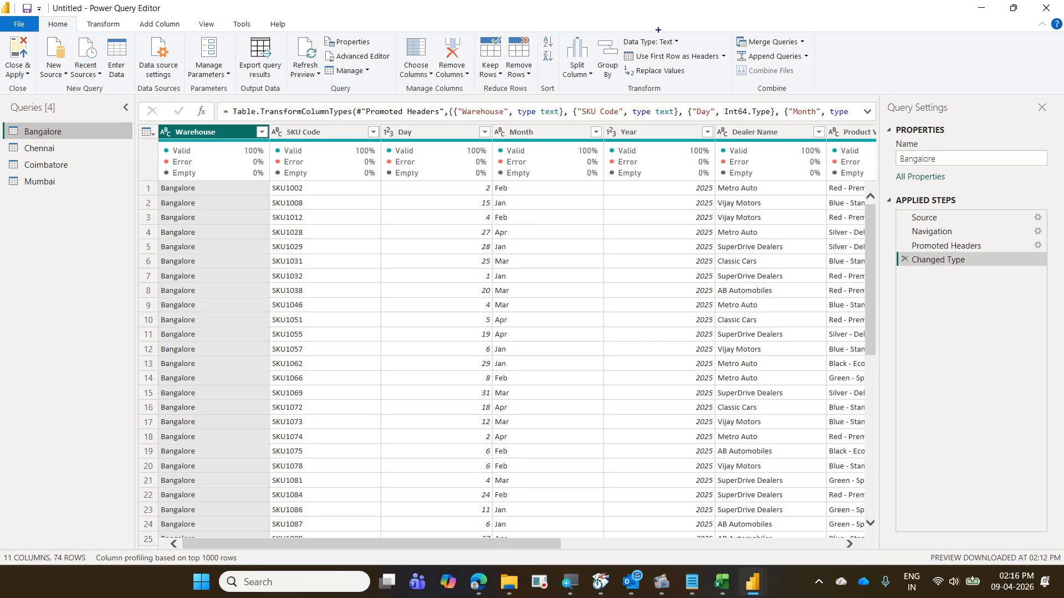
left_click_drag(726, 26, 820, 93)
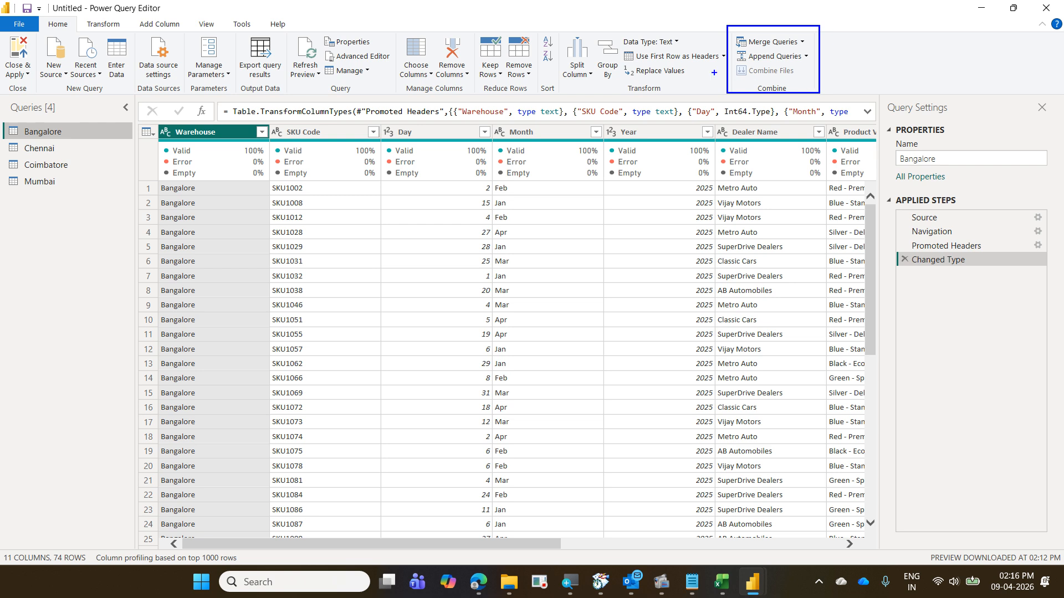
mouse_move(818, 35)
left_mouse_down()
mouse_move(830, 29)
mouse_move(838, 42)
left_mouse_up()
mouse_move(733, 70)
left_mouse_down()
mouse_move(816, 69)
mouse_move(803, 46)
mouse_move(732, 51)
mouse_move(734, 74)
left_mouse_up()
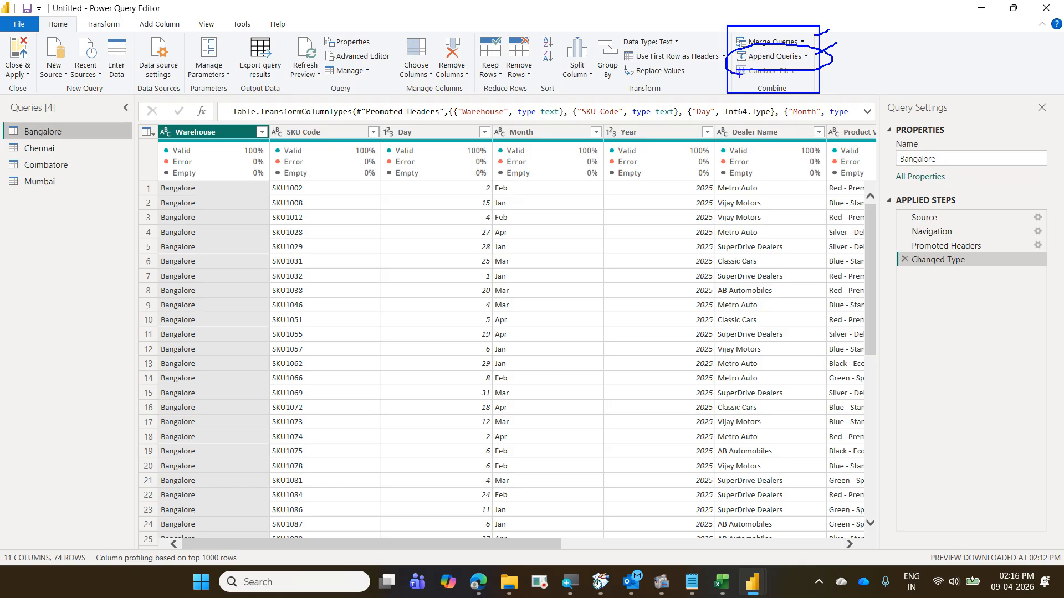
key("Escape")
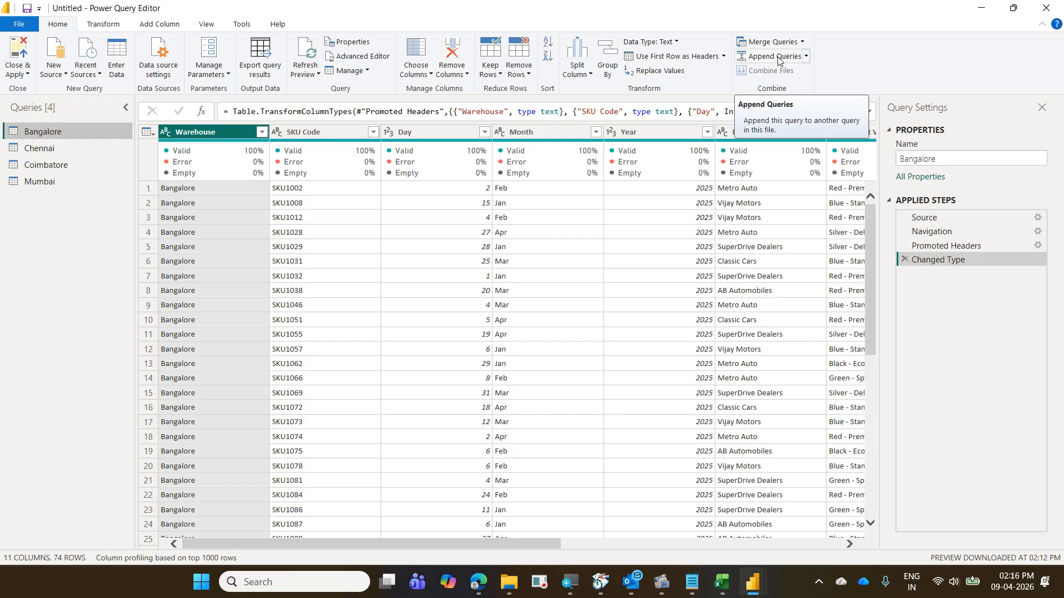
left_click(807, 58)
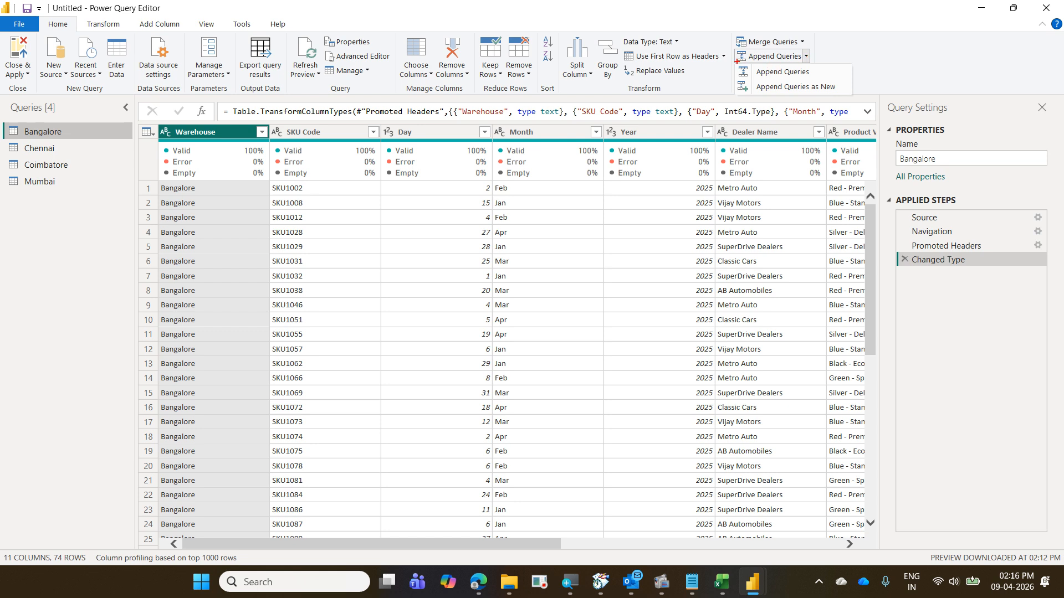
left_click_drag(736, 62, 826, 81)
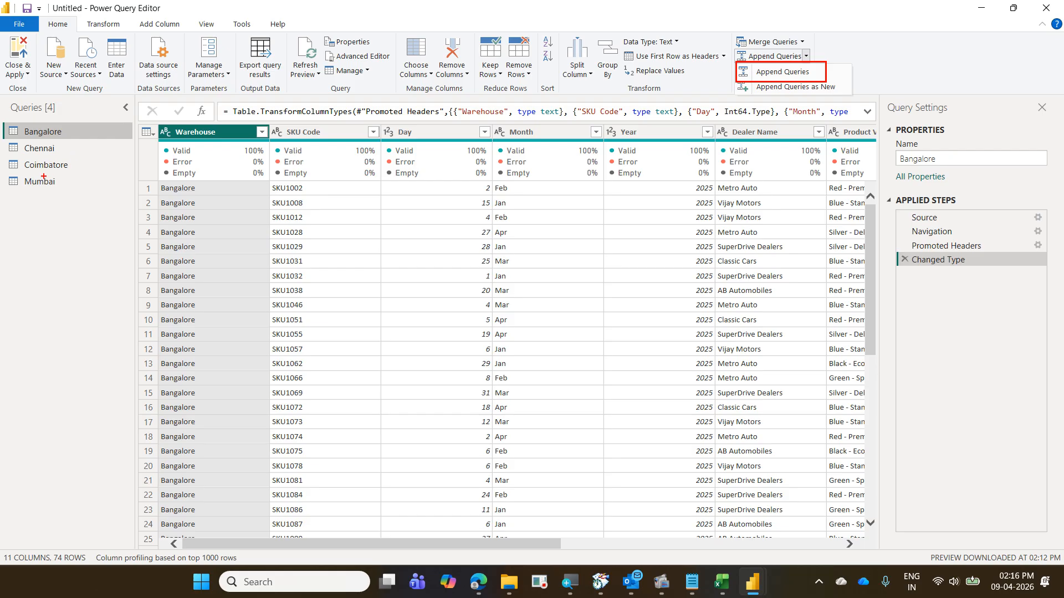
mouse_move(2, 120)
left_mouse_down()
mouse_move(22, 135)
mouse_move(130, 140)
left_mouse_up()
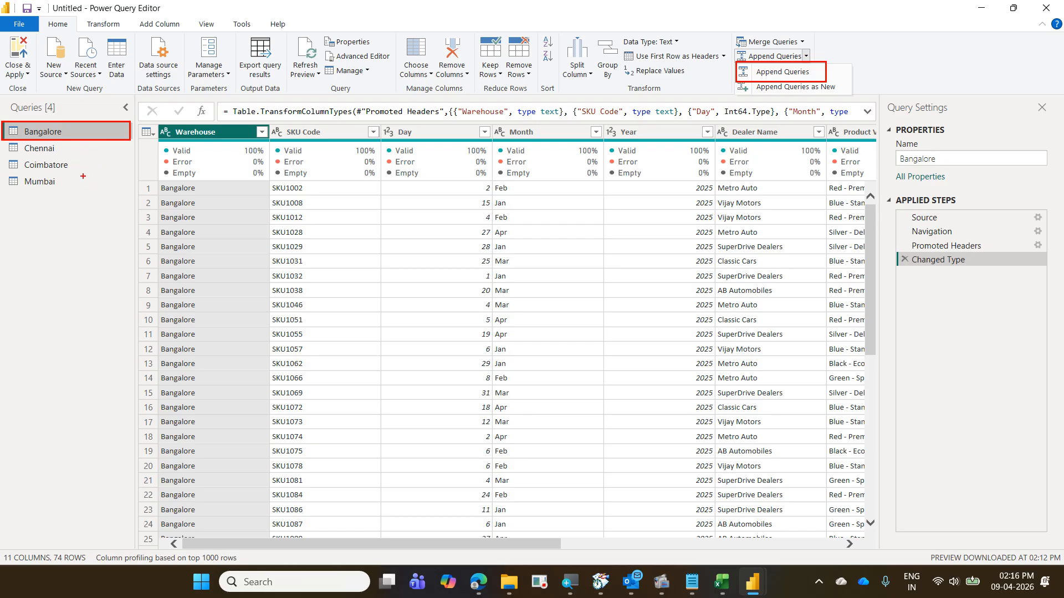
mouse_move(65, 152)
left_mouse_down()
mouse_move(100, 142)
mouse_move(90, 164)
left_mouse_up()
left_click_drag(81, 182, 91, 170)
left_click_drag(830, 72, 863, 52)
left_click_drag(737, 79, 851, 96)
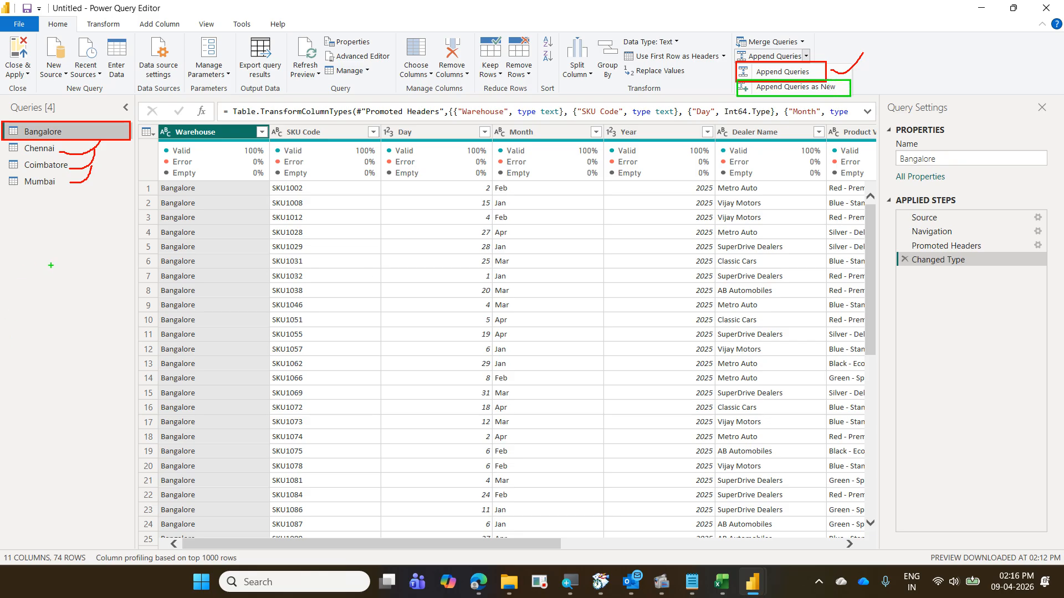
left_click_drag(1, 198, 118, 216)
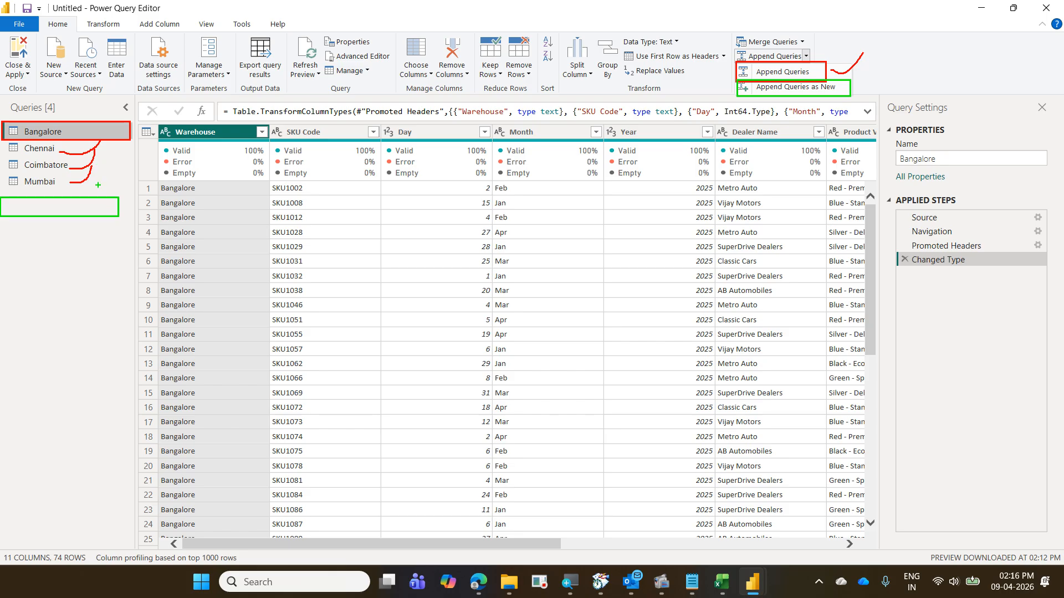
left_click_drag(59, 133, 78, 197)
left_click_drag(53, 145, 72, 190)
left_click_drag(857, 89, 899, 63)
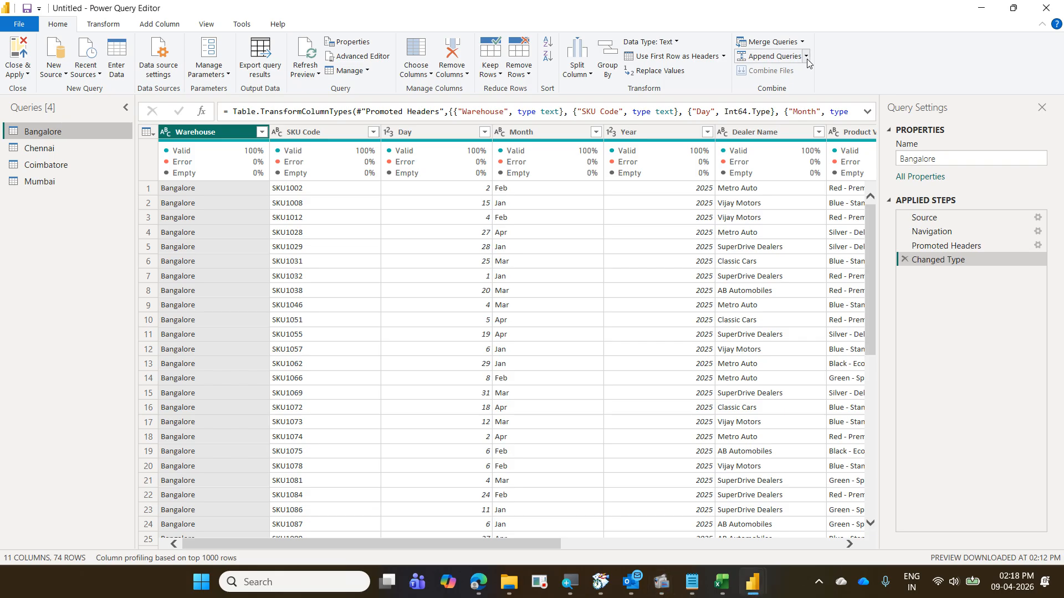
- Start Append Queries as New for three or more tables and add Chennai, Coimbatore and Mumbai alongside Bangalore
left_click(807, 57)
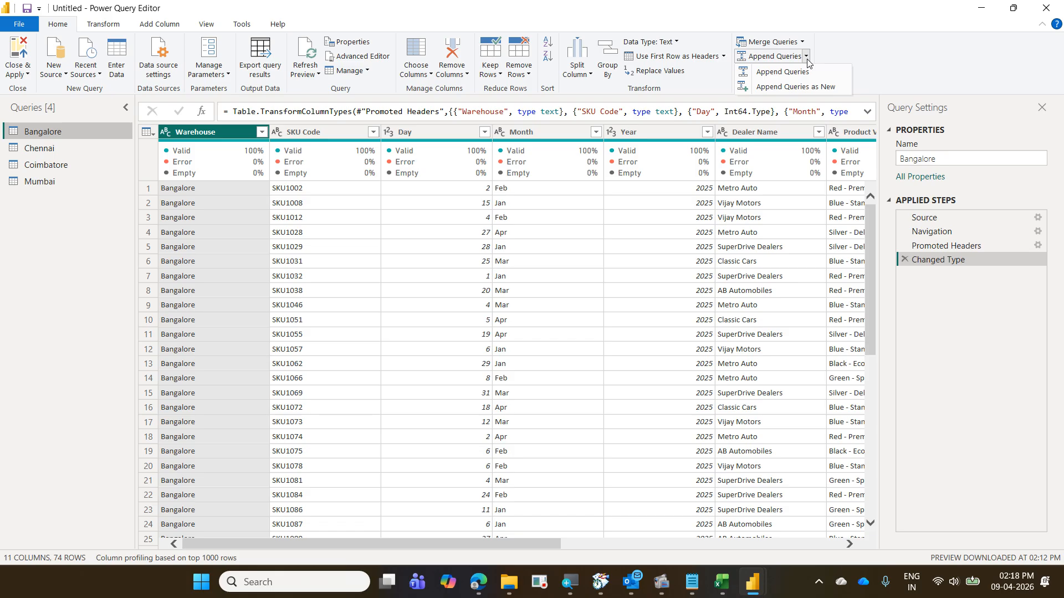
left_click(817, 87)
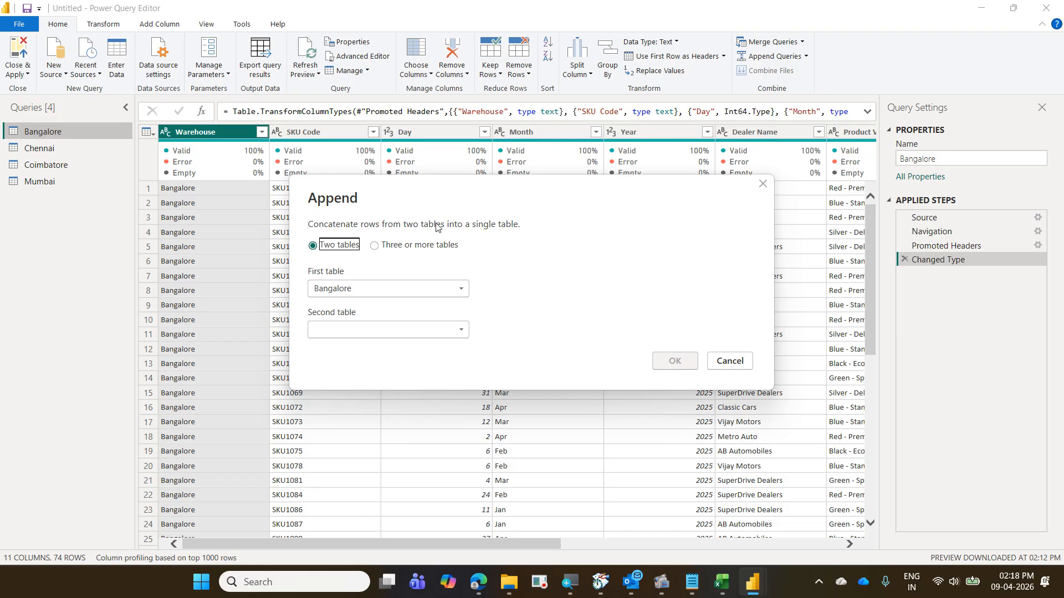
left_click(435, 246)
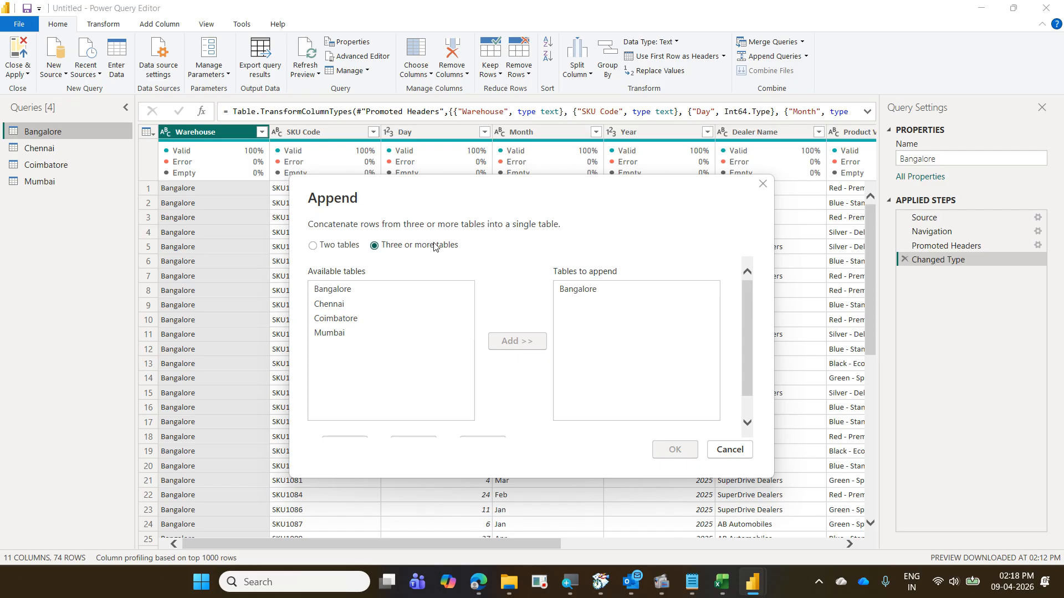
left_click(418, 308)
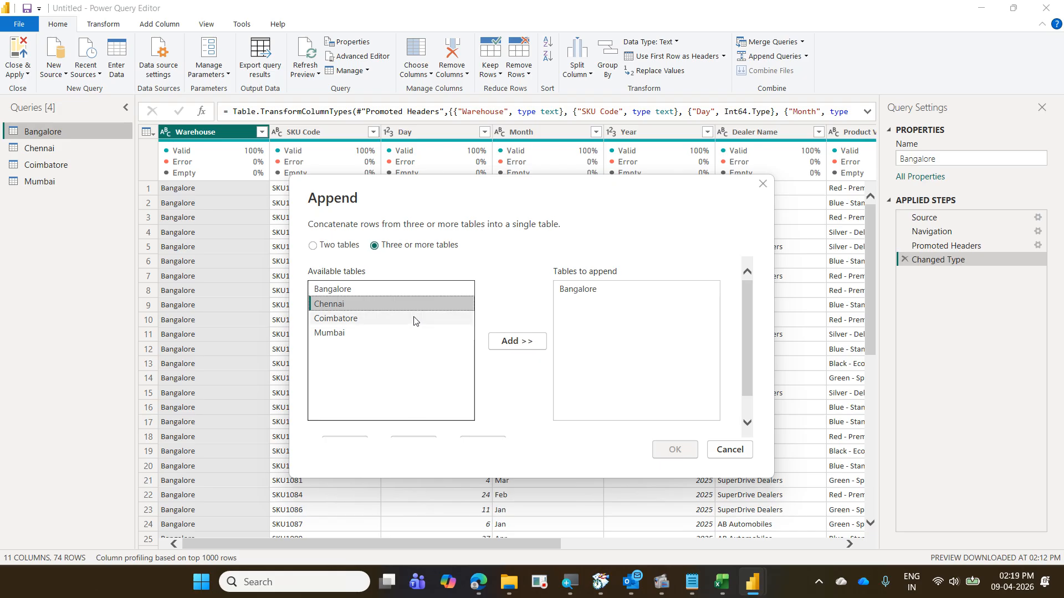
left_click(409, 334, "shift")
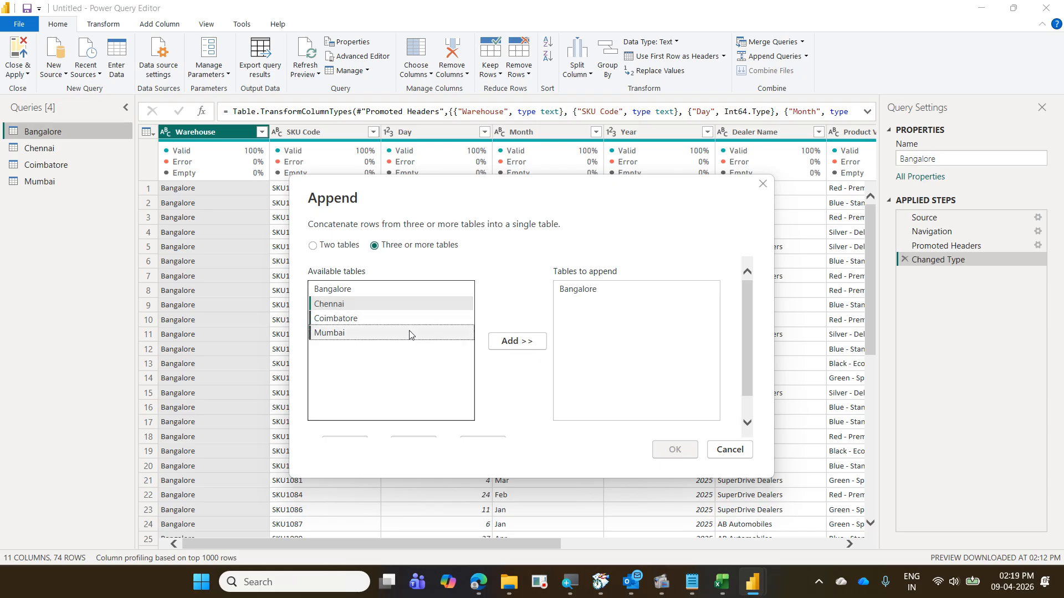
left_click(515, 342)
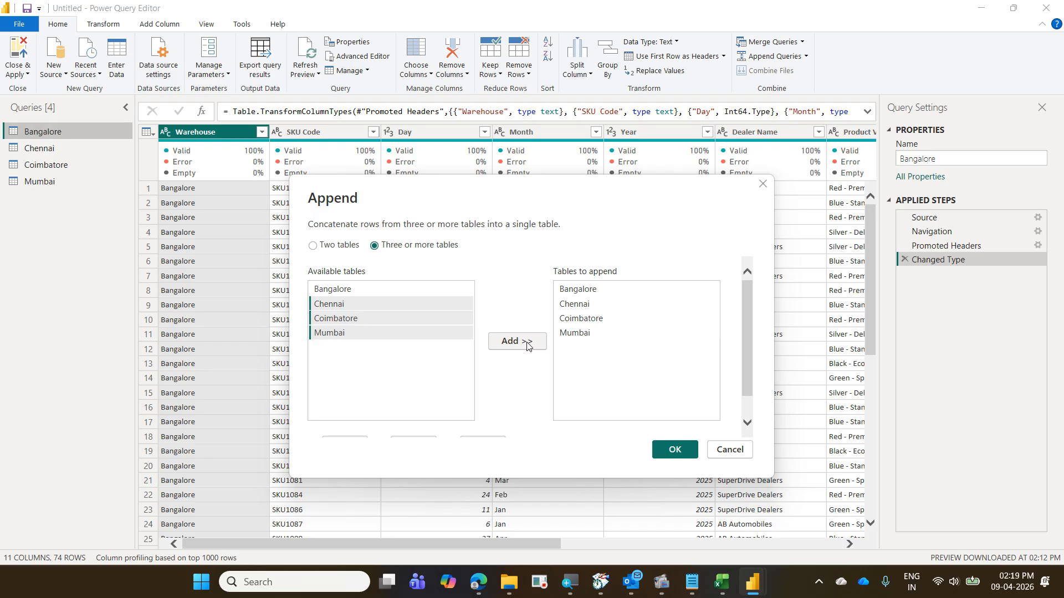
- Add Bangalore a second time to the tables to append and remove that duplicate entry
left_click(427, 291)
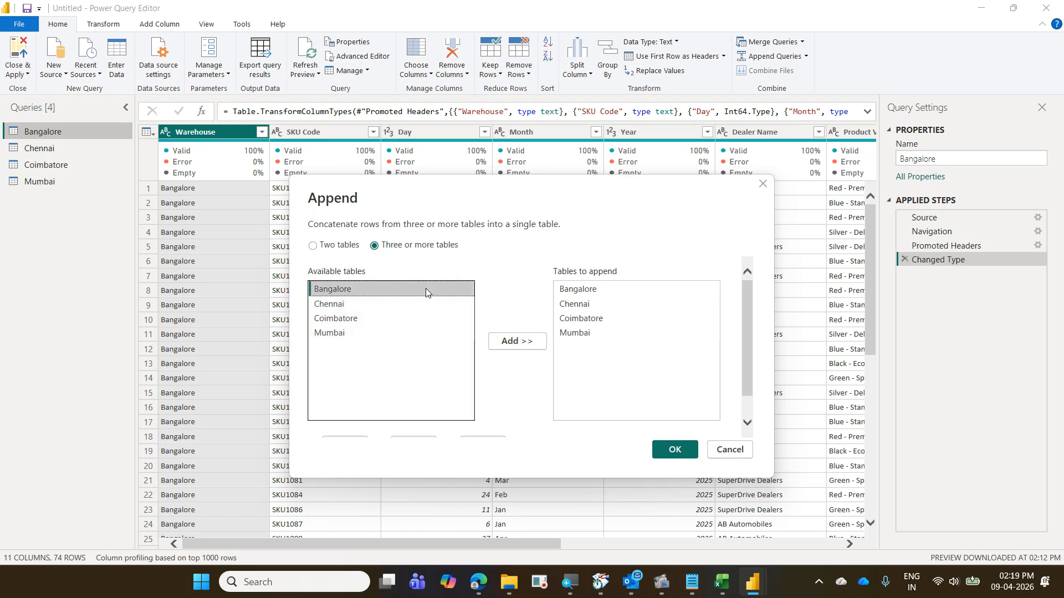
left_click(518, 342)
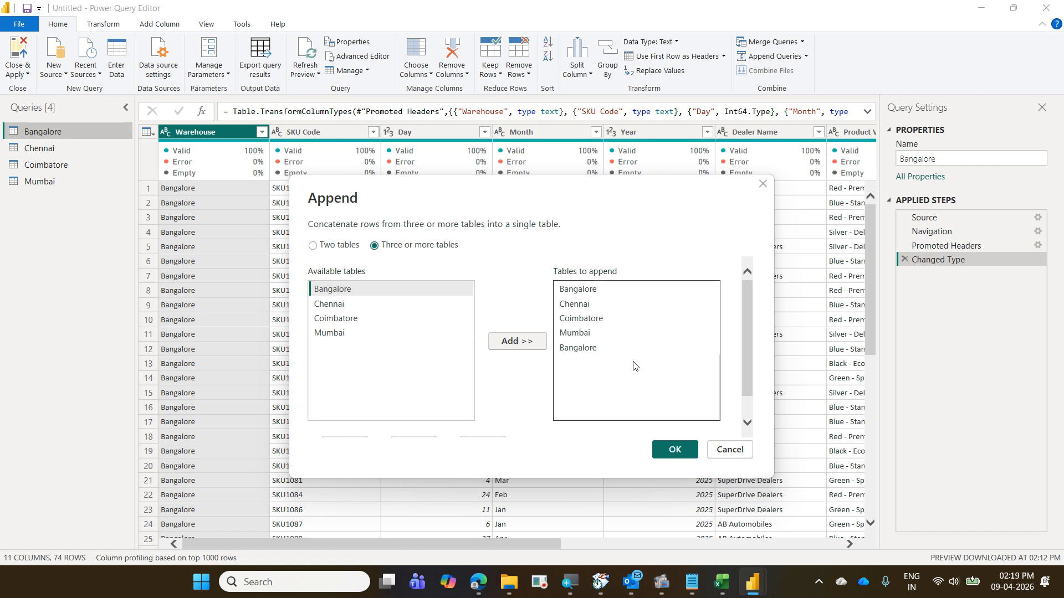
scroll(635, 366, "down", 1)
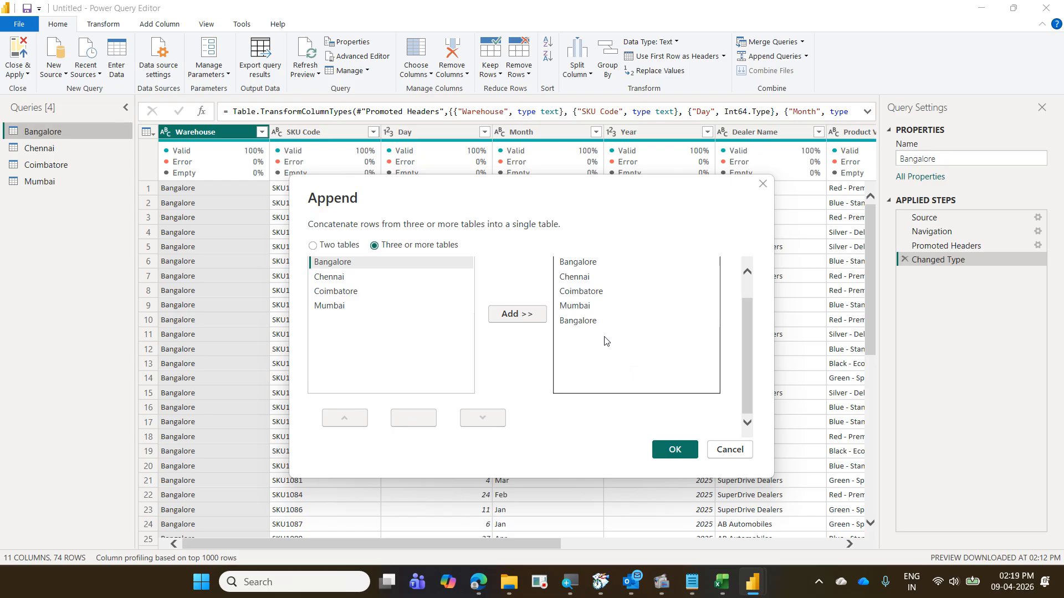
left_click(579, 321)
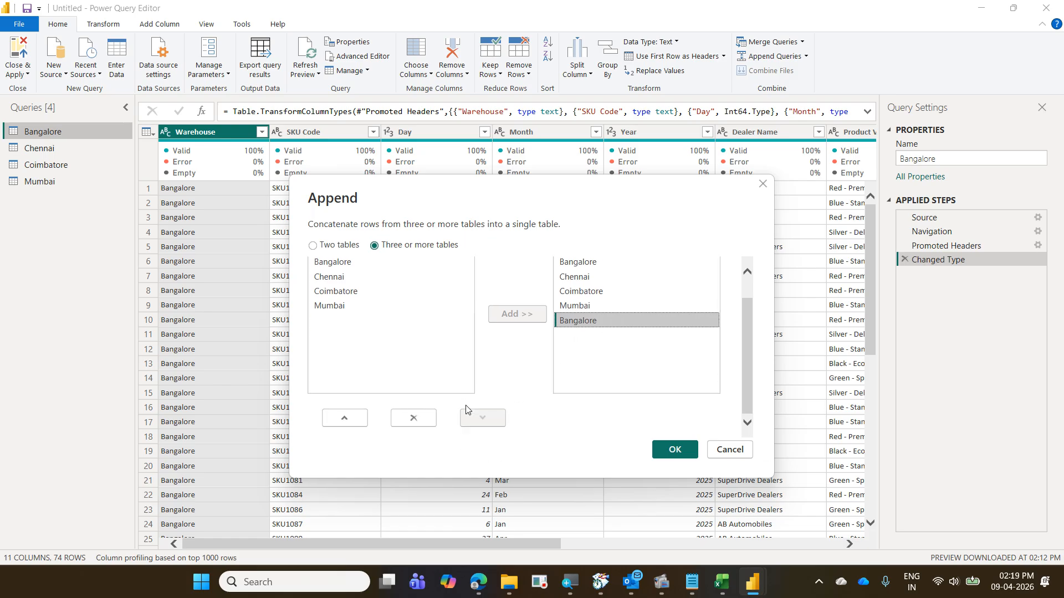
left_click(413, 417)
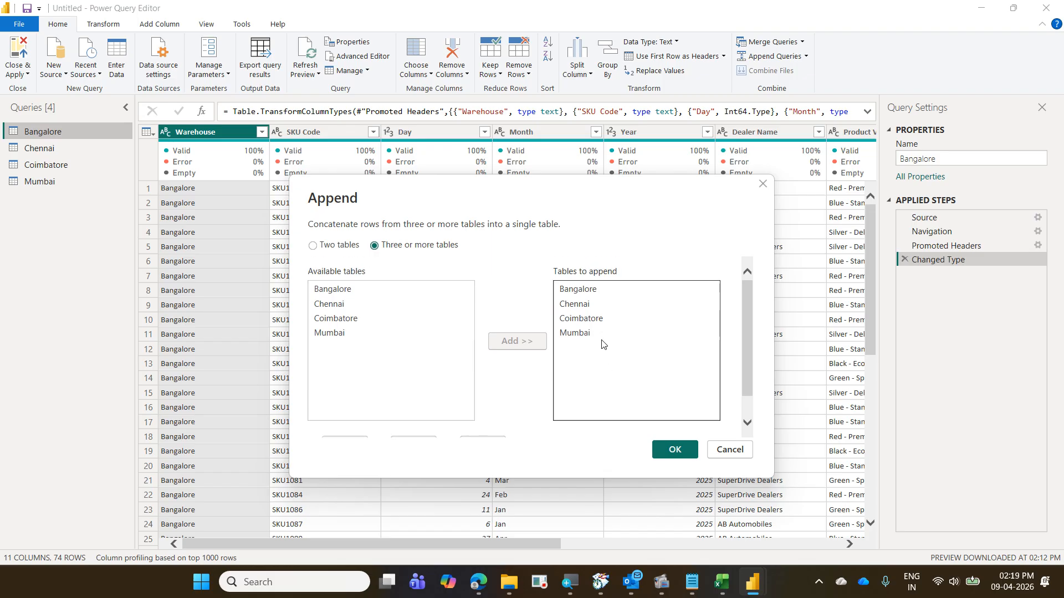
- Move Chennai above Bangalore in the list of tables to append
left_click(579, 304)
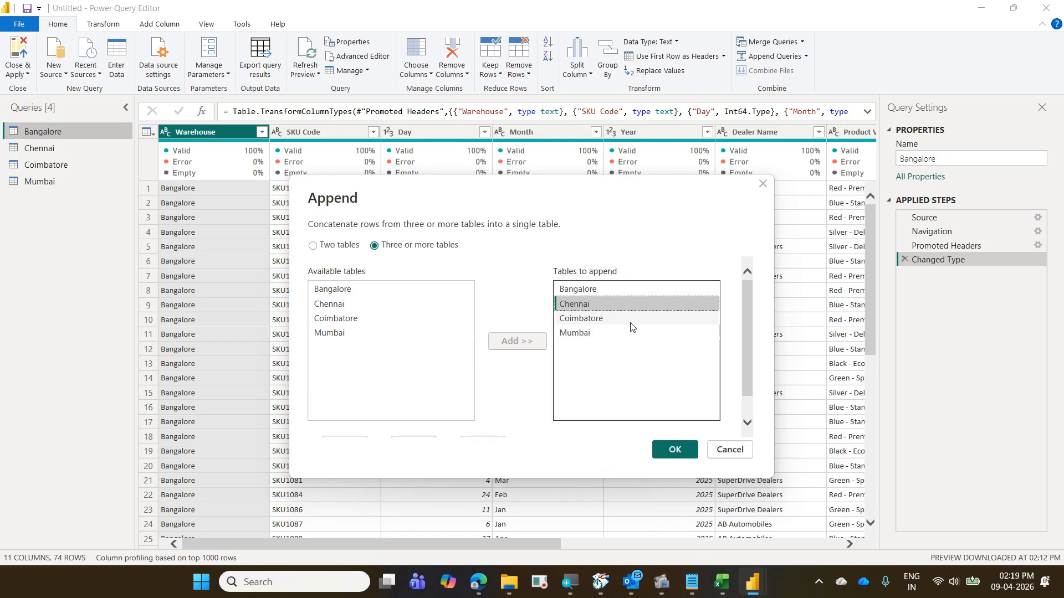
scroll(631, 328, "down", 1)
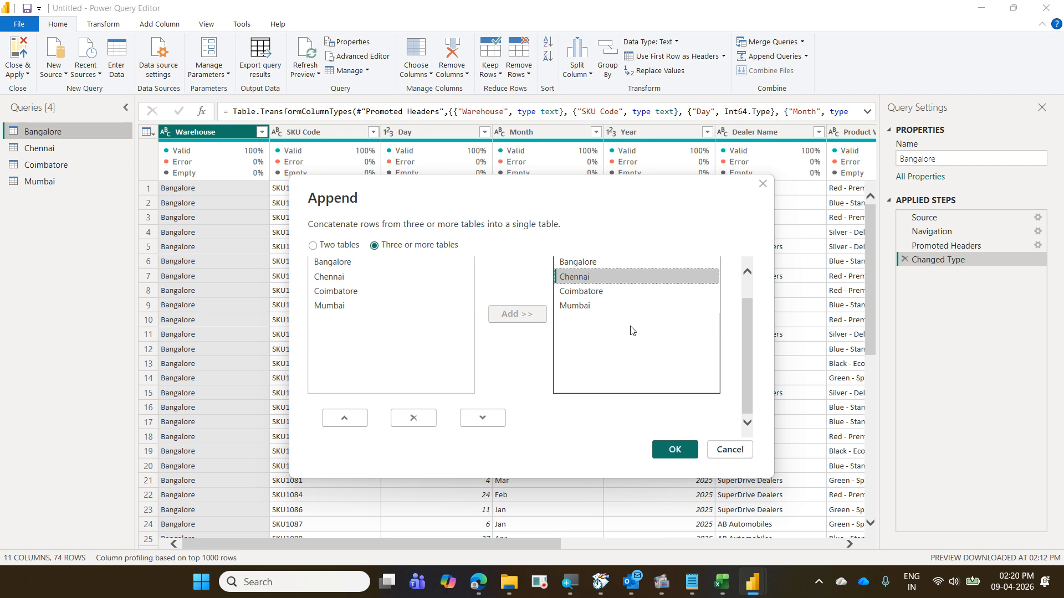
scroll(631, 330, "up", 1)
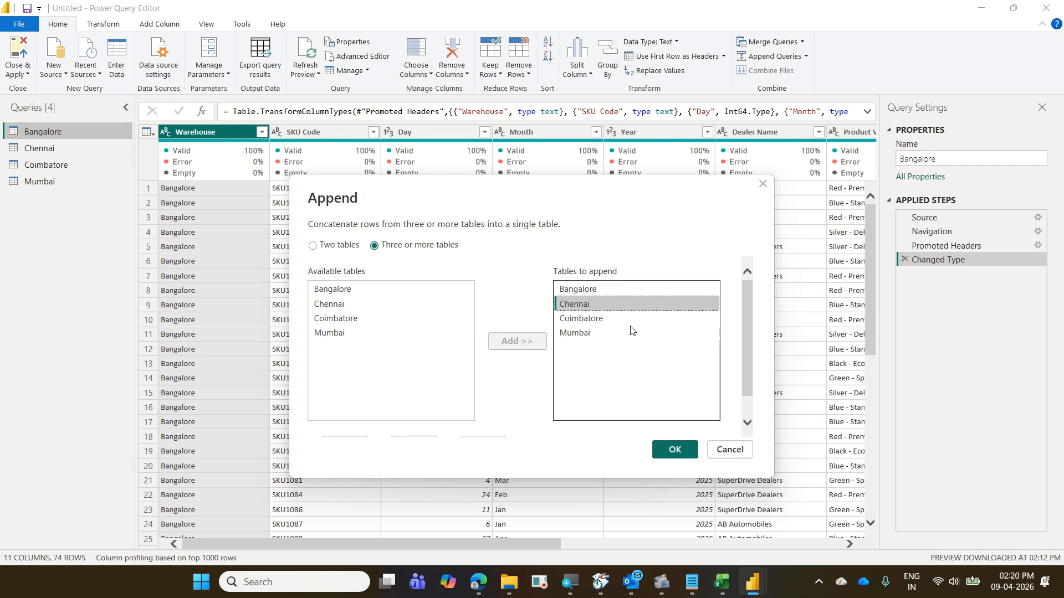
scroll(632, 331, "down", 1)
scroll(620, 333, "up", 1)
scroll(499, 371, "down", 1)
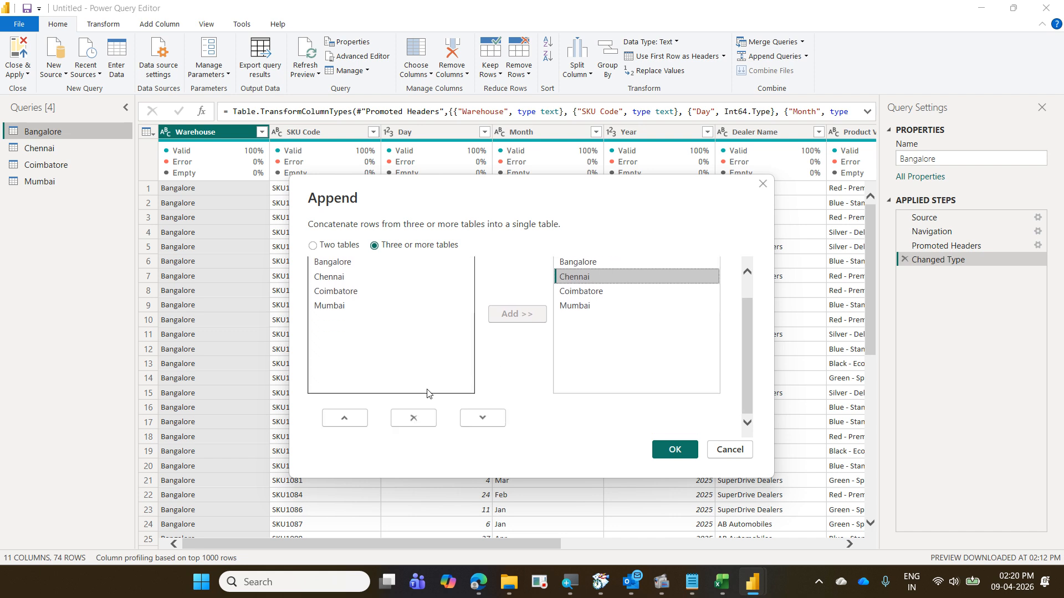
left_click(359, 419)
scroll(547, 338, "up", 1)
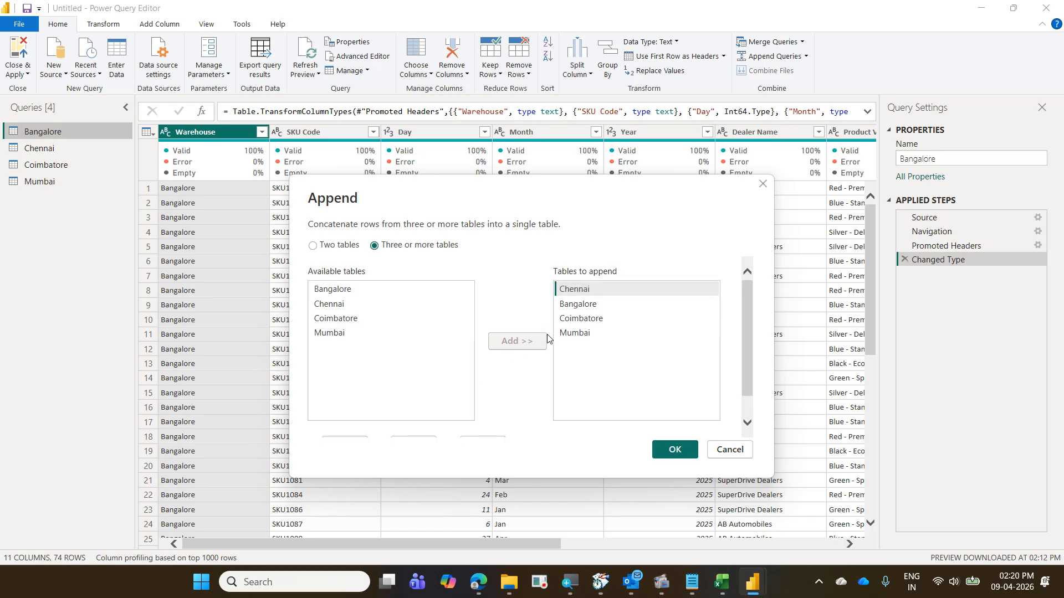
- Move Coimbatore above Bangalore in the append order and create the combined query
left_click(580, 320)
scroll(399, 388, "down", 1)
left_click(344, 423)
scroll(360, 423, "up", 1)
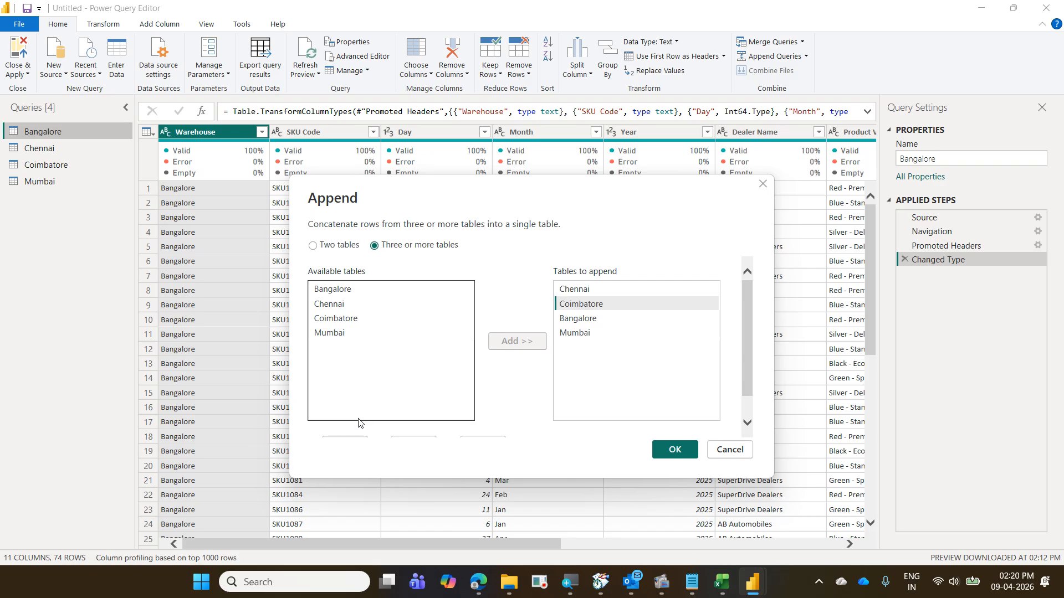
left_click(672, 448)
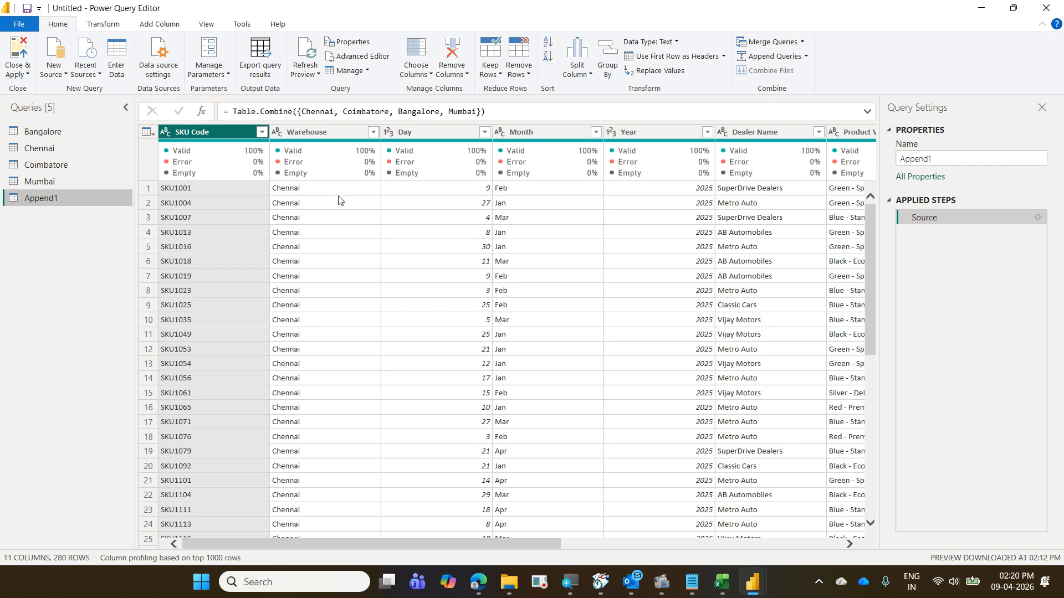
- Review the rows of the combined query across the Chennai, Coimbatore, Bangalore and Mumbai warehouses
scroll(335, 191, "down", 9)
scroll(339, 199, "down", 16)
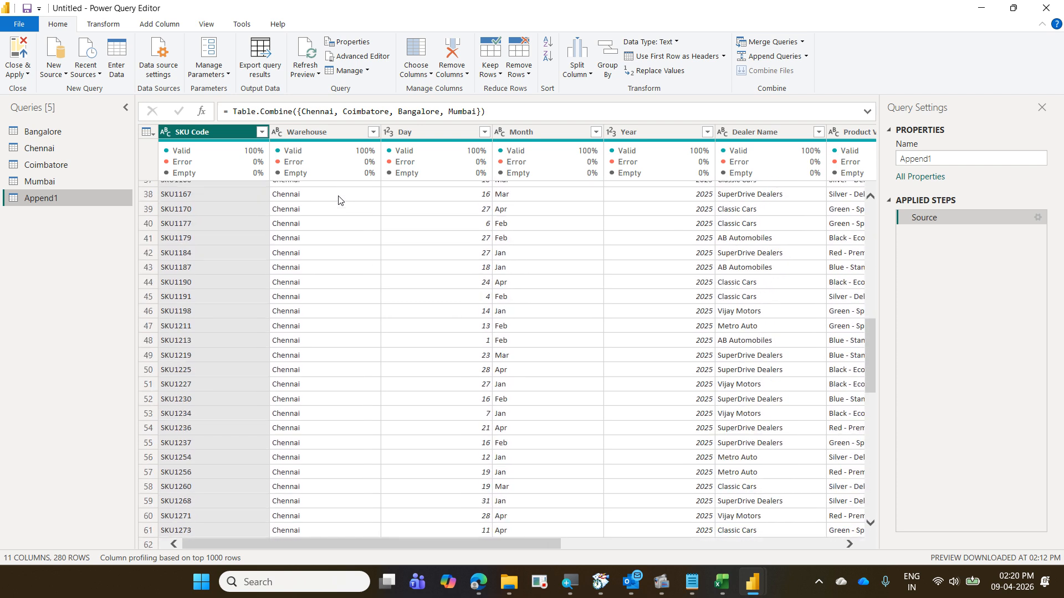
scroll(339, 200, "down", 17)
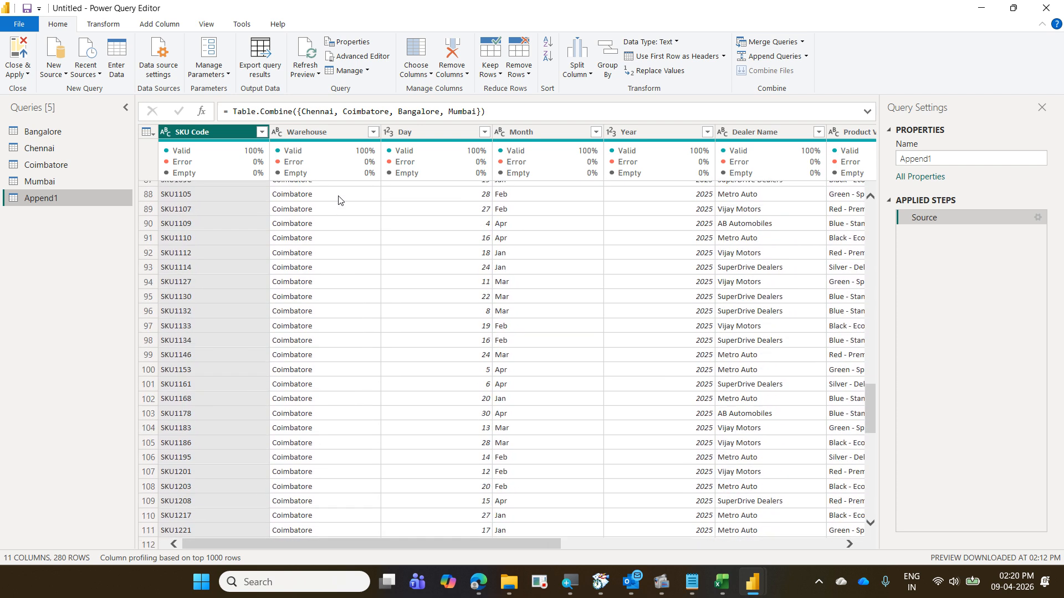
scroll(339, 200, "down", 20)
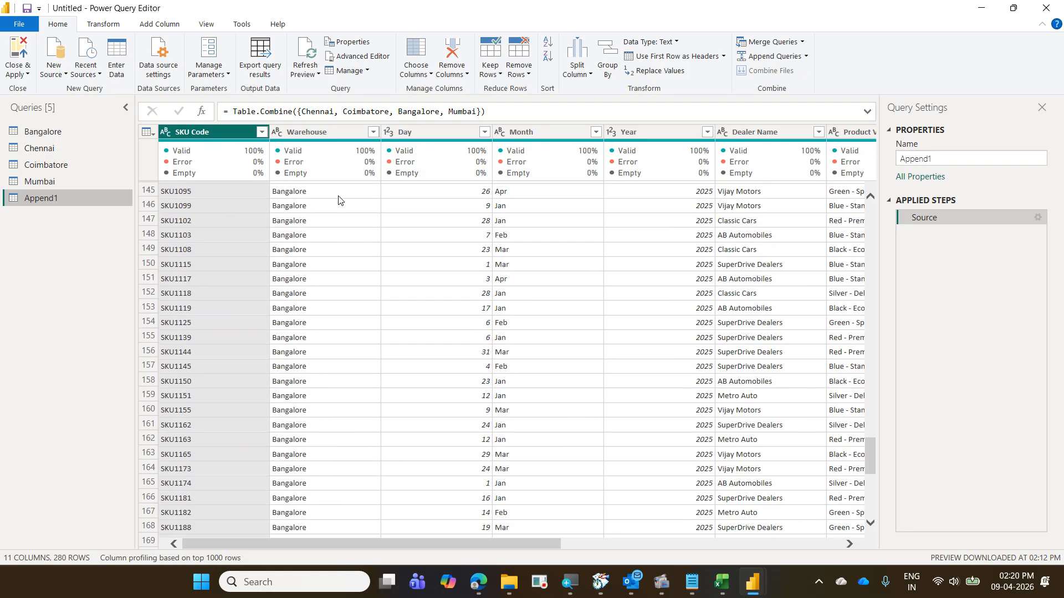
scroll(339, 207, "up", 16)
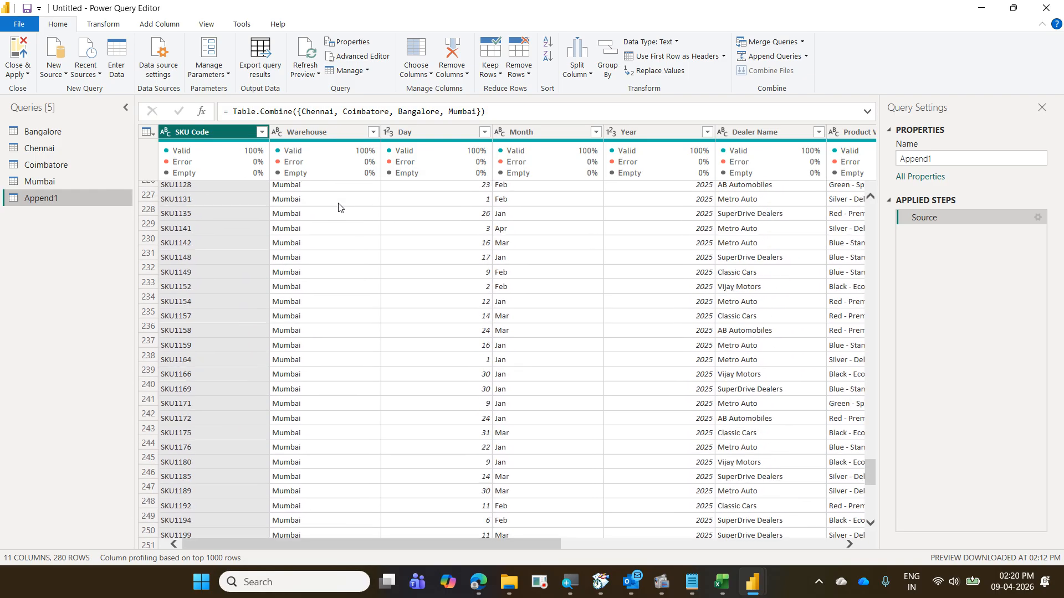
- Examine the rows and columns of the combined query, from SKU Code across to the Discount column
scroll(339, 207, "up", 20)
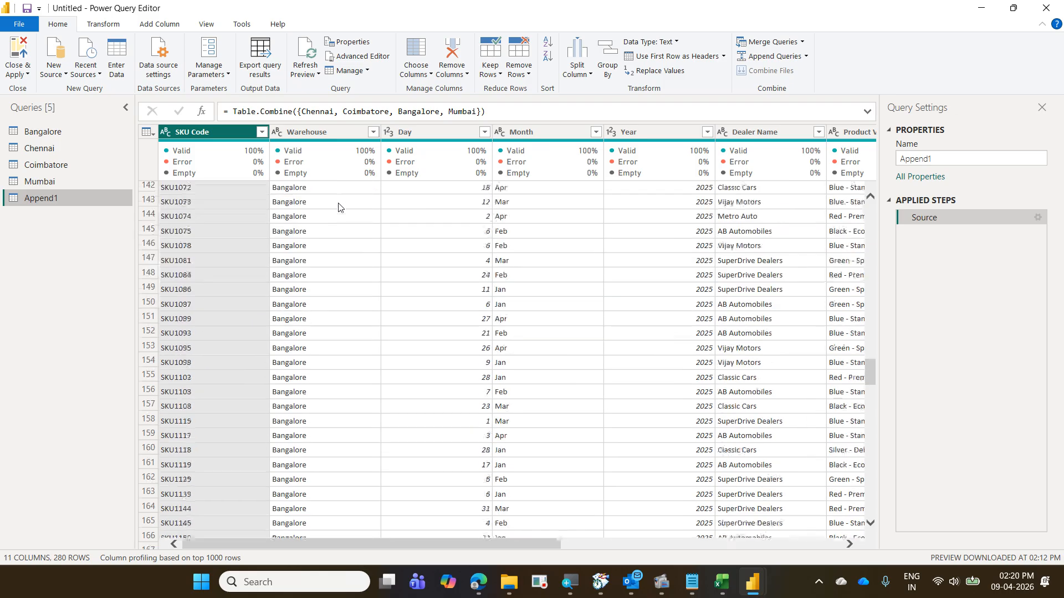
scroll(339, 207, "up", 14)
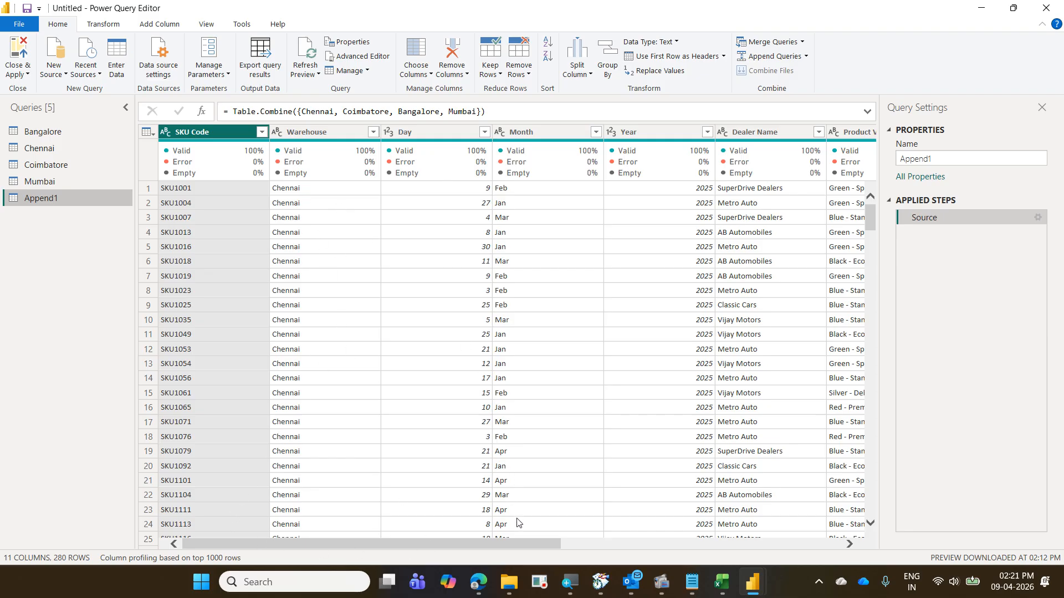
left_click_drag(516, 544, 1009, 542)
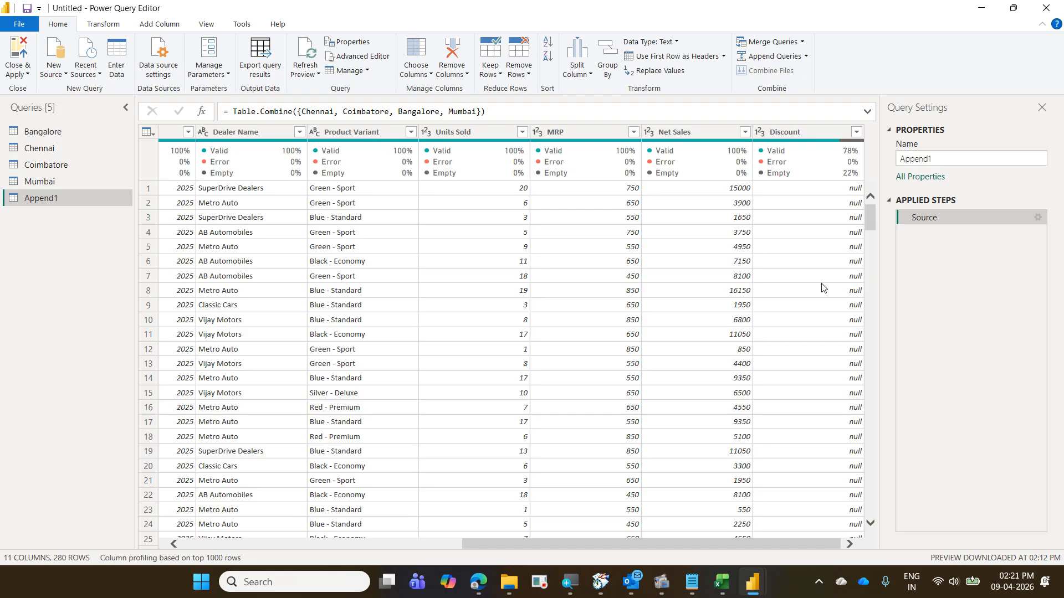
scroll(822, 323, "down", 20)
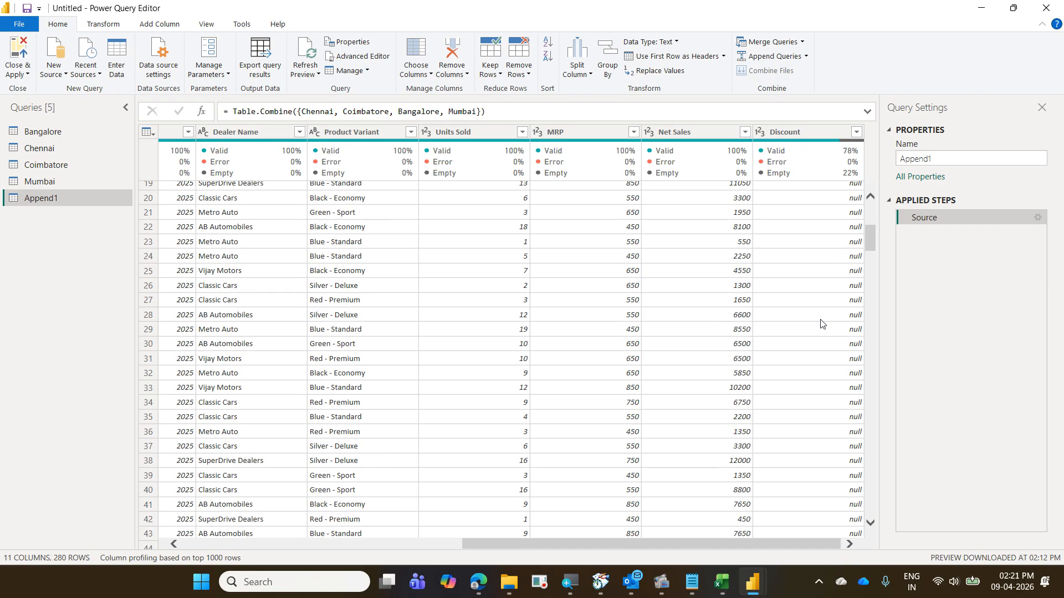
scroll(822, 327, "up", 20)
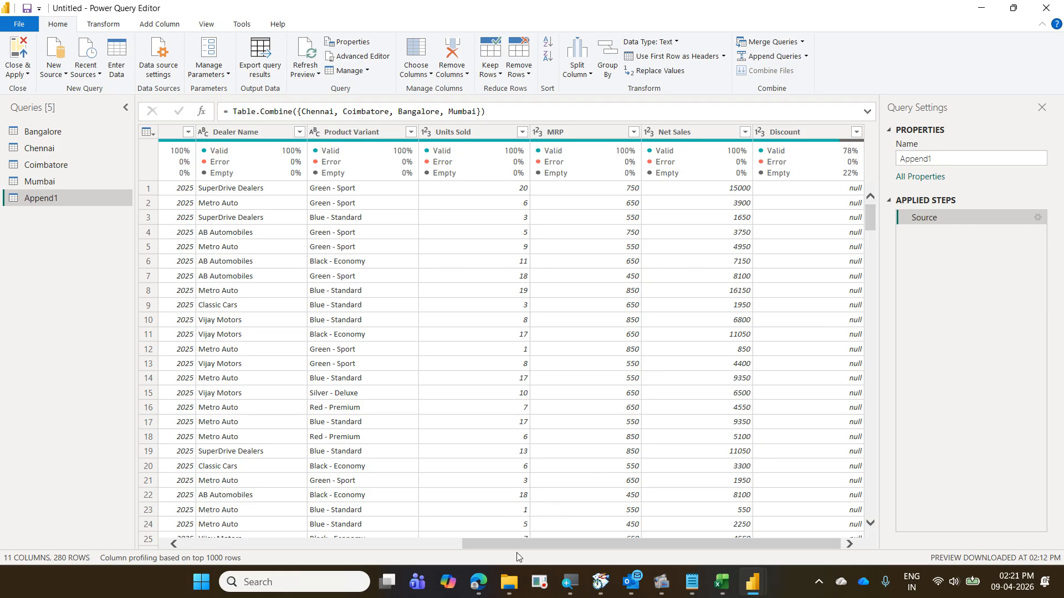
left_click_drag(514, 545, 228, 545)
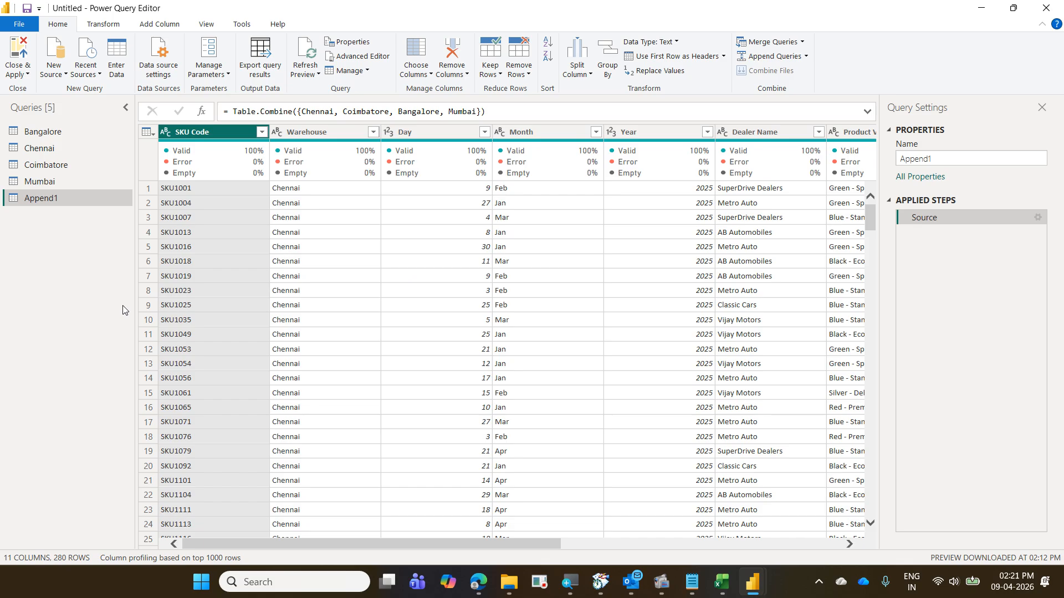
scroll(322, 272, "down", 3)
scroll(325, 271, "up", 3)
- Check which warehouses the combined query's Warehouse column contains, and view the Bangalore query for comparison
left_click(374, 132)
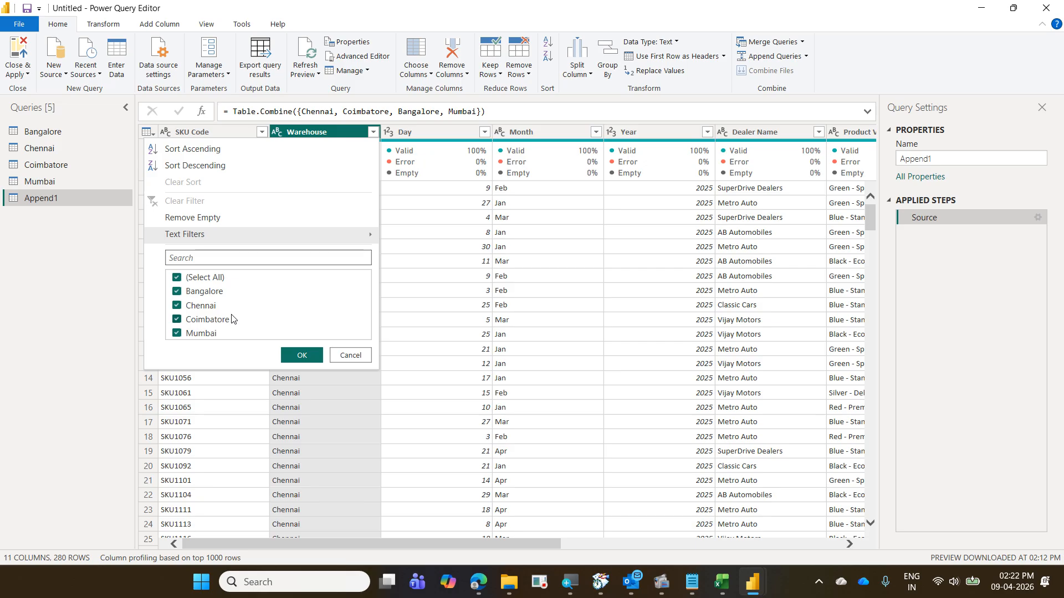
left_click(368, 355)
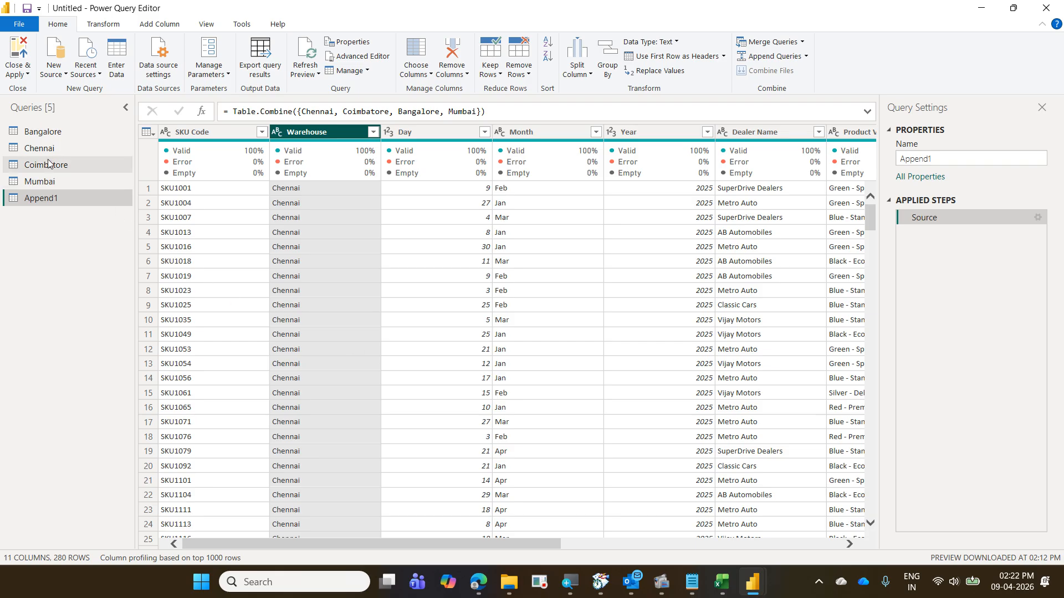
left_click(43, 133)
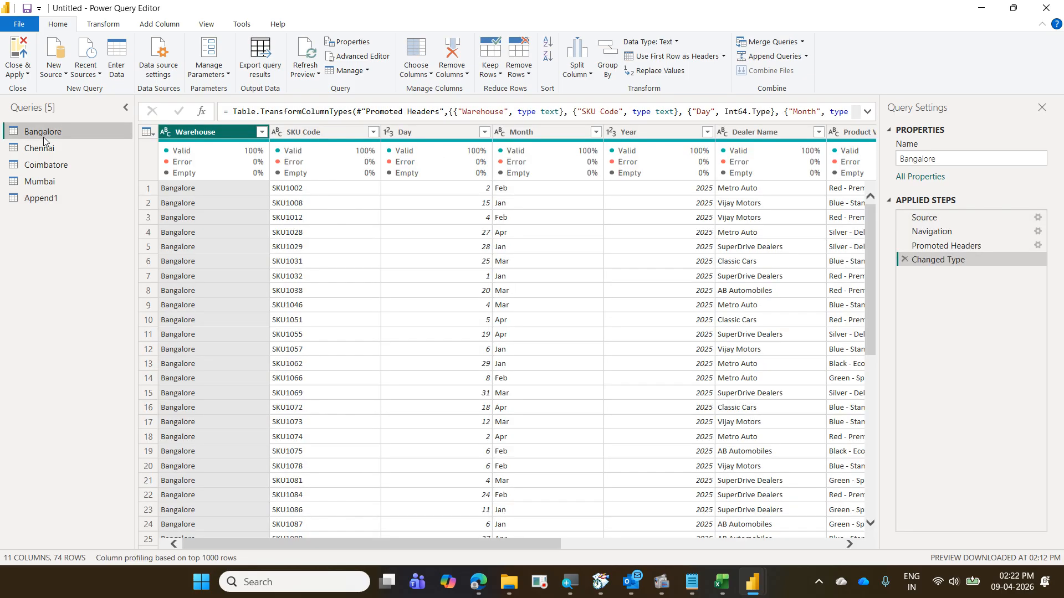
left_click(54, 199)
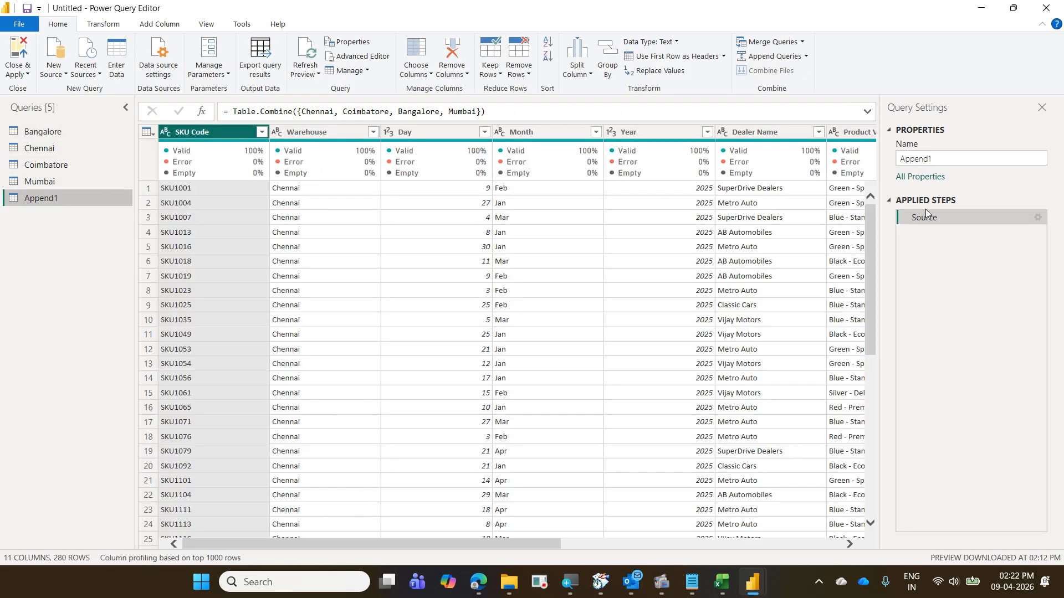
- Inspect the append settings of the combined query's Source step and the Mumbai entry among the appended tables
left_click(1037, 217)
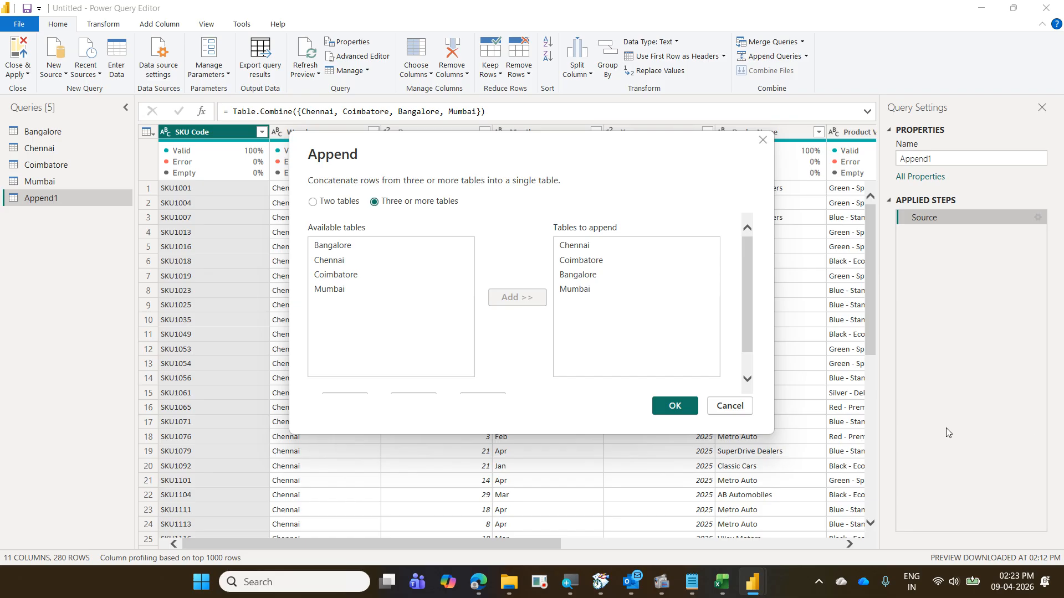
left_click(601, 290)
scroll(515, 338, "down", 1)
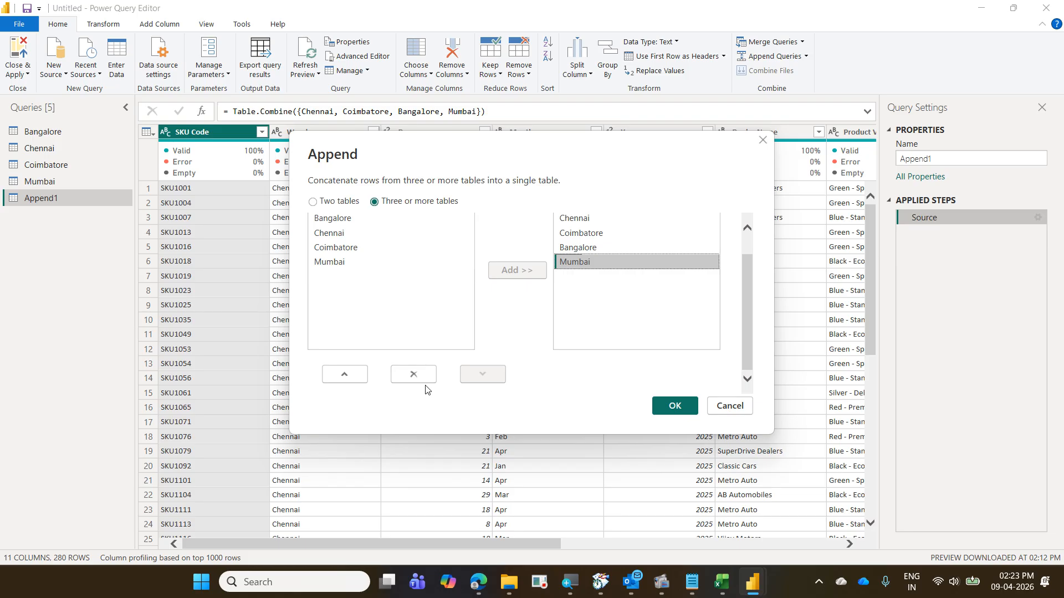
left_click(742, 409)
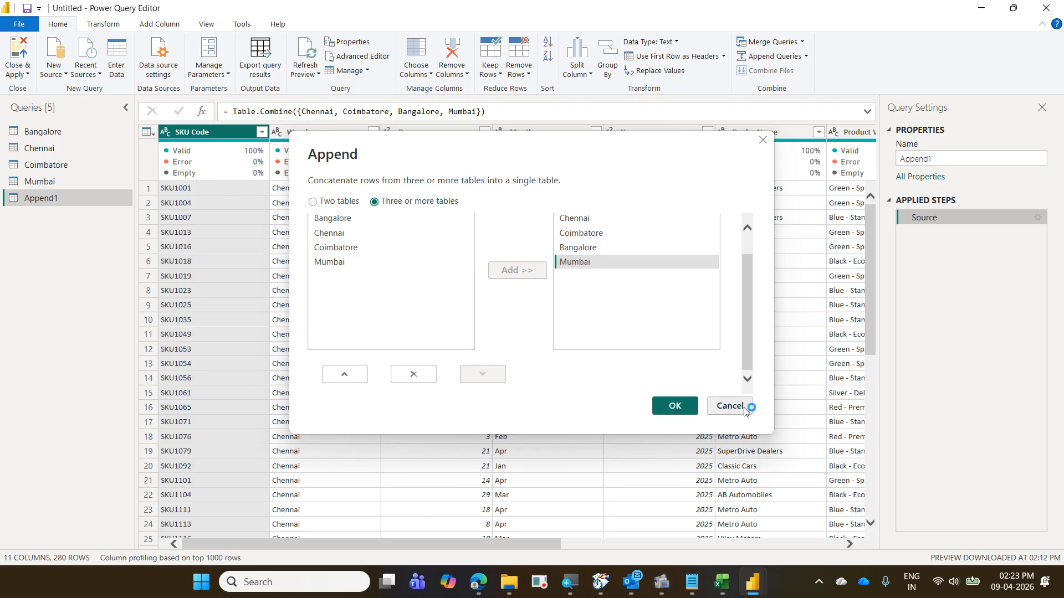
- Rename the combined query as AllWarehouseSales
right_click(45, 200)
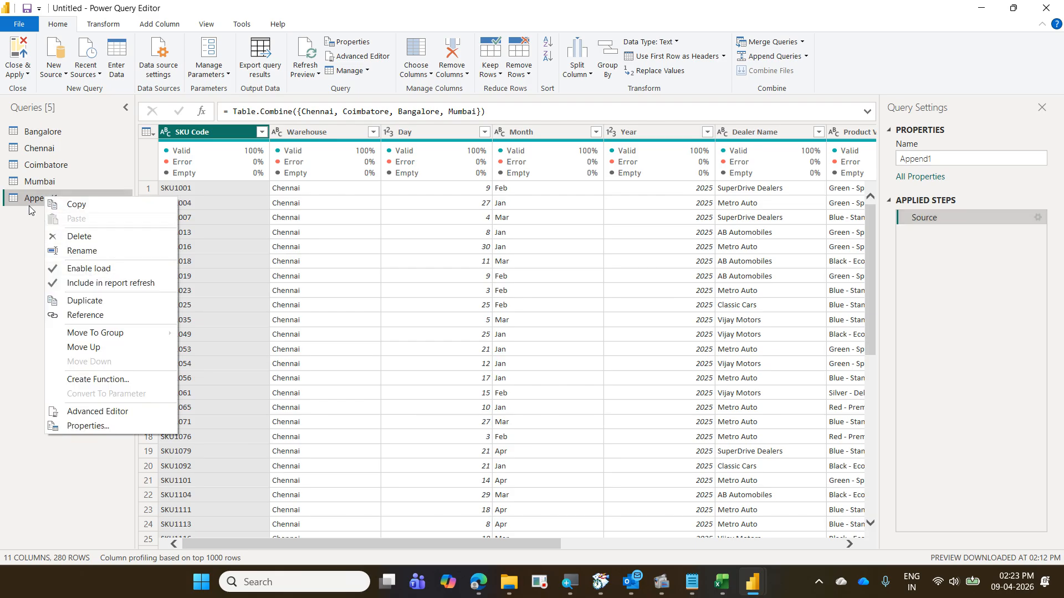
left_click(29, 205)
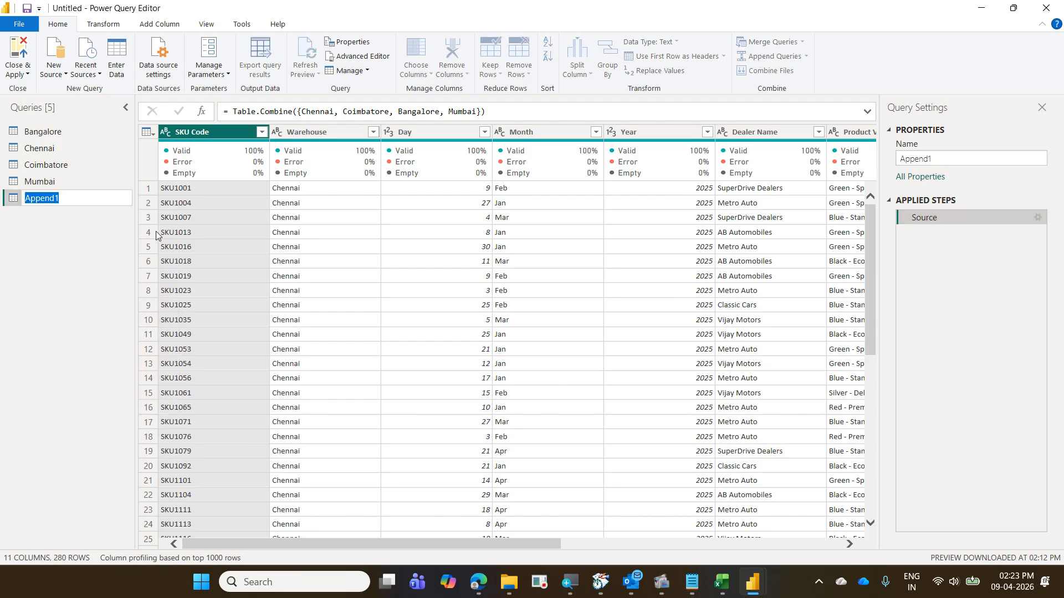
type("AllWarehouseSales")
key("Return")
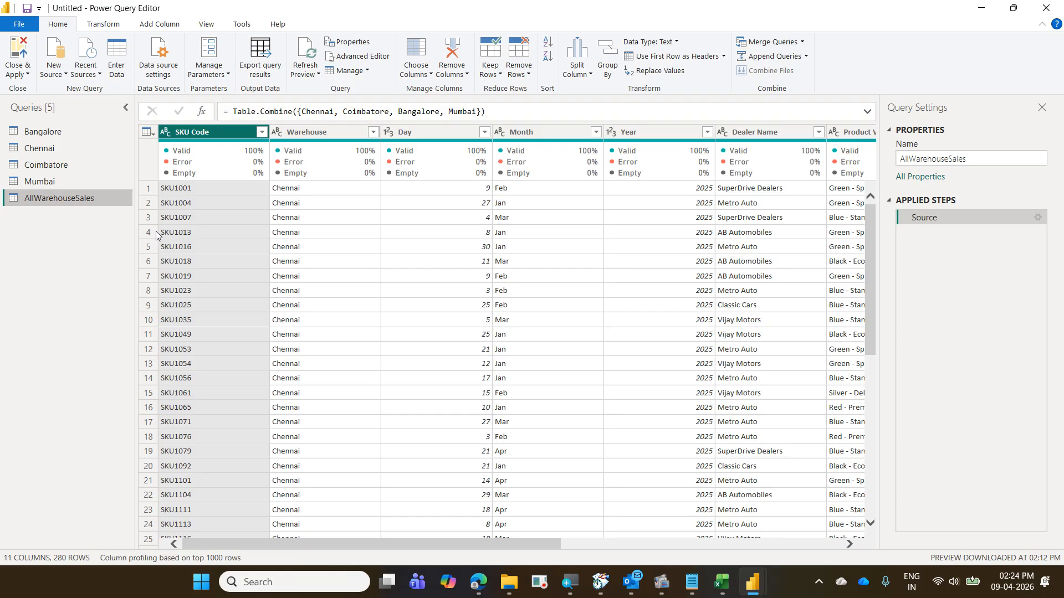
- Replace the null values in the Discount column of AllWarehouseSales with 0
left_click_drag(488, 547, 899, 542)
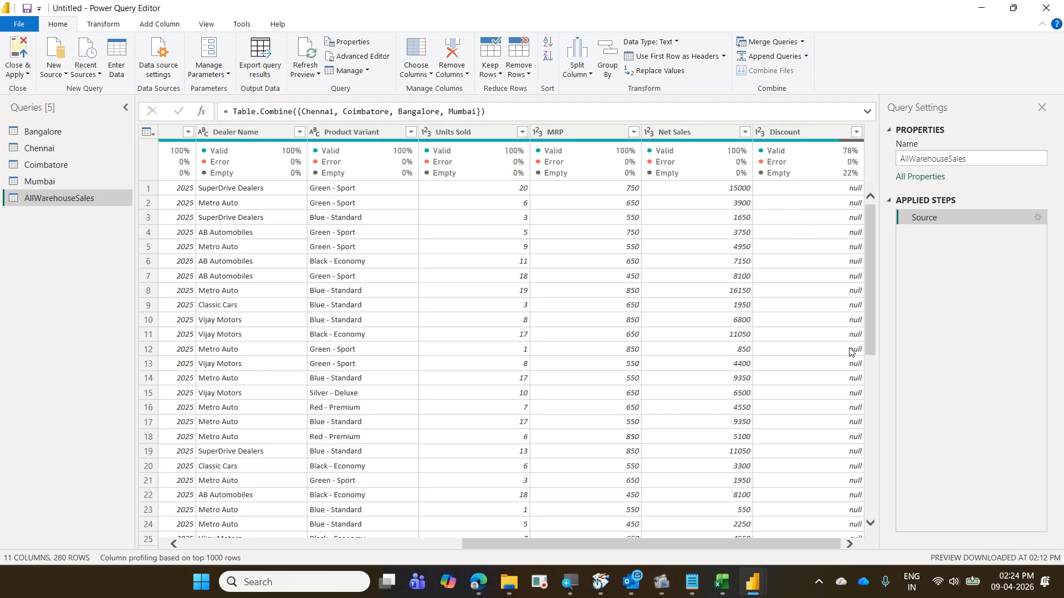
left_click(794, 132)
right_click(794, 132)
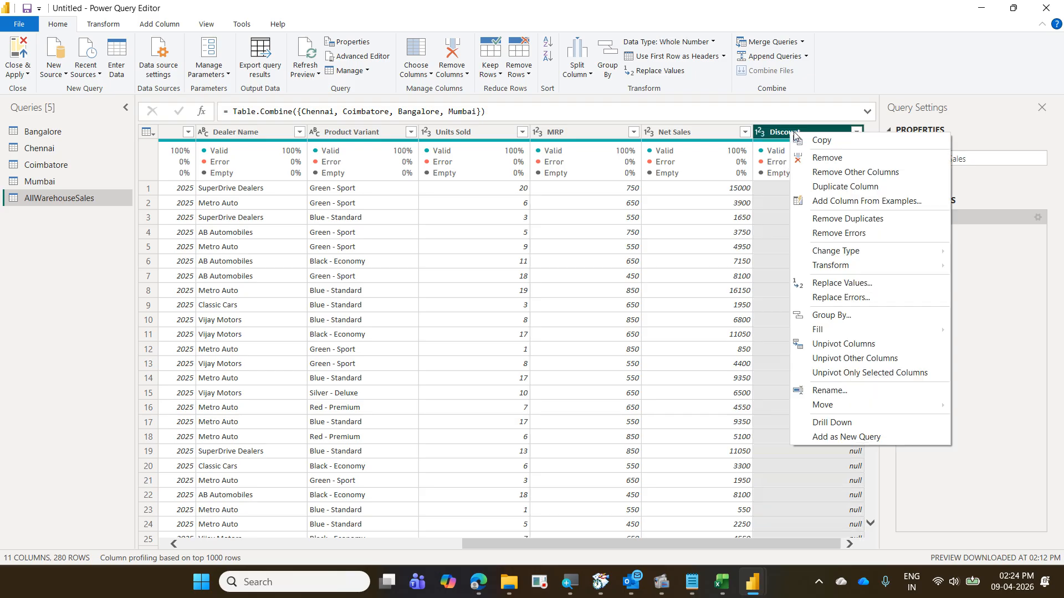
left_click(859, 283)
type("null")
key("Tab")
key("Tab")
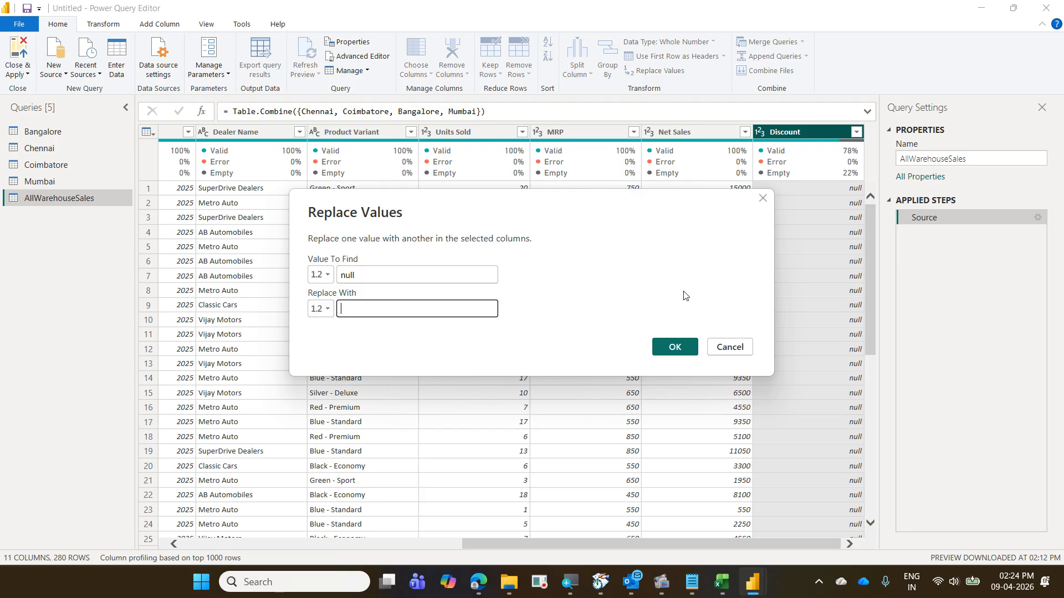
type("xg")
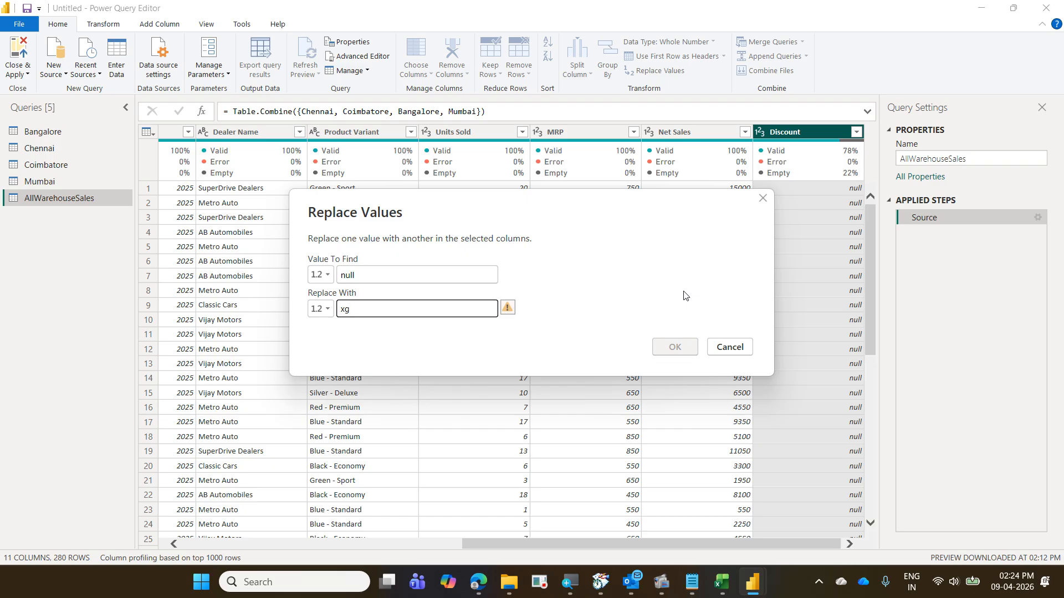
key("BackSpace")
key("BackSpace")
type("0")
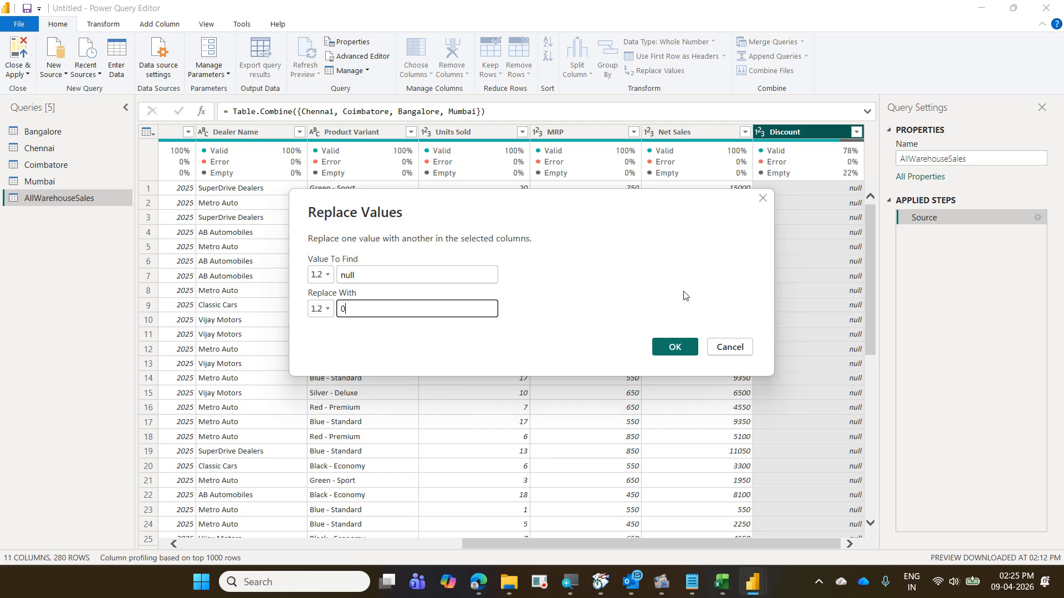
left_click(675, 347)
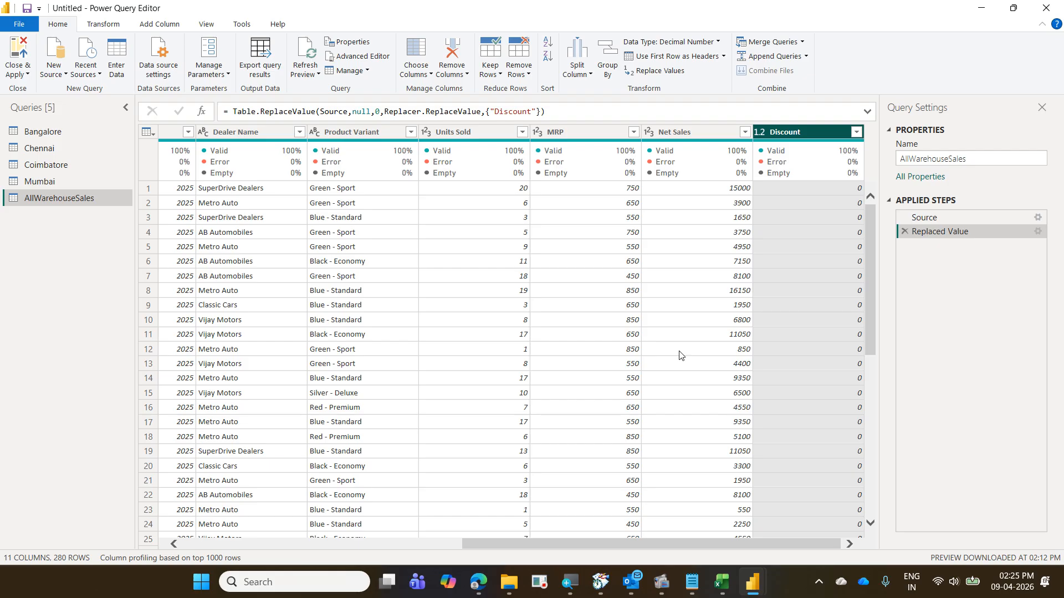
left_click_drag(686, 541, 336, 541)
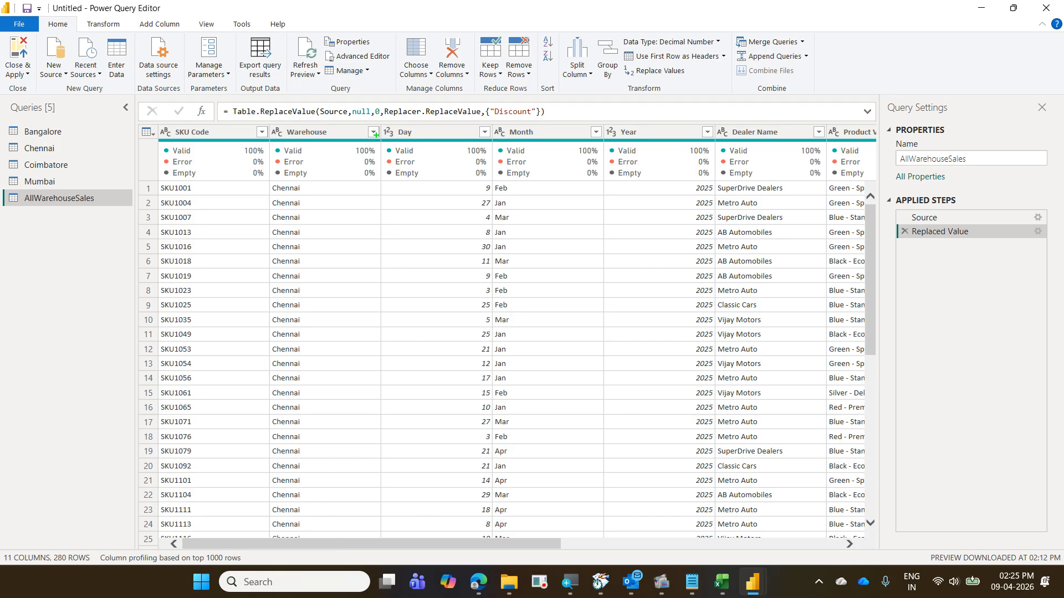
mouse_move(375, 123)
left_mouse_down()
mouse_move(504, 165)
mouse_move(660, 167)
left_mouse_up()
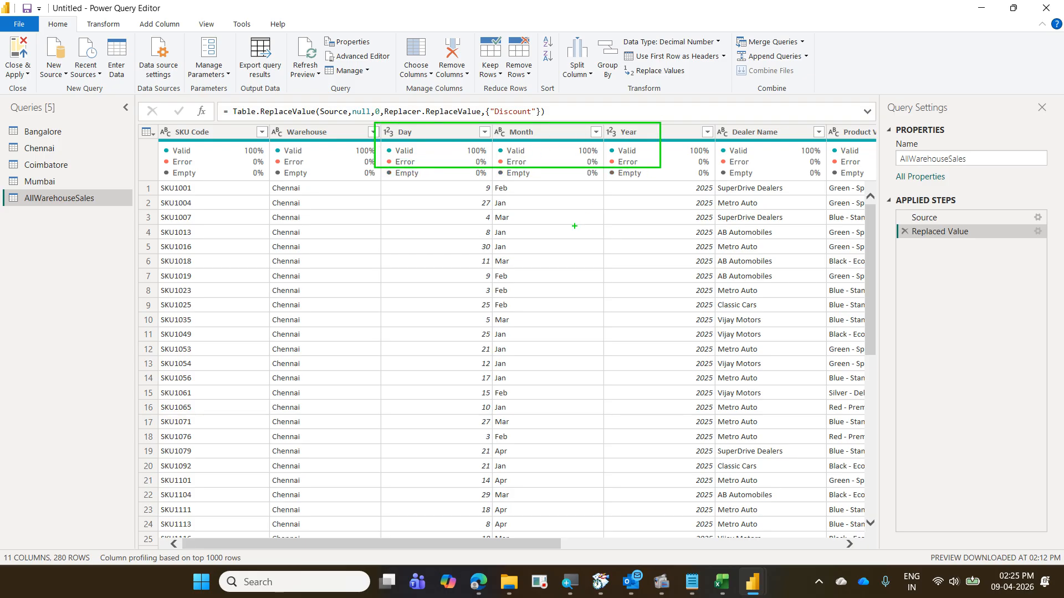
left_click_drag(616, 183, 571, 317)
type("tSKU")
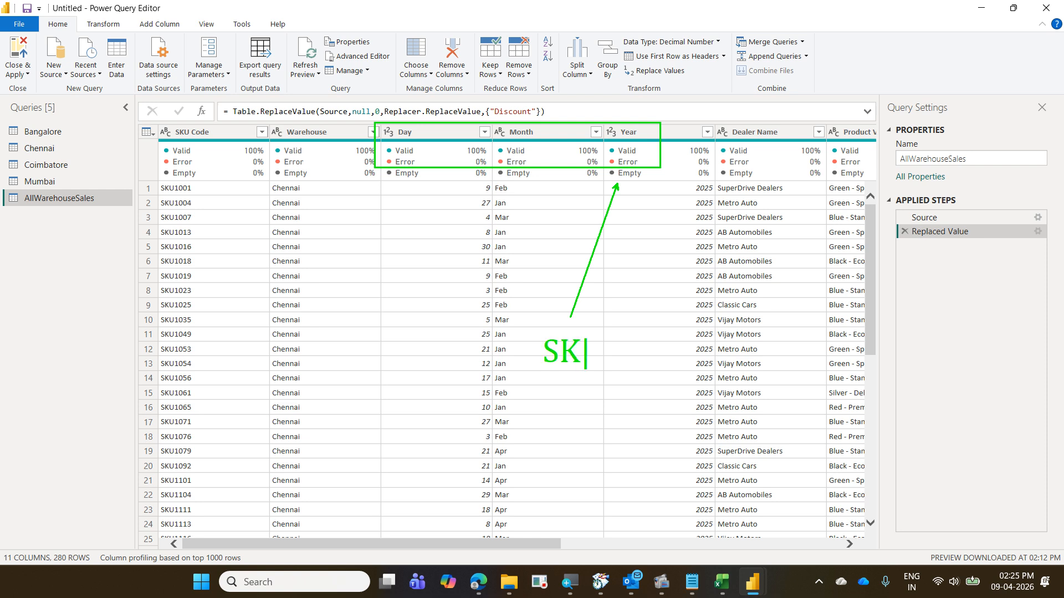
type(" Date")
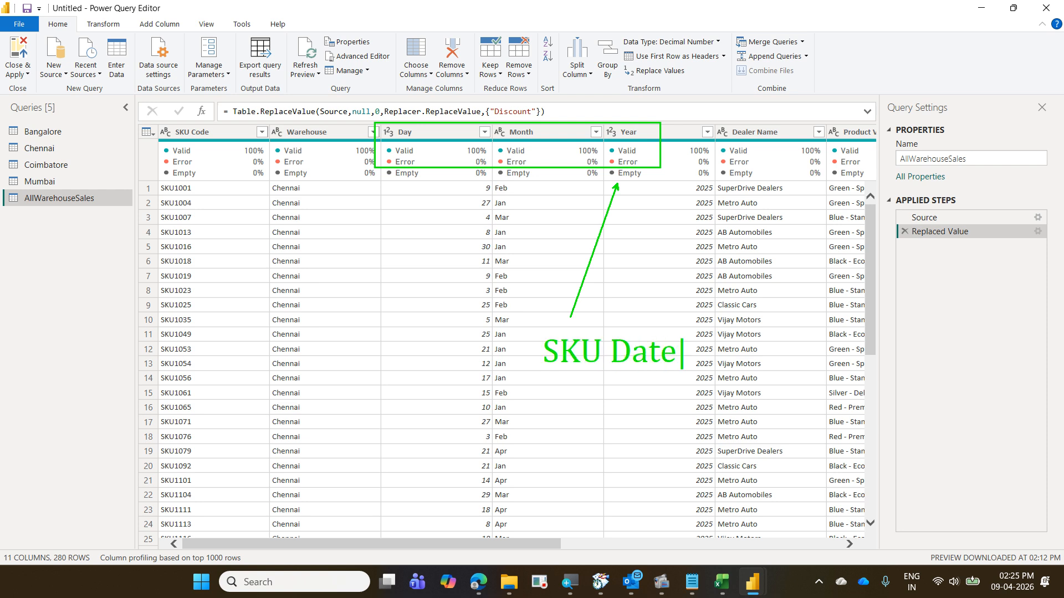
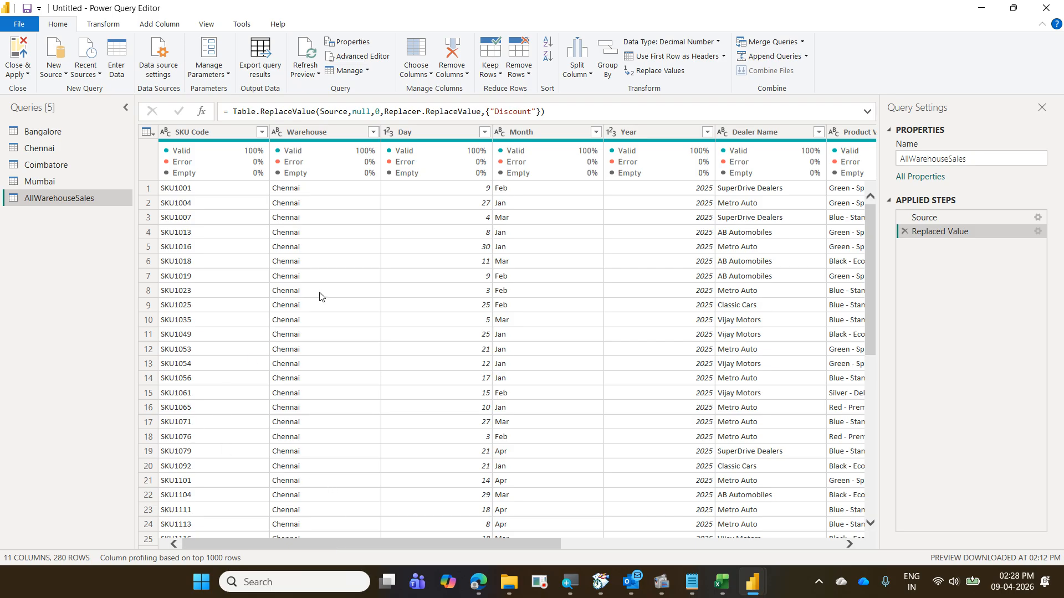
- Merge the Day, Month and Year columns into one column named SKU Date, using a custom hyphen separator
left_click(408, 132)
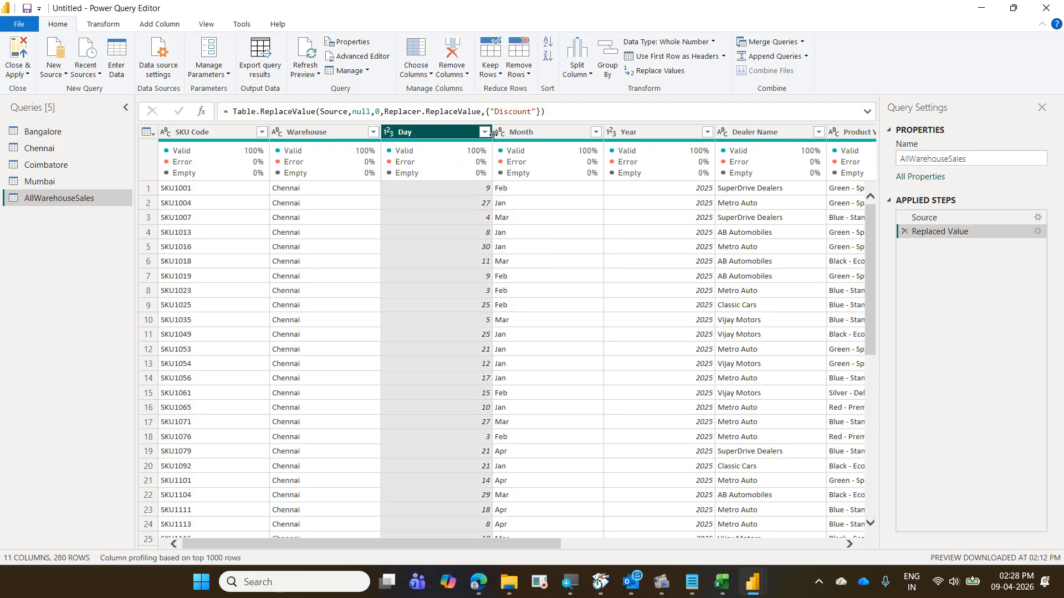
left_click(522, 133, "ctrl")
left_click(637, 133, "ctrl")
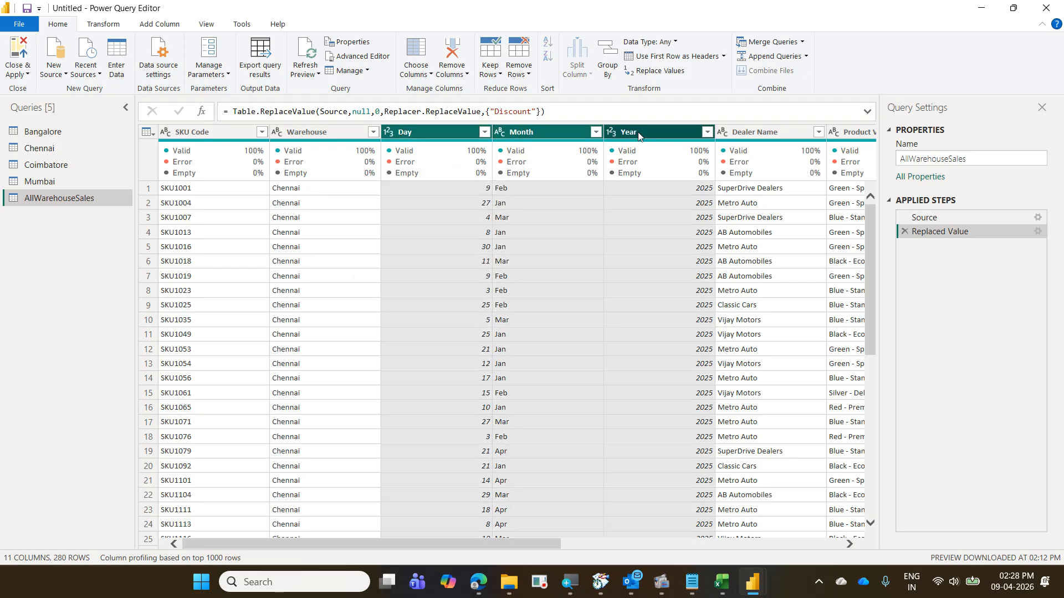
left_click(113, 26)
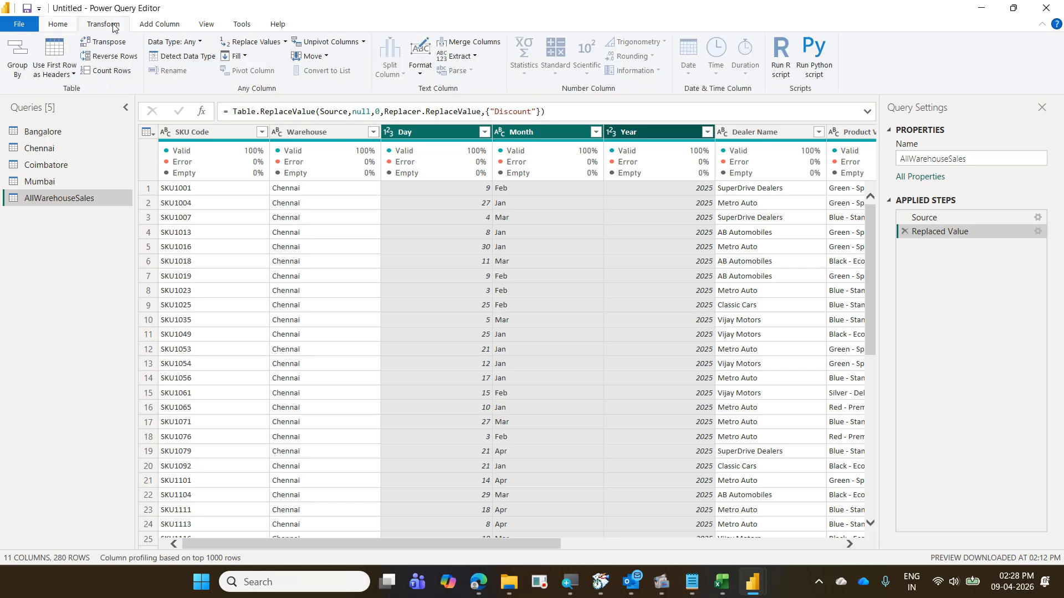
left_click(478, 43)
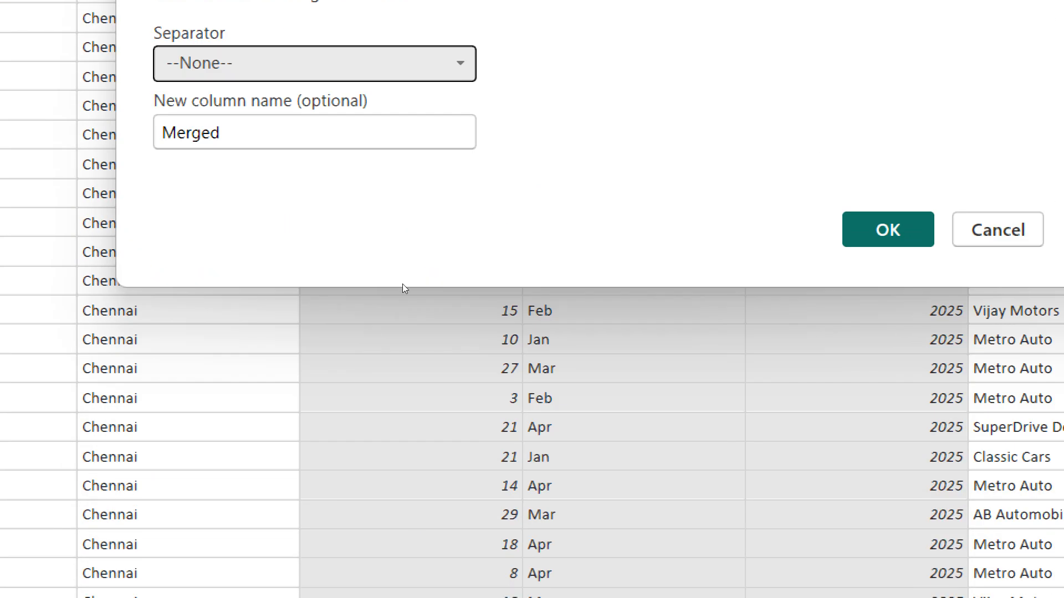
left_click(315, 307)
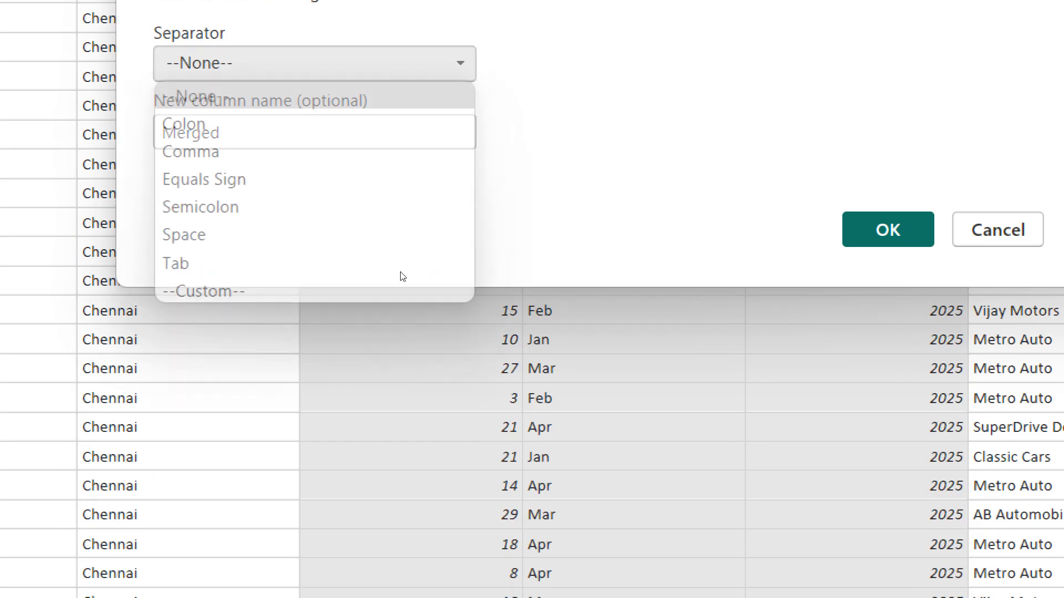
key("Down")
key("Down")
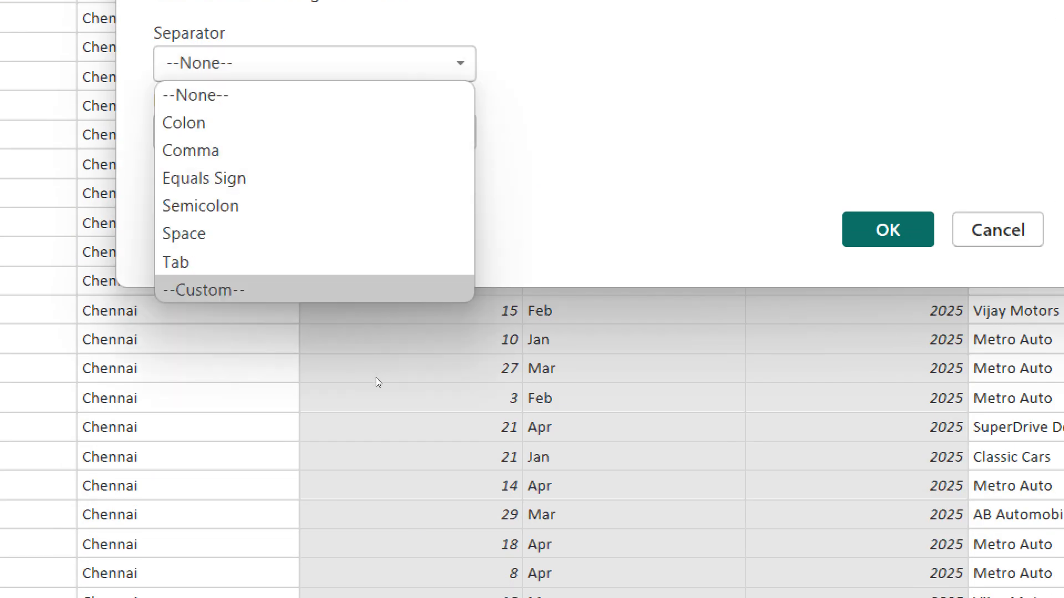
key("Return")
type("-")
key("Tab")
type("SJ")
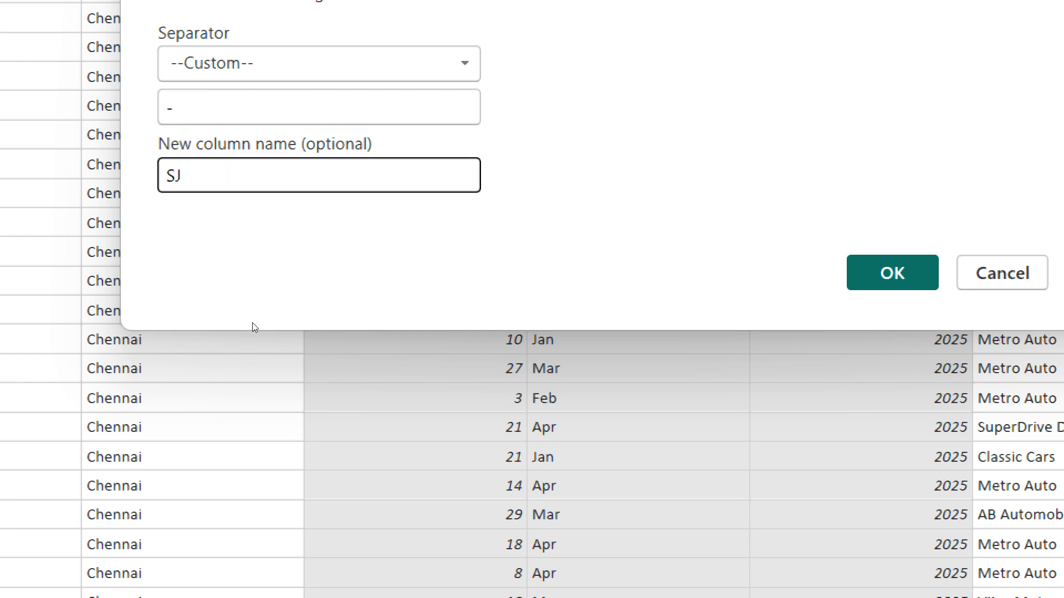
key("BackSpace")
type("KU Date")
key("Return")
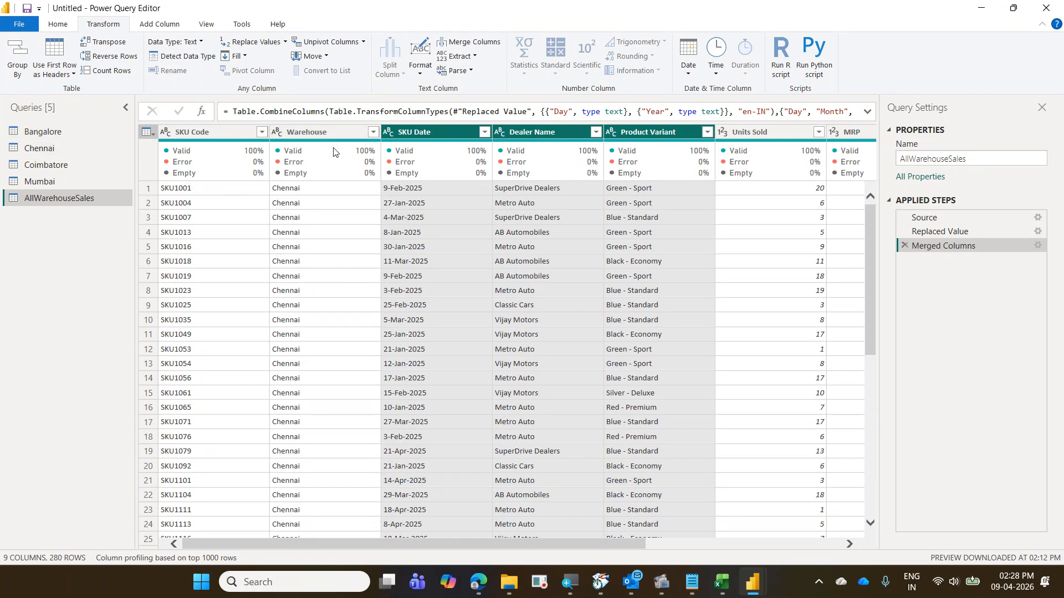
- Detect the data type of the SKU Date column in AllWarehouseSales so it is stored as a date
left_click(429, 111)
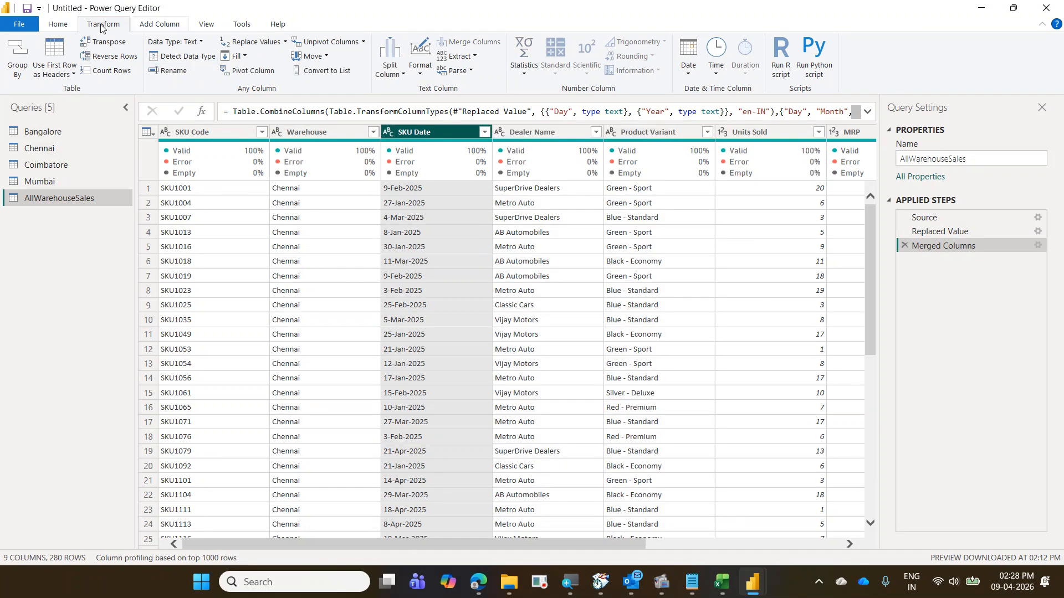
left_click(194, 58)
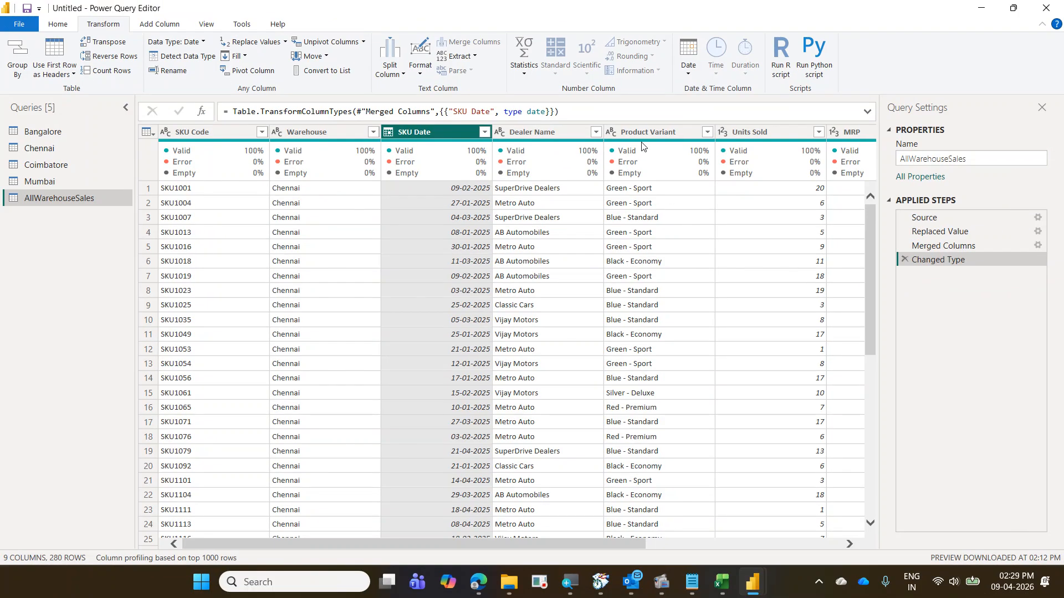
- Add a new column that extracts the text after the "- " delimiter from the Product Variant column
left_click(641, 133)
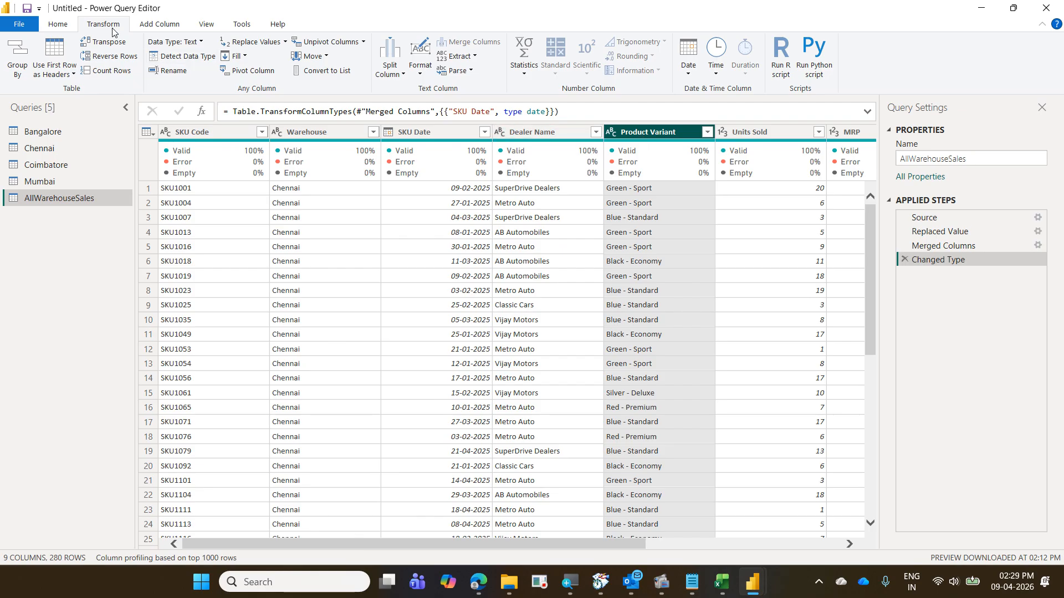
left_click(471, 60)
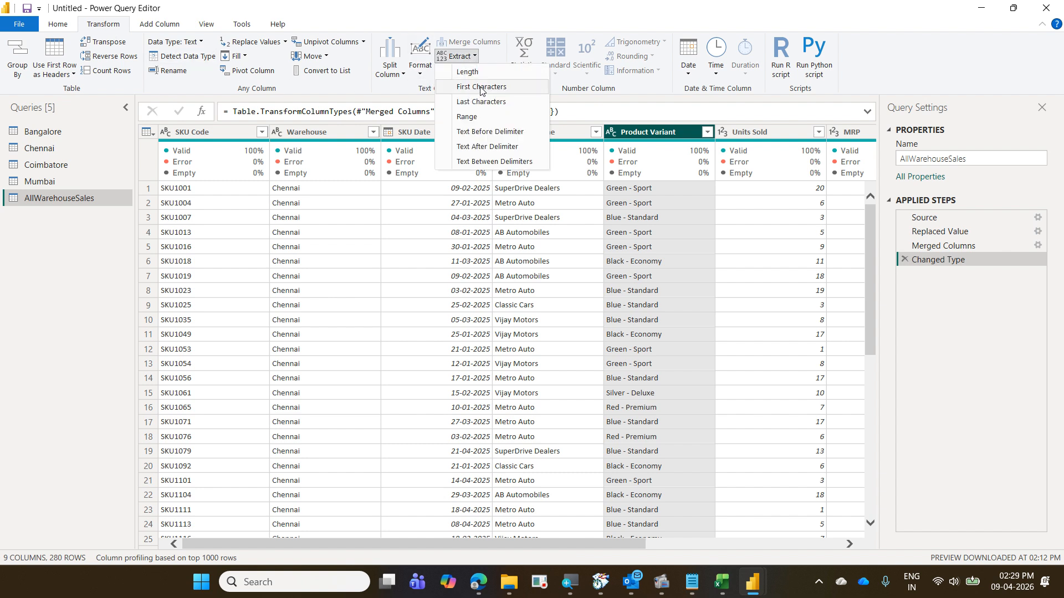
left_click(651, 133)
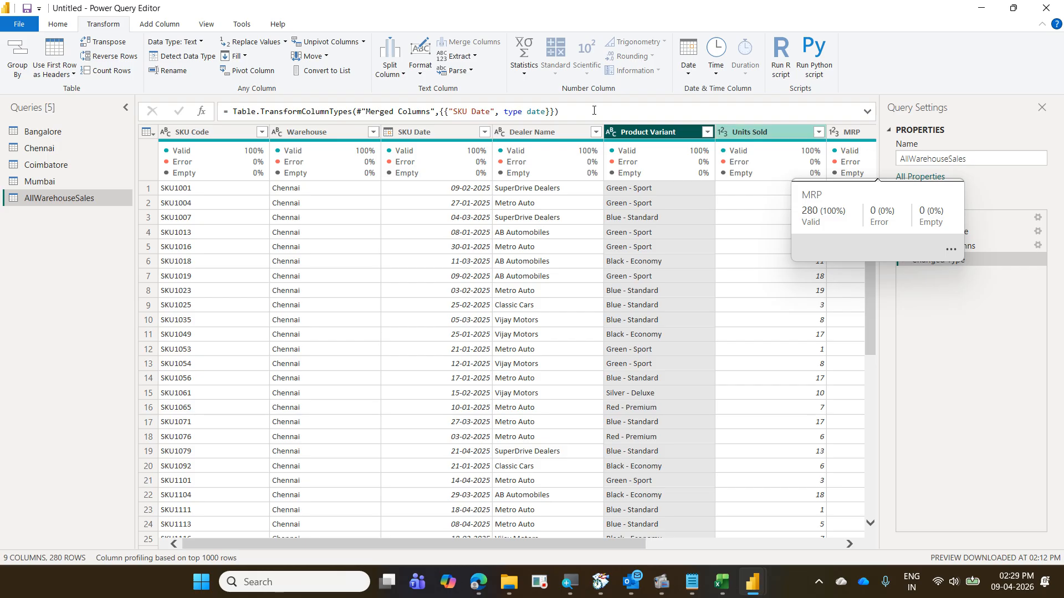
left_click(165, 26)
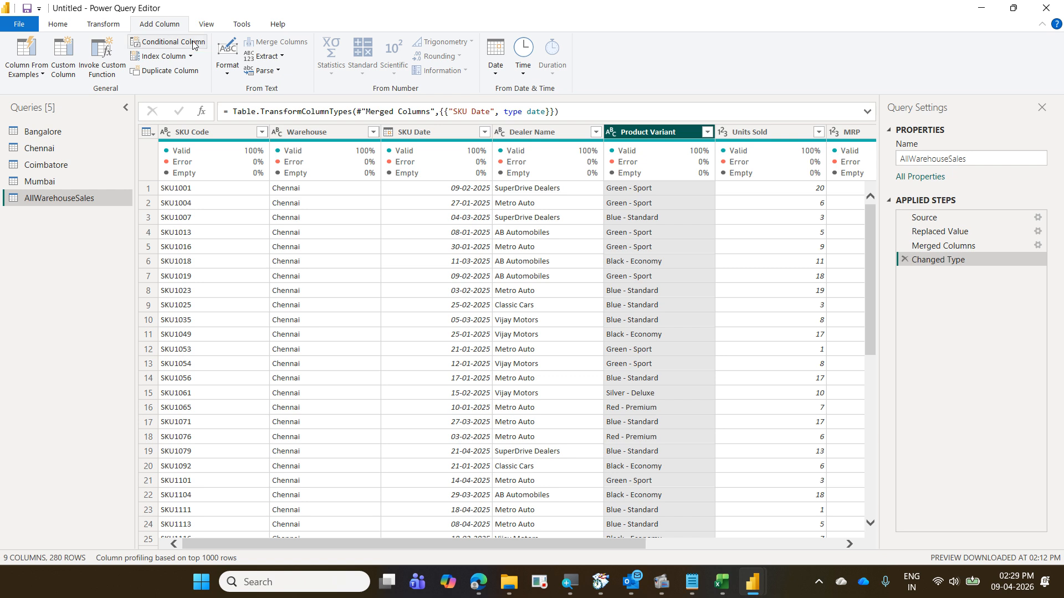
left_click(282, 58)
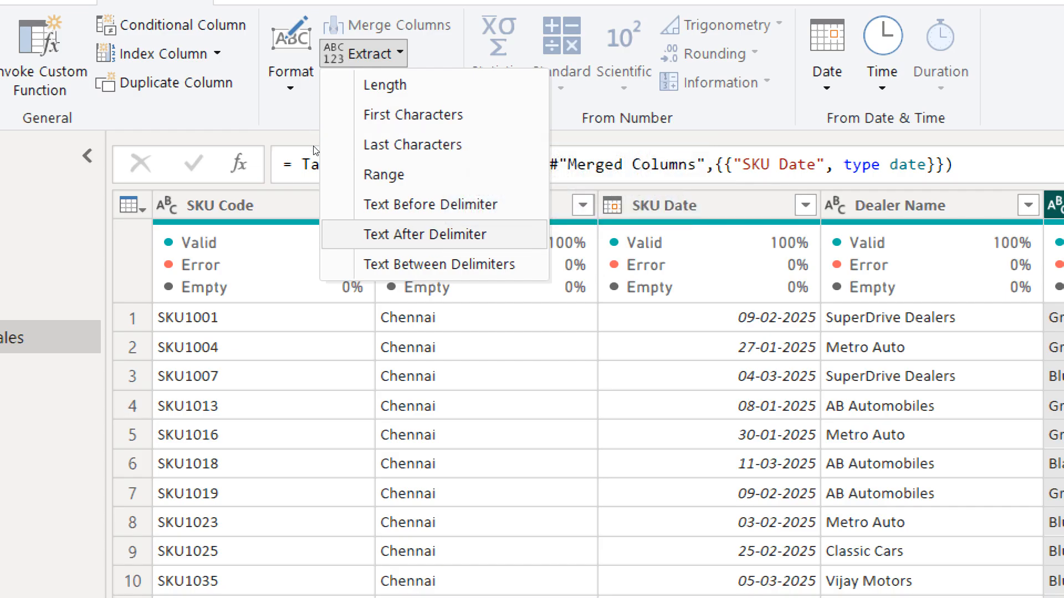
left_click(425, 234)
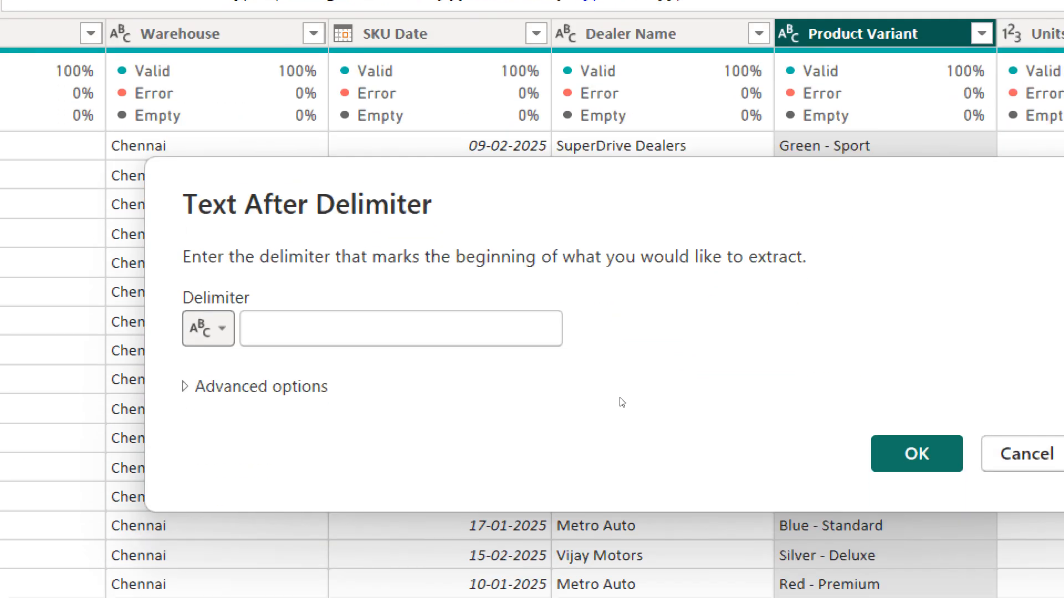
key("Tab")
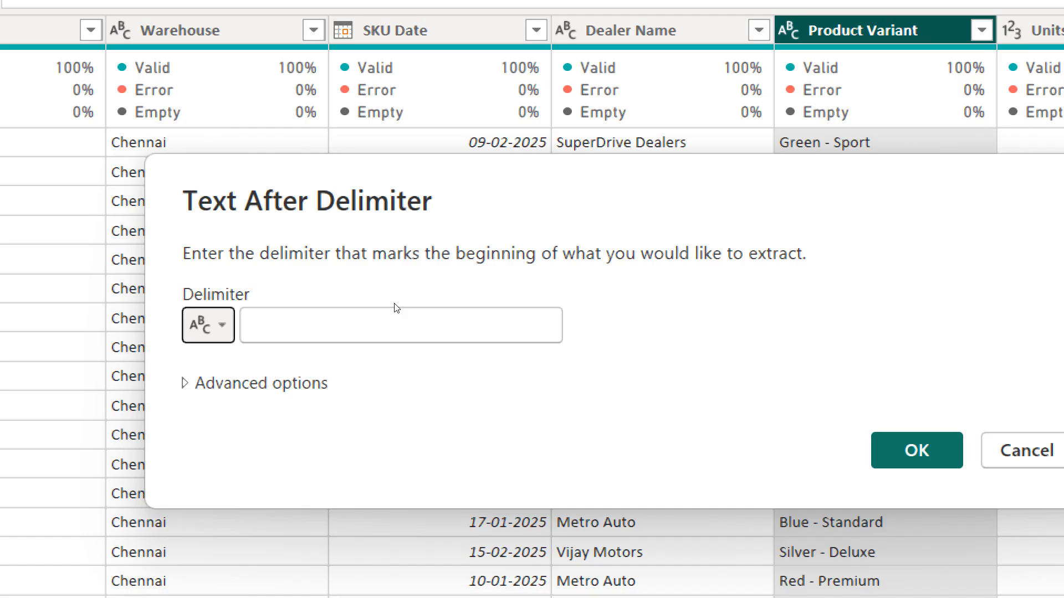
key("Tab")
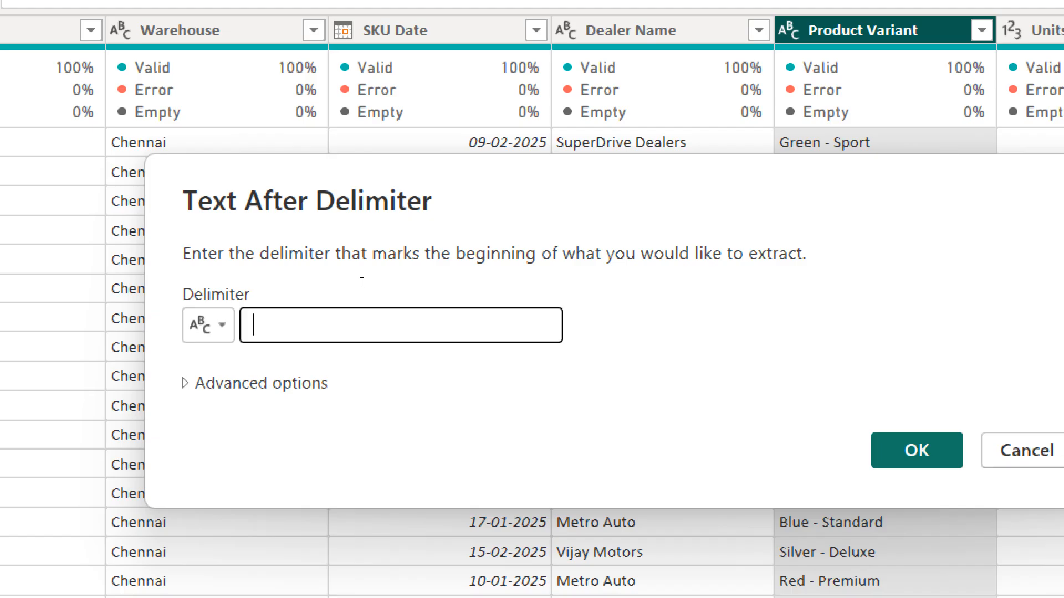
type("-")
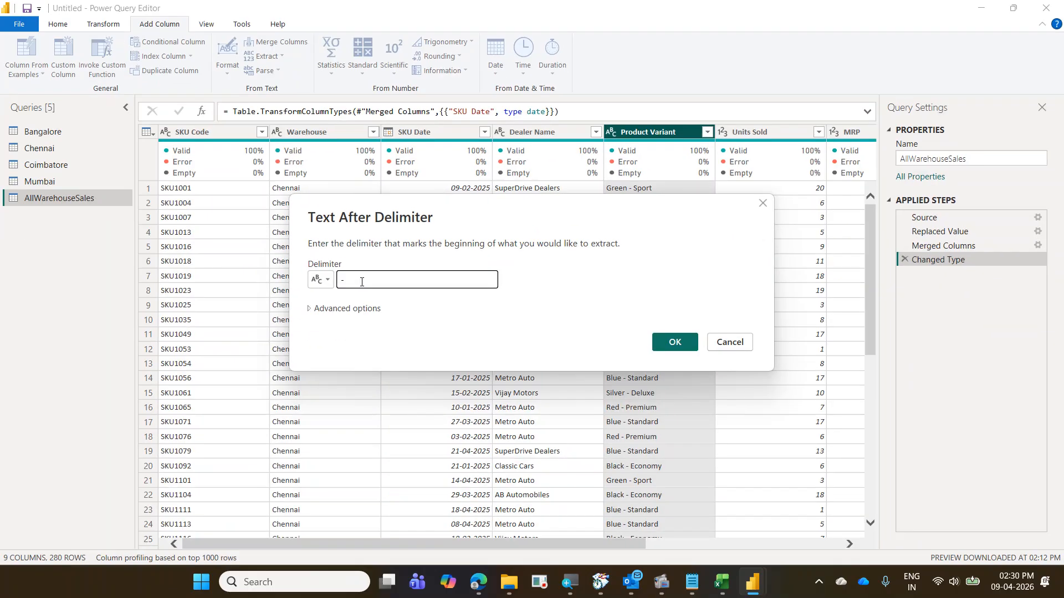
left_click(683, 343)
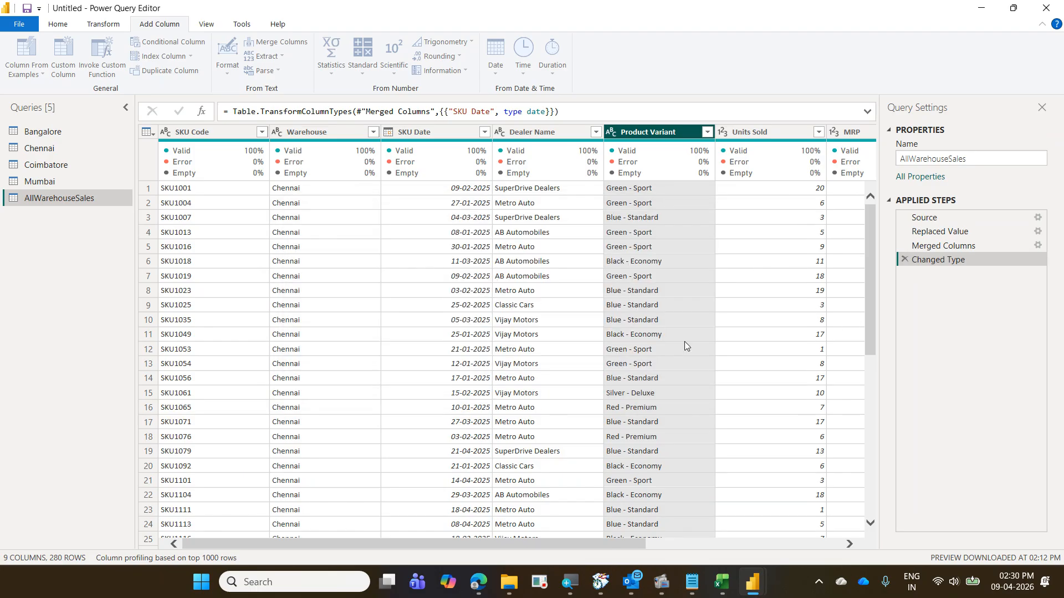
left_click_drag(569, 544, 964, 535)
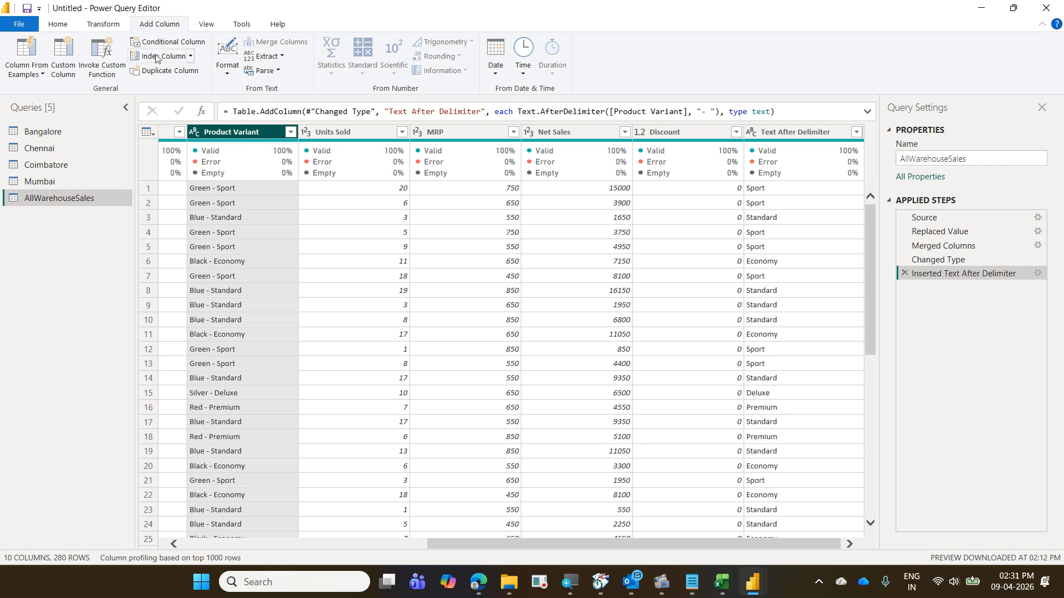
left_click(116, 25)
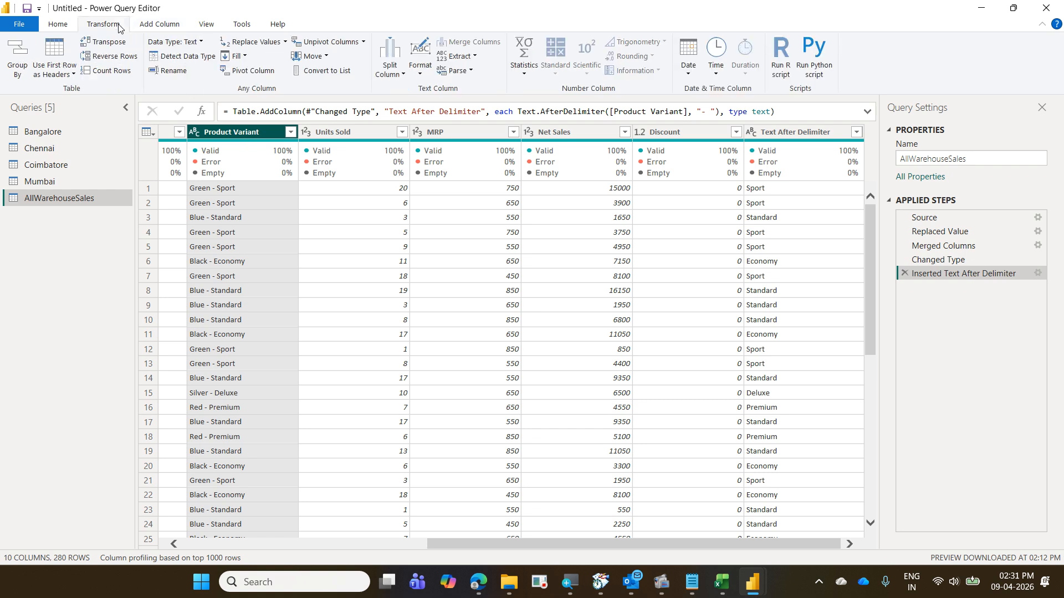
left_click(390, 72)
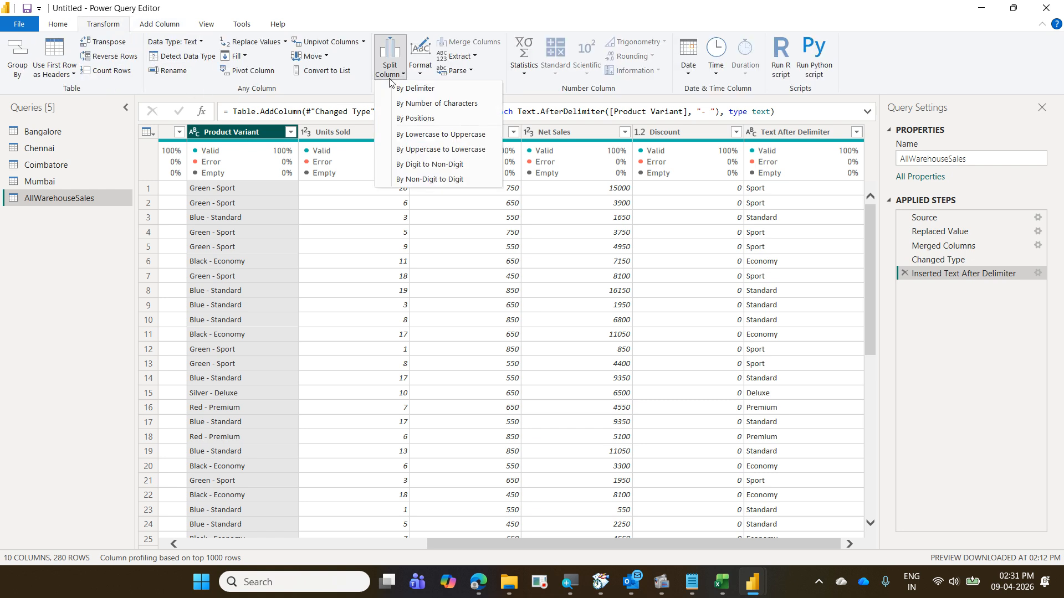
left_click(419, 88)
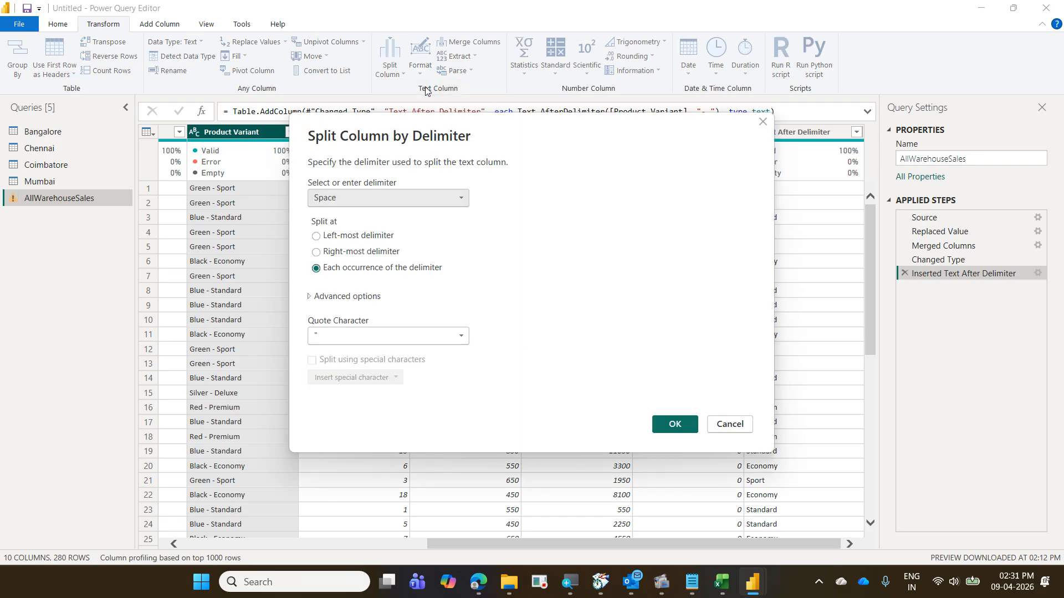
left_click(443, 203)
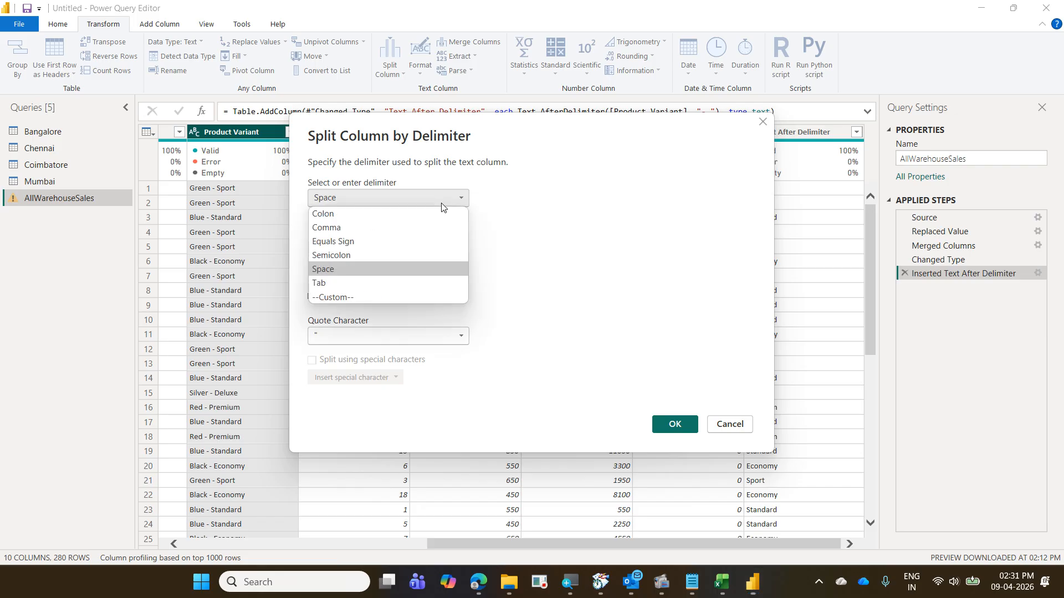
left_click(431, 292)
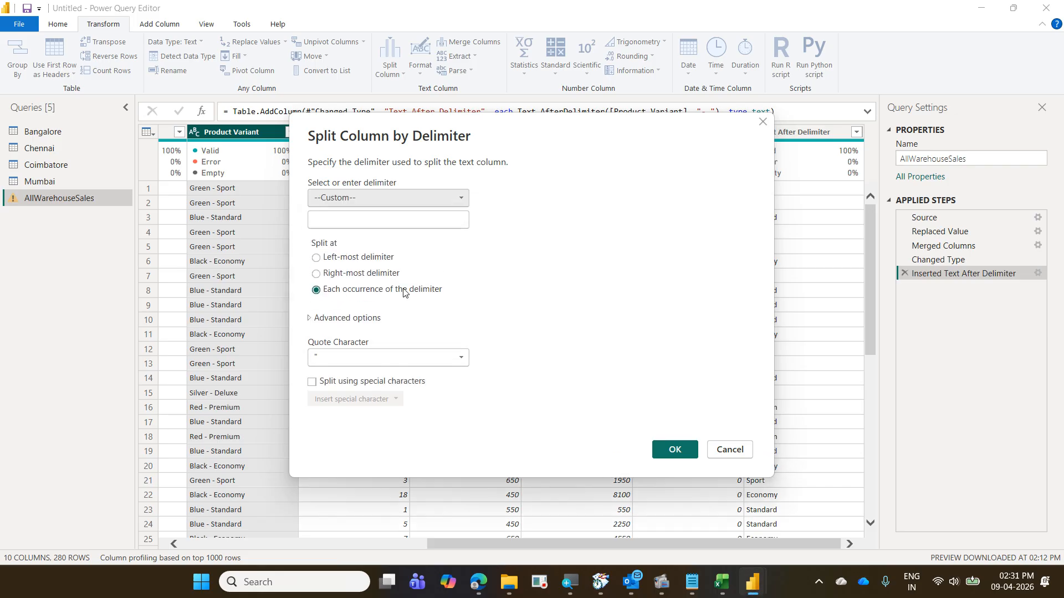
left_click(320, 221)
type("-")
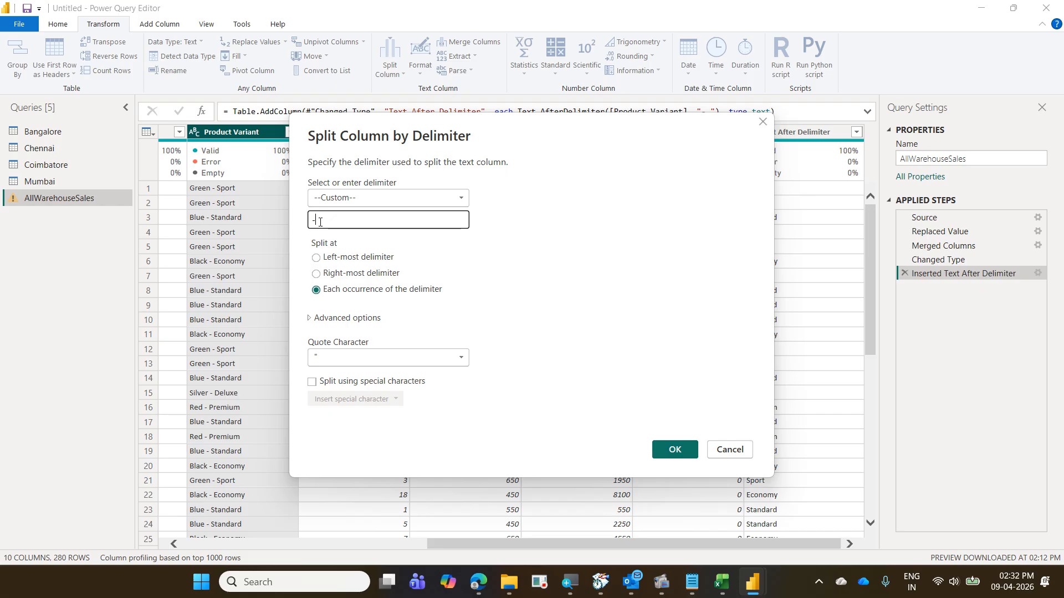
left_click(719, 452)
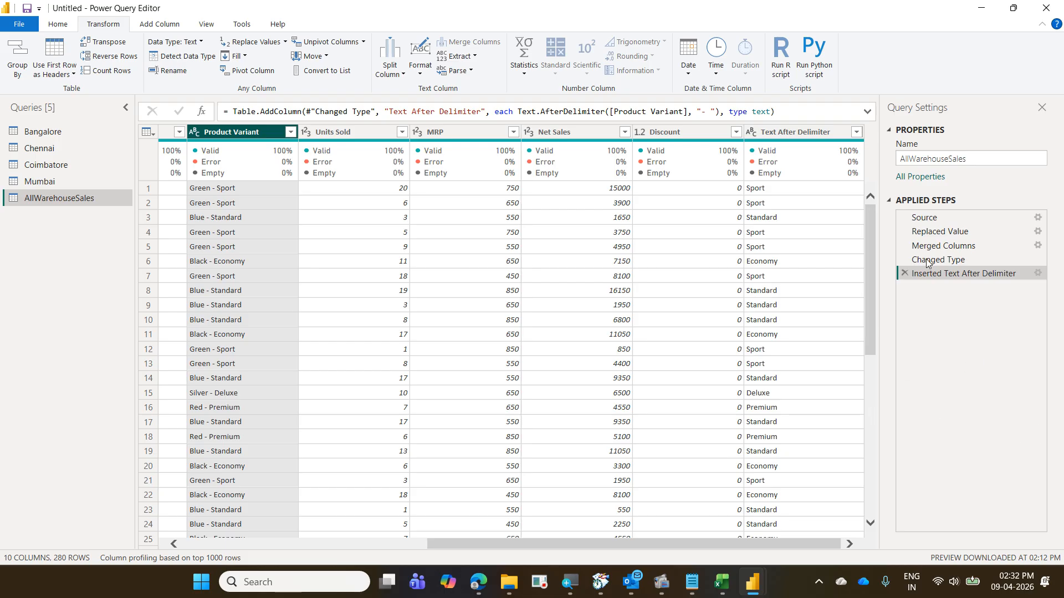
- Rename the Text After Delimiter column as Variant
left_click(786, 133)
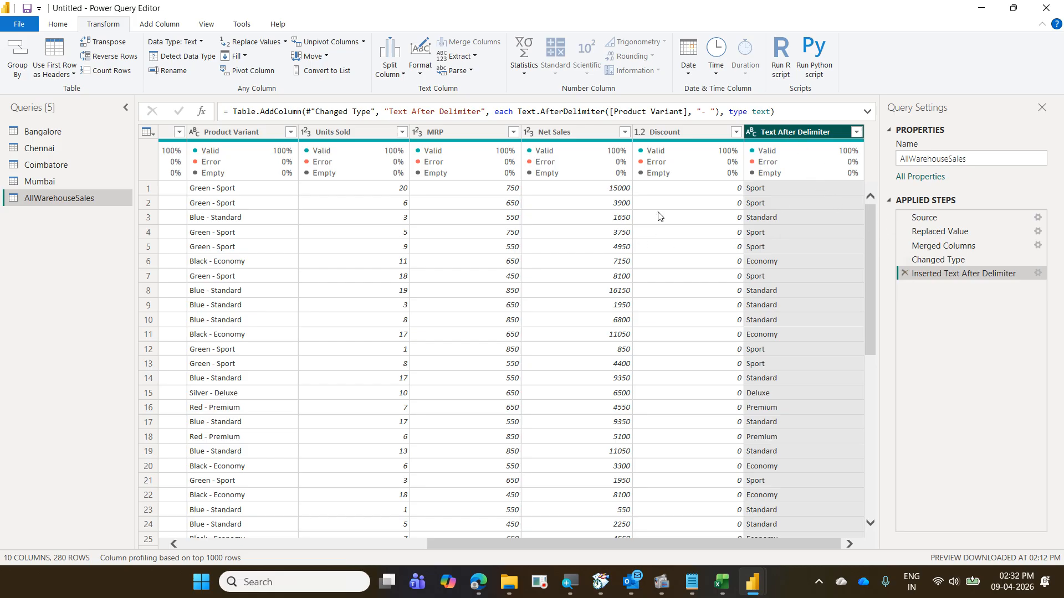
double_click(808, 136)
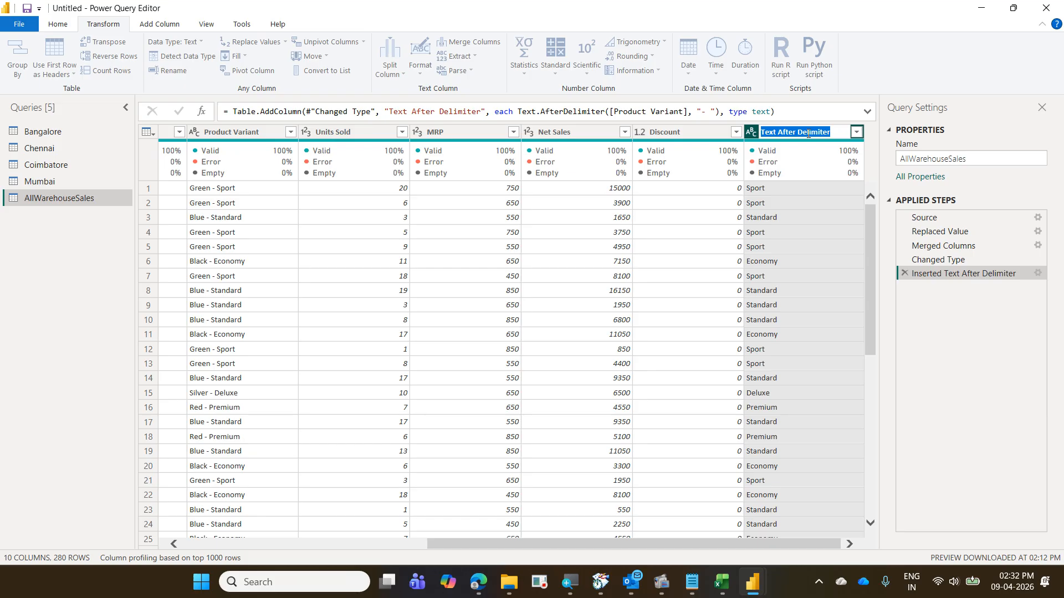
type("Variant")
key("Return")
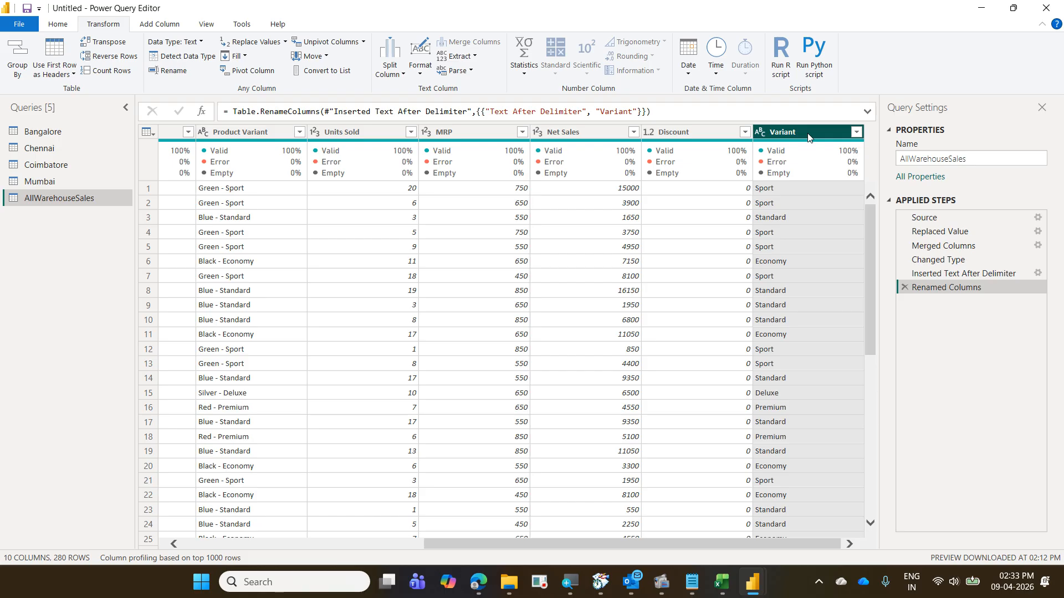
left_click_drag(808, 137, 733, 127)
left_click_drag(568, 173, 572, 180)
mouse_move(2, 115)
left_mouse_down()
mouse_move(100, 190)
mouse_move(123, 226)
left_mouse_up()
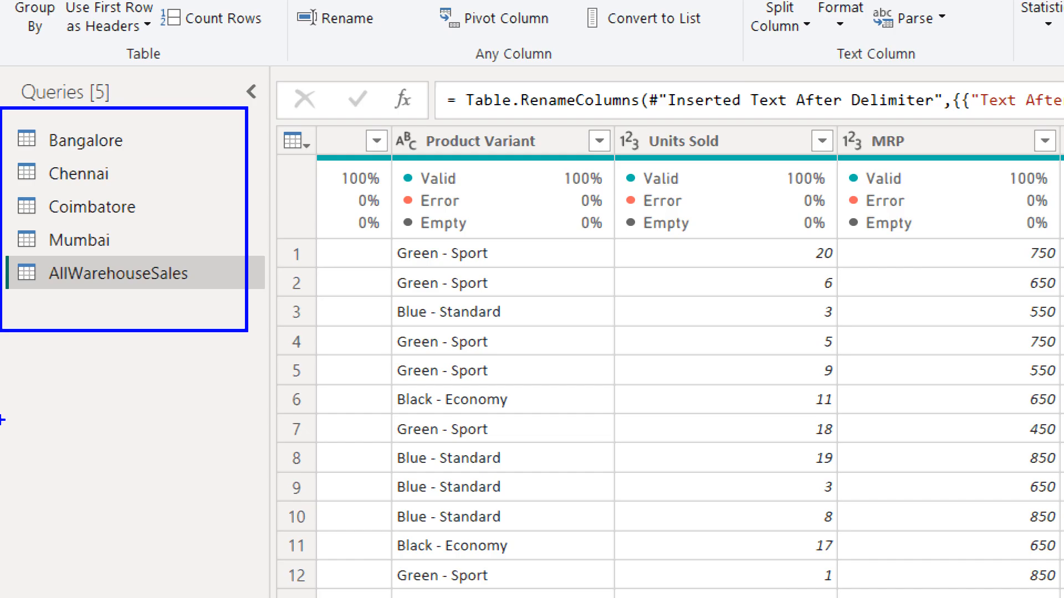
mouse_move(32, 304)
left_mouse_down()
mouse_move(238, 271)
mouse_move(40, 254)
mouse_move(3, 277)
mouse_move(39, 311)
left_mouse_up()
left_click(137, 142)
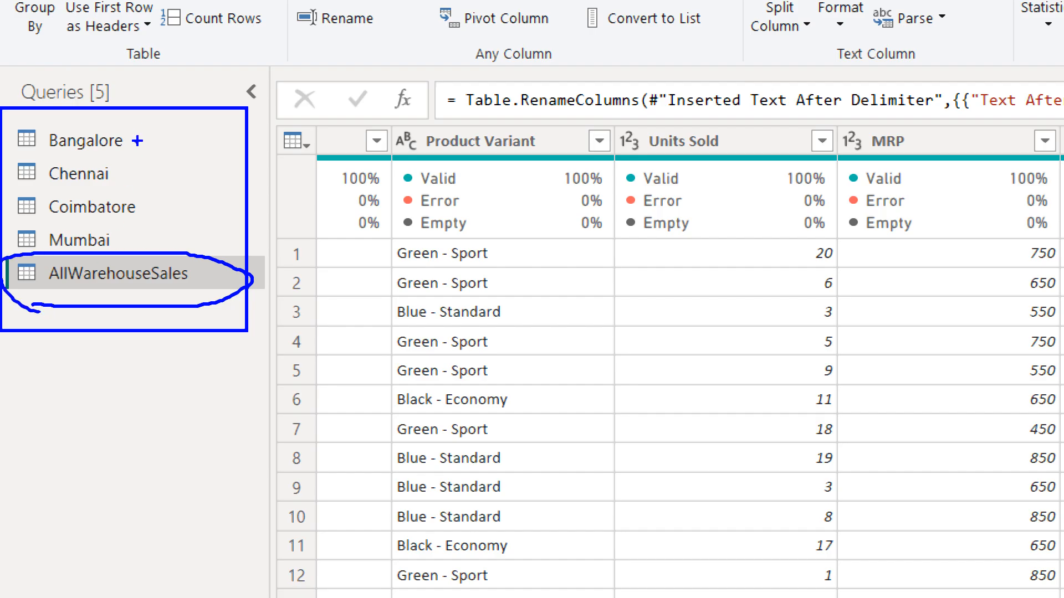
left_click_drag(131, 160, 142, 150)
left_click_drag(141, 201, 168, 189)
left_click_drag(134, 226, 184, 200)
left_click_drag(173, 135, 109, 232)
left_click_drag(78, 161, 225, 250)
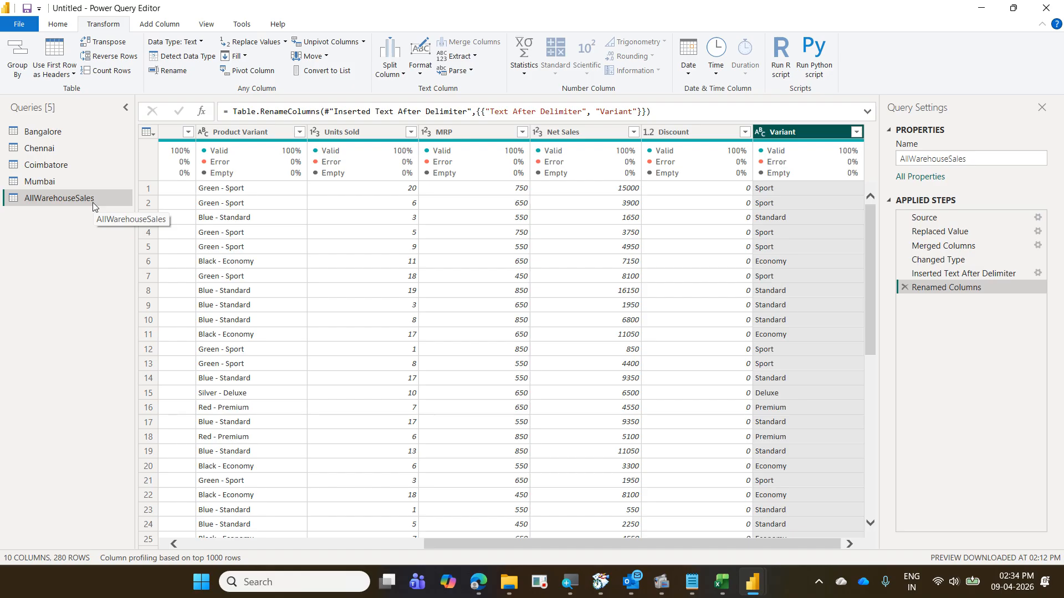
- Disable the Enable load option of the Bangalore query
left_click(73, 137)
right_click(73, 137)
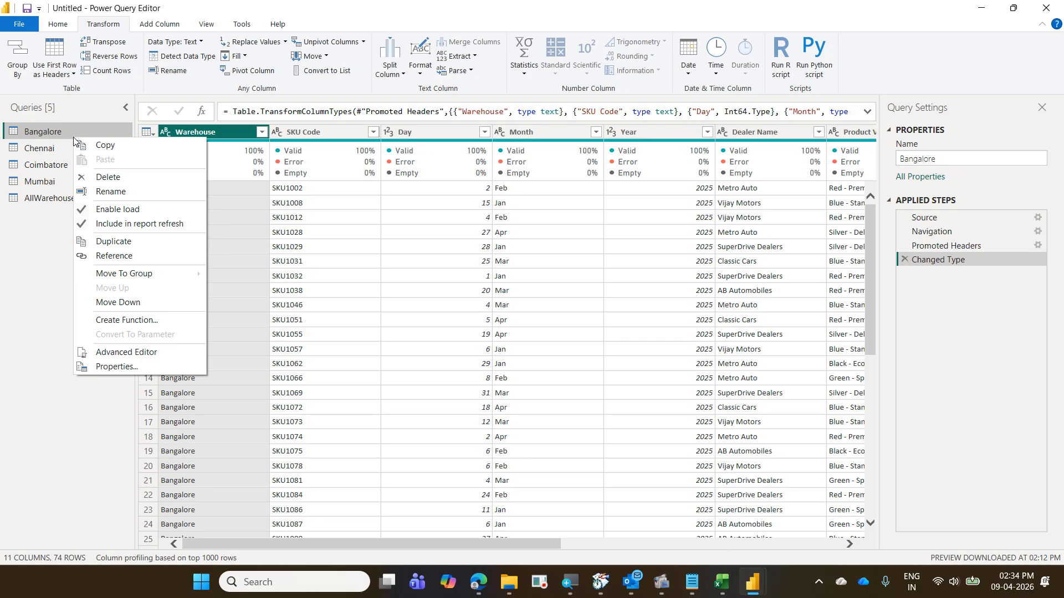
left_click_drag(76, 202, 147, 216)
key("Escape")
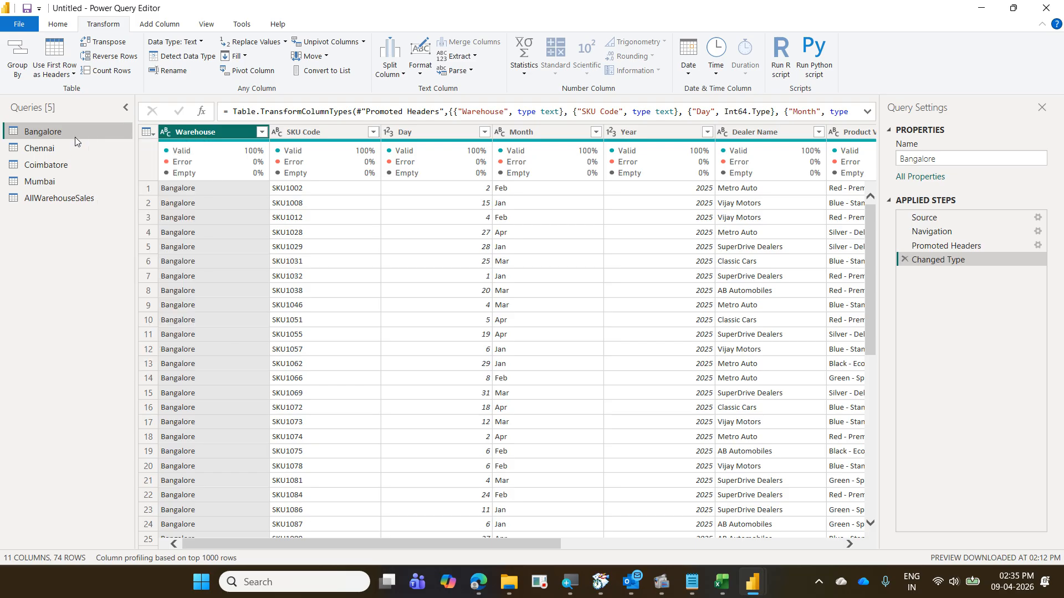
right_click(75, 137)
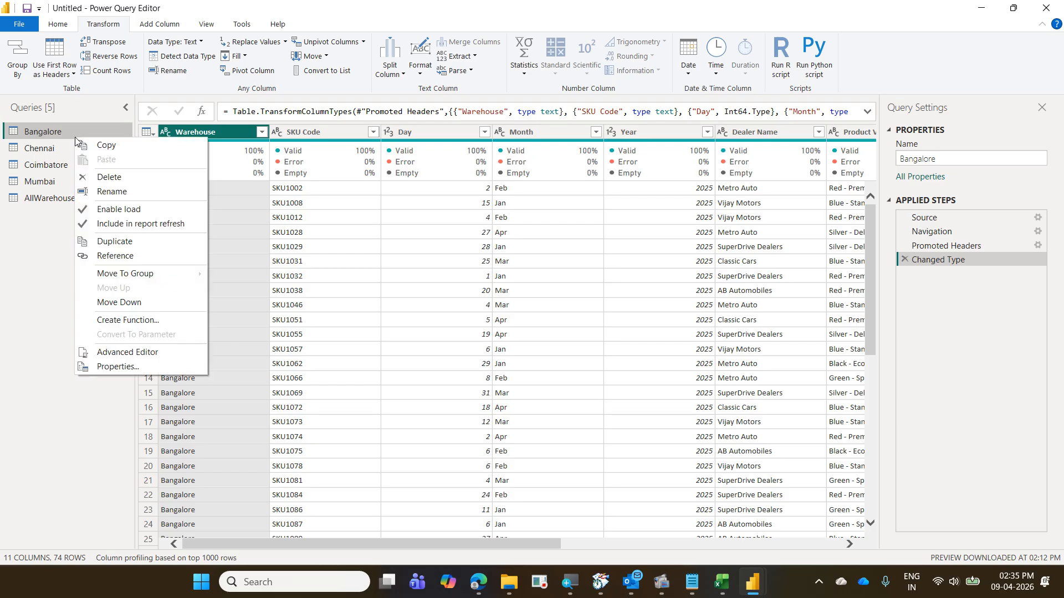
left_click(113, 217)
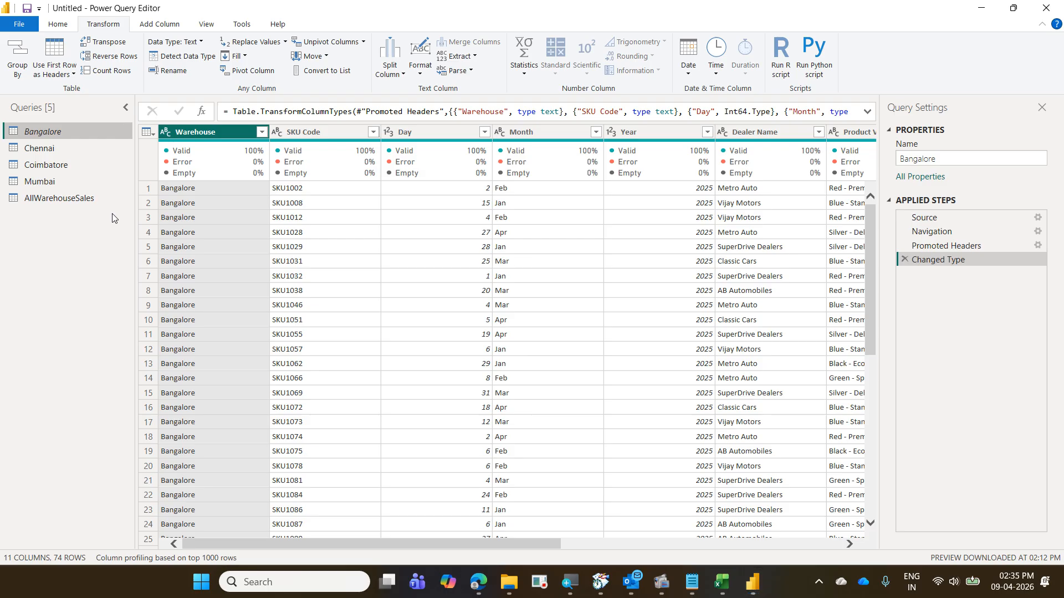
- Disable the Enable load option of the Chennai, Coimbatore and Mumbai queries as well
left_click(39, 148)
right_click(39, 148)
left_click(130, 217)
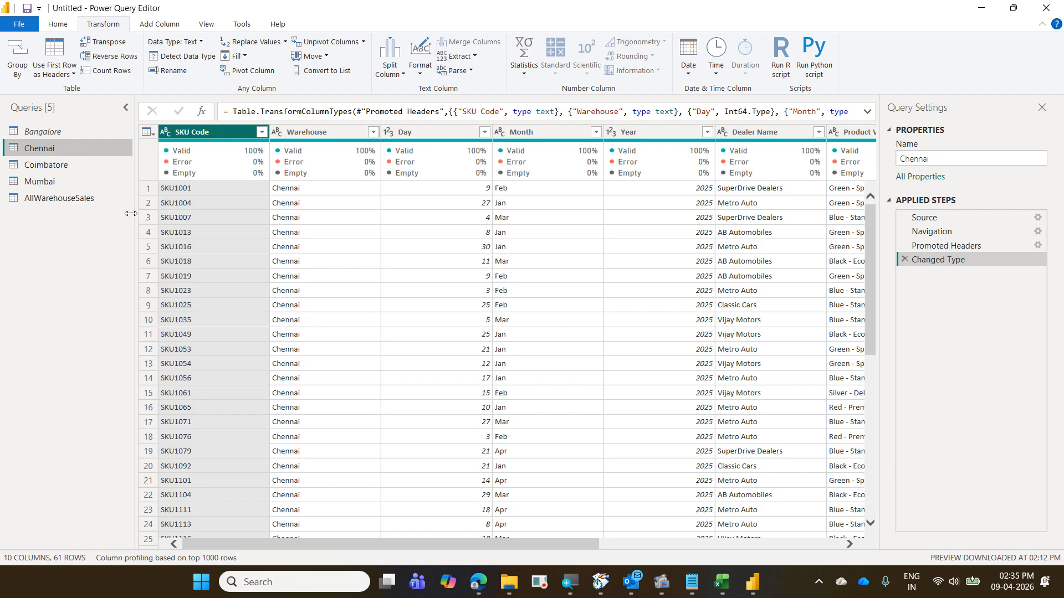
left_click(84, 167)
right_click(84, 168)
left_click(130, 239)
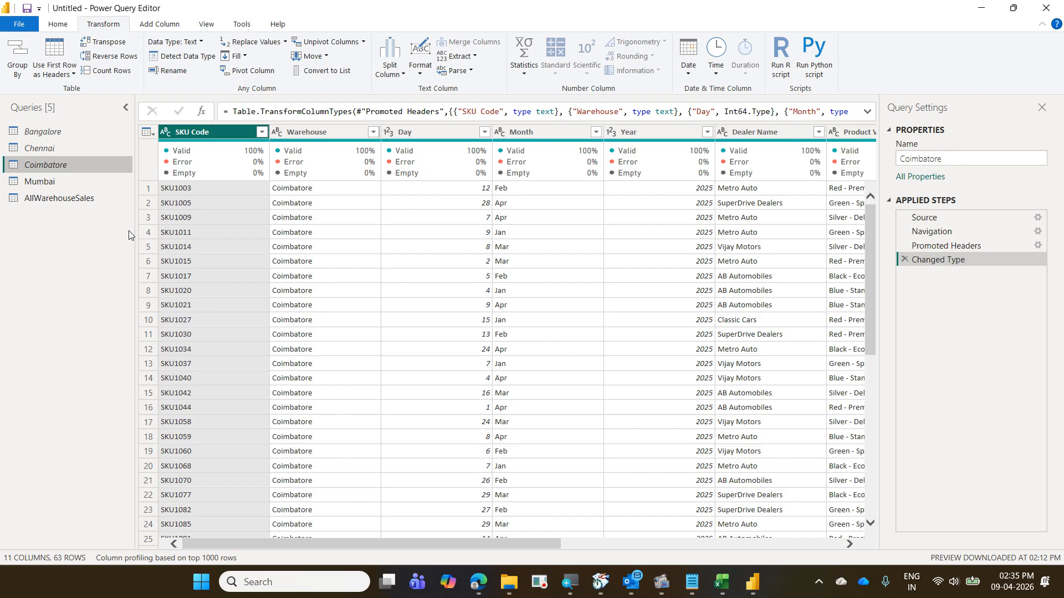
right_click(72, 180)
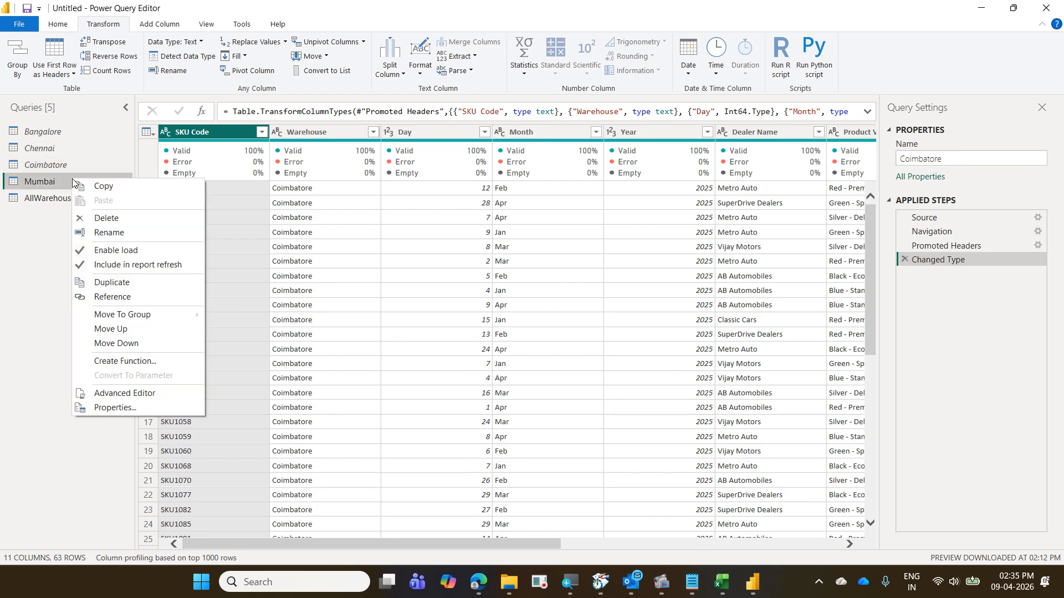
left_click(139, 253)
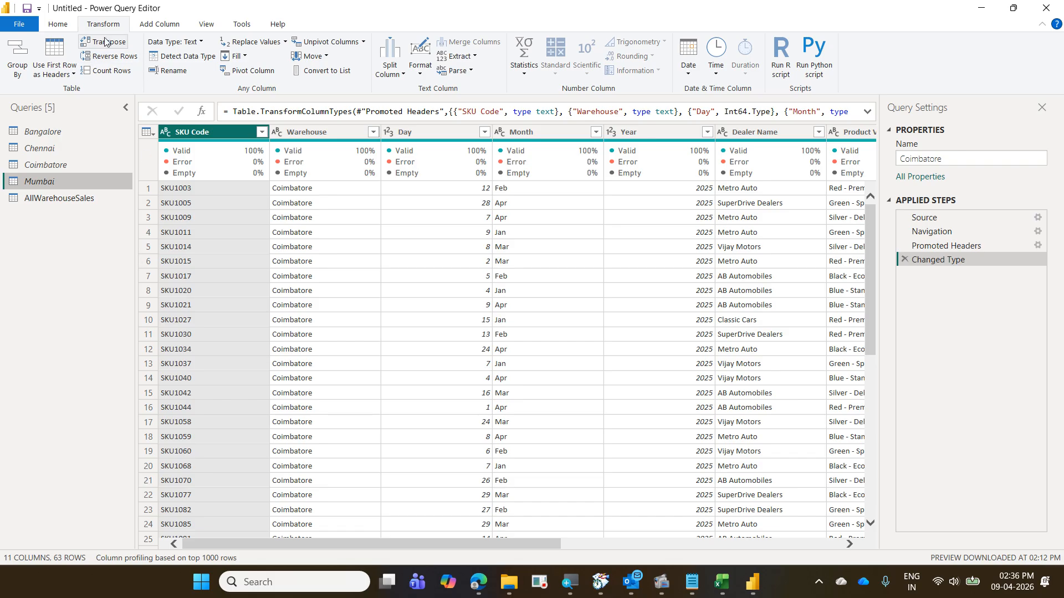
- Close the query editor with the changes applied and list the fields of the loaded AllWarehouseSales table
left_click(70, 25)
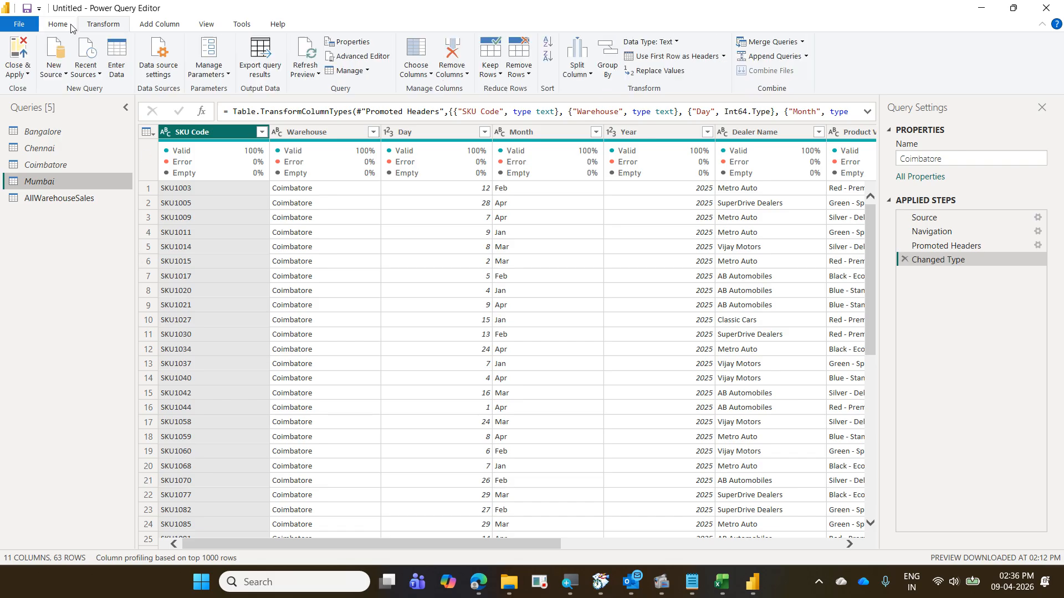
left_click(28, 52)
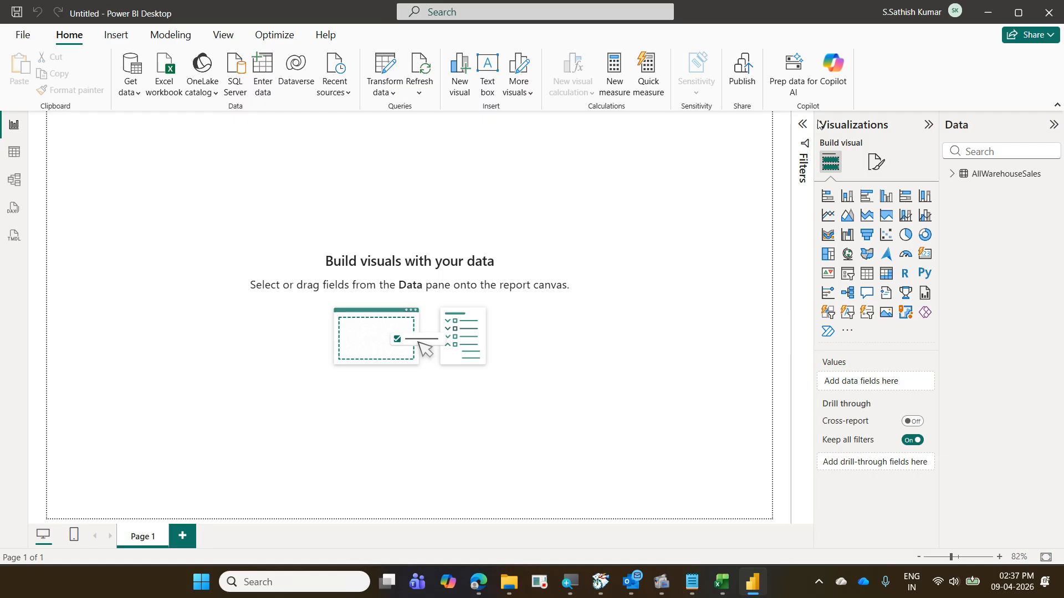
left_click(953, 174)
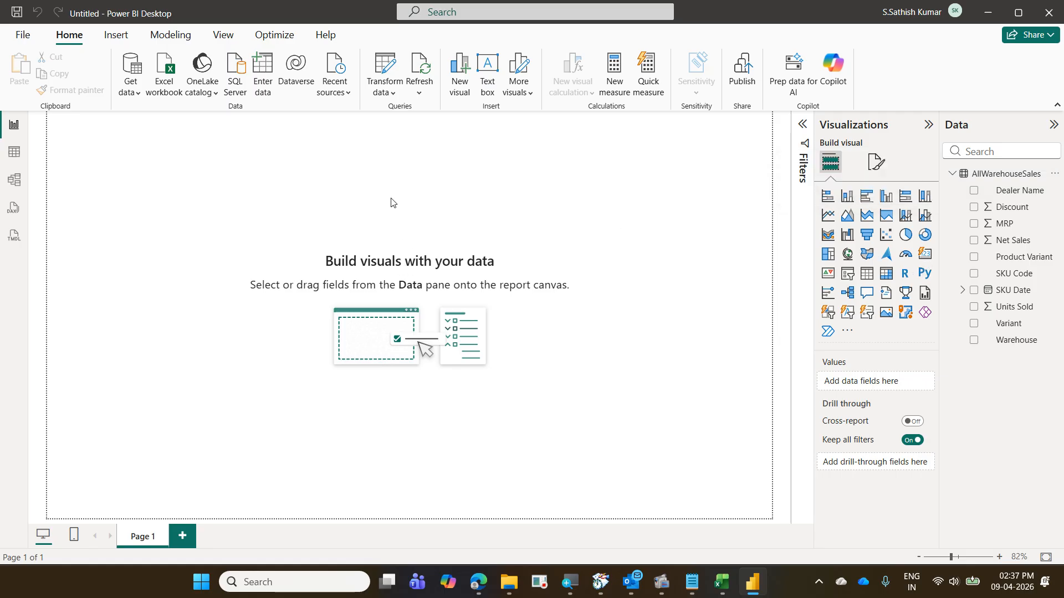
- Add a pie chart of Net Sales with Warehouse as legend and enlarge it across most of the report page
left_click(904, 237)
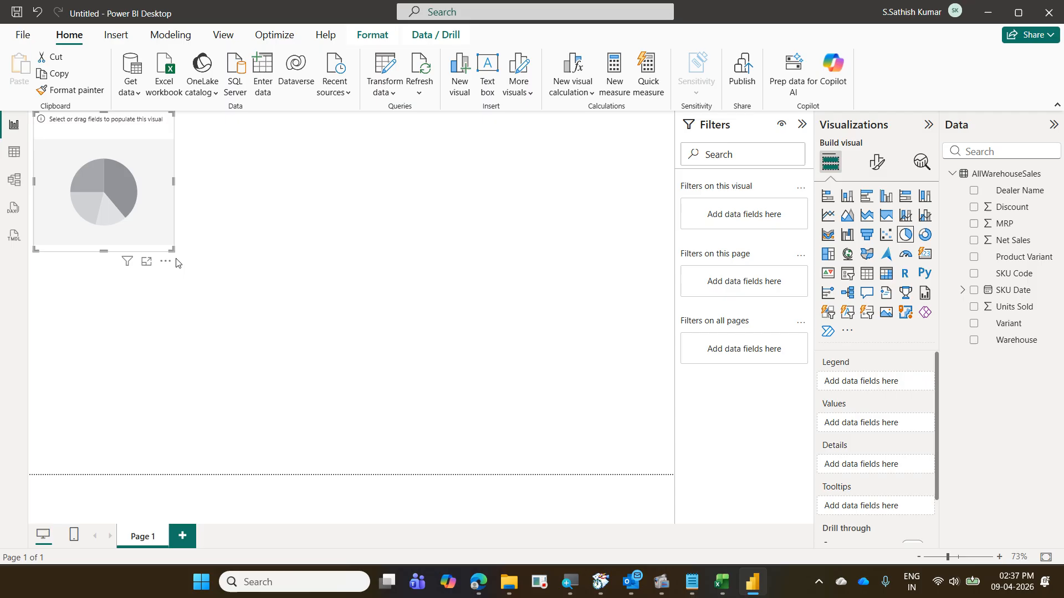
left_click_drag(172, 250, 384, 405)
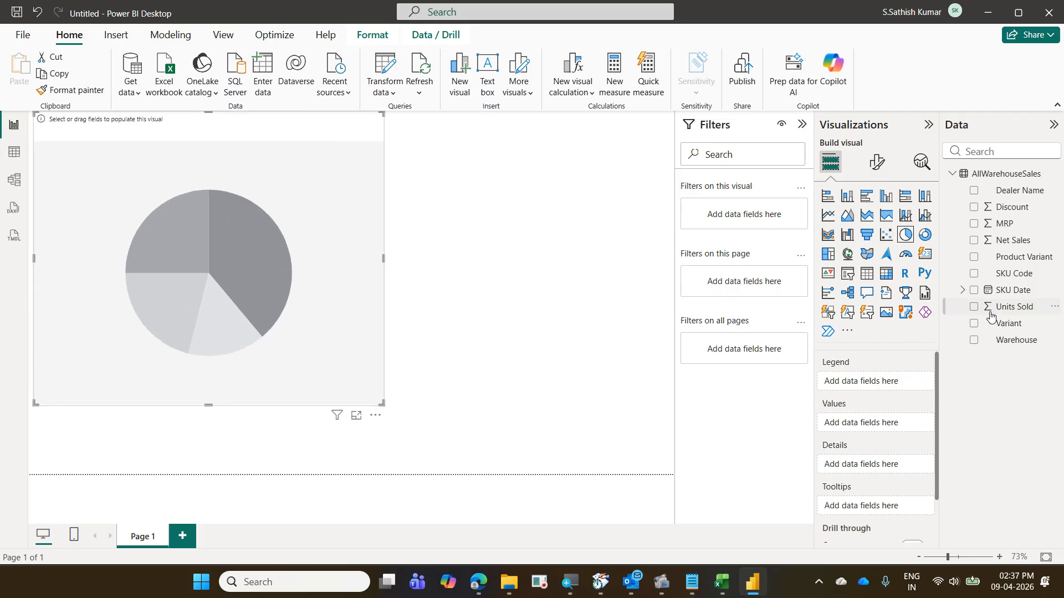
left_click_drag(1014, 339, 907, 374)
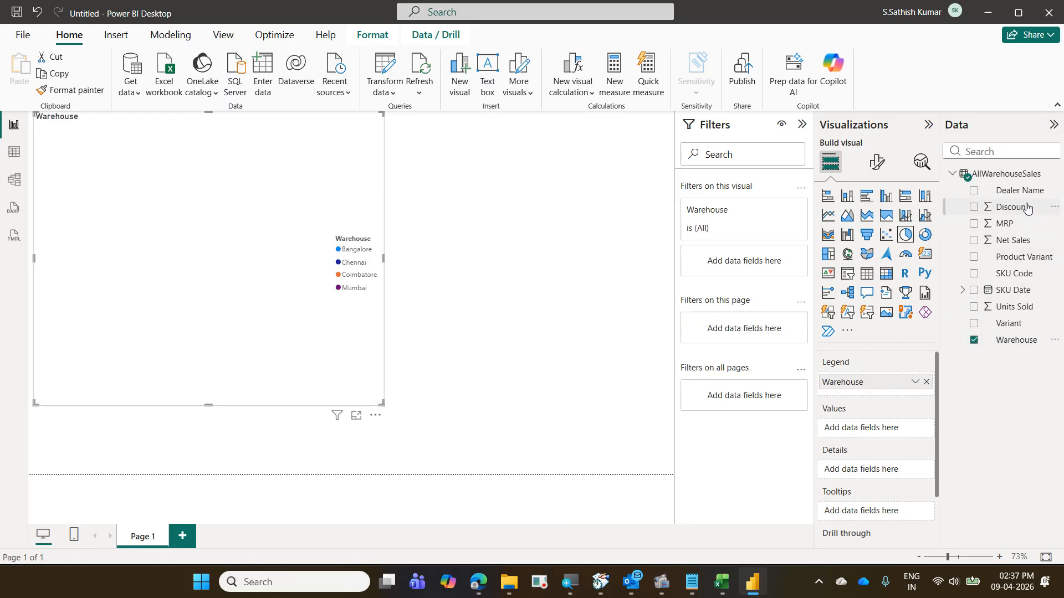
left_click_drag(1027, 239, 893, 436)
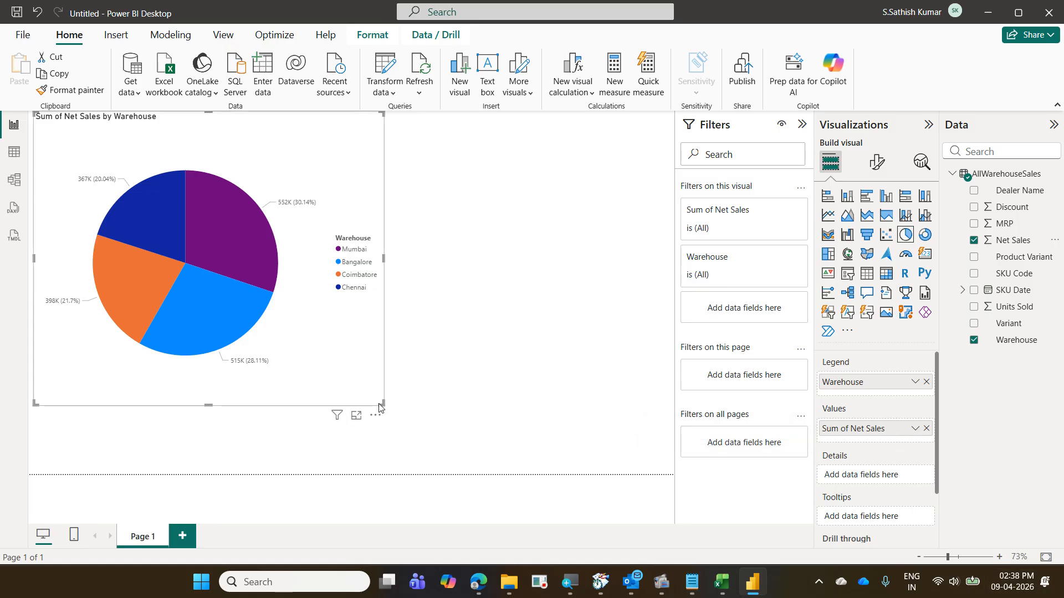
left_click_drag(380, 405, 595, 433)
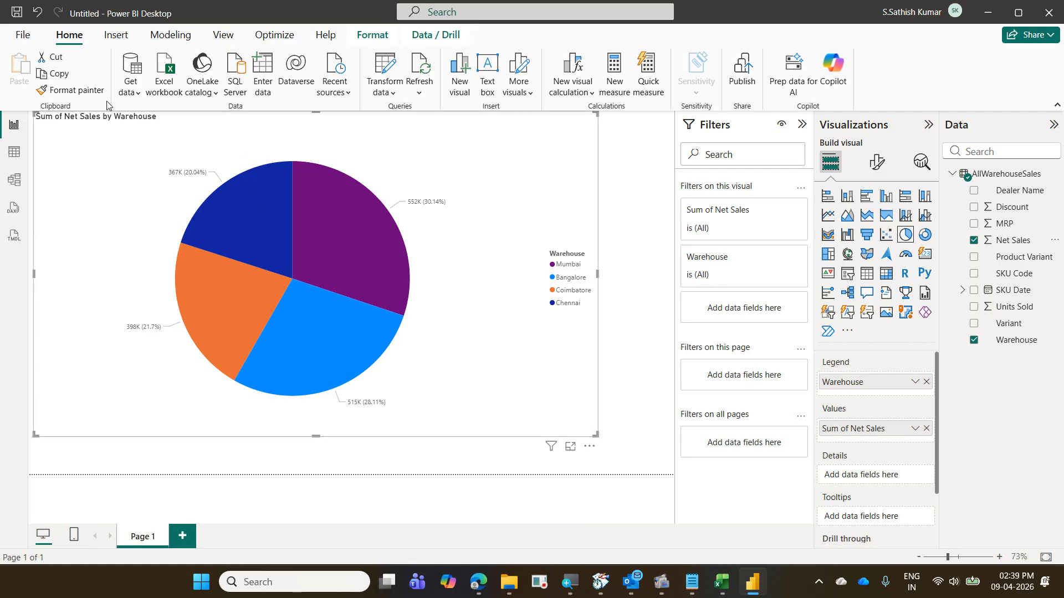
- Save the report as 05 WareHouseSale in the 2026-05-08 Mando Power BI folder
left_click(26, 44)
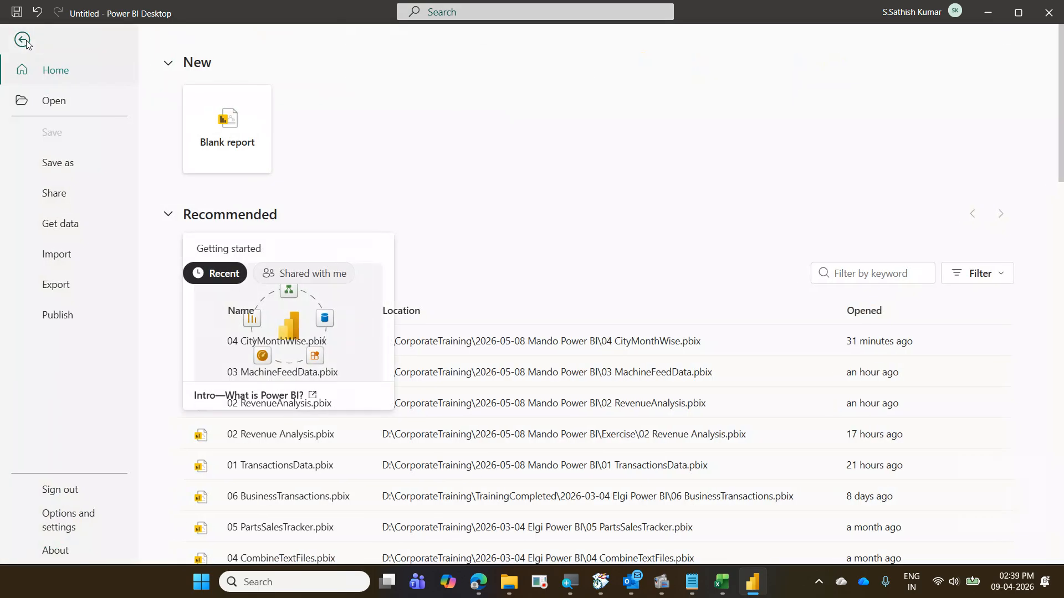
left_click(68, 174)
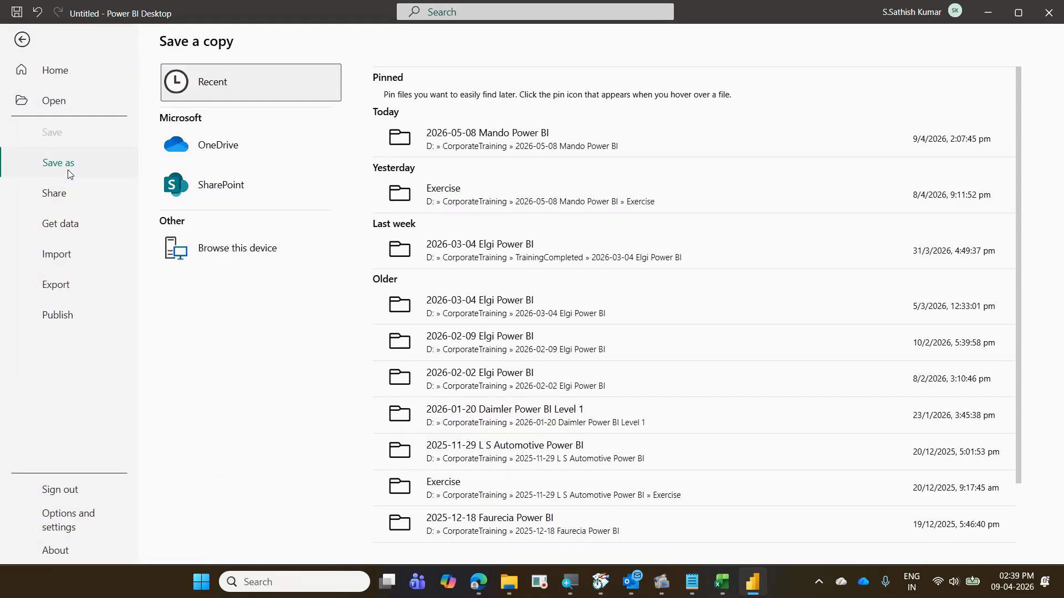
left_click(257, 250)
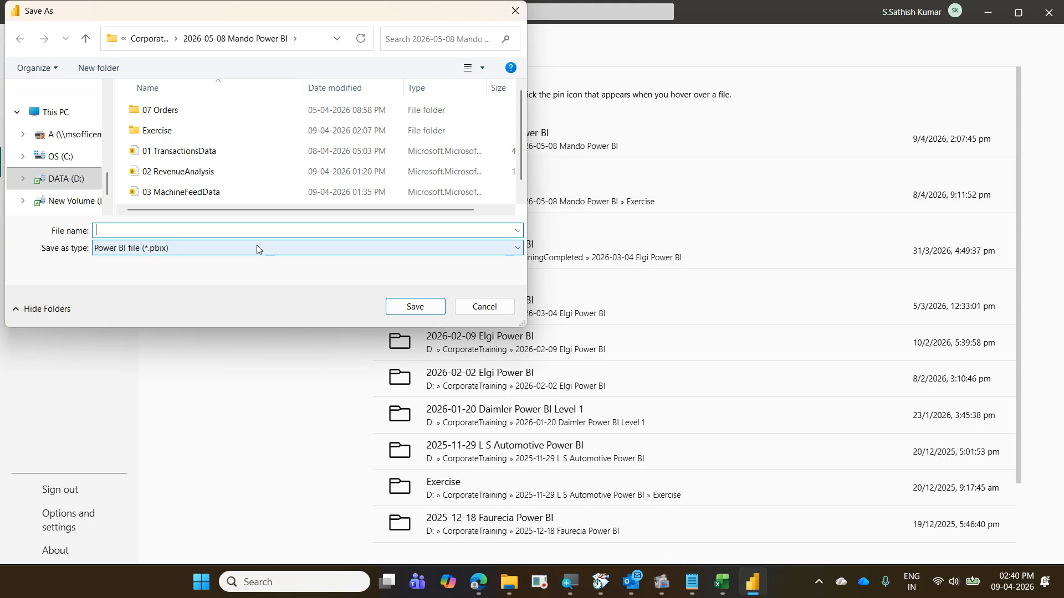
scroll(232, 197, "down", 1)
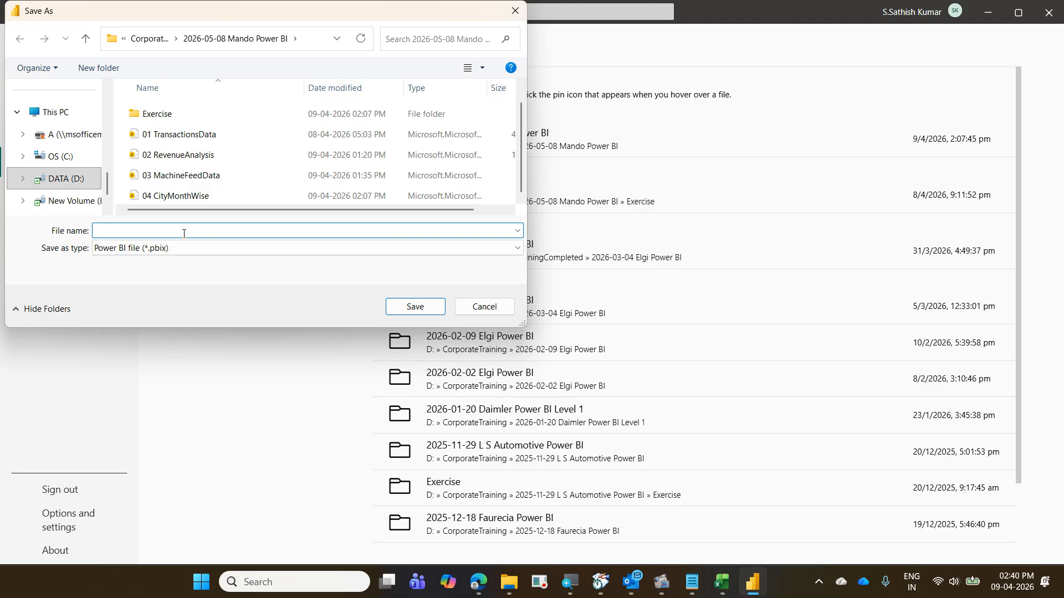
type("05")
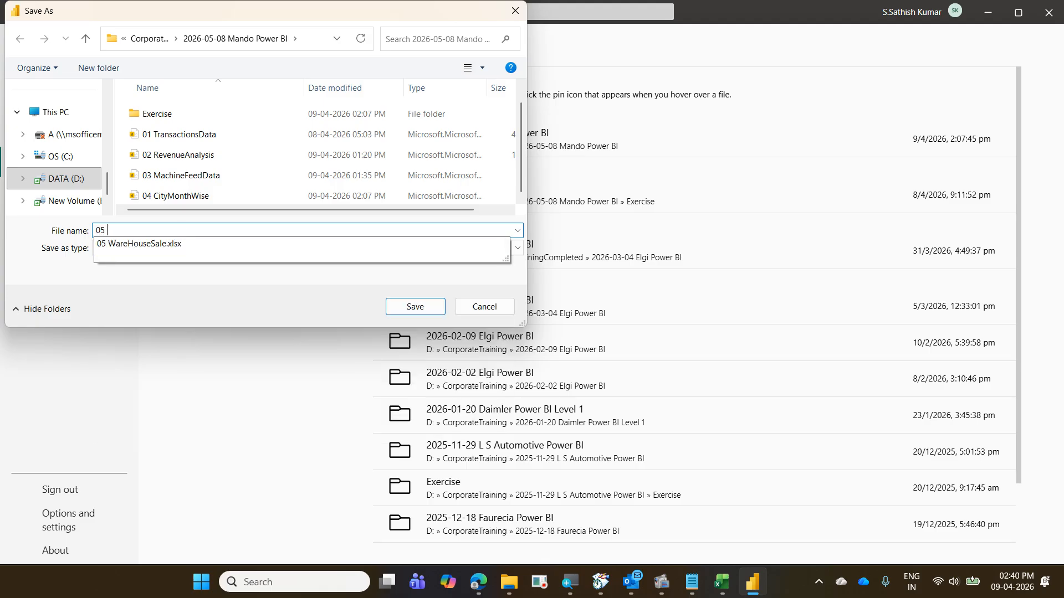
key("Down")
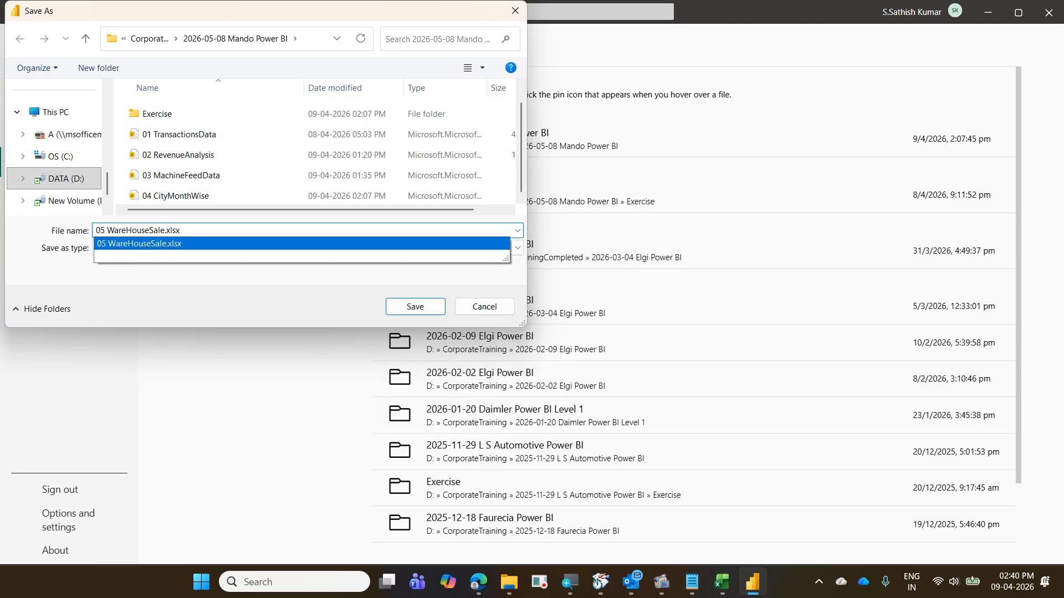
key("BackSpace")
key("BackSpace")
key("BackSpace")
key("BackSpace")
key("BackSpace")
key("Return")
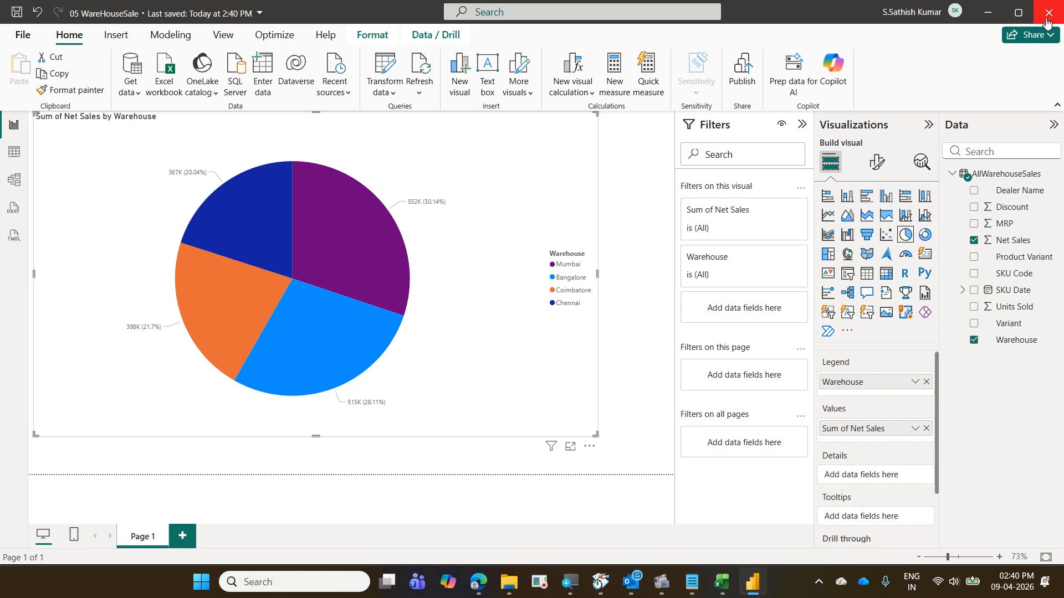
- Close the report and open the 06 EmployeeData workbook from the 2026-05-08 Mando Power BI folder in Excel
left_click(1048, 21)
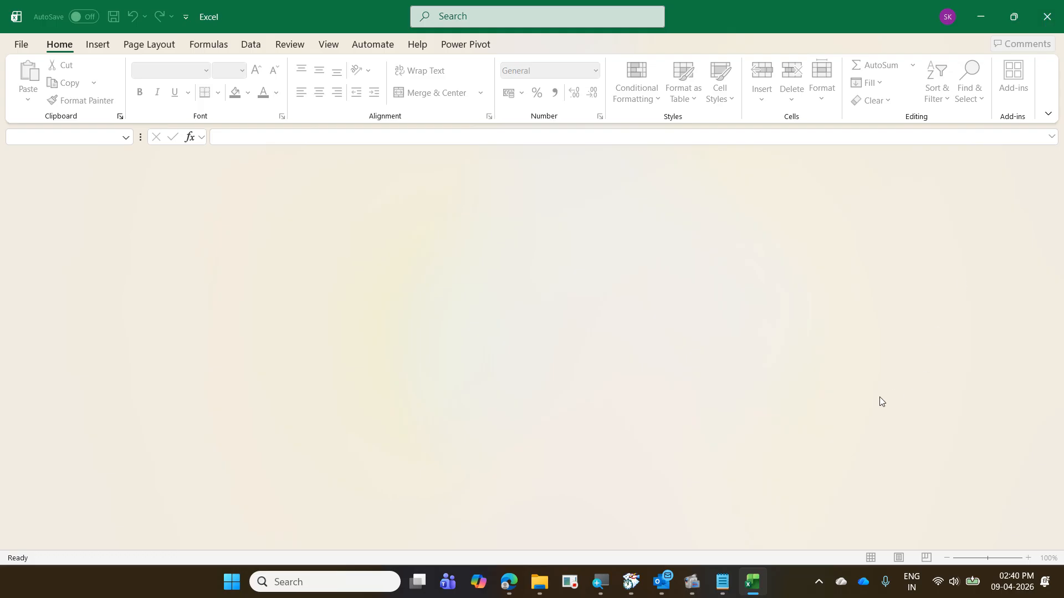
left_click(538, 582)
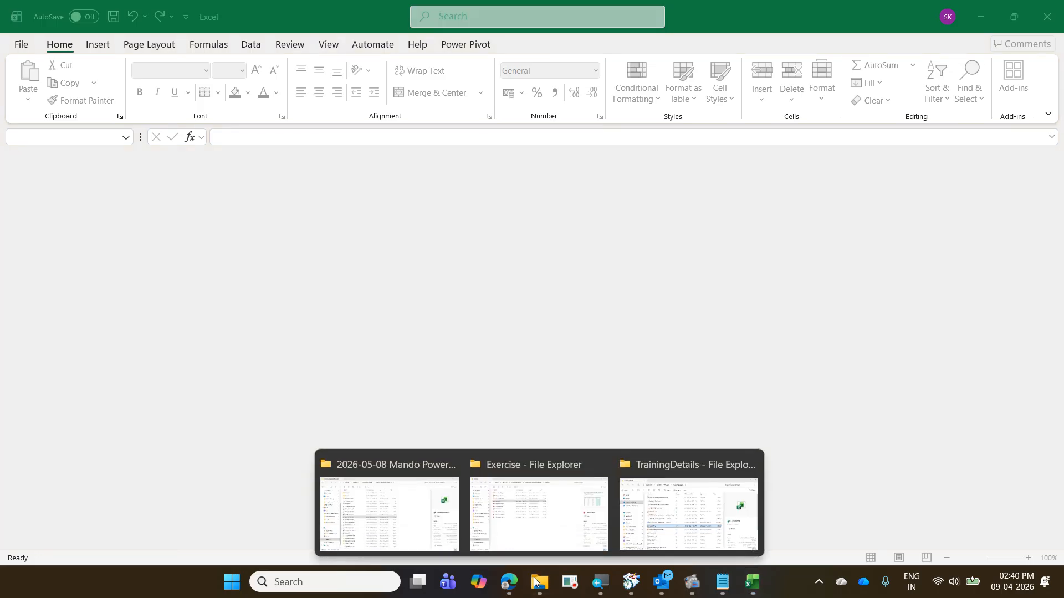
left_click(550, 536)
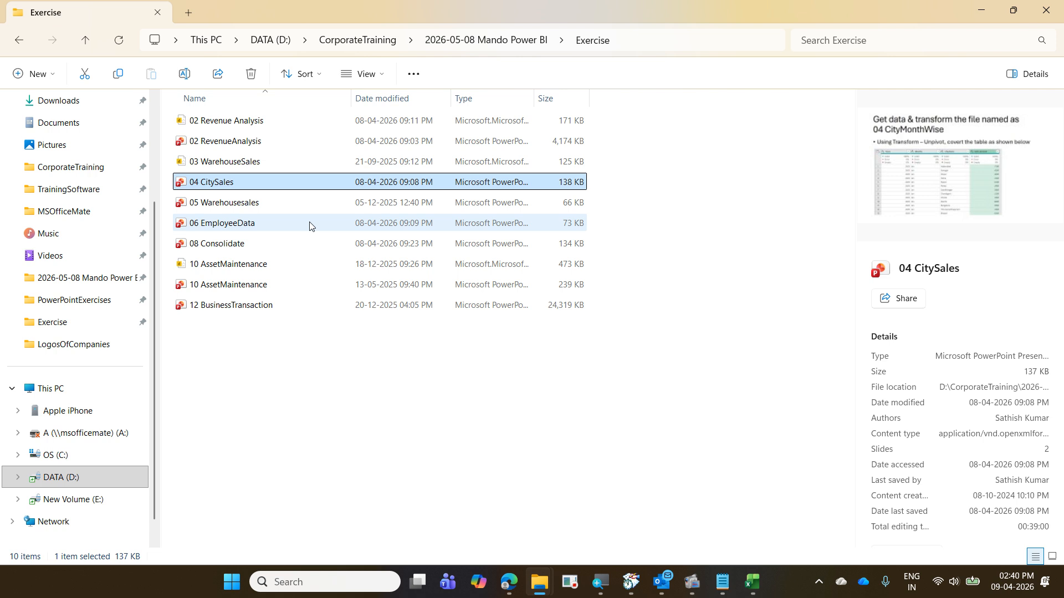
left_click(539, 582)
left_click(455, 527)
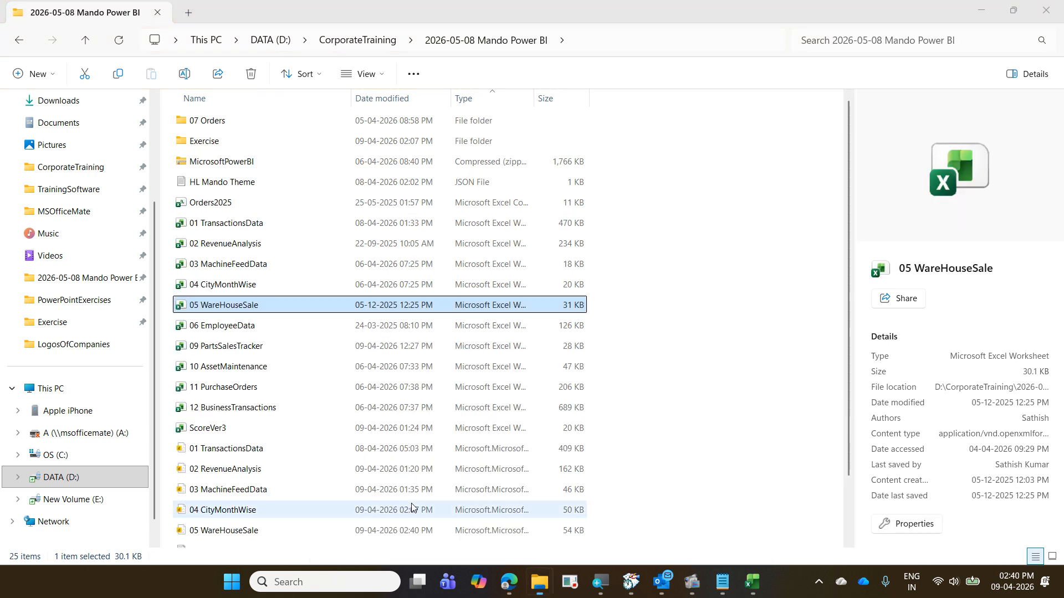
left_click(283, 329)
double_click(284, 329)
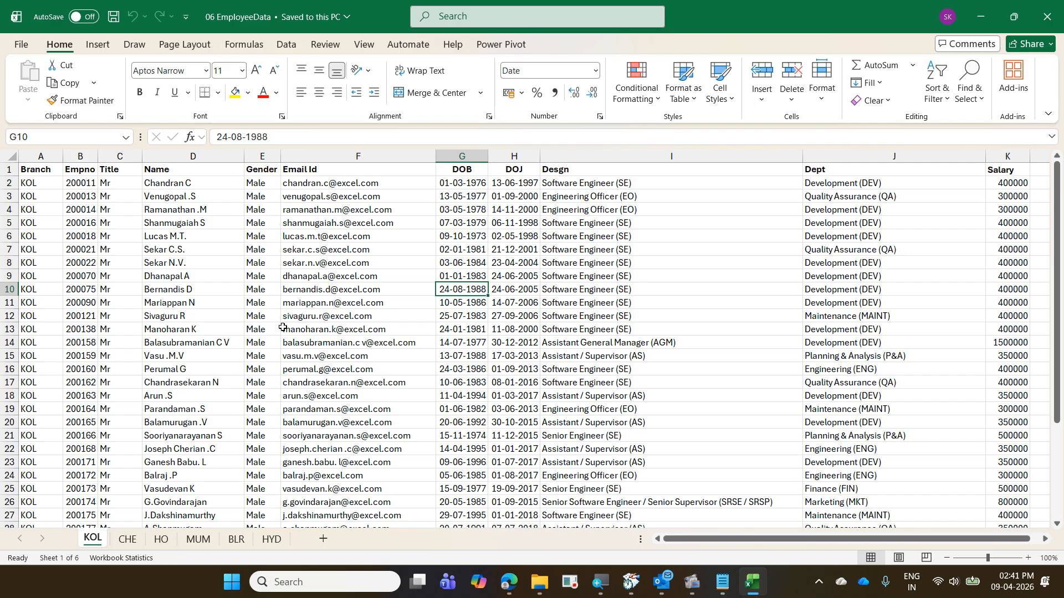
- Close the workbook and open the 06 EmployeeData presentation from the Exercise folder in PowerPoint
key("ctrl+w")
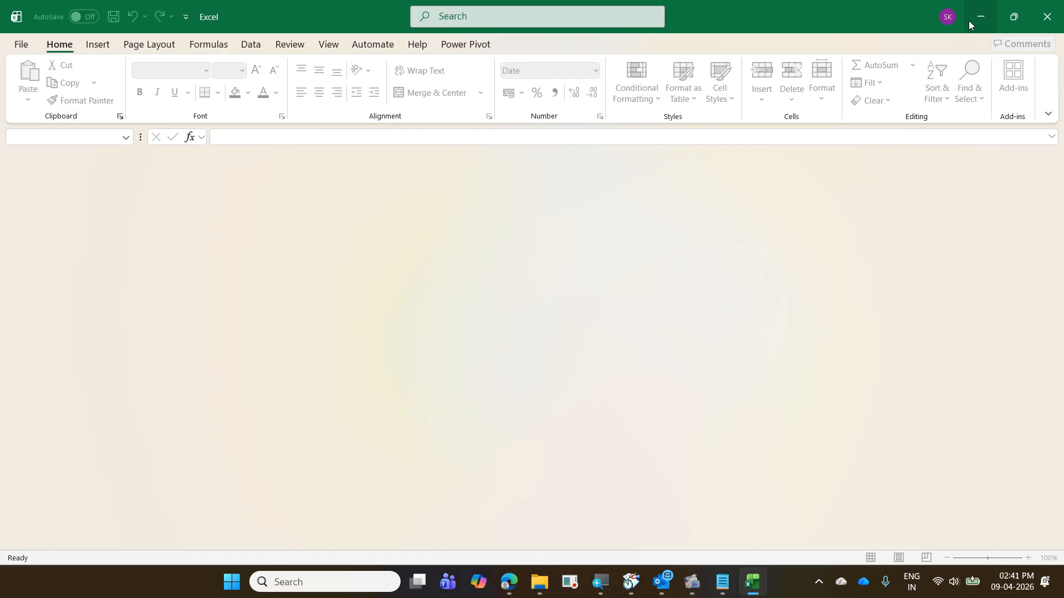
left_click(969, 21)
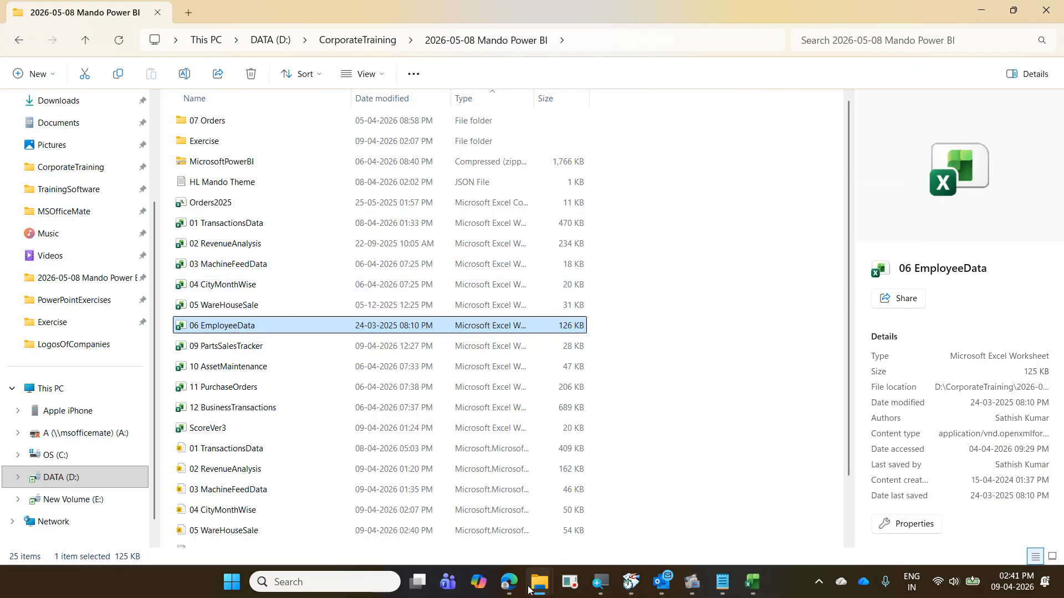
mouse_move(530, 590)
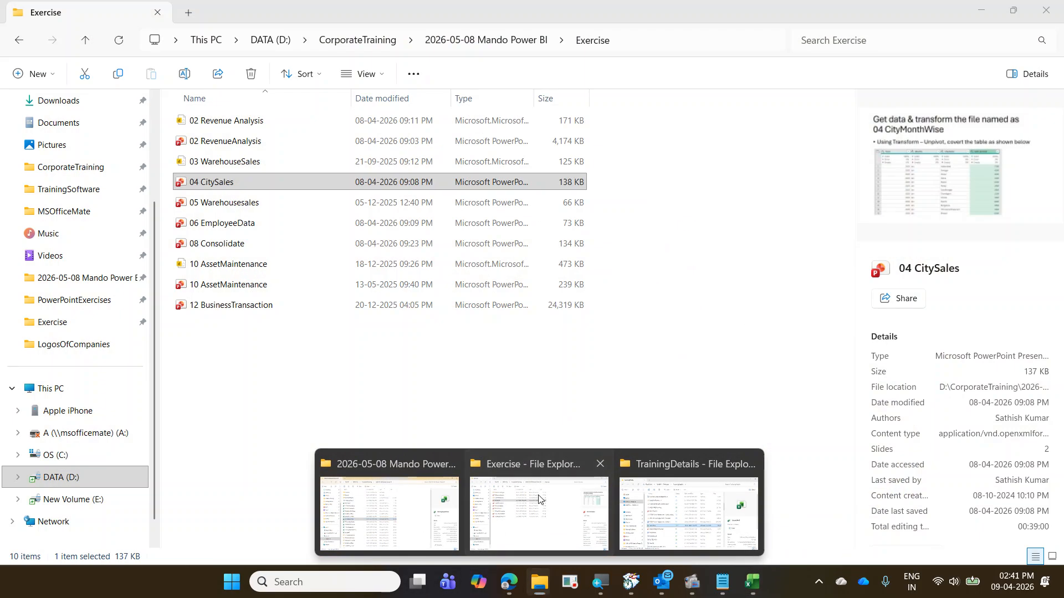
left_click(536, 509)
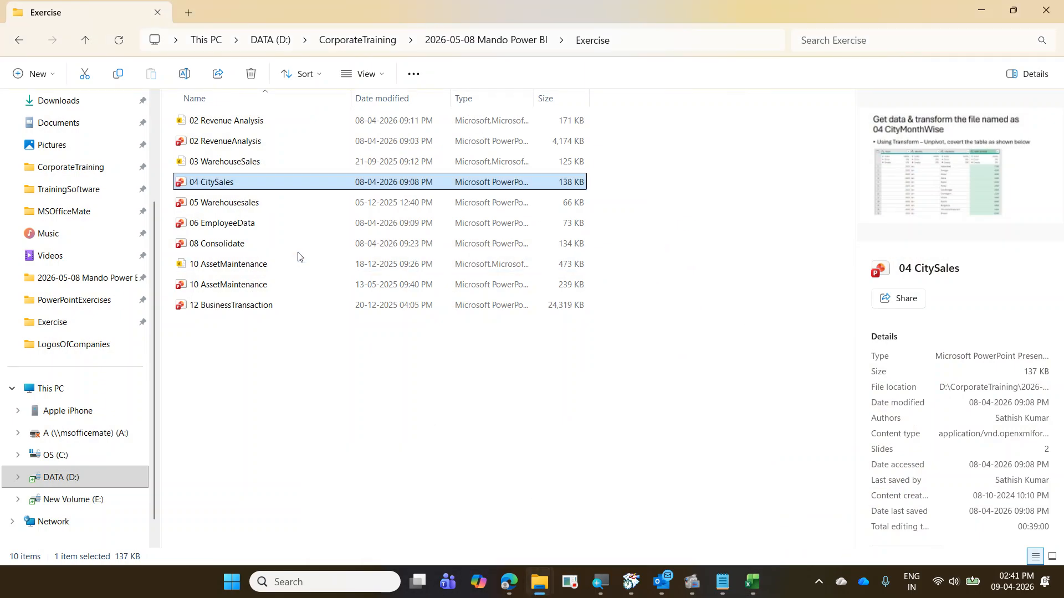
left_click(270, 222)
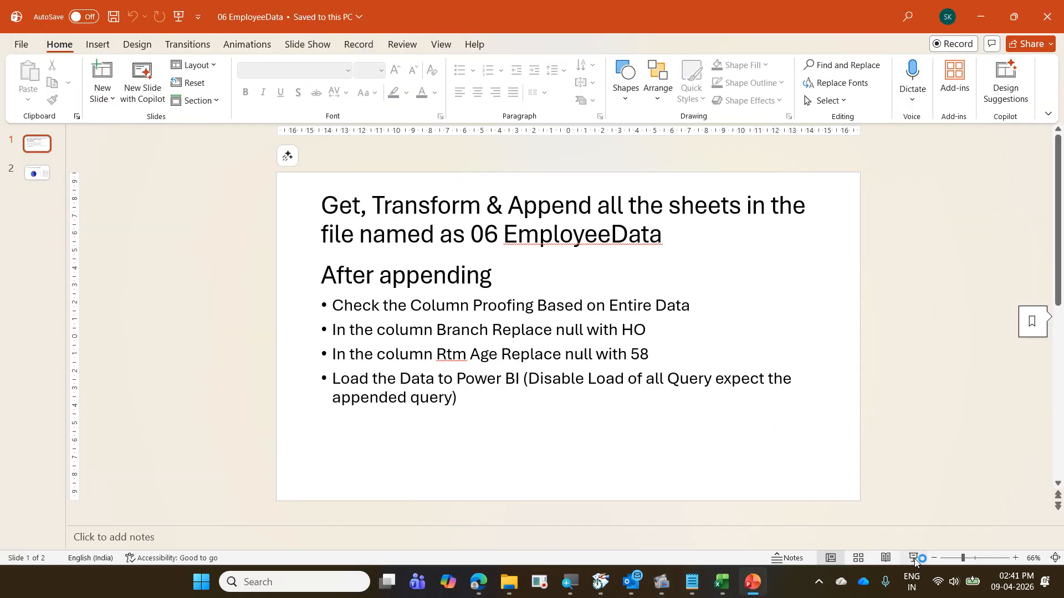
- Play the presentation as a slide show and read the append instructions and the chart to create
left_click(913, 558)
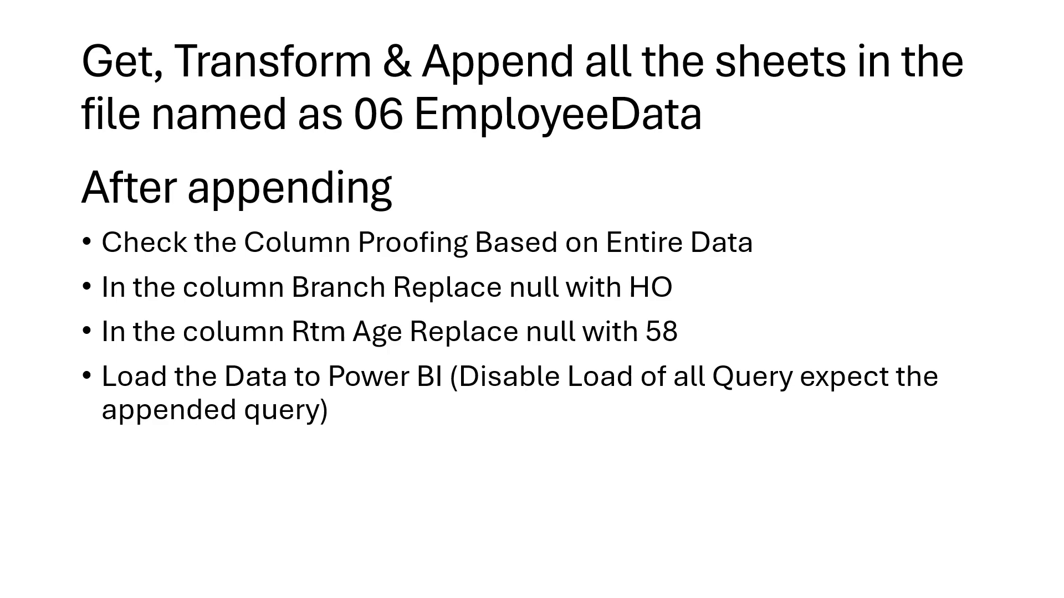
key("Right")
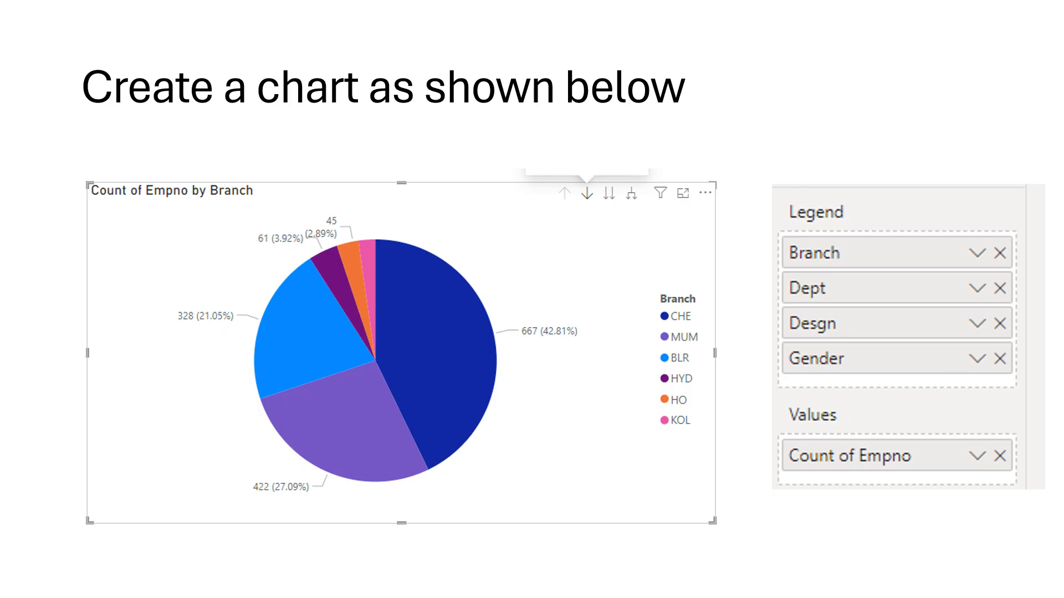
key("Right")
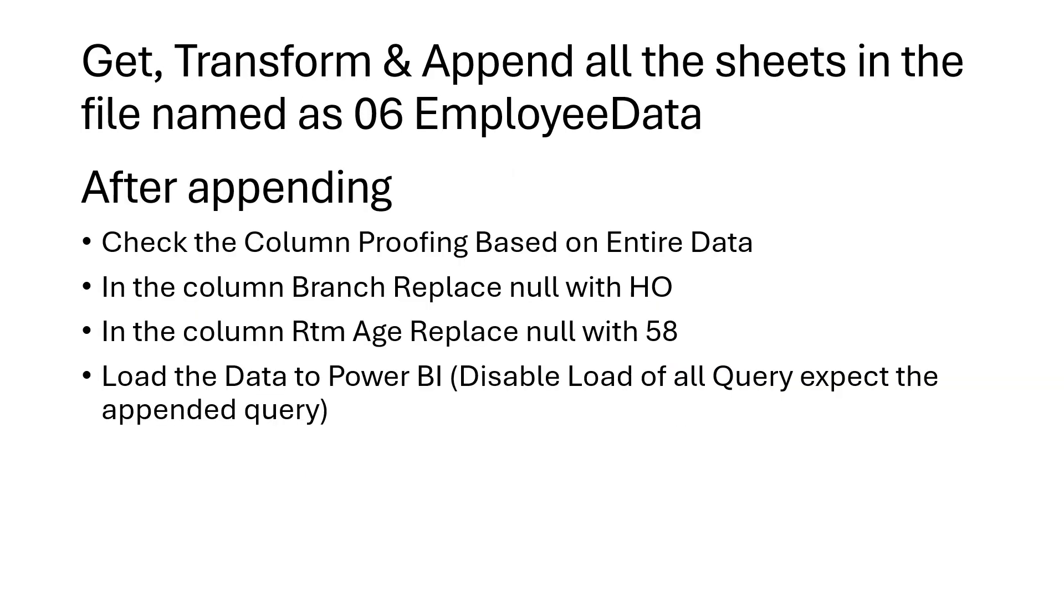
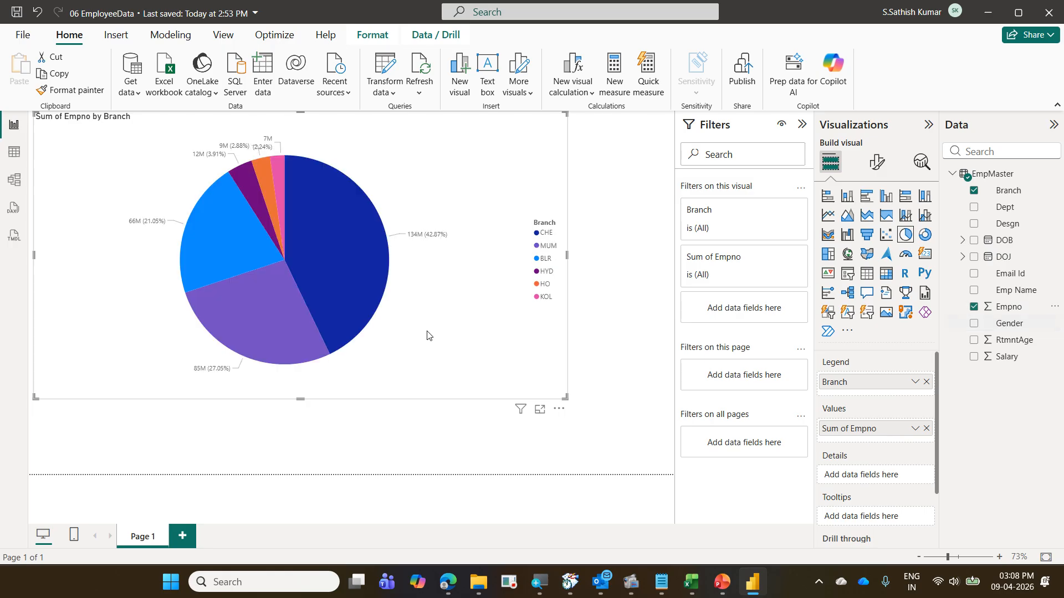
- Summarize Empno by count in the Branch pie chart and add Dept, Desgn and Gender below Branch in the legend
left_click(915, 428)
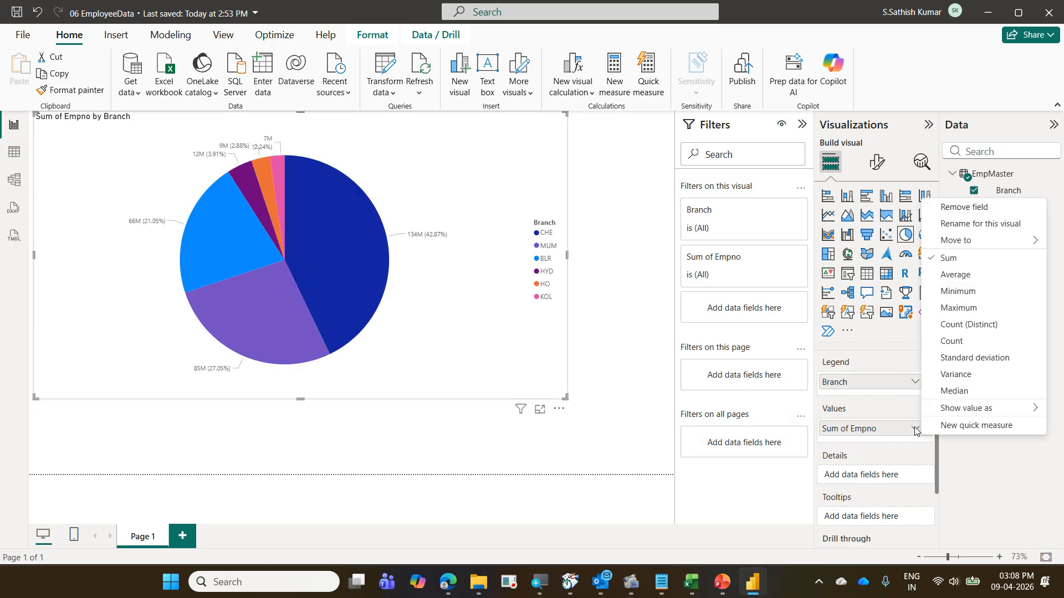
left_click(975, 329)
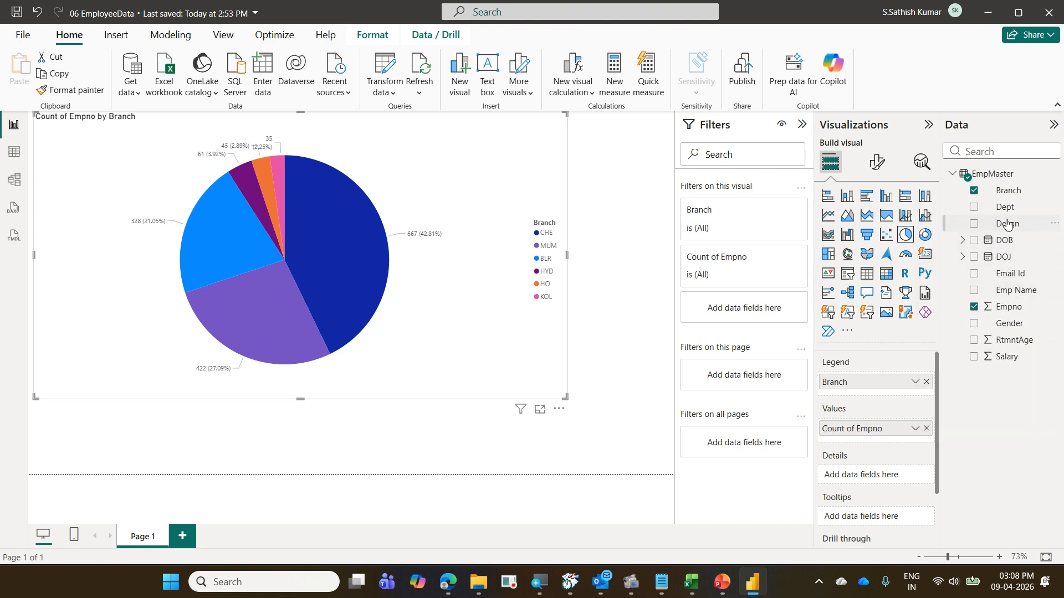
left_click_drag(1009, 213, 891, 395)
left_click_drag(1008, 224, 891, 420)
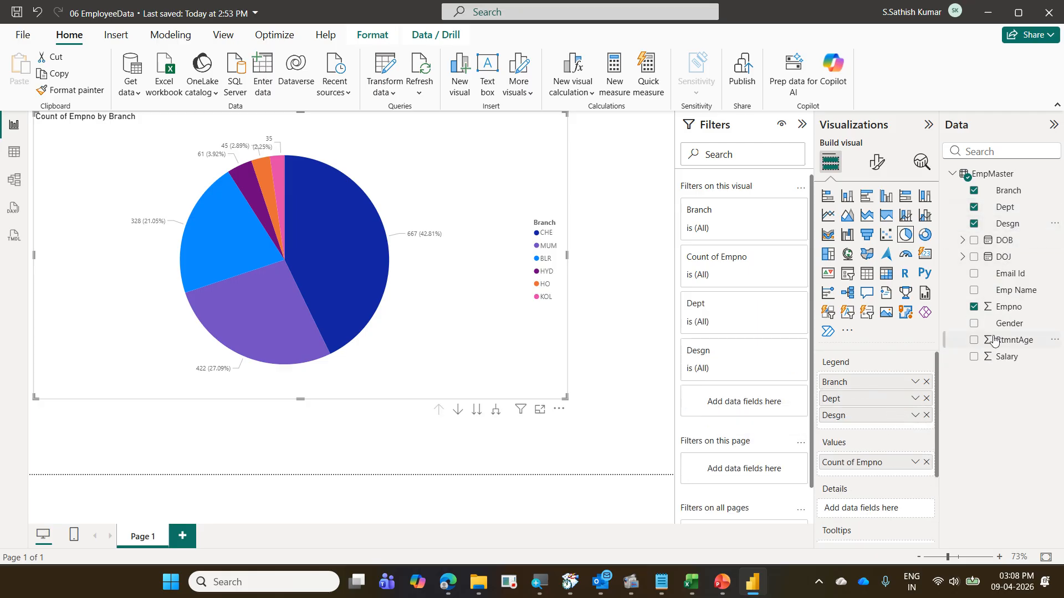
left_click_drag(1007, 324, 869, 432)
- Turn on drill-down mode for the pie chart and inspect the details of the CHE slice
left_click(460, 408)
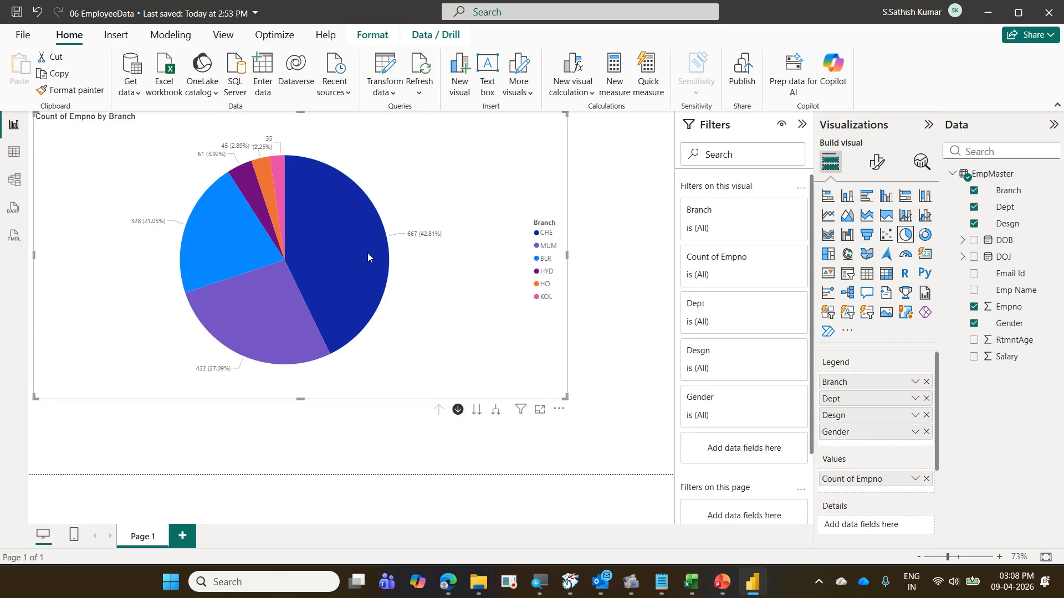
mouse_move(369, 257)
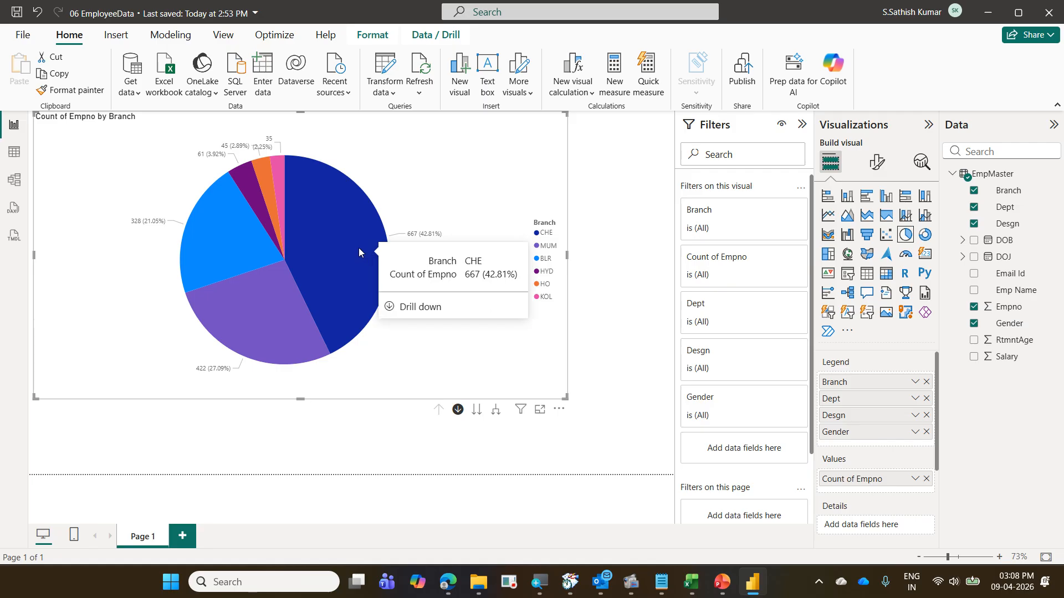
mouse_move(294, 318)
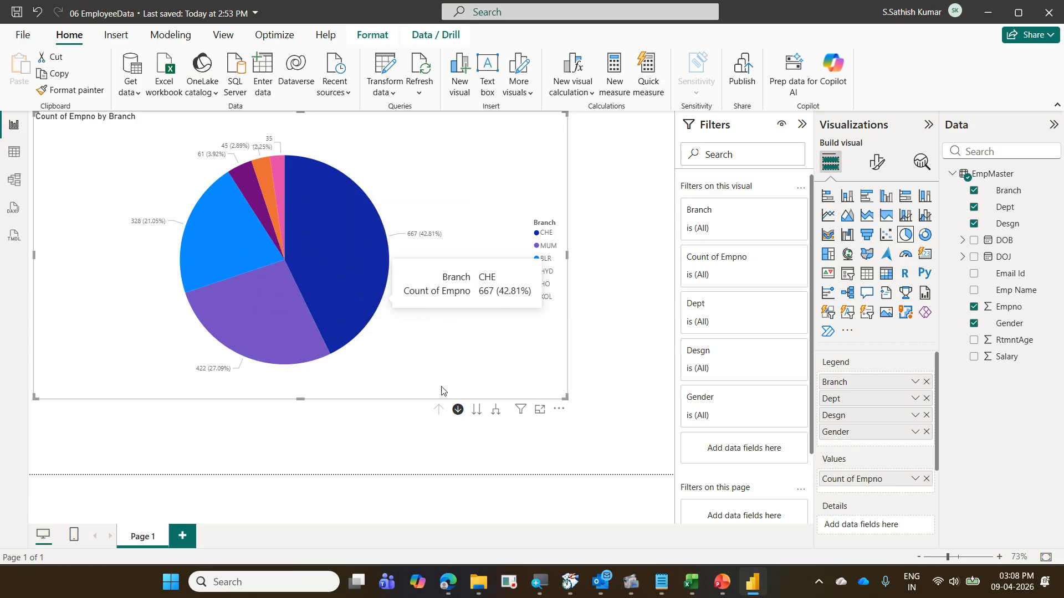
- Drill the pie chart down through CHE and QA to the designation level, inspect the SE slice, and drill back up to Branch
left_click(371, 287)
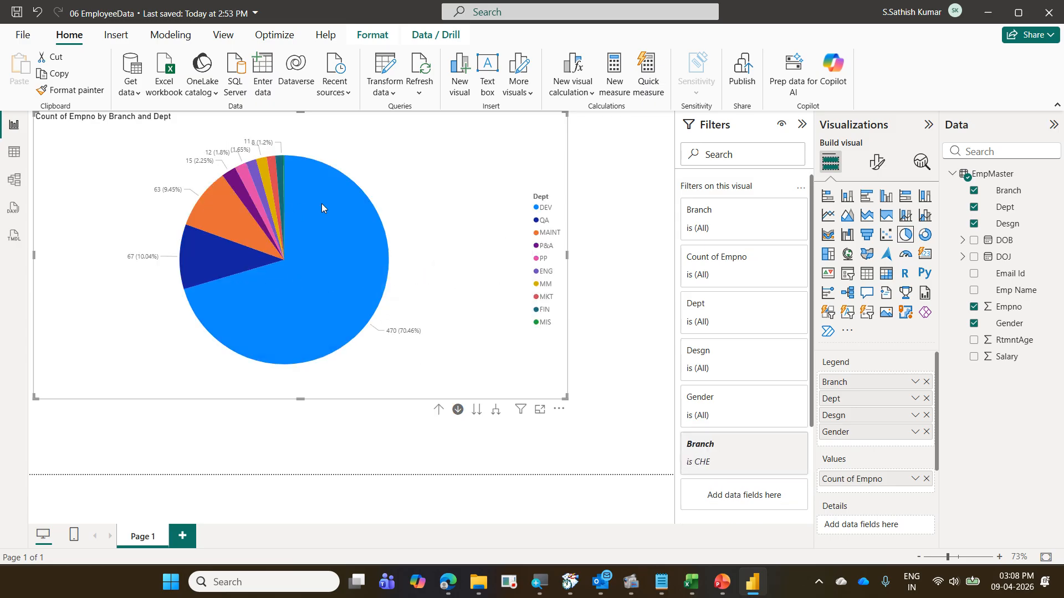
left_click(215, 262)
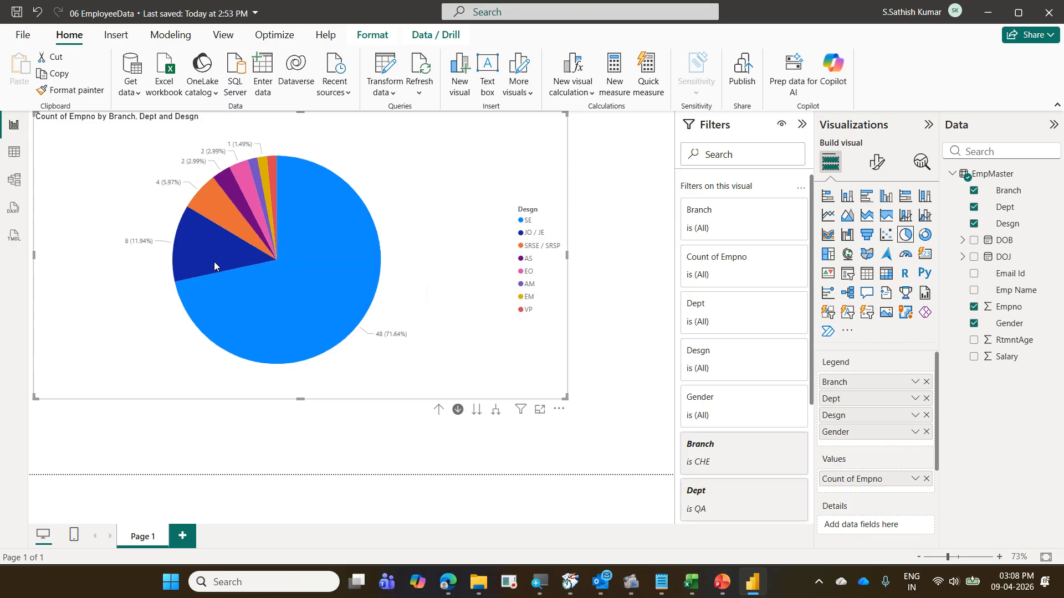
mouse_move(359, 230)
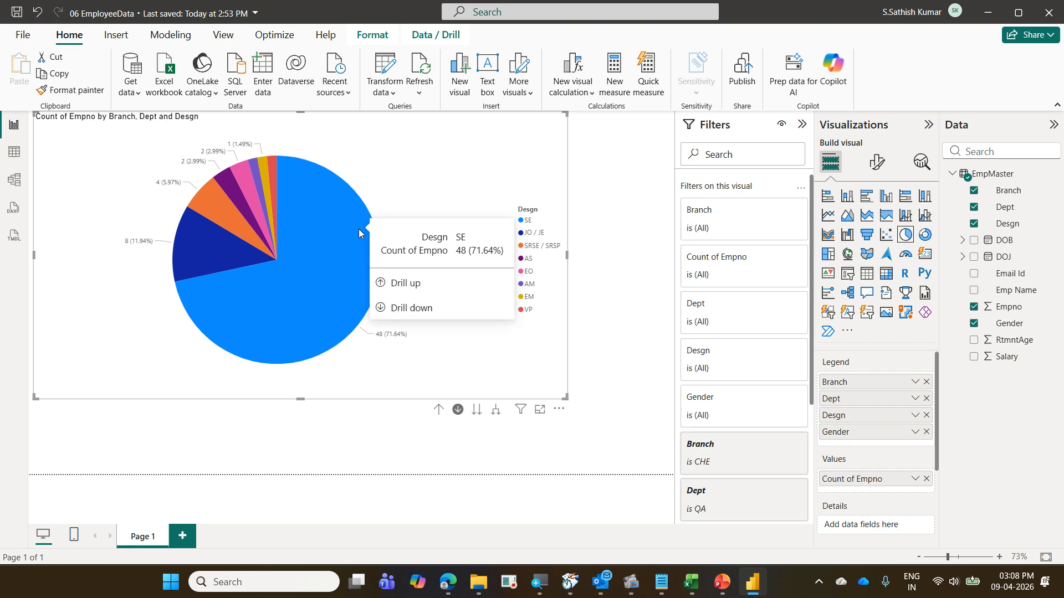
left_click(438, 410)
left_click(437, 410)
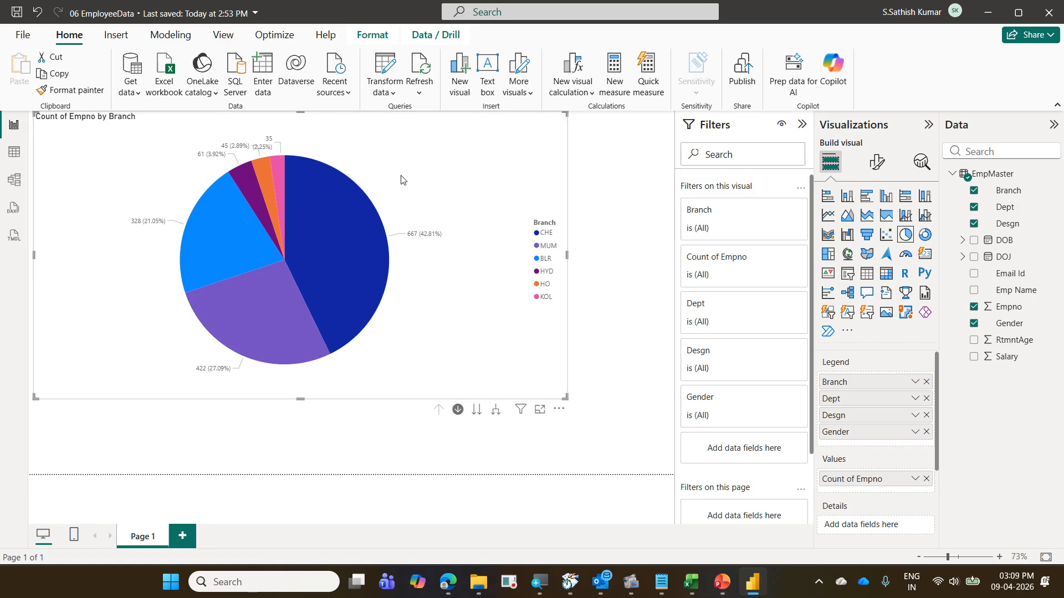
- Save and close the 06 EmployeeData report, and close the 10 EmployeeData slide show
key("ctrl+s")
left_click(1046, 14)
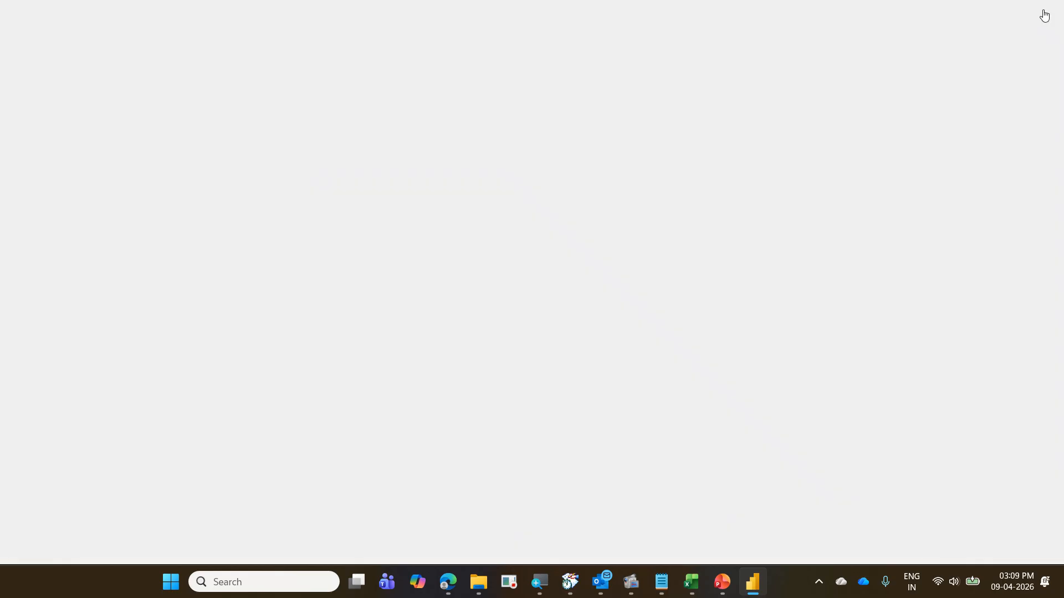
left_click(1043, 14)
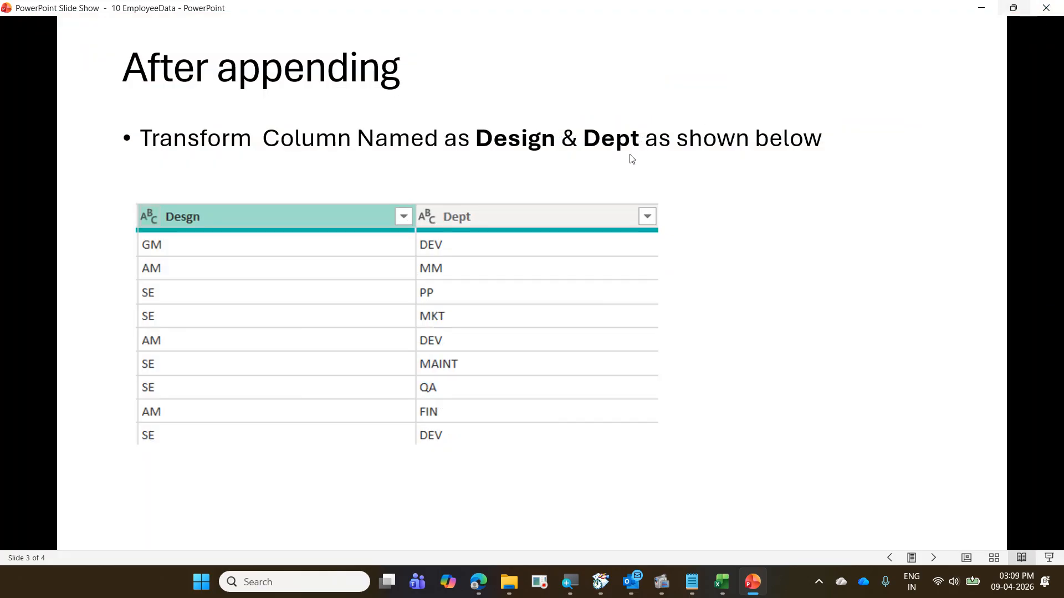
left_click(1046, 8)
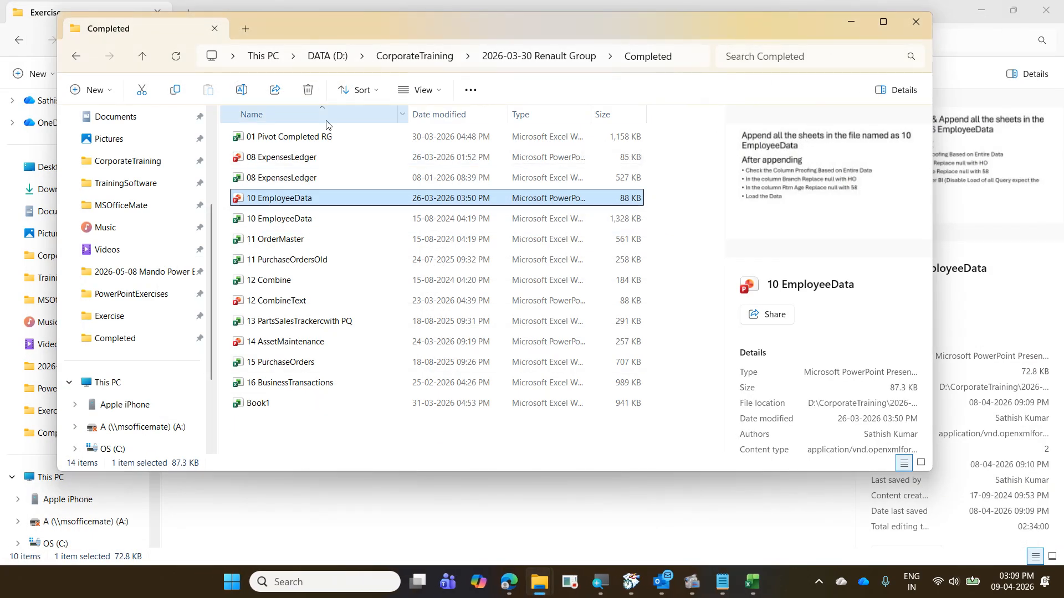
- Browse the front File Explorer window to the Exercise folder under 2026-05-08 Mando Power BI and minimize that window
left_click(421, 57)
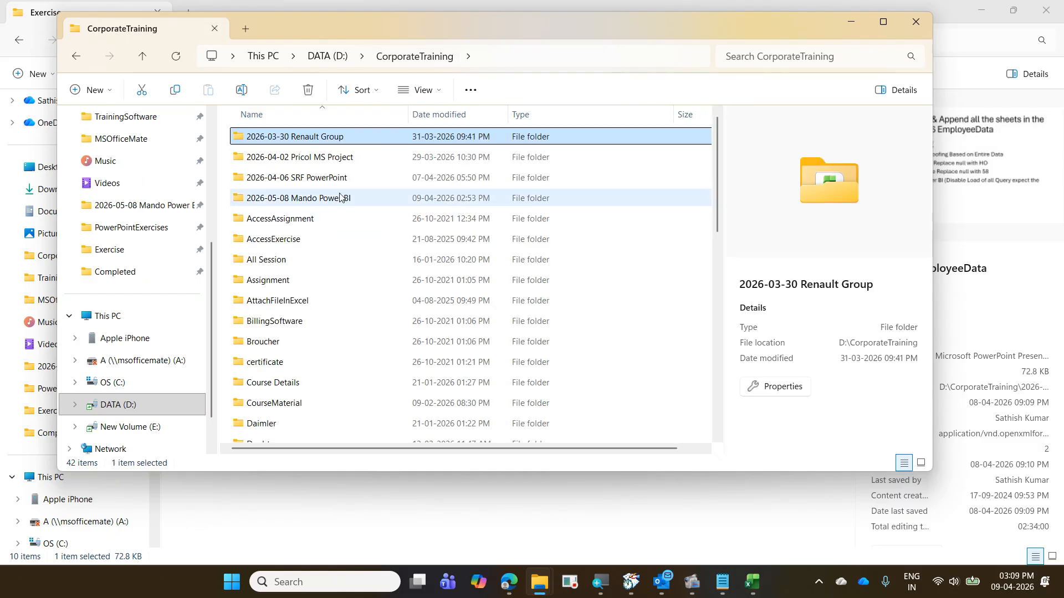
double_click(341, 198)
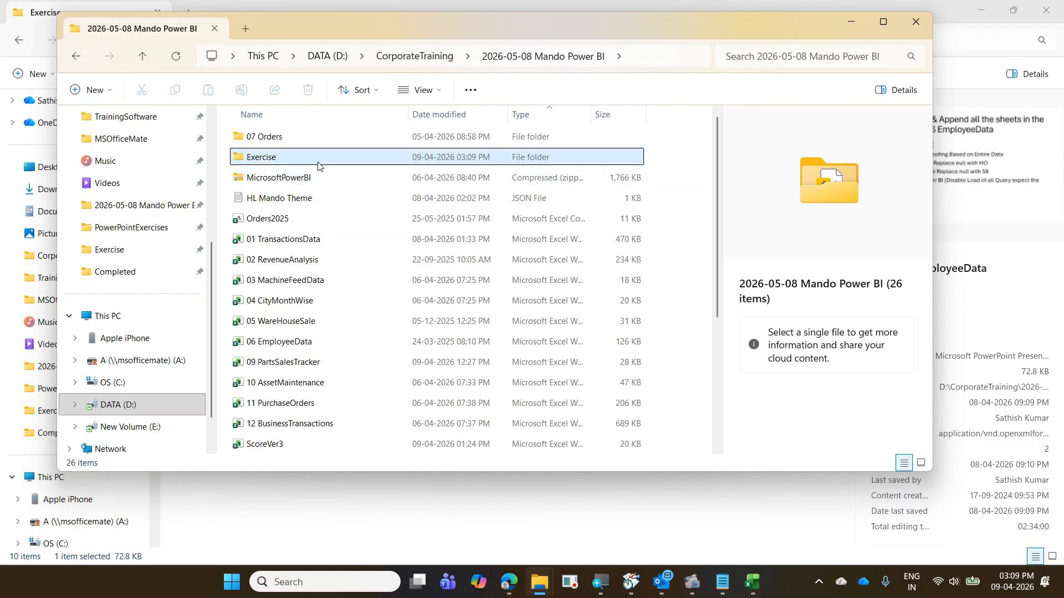
double_click(319, 165)
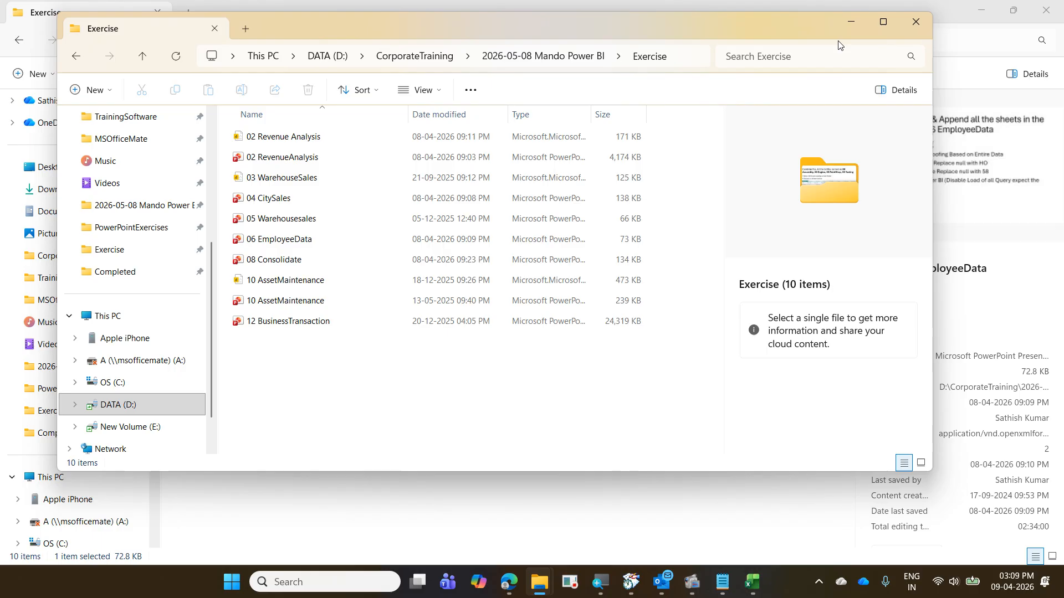
left_click(846, 28)
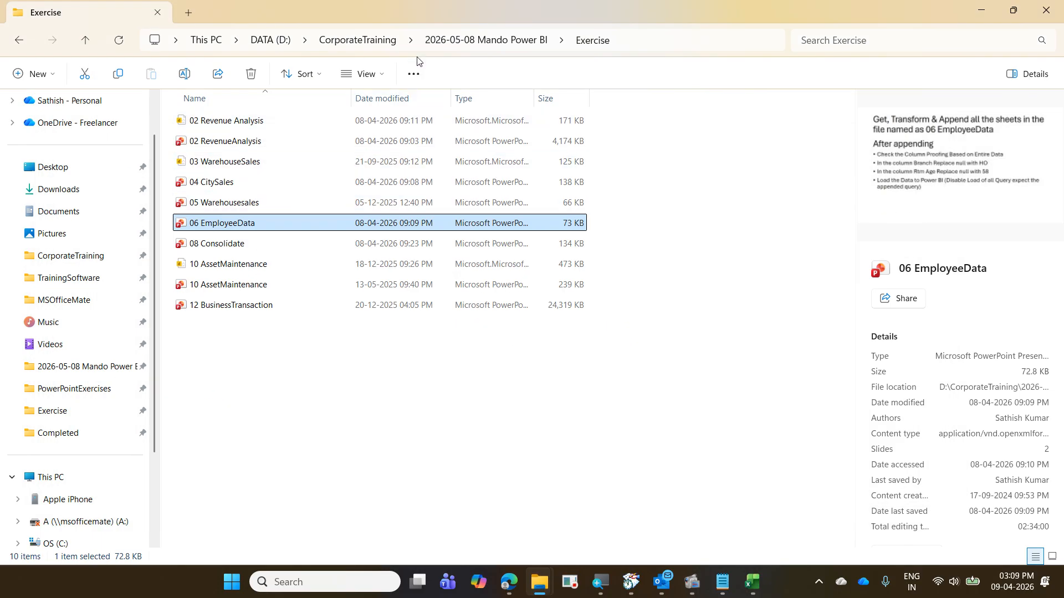
- Open the 07 Orders folder under 2026-05-08 Mando Power BI and widen the Type column to fit the full file types
left_click(438, 47)
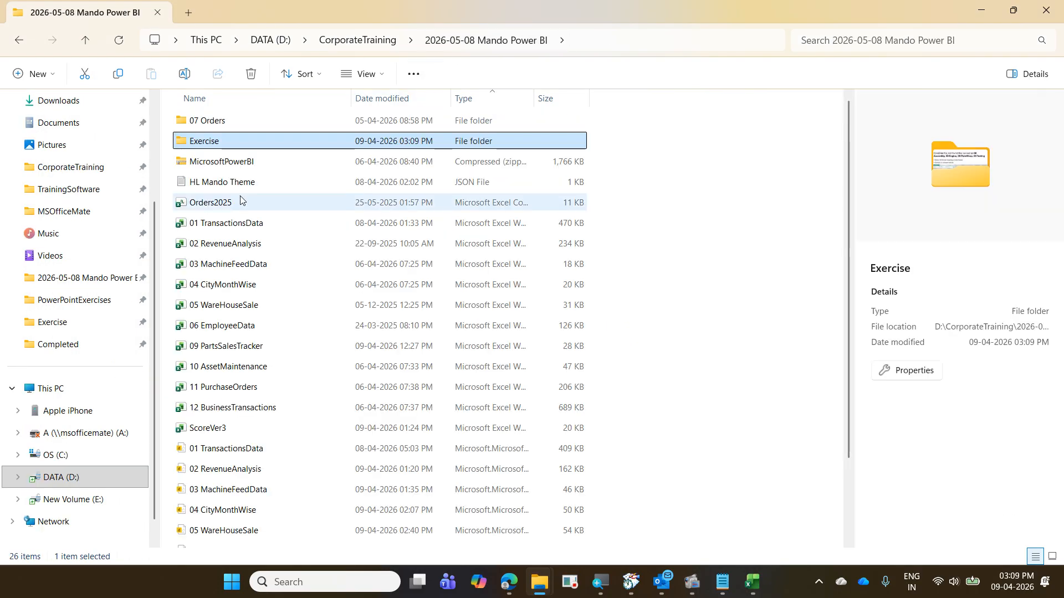
left_click(258, 127)
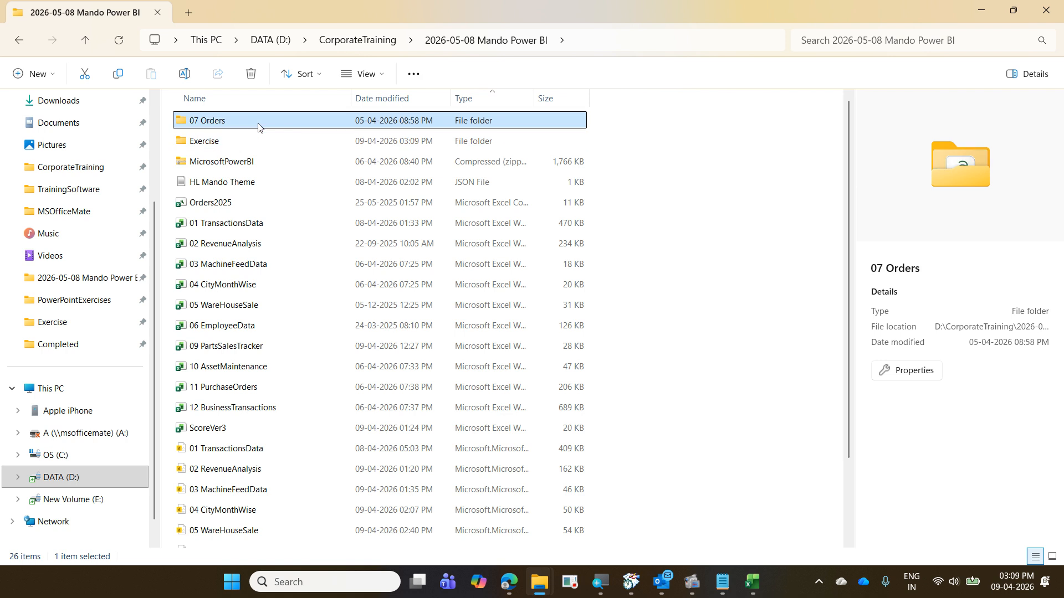
left_click_drag(175, 110, 230, 127)
double_click(259, 127)
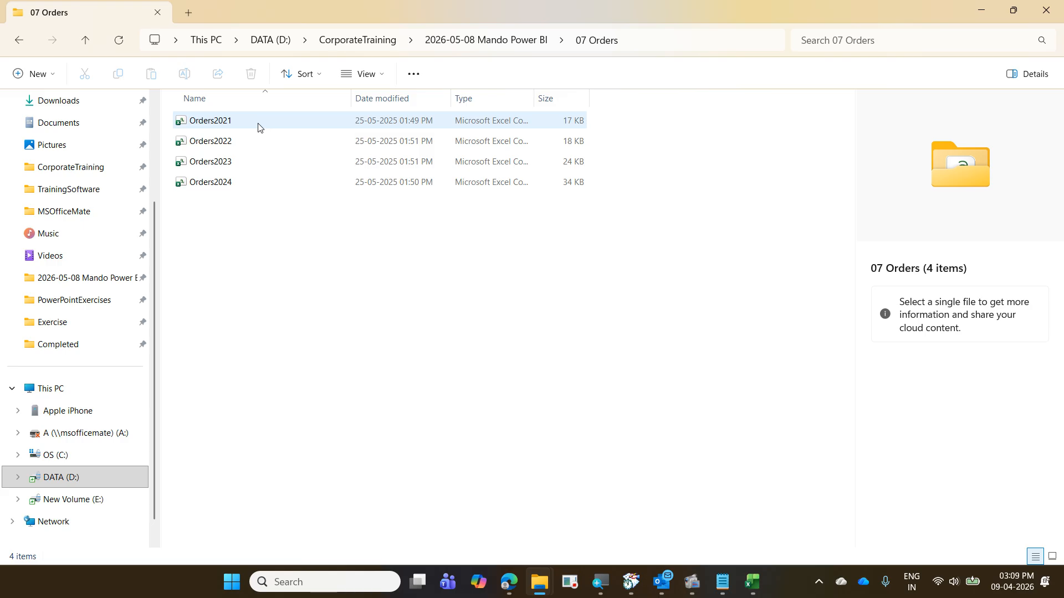
double_click(538, 98)
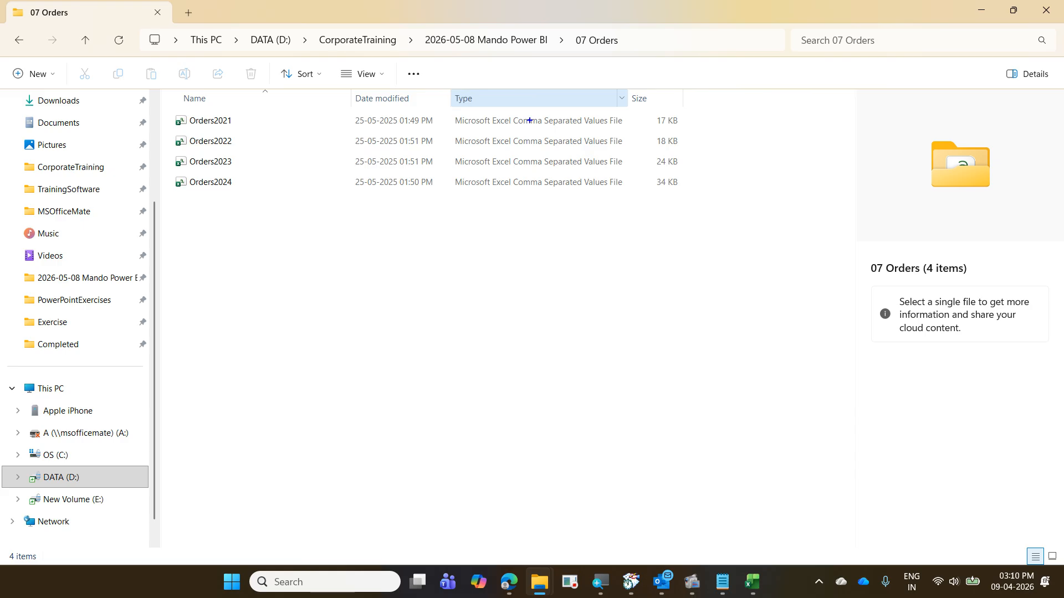
left_click_drag(510, 117, 611, 192)
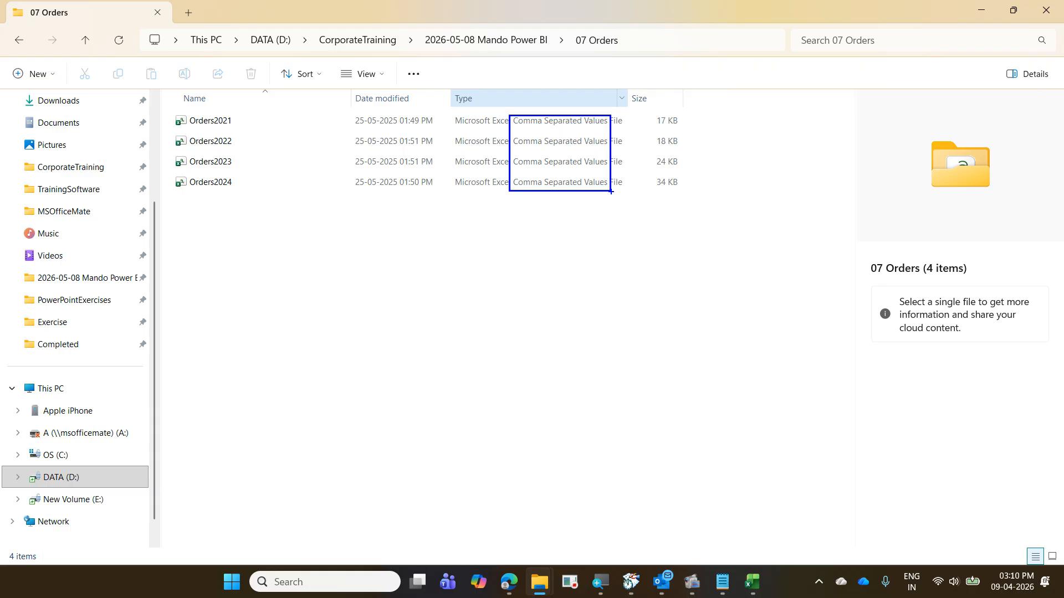
- Open Orders2021 in Excel to review its order columns, close the file, and return to the 07 Orders folder
left_click(255, 120)
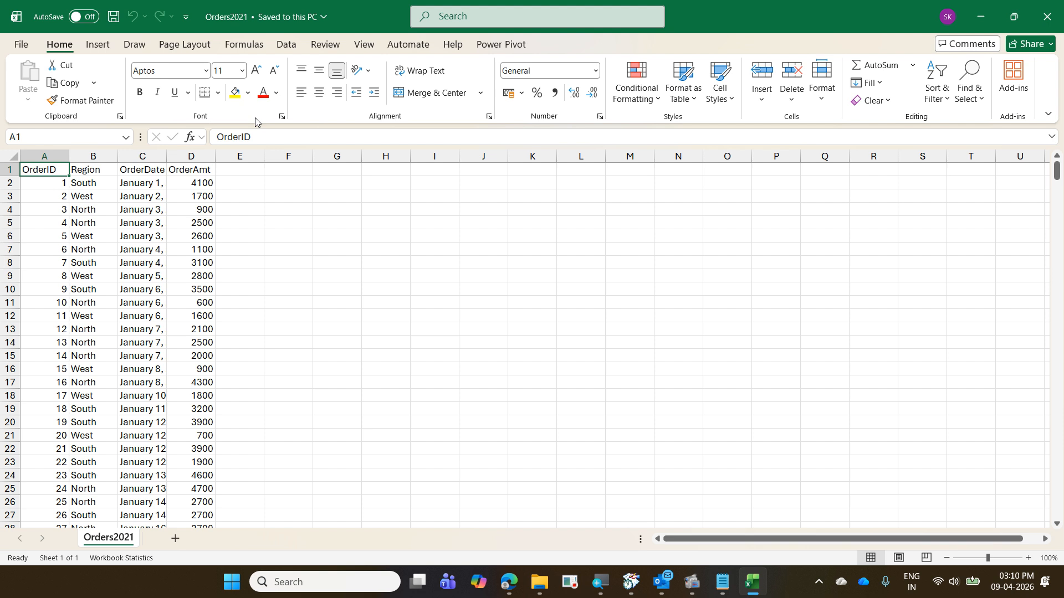
key("ctrl+w")
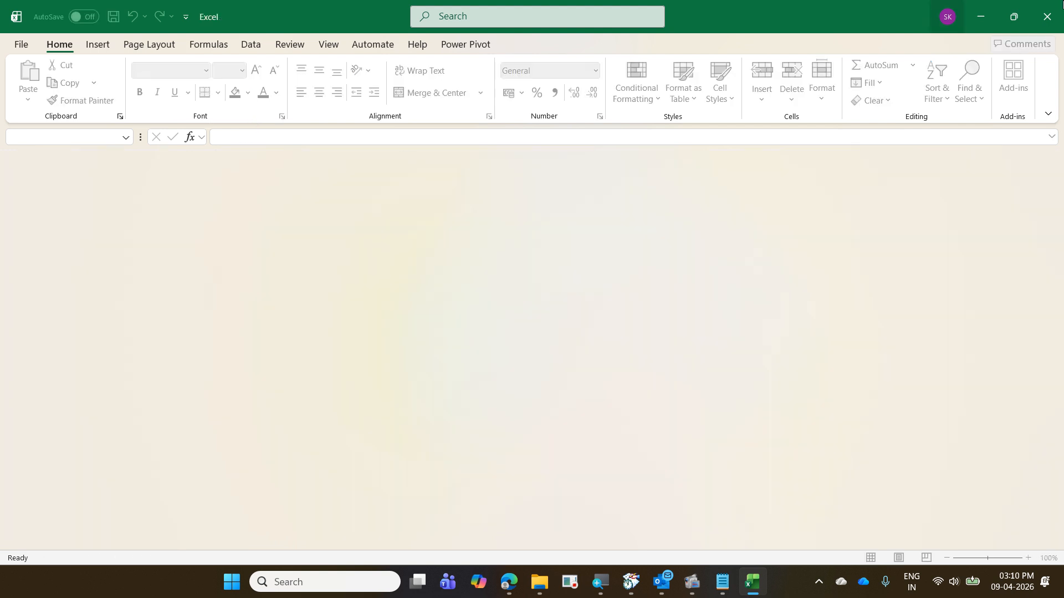
left_click(990, 10)
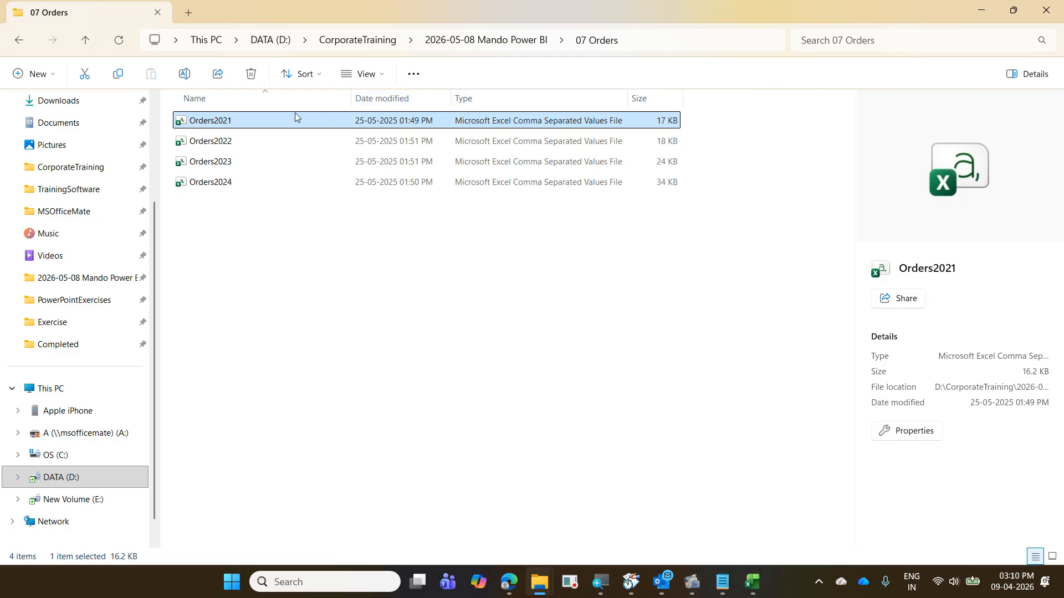
- Open Orders2021 with Notepad to examine its comma-separated text, close the file, and minimize Notepad
right_click(231, 126)
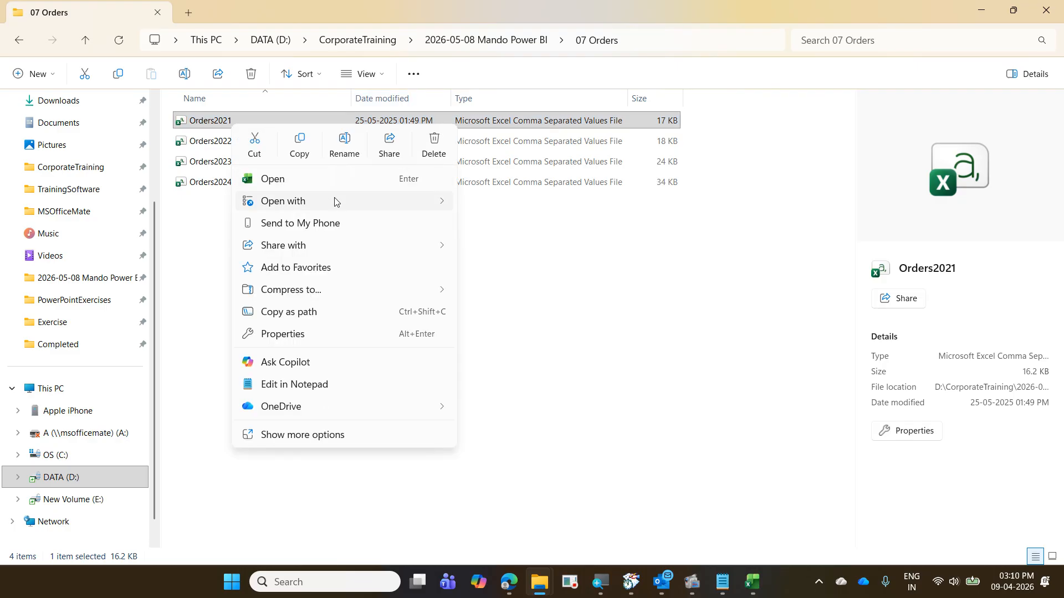
mouse_move(335, 202)
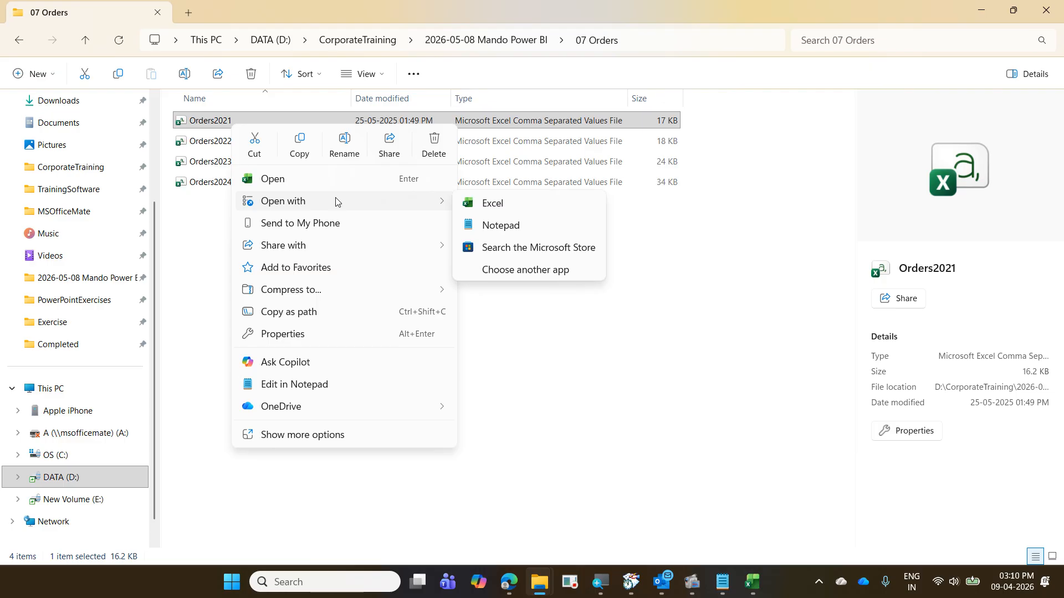
left_click(521, 229)
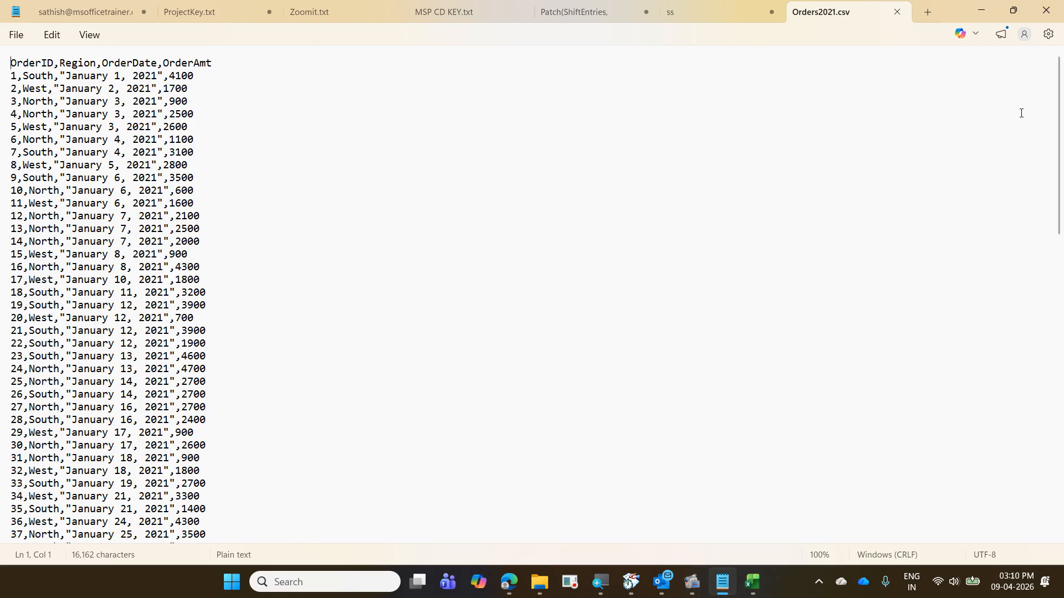
left_click(897, 12)
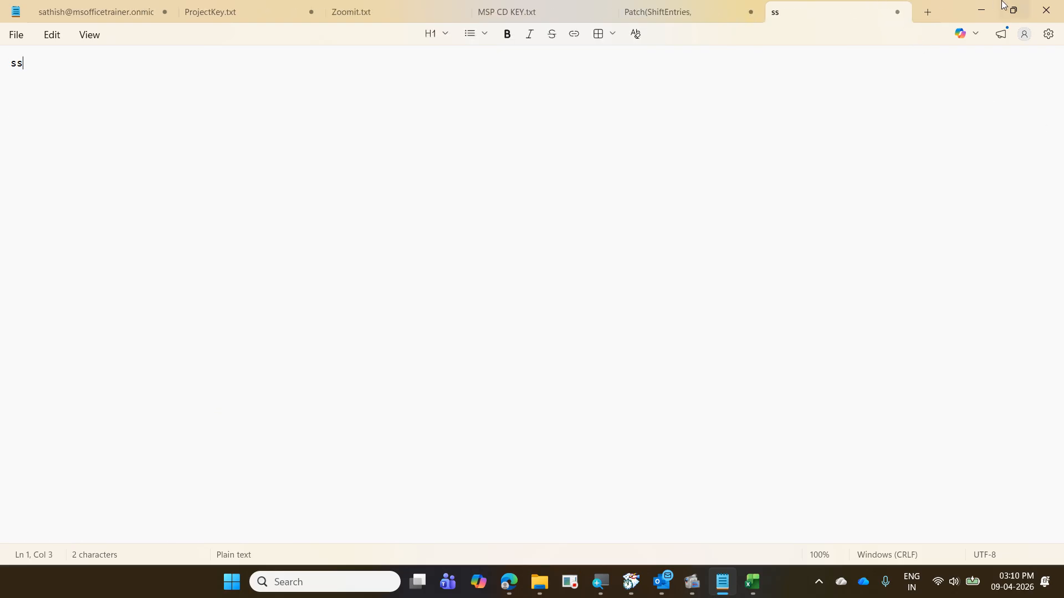
left_click(983, 9)
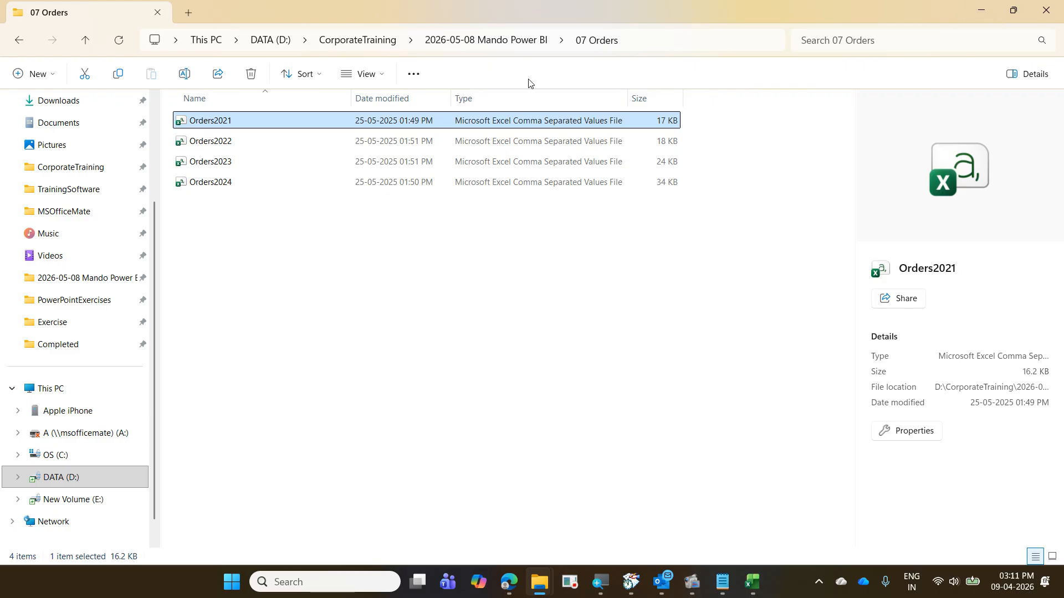
- Open Orders2022 in Excel to compare its column layout, close the file, and minimize Excel
left_click(264, 134)
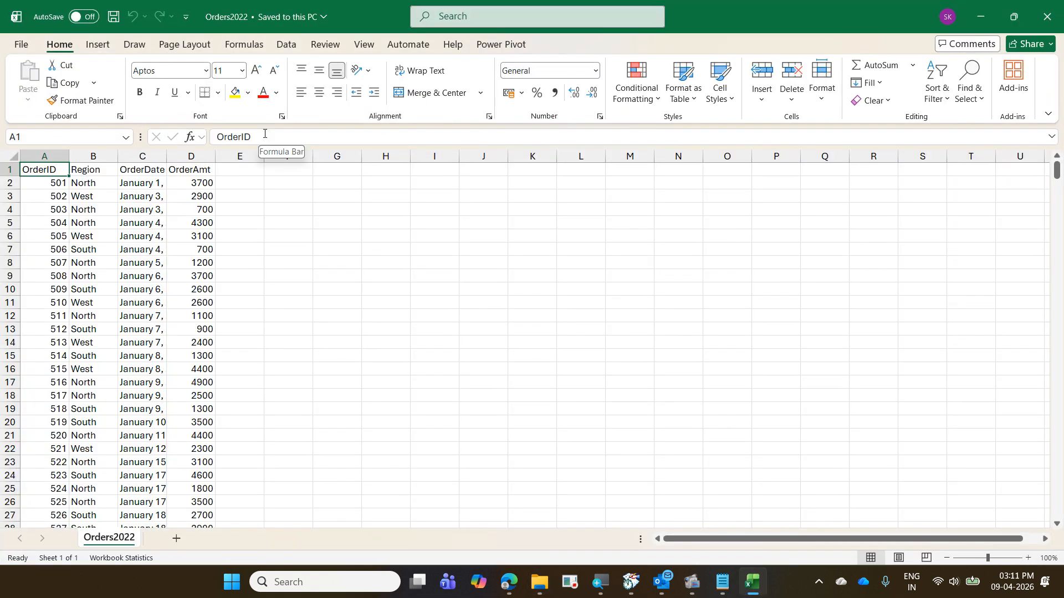
key("ctrl+w")
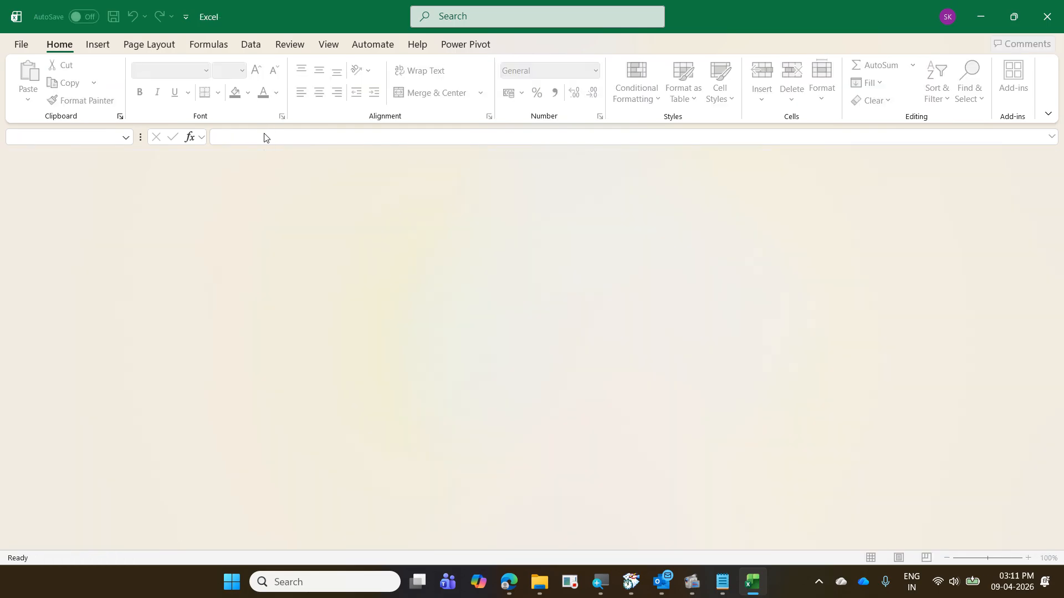
left_click(969, 23)
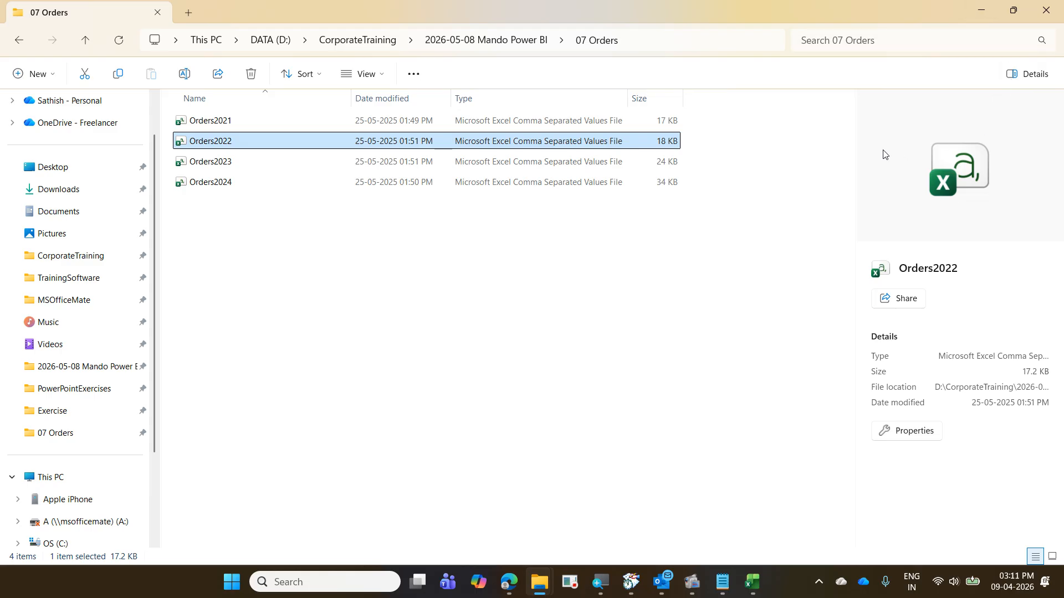
- Return File Explorer to the 2026-05-08 Mando Power BI folder, minimize it, and launch Power BI Desktop
key("alt+Left")
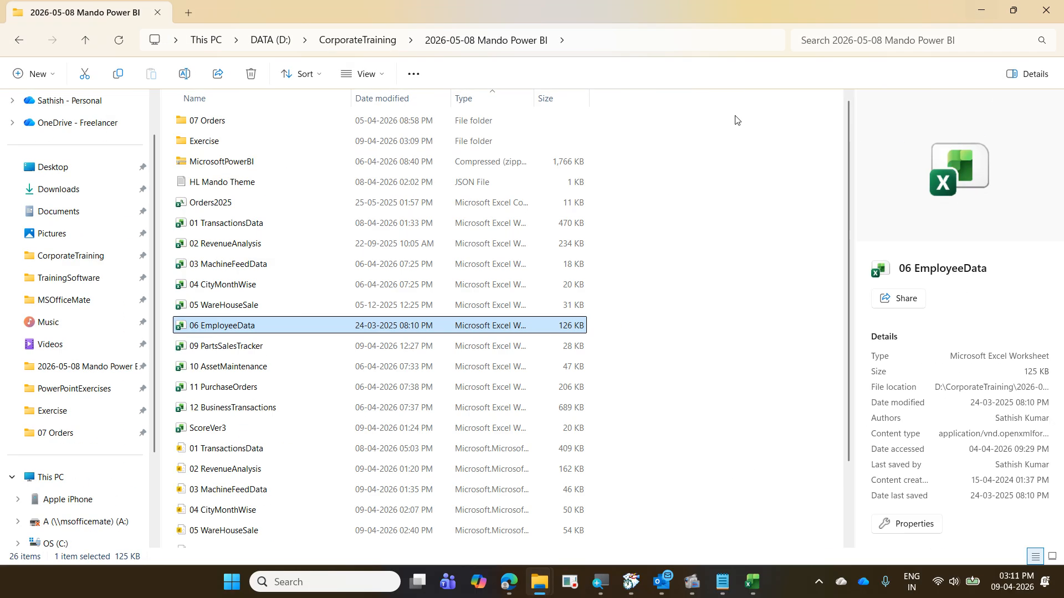
left_click(975, 14)
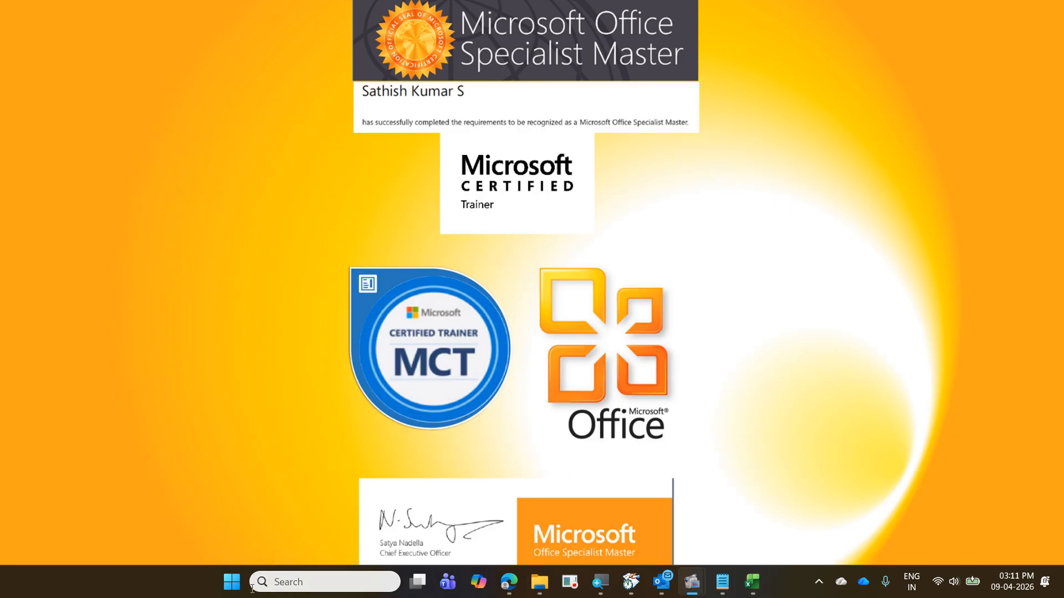
left_click(223, 582)
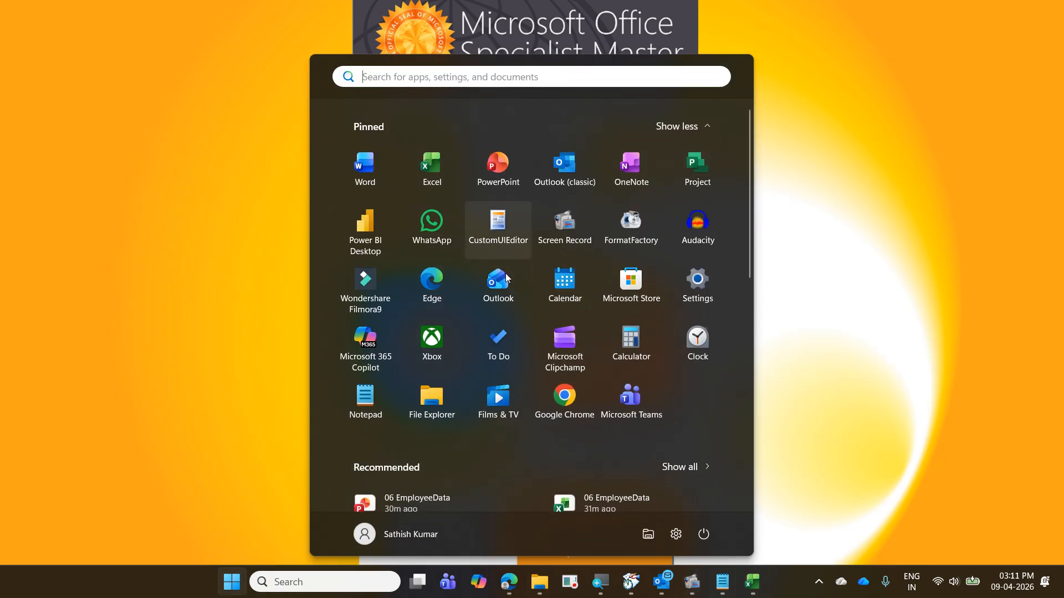
left_click(361, 241)
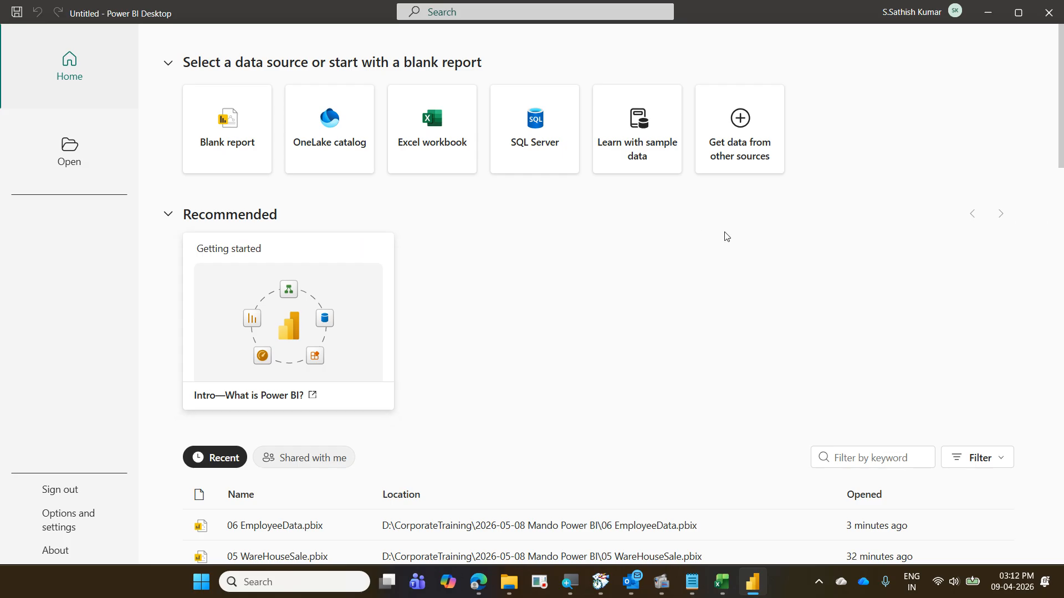
left_click(728, 160)
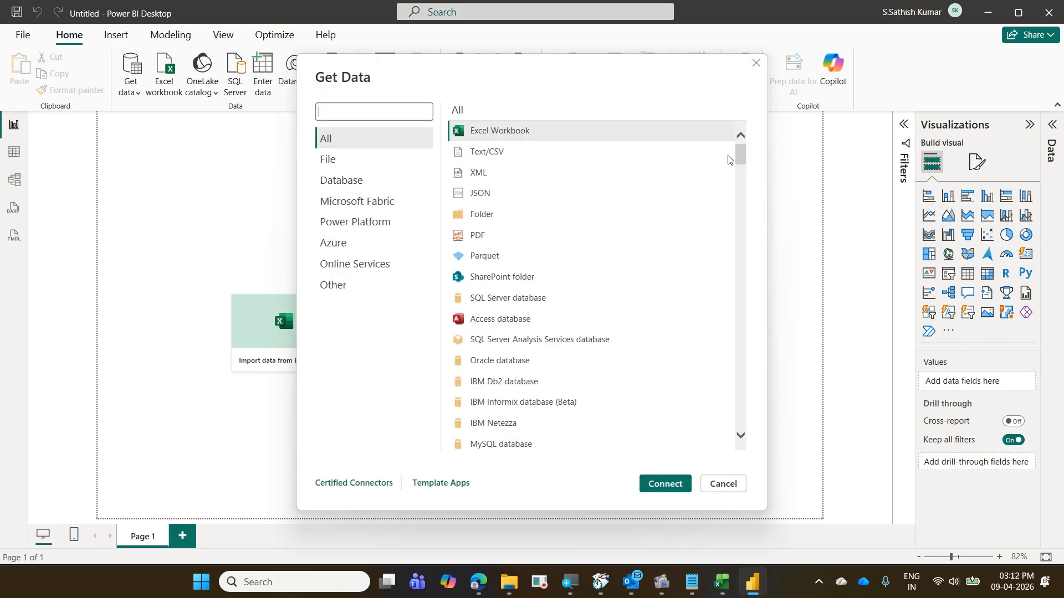
left_click(541, 160)
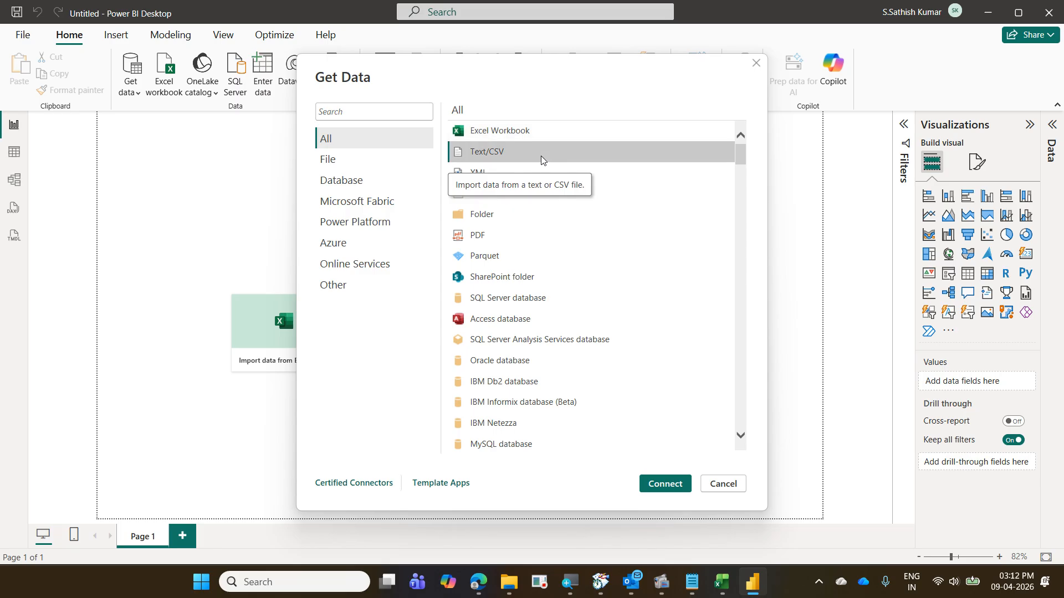
left_click(655, 483)
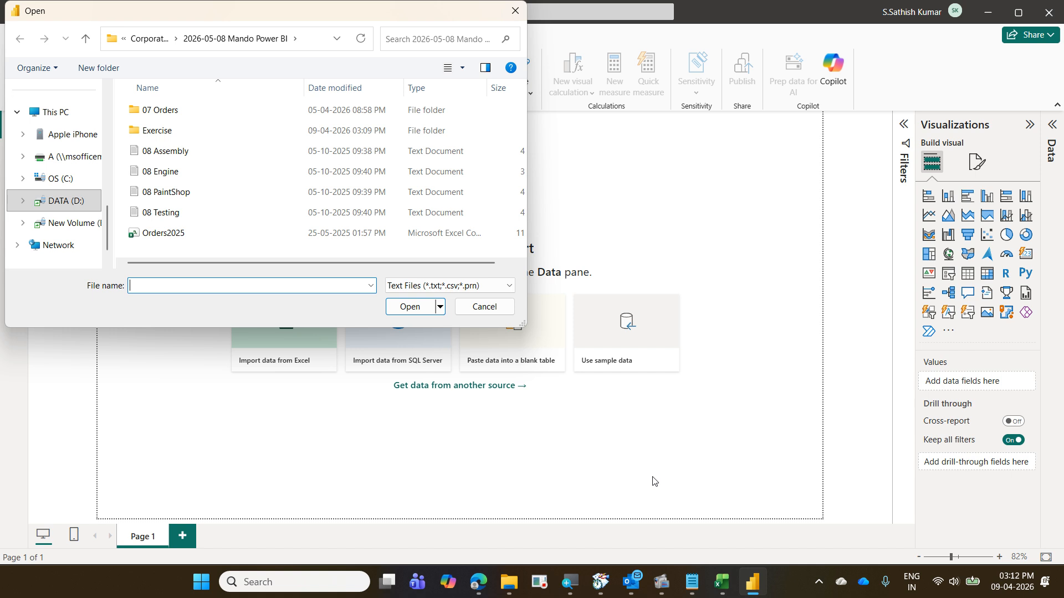
left_click(188, 117)
double_click(188, 117)
left_click(186, 110)
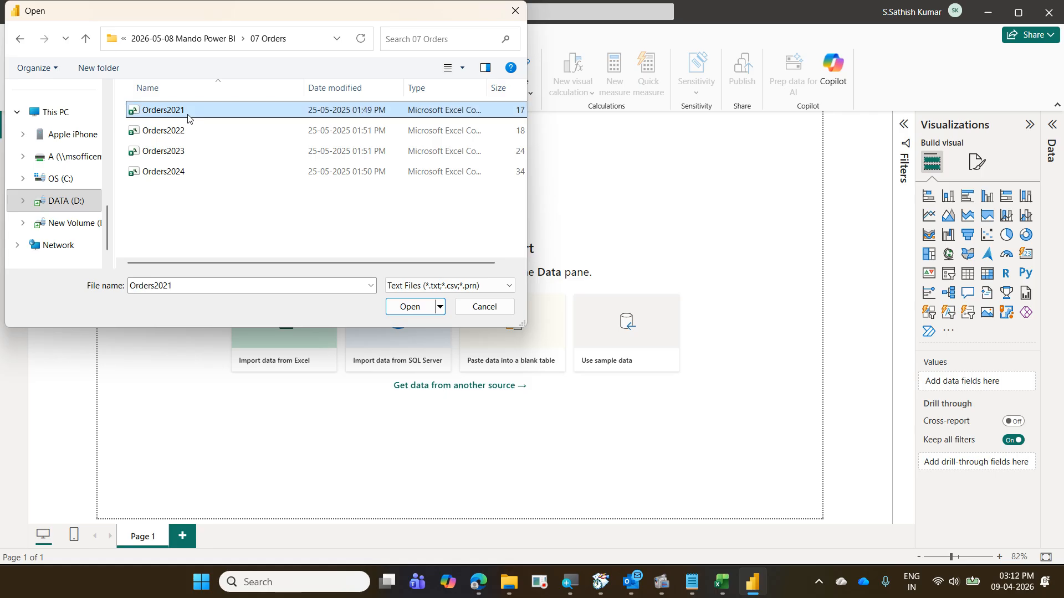
left_click(190, 130)
left_click(201, 112)
left_click(208, 133)
left_click(206, 160)
left_click(205, 172)
left_click(202, 112)
left_click(203, 132)
left_click(207, 151)
left_click(211, 172)
left_click(207, 119)
left_click(202, 133)
left_click(205, 153)
left_click(207, 172)
left_click(206, 134)
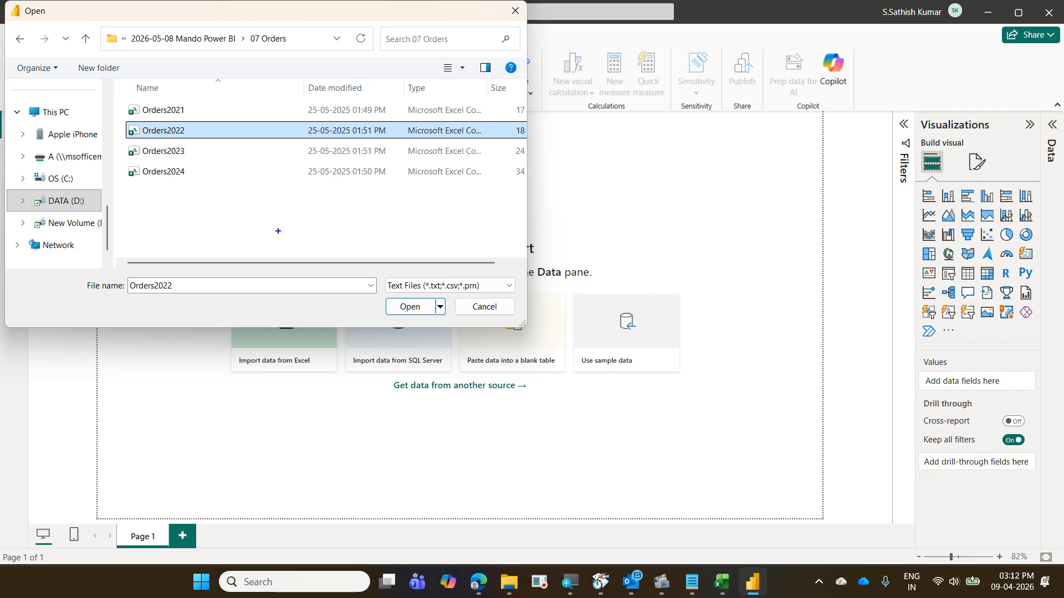
mouse_move(128, 181)
left_mouse_down()
mouse_move(188, 194)
mouse_move(144, 201)
mouse_move(184, 211)
mouse_move(145, 225)
mouse_move(176, 229)
left_mouse_up()
mouse_move(191, 174)
left_mouse_down()
mouse_move(189, 224)
mouse_move(187, 194)
left_mouse_up()
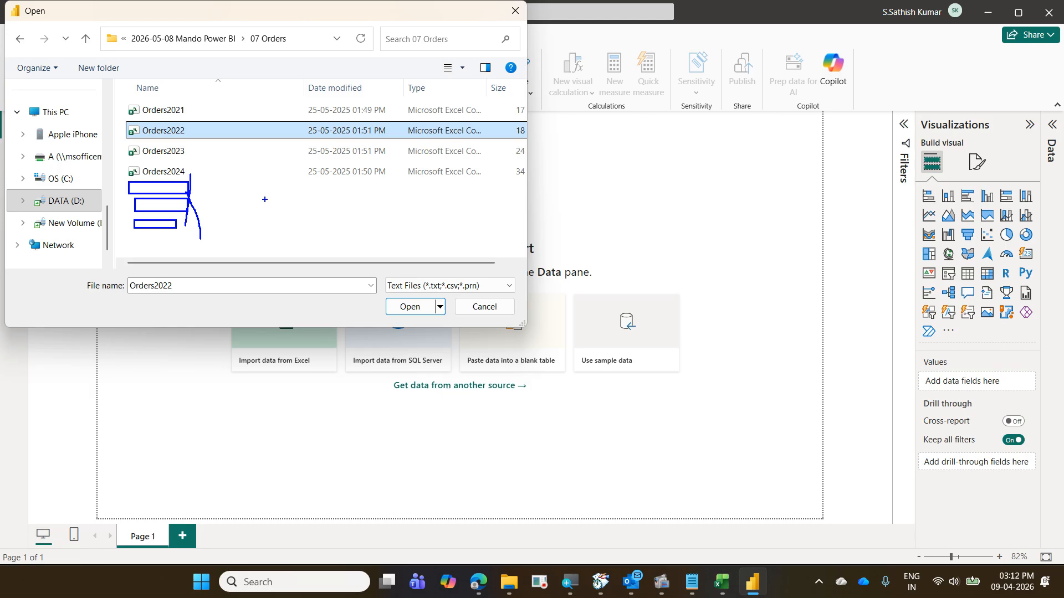
key("Escape")
key("Escape")
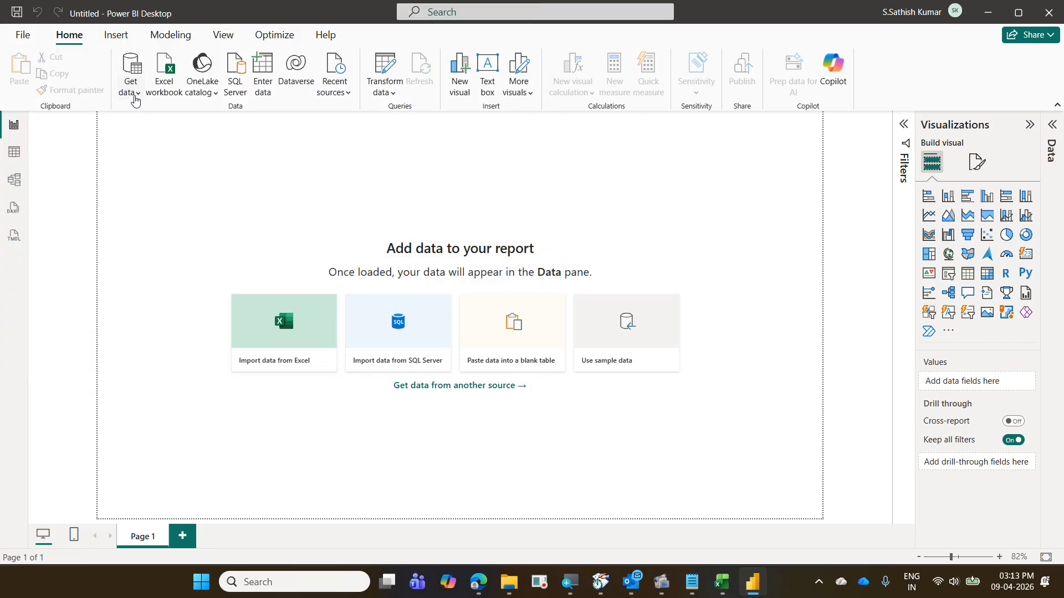
- Start a new data import that uses the Folder connector
left_click(134, 97)
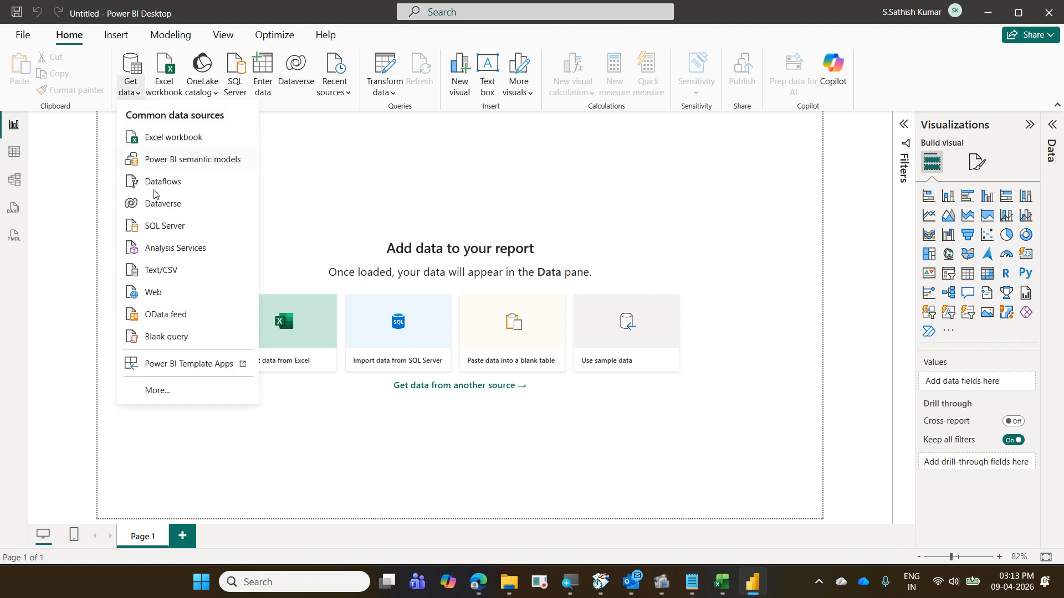
left_click(175, 398)
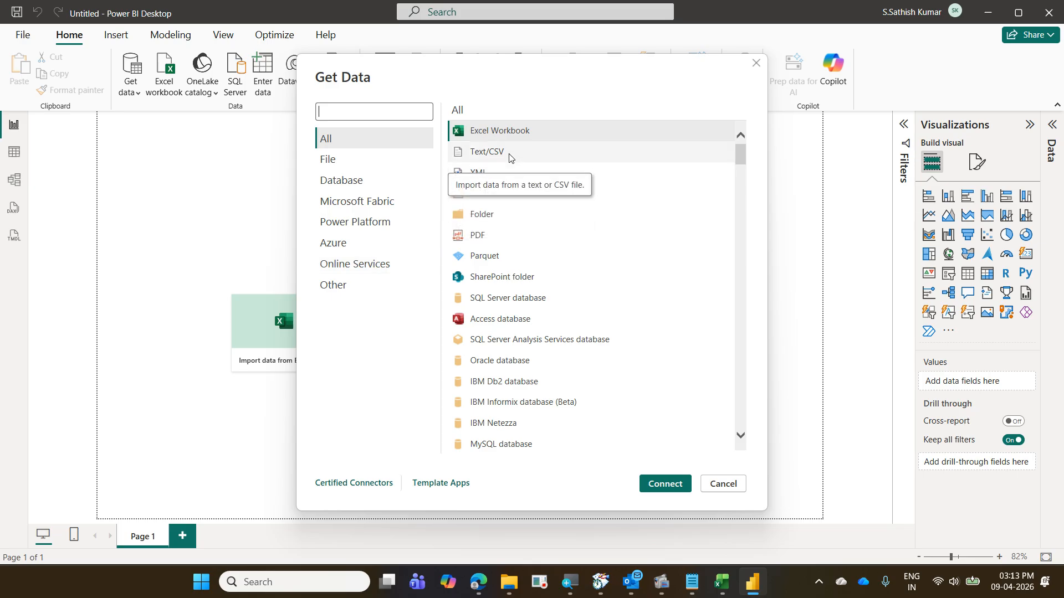
left_click(516, 221)
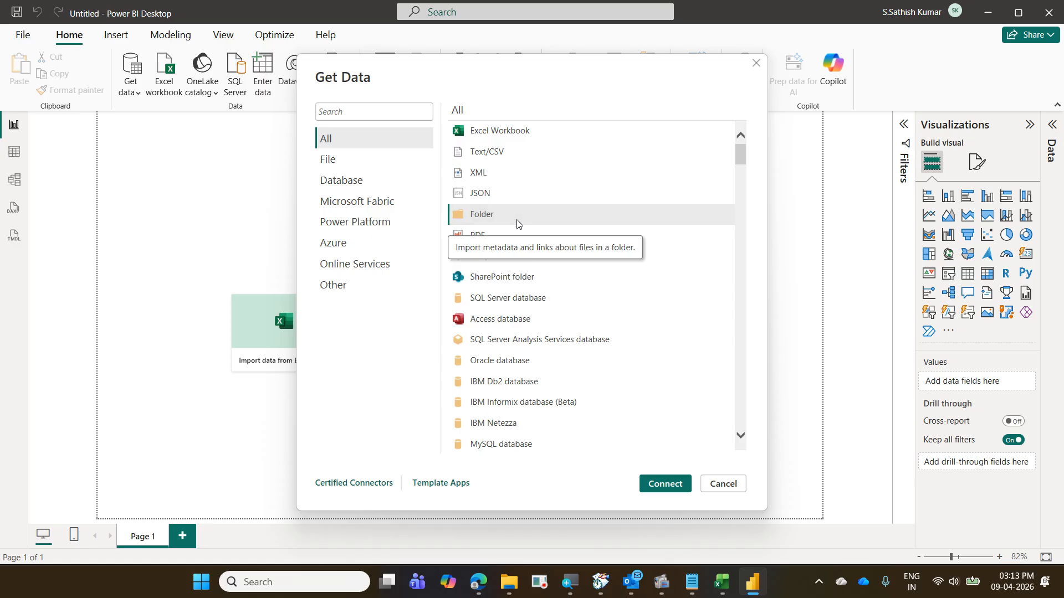
left_click(517, 223)
left_click(666, 483)
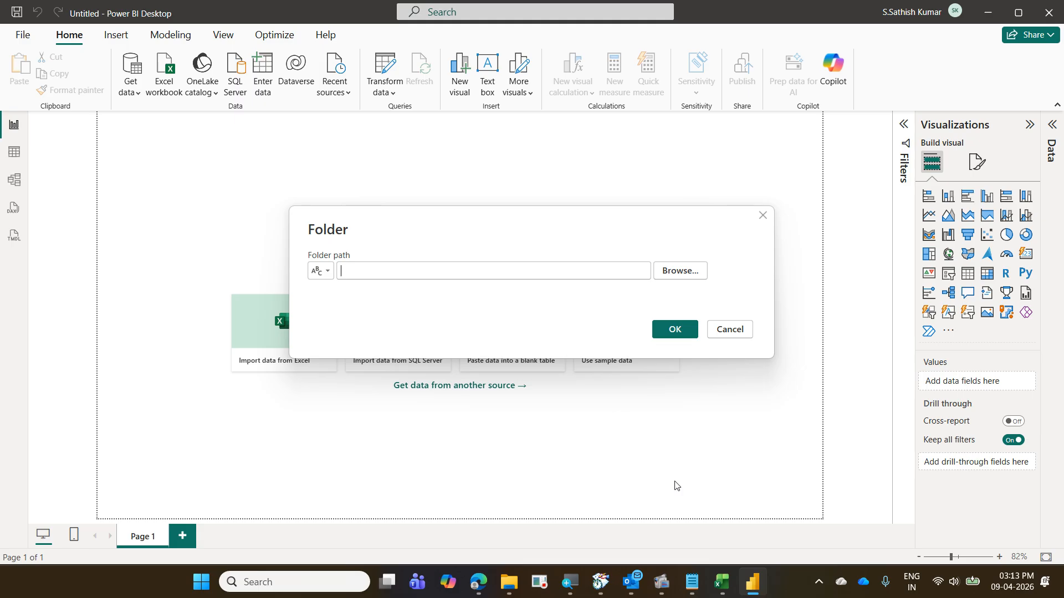
- Copy the 07 Orders folder's path from File Explorer and enter D:\CorporateTraining\2026-05-08 Mando Power BI\07 Orders as the folder path in Power BI
left_click(515, 584)
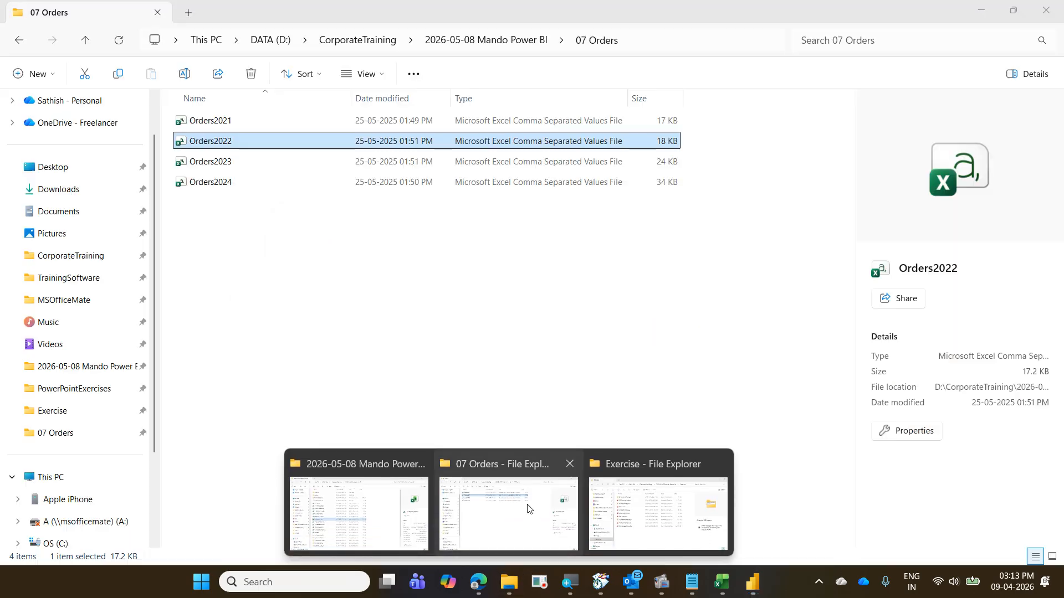
left_click(526, 510)
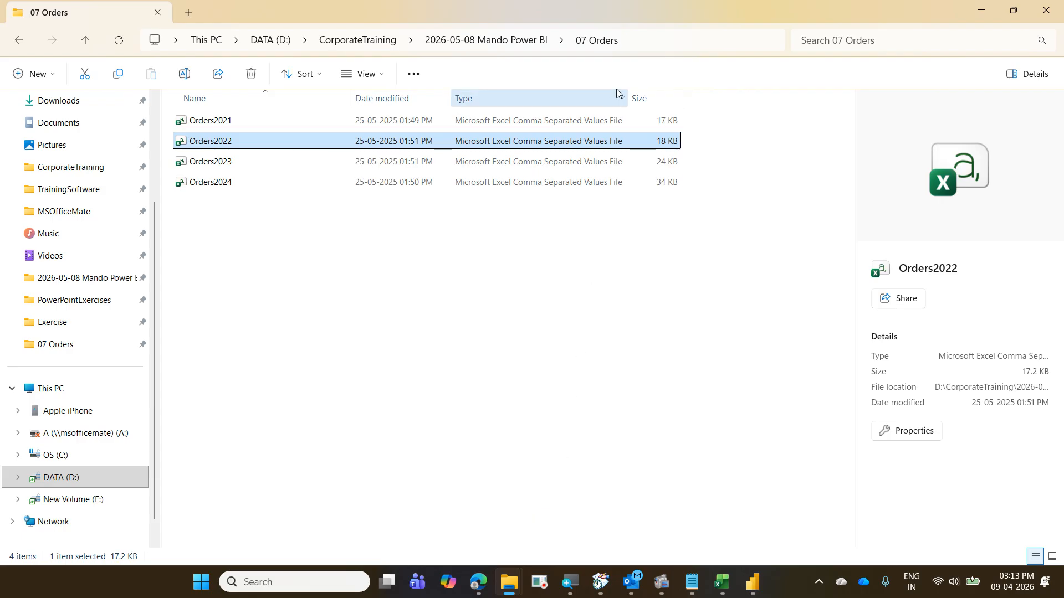
left_click(633, 43)
key("ctrl+c")
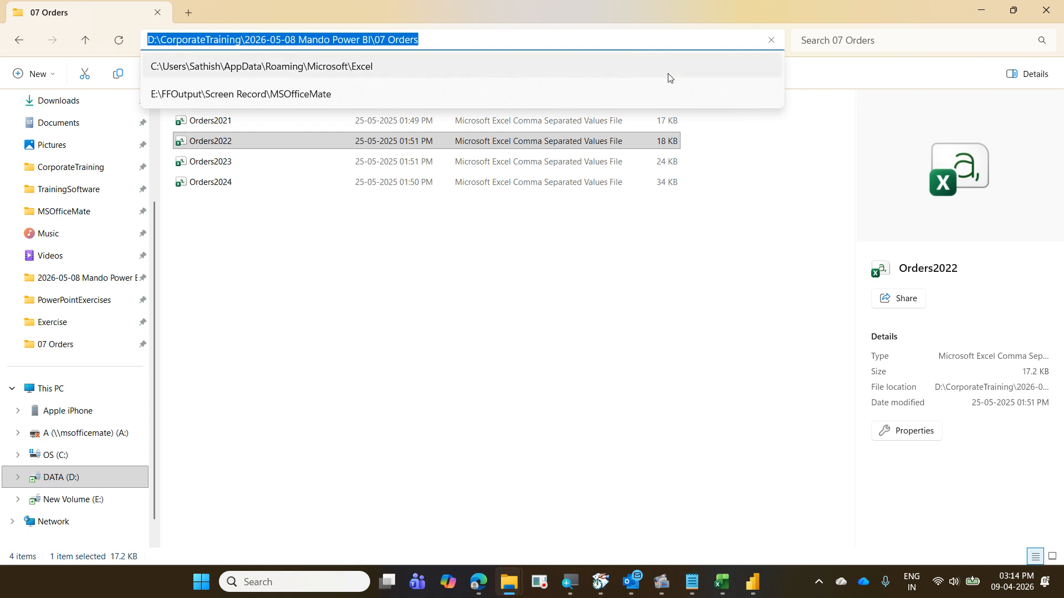
left_click(750, 586)
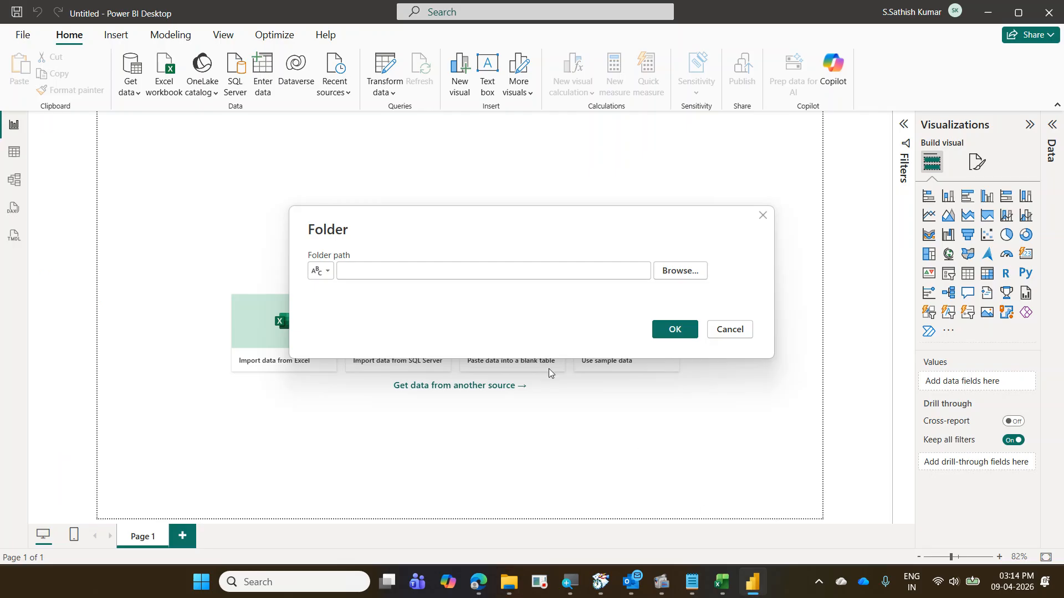
left_click(397, 273)
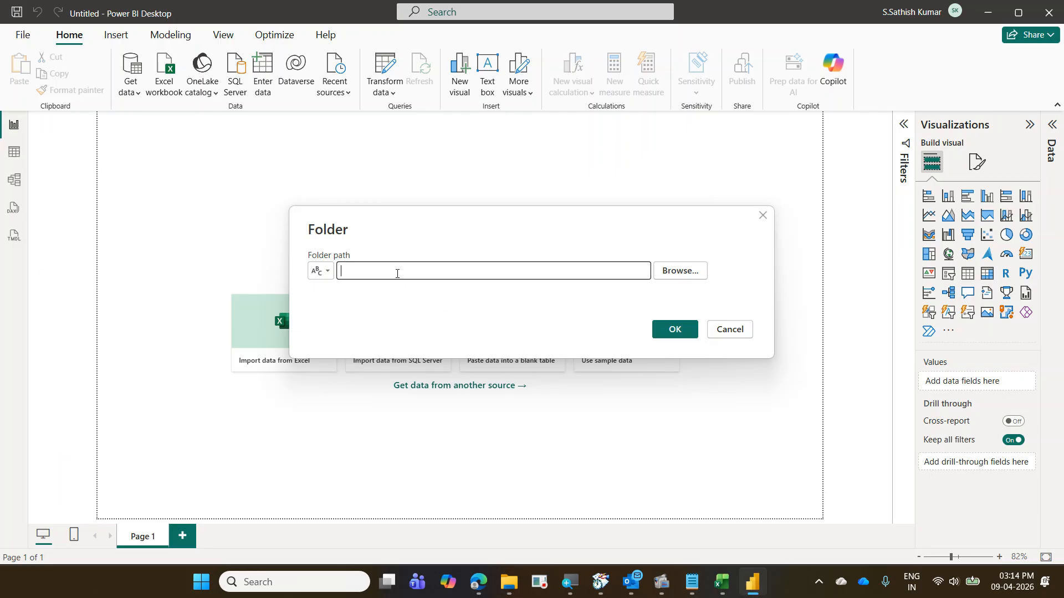
key("ctrl+v")
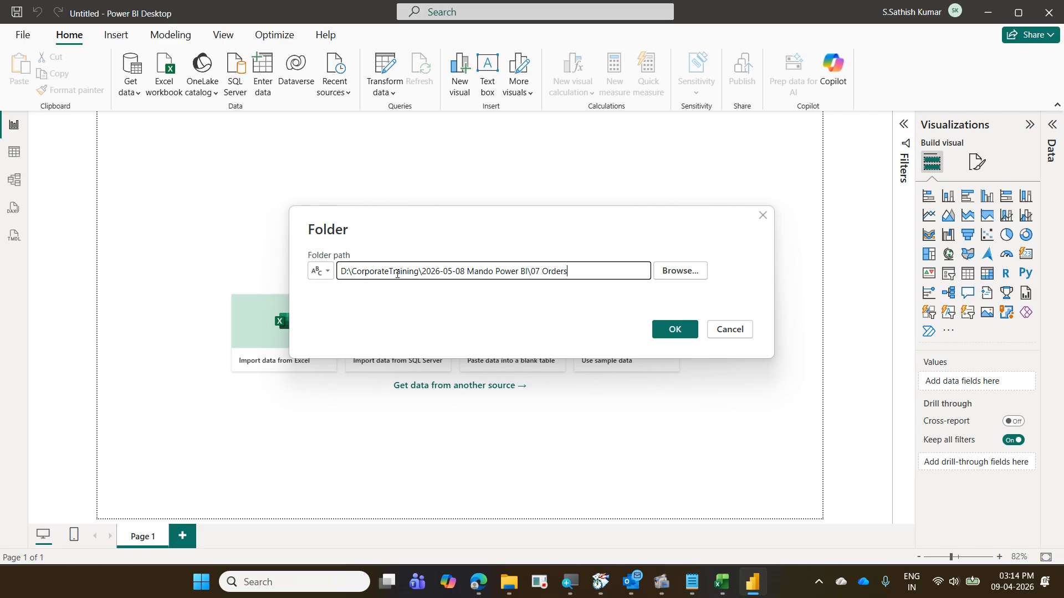
- Confirm the folder source and open its file list in Power Query Editor for transformation without combining the files
left_click(675, 274)
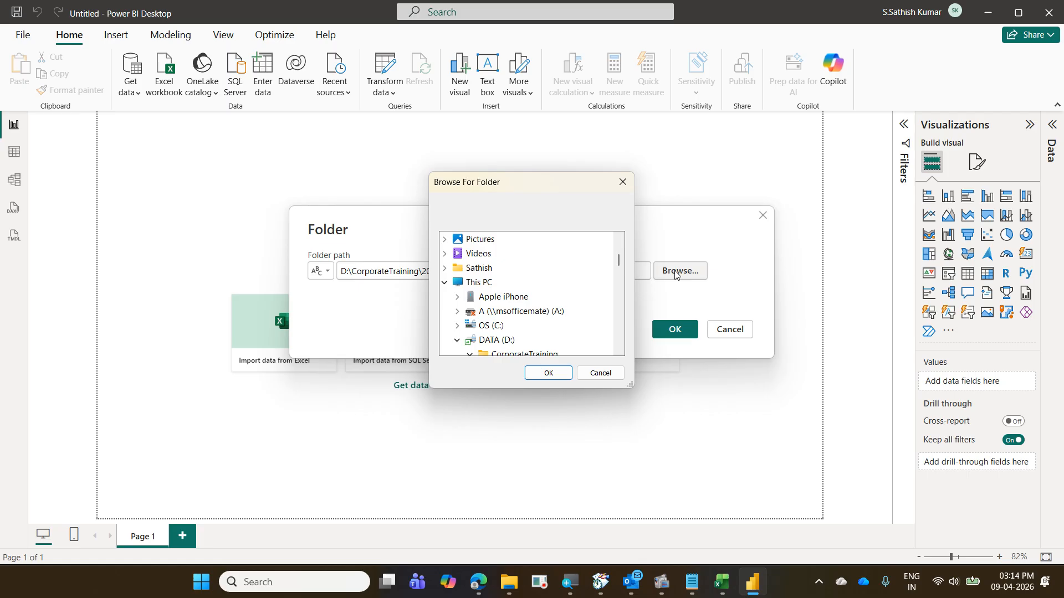
left_click(623, 182)
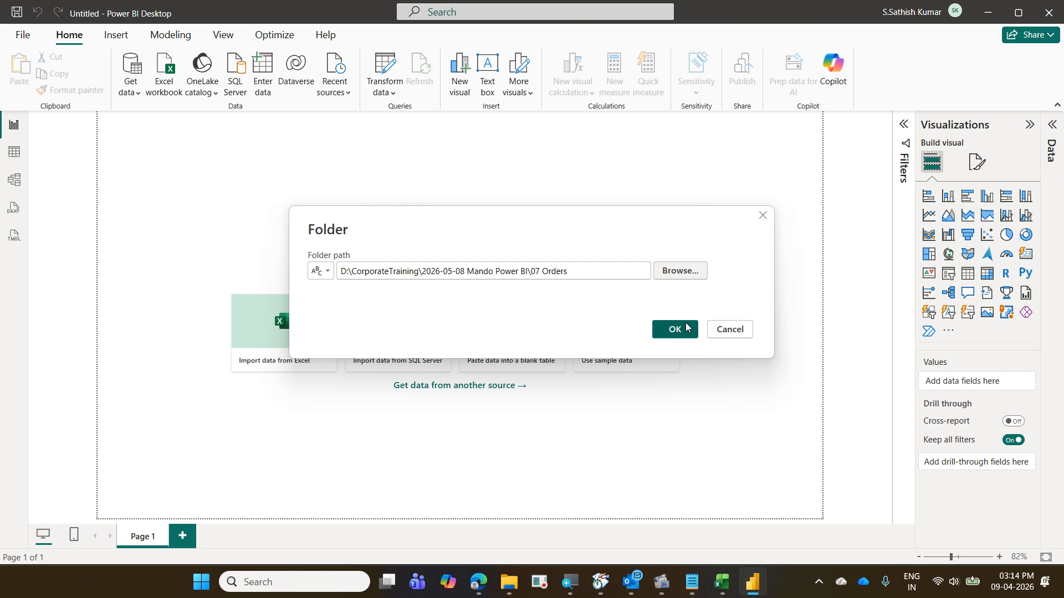
left_click(687, 330)
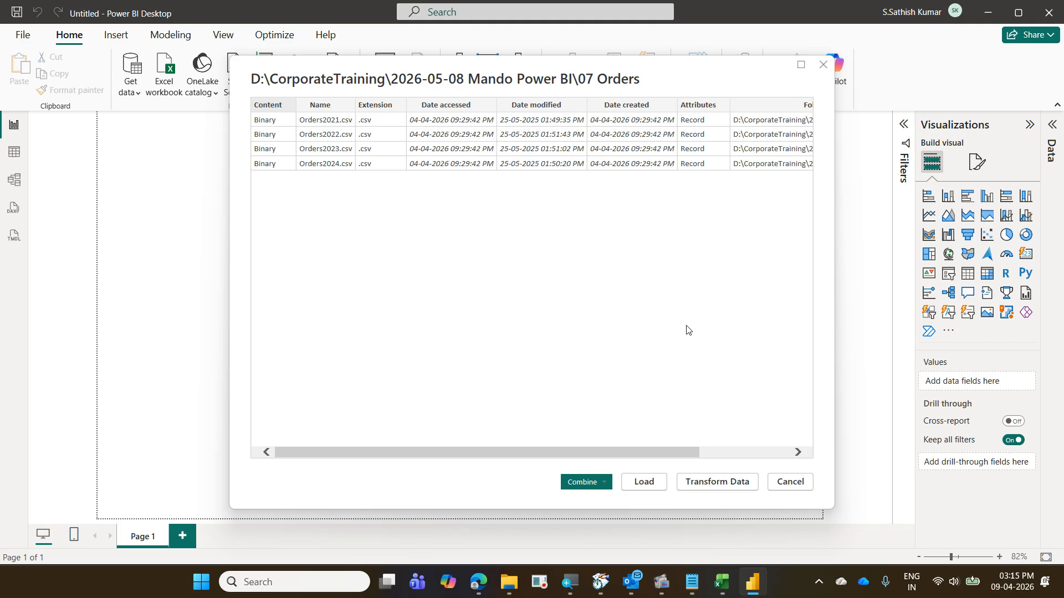
left_click(605, 486)
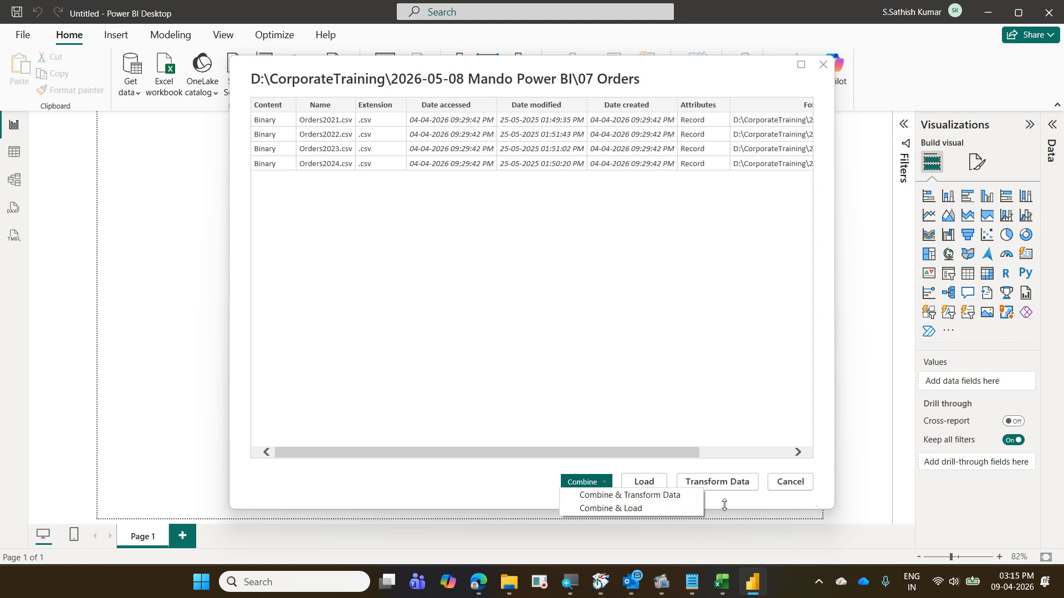
left_click(740, 503)
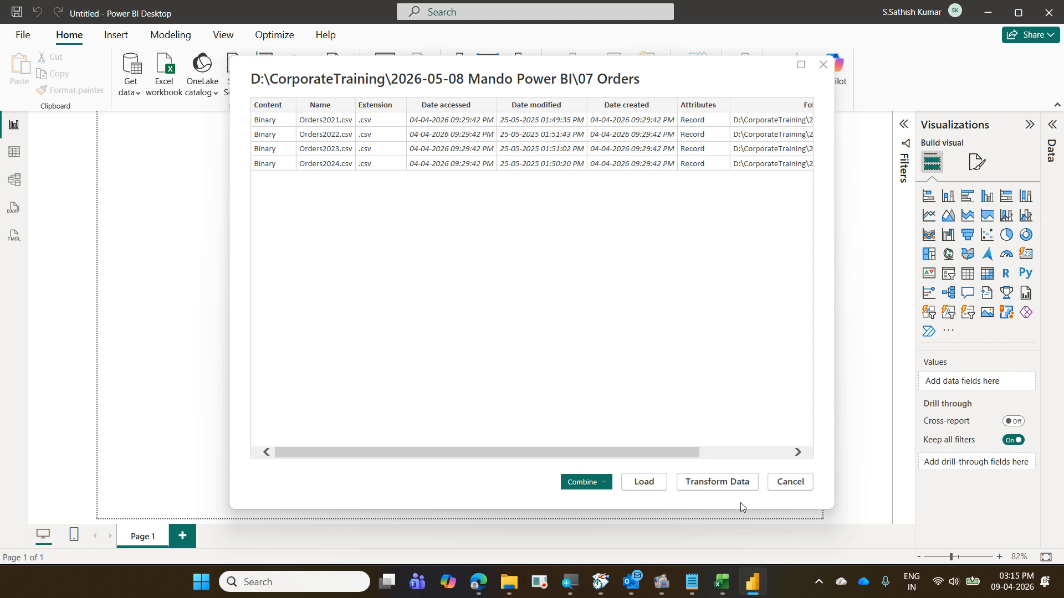
left_click(718, 482)
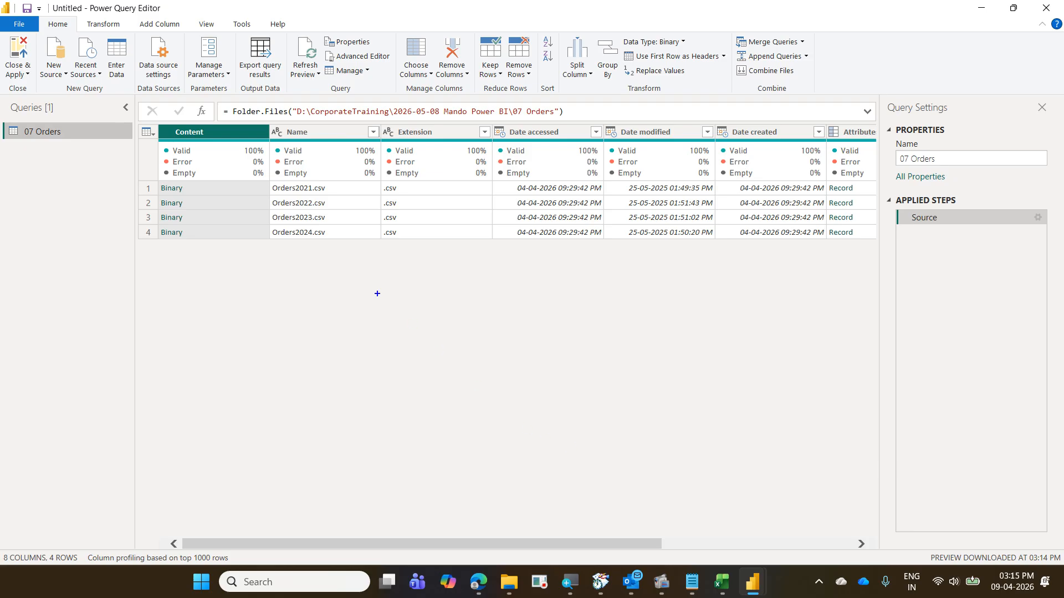
mouse_move(270, 187)
left_mouse_down()
mouse_move(309, 194)
mouse_move(317, 237)
left_mouse_up()
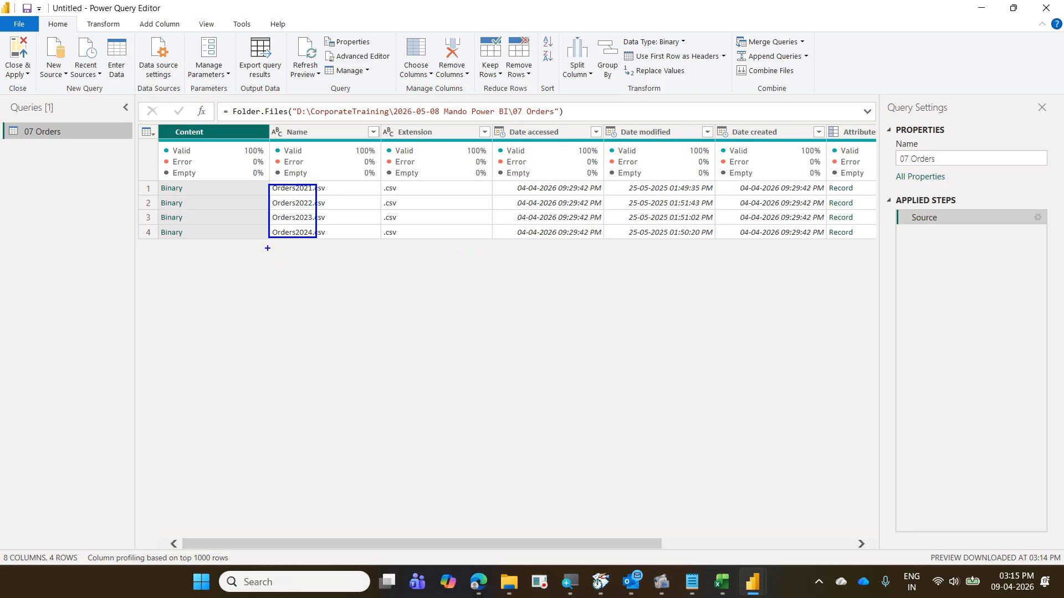
mouse_move(268, 245)
left_mouse_down()
mouse_move(323, 261)
mouse_move(289, 279)
mouse_move(319, 283)
mouse_move(306, 328)
left_mouse_up()
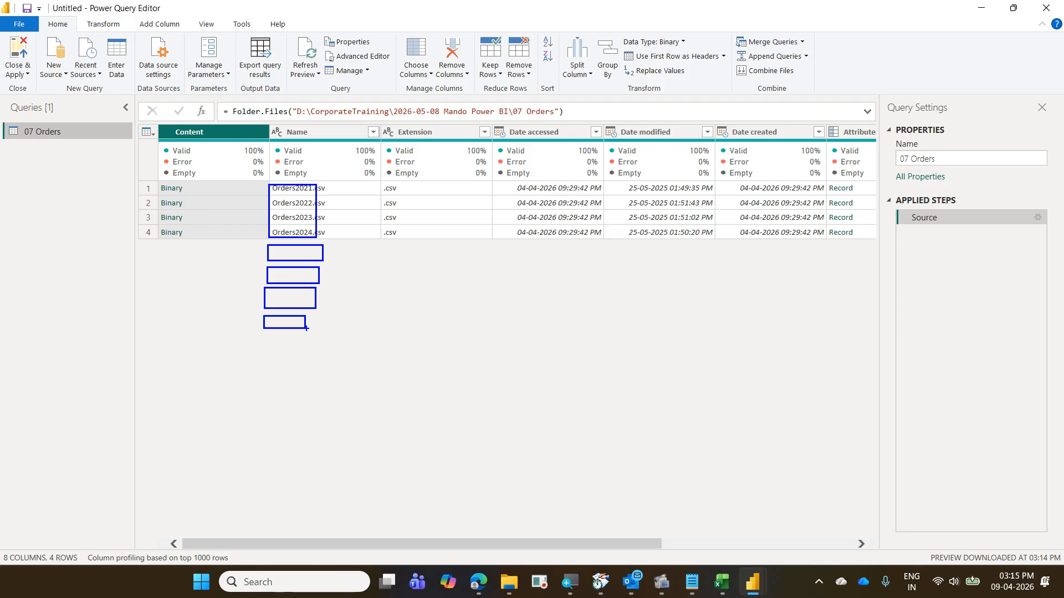
mouse_move(317, 185)
left_mouse_down()
mouse_move(334, 299)
mouse_move(330, 375)
left_mouse_up()
mouse_move(382, 198)
left_mouse_down()
mouse_move(405, 189)
mouse_move(380, 183)
mouse_move(394, 205)
left_mouse_up()
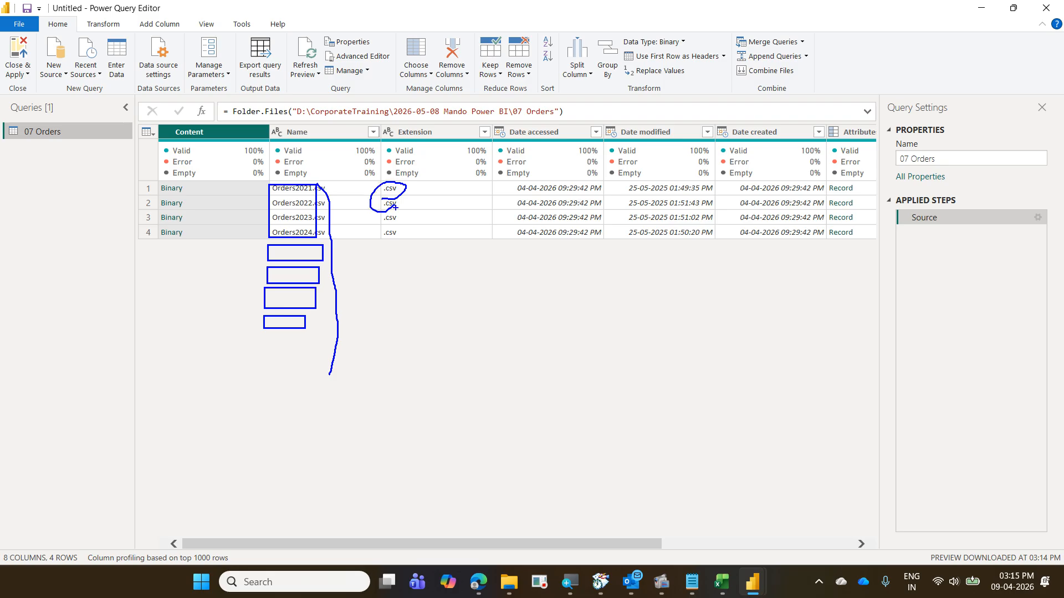
key("Escape")
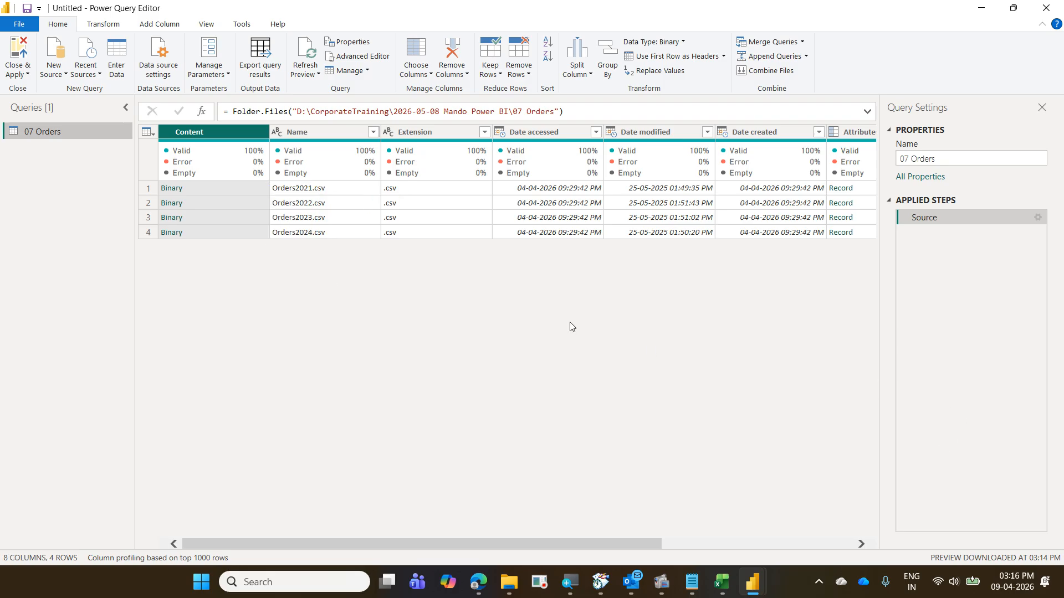
- Examine the filter choices of the Extension and Name columns without applying a filter
left_click(485, 132)
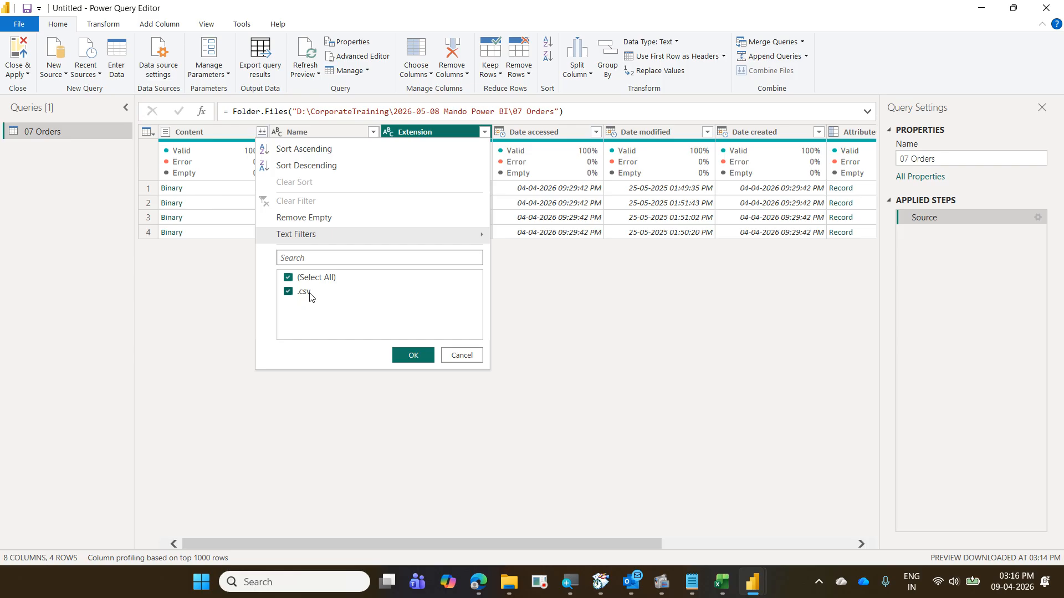
left_click(477, 355)
left_click(373, 131)
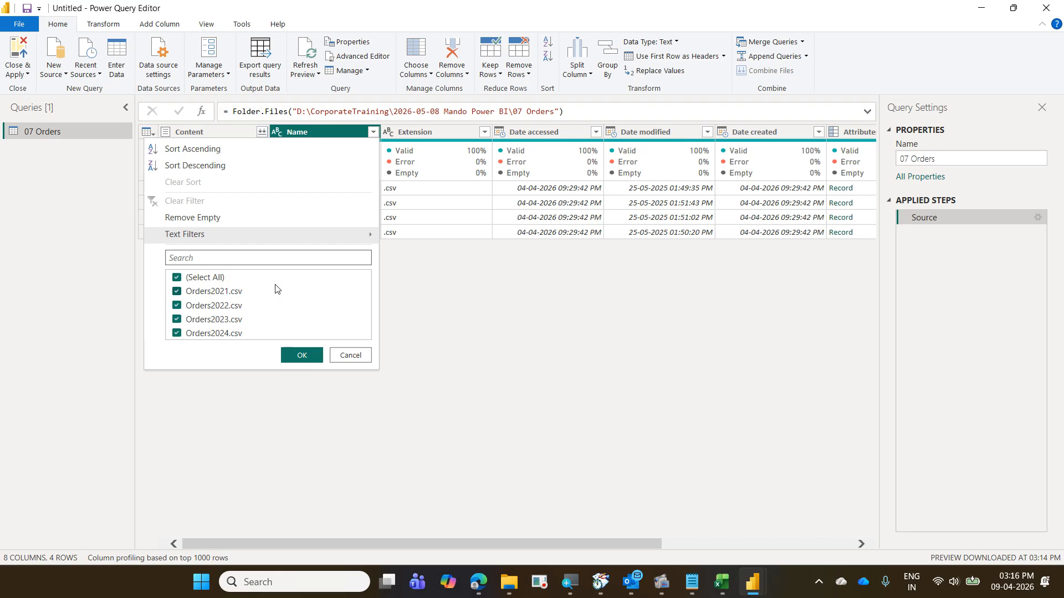
left_click(350, 355)
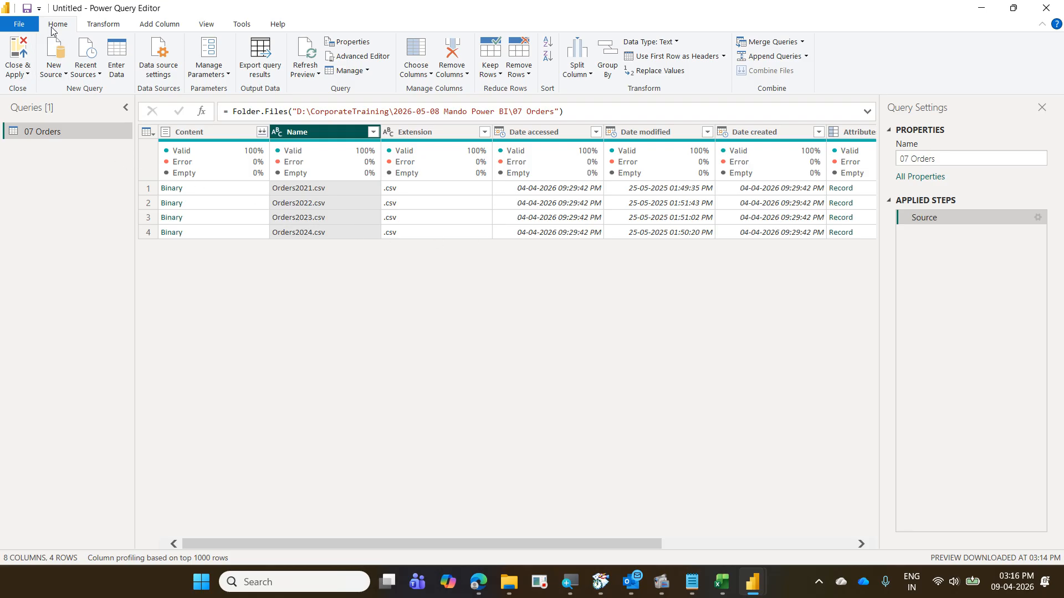
key("ctrl+2")
left_click_drag(41, 16, 75, 32)
left_click_drag(727, 62, 805, 85)
left_click_drag(719, 84, 75, 19)
mouse_move(754, 82)
left_mouse_down()
mouse_move(770, 91)
mouse_move(814, 61)
mouse_move(729, 56)
mouse_move(743, 84)
left_mouse_up()
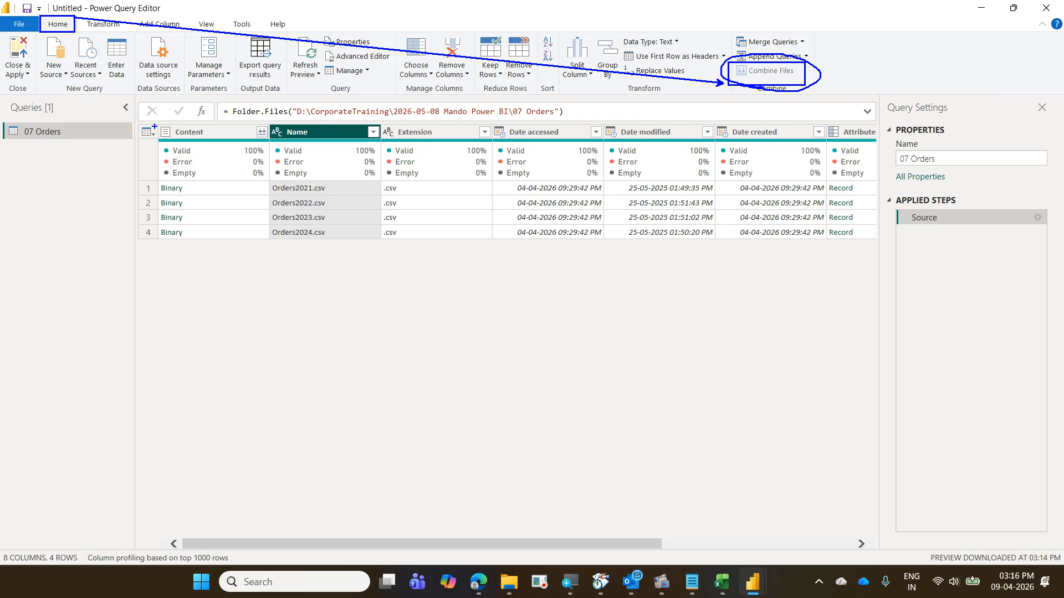
mouse_move(155, 126)
left_mouse_down()
mouse_move(209, 196)
mouse_move(209, 244)
left_mouse_up()
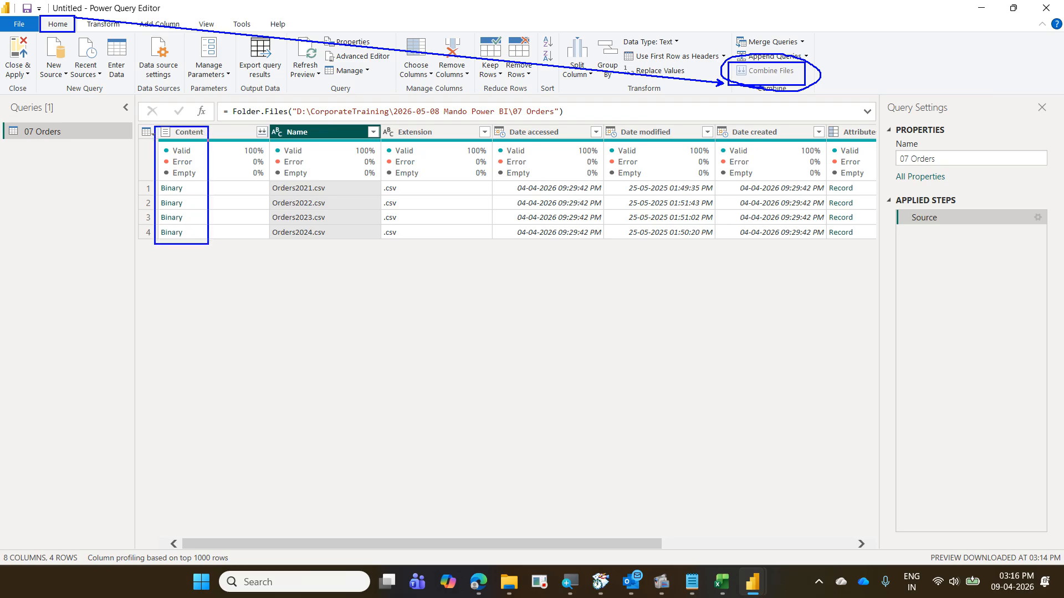
mouse_move(193, 123)
left_mouse_down()
mouse_move(239, 79)
mouse_move(409, 115)
mouse_move(422, 131)
left_mouse_up()
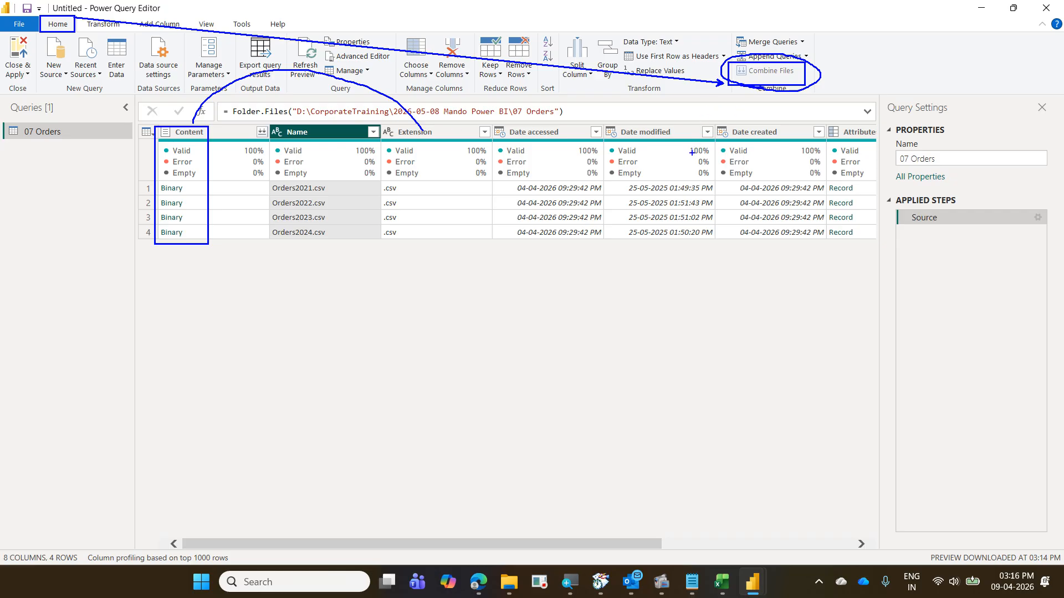
left_click_drag(783, 70, 883, 56)
key("Escape")
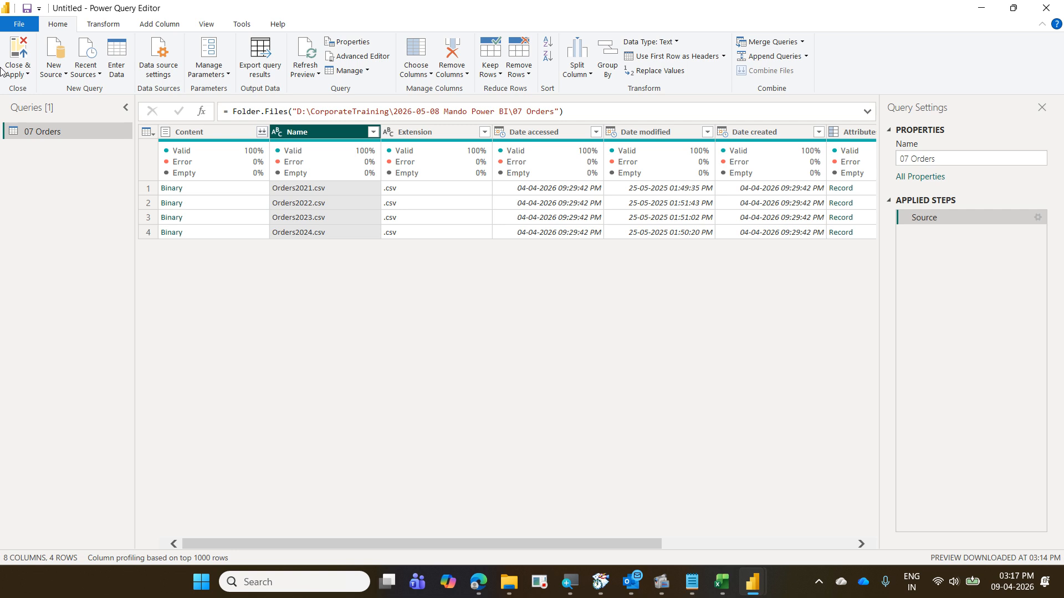
- Open the Combine Files settings for the binary files in the Content column
left_click(200, 132)
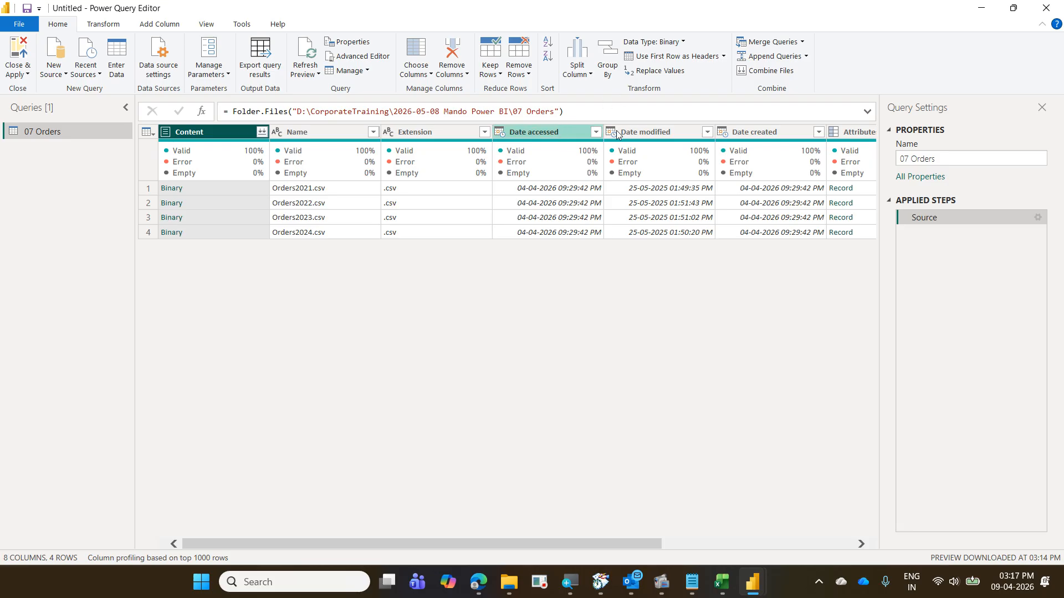
left_click(655, 135)
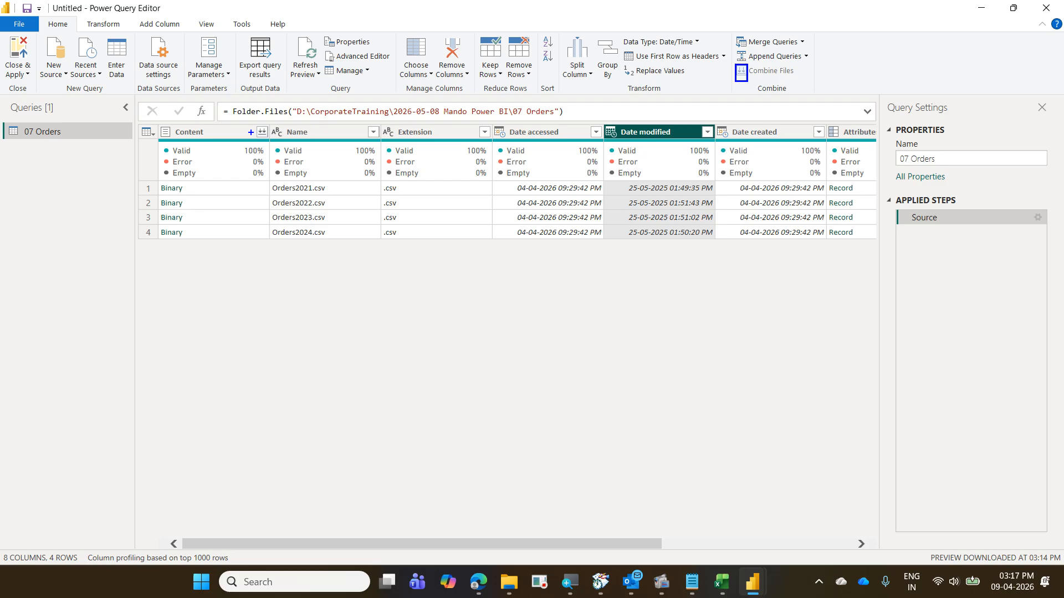
mouse_move(254, 126)
left_mouse_down()
mouse_move(269, 142)
mouse_move(294, 107)
left_mouse_up()
mouse_move(742, 100)
left_mouse_down()
mouse_move(770, 95)
mouse_move(801, 61)
mouse_move(731, 100)
mouse_move(762, 94)
left_mouse_up()
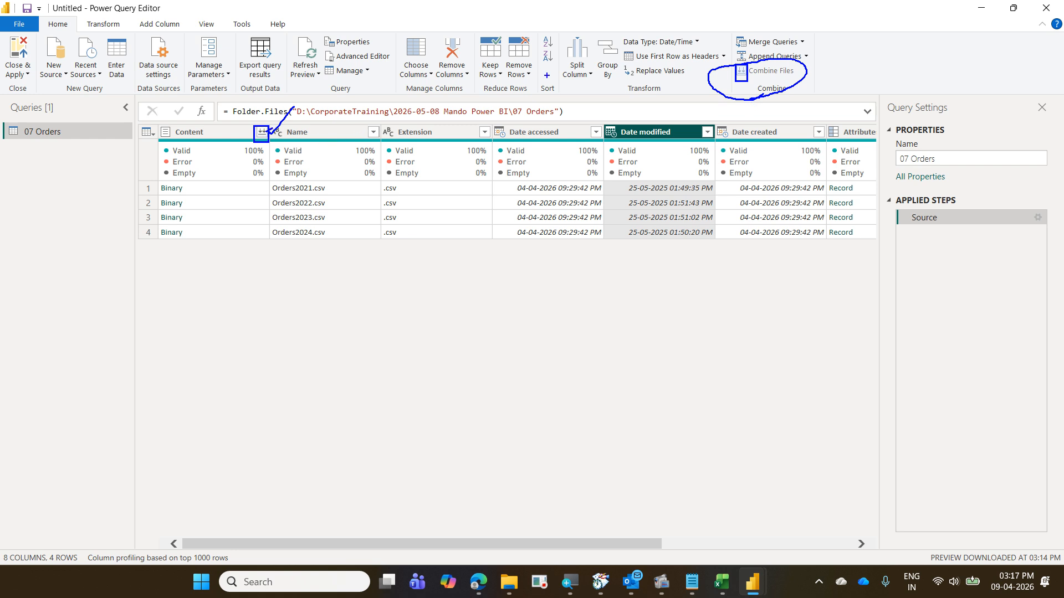
key("Escape")
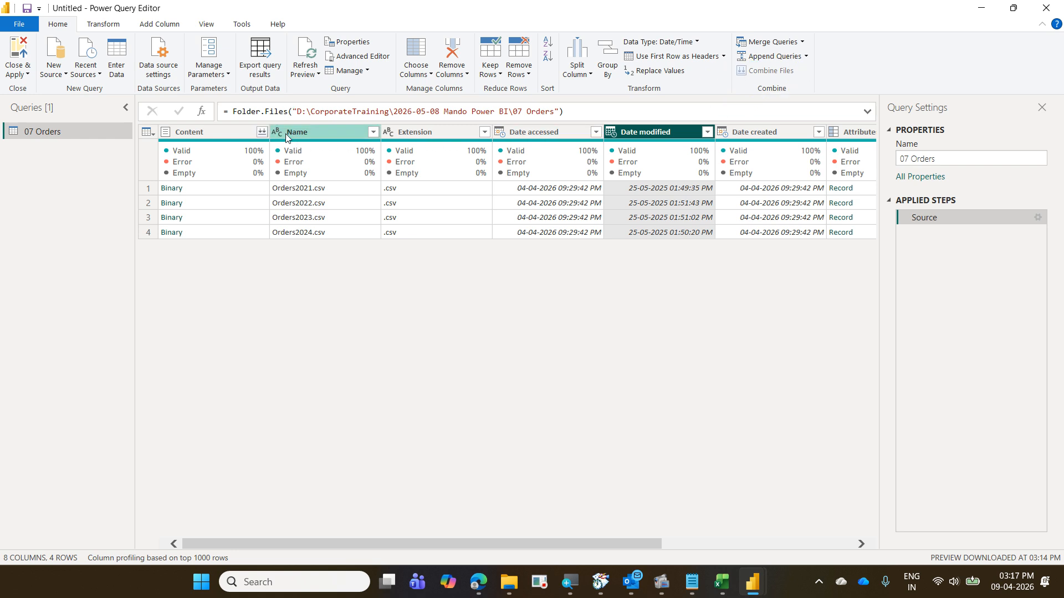
left_click(264, 133)
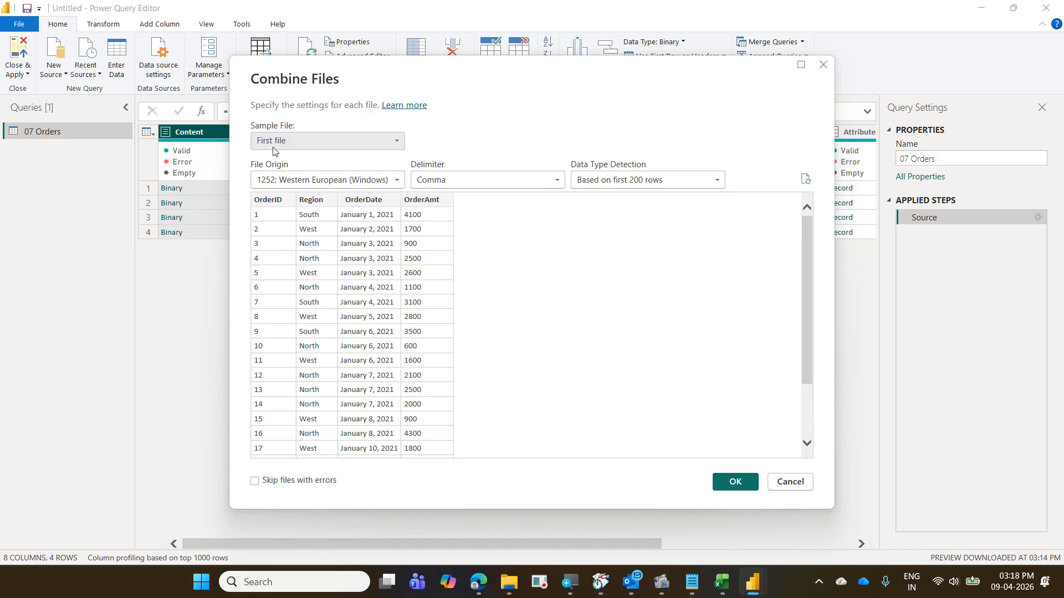
- Examine the available choices for the sample file, data type detection and file origin without changing them
left_click(280, 141)
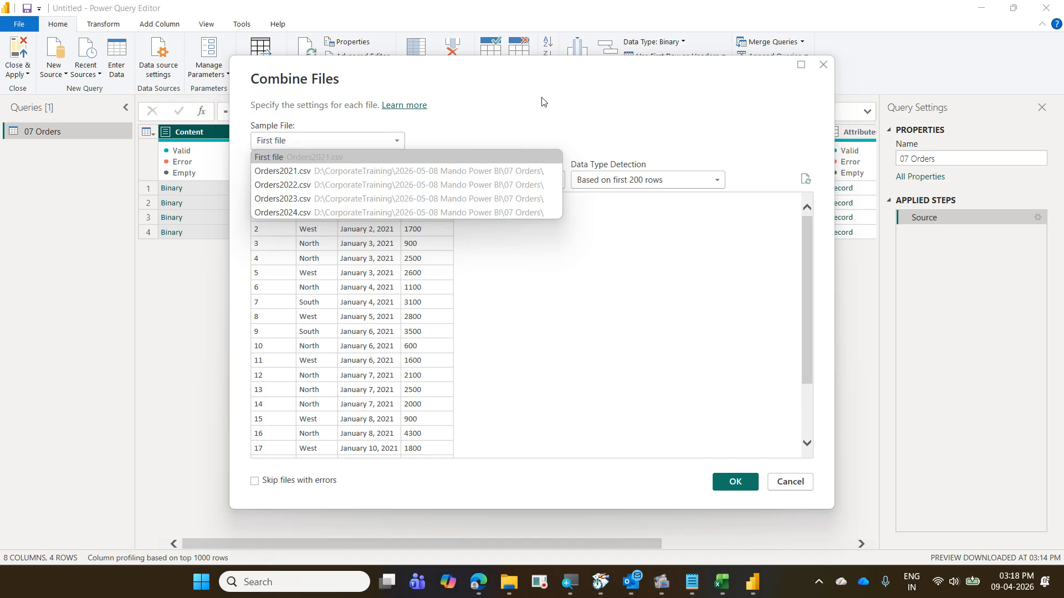
left_click(570, 109)
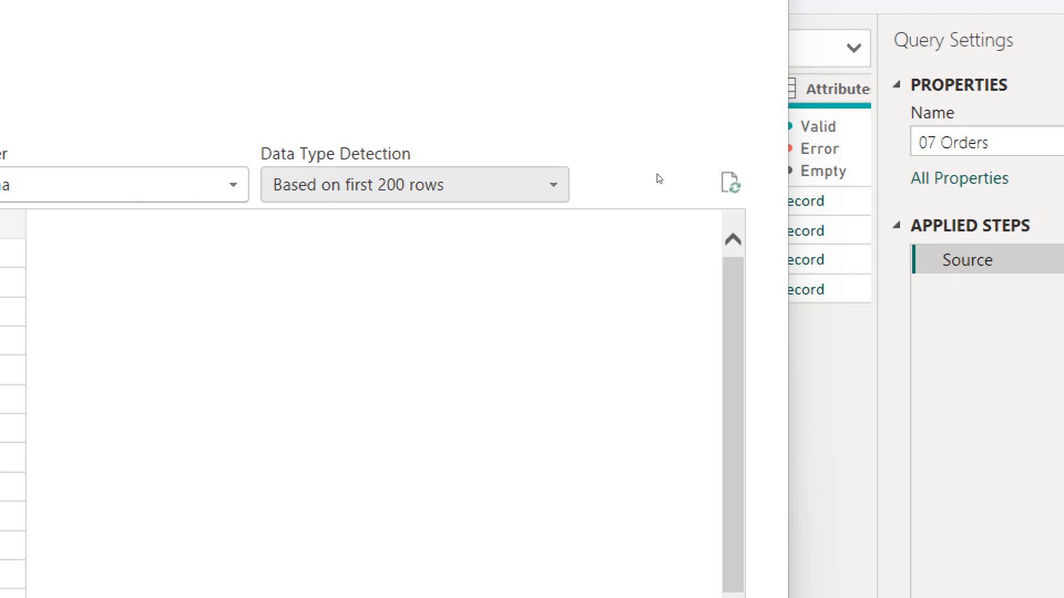
left_click(1006, 185)
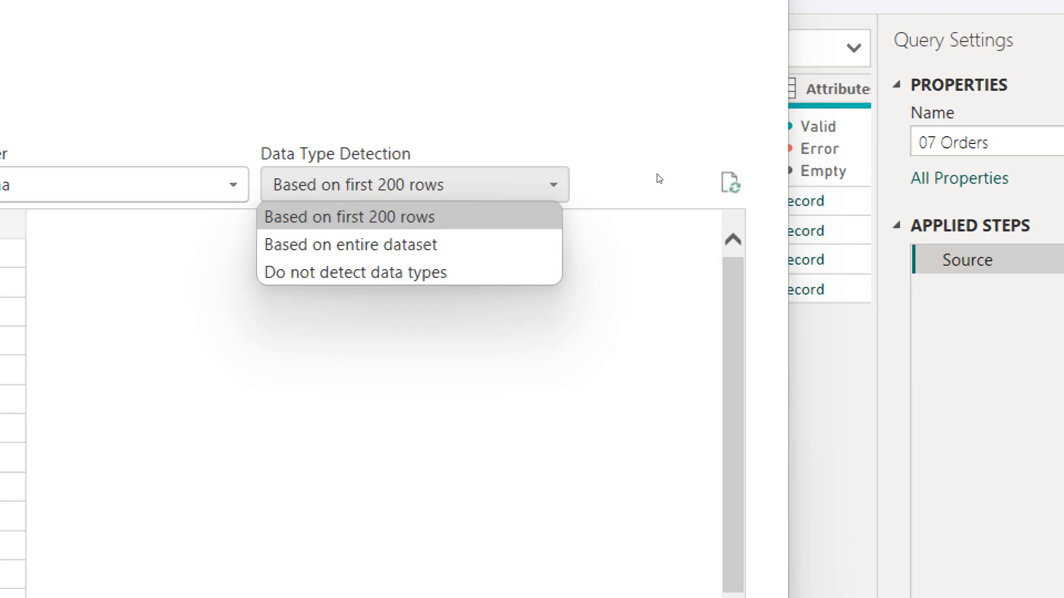
left_click(658, 178)
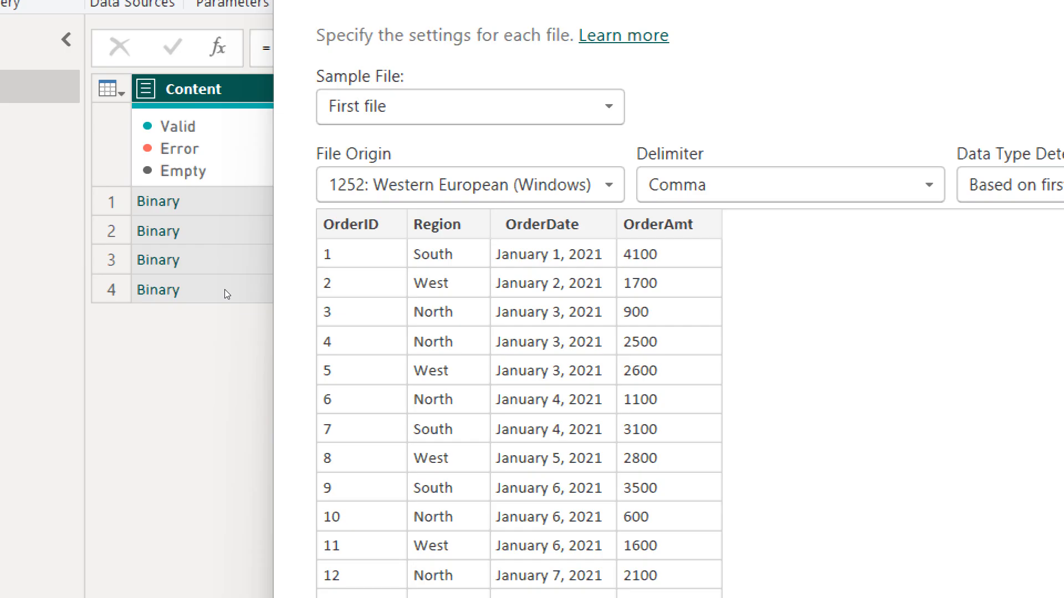
left_click(394, 185)
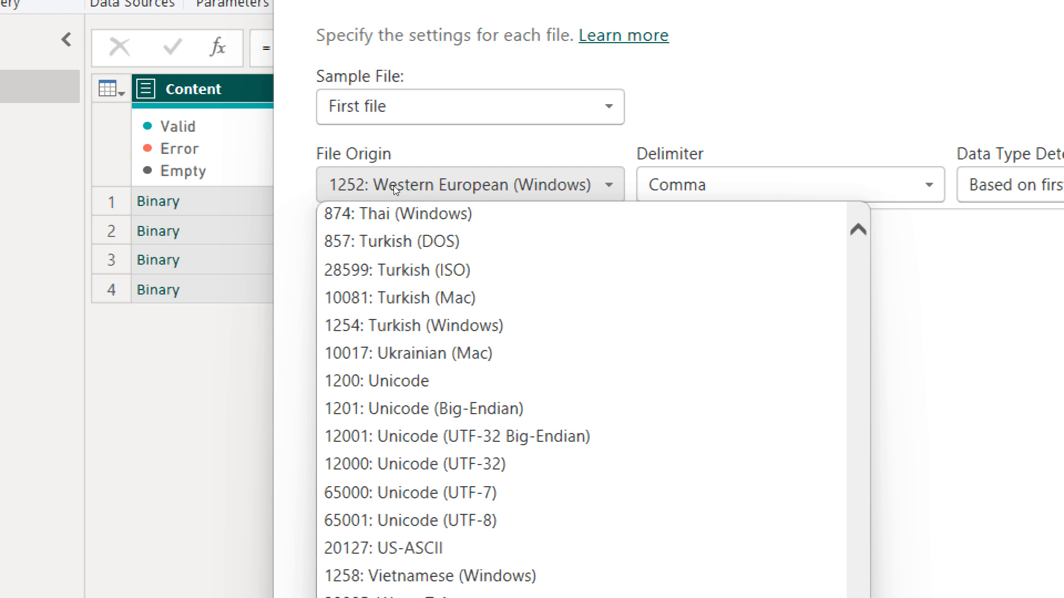
left_click(471, 128)
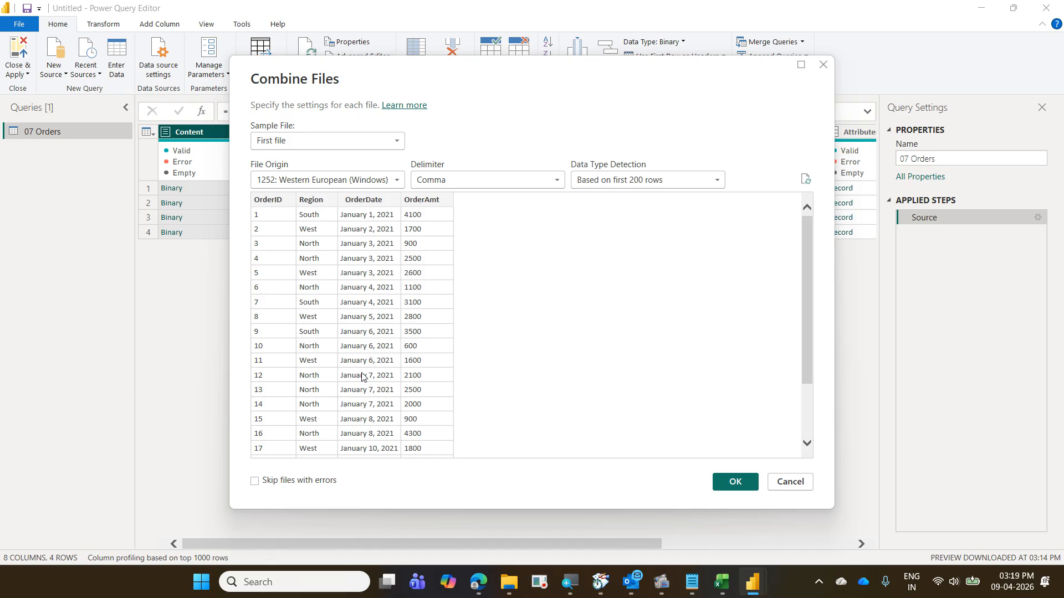
left_click(344, 182)
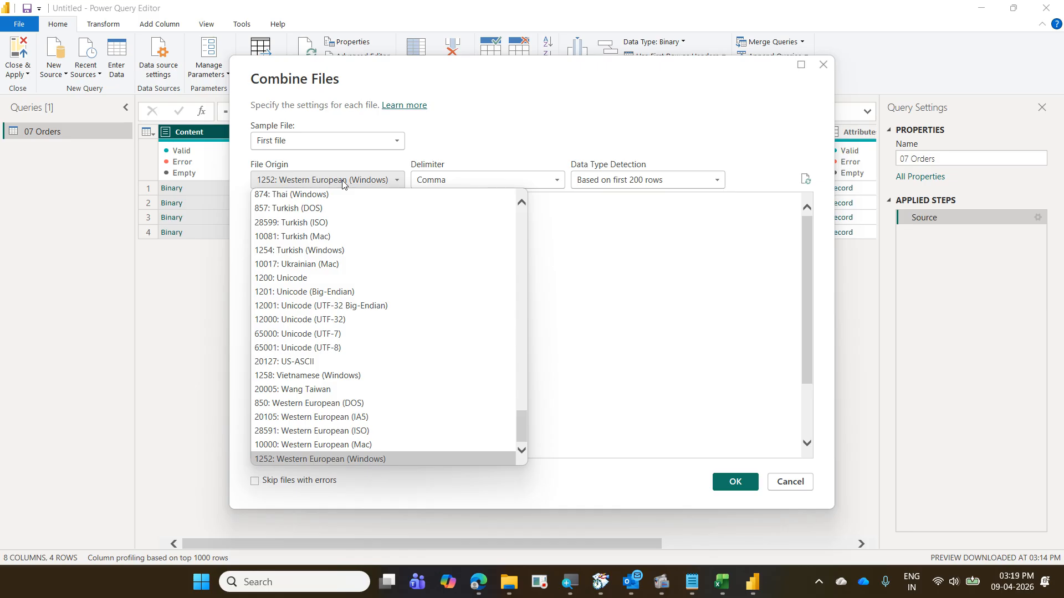
left_click(673, 285)
- Try data type detection based on the entire dataset, and return it to the first 200 rows
left_click(708, 185)
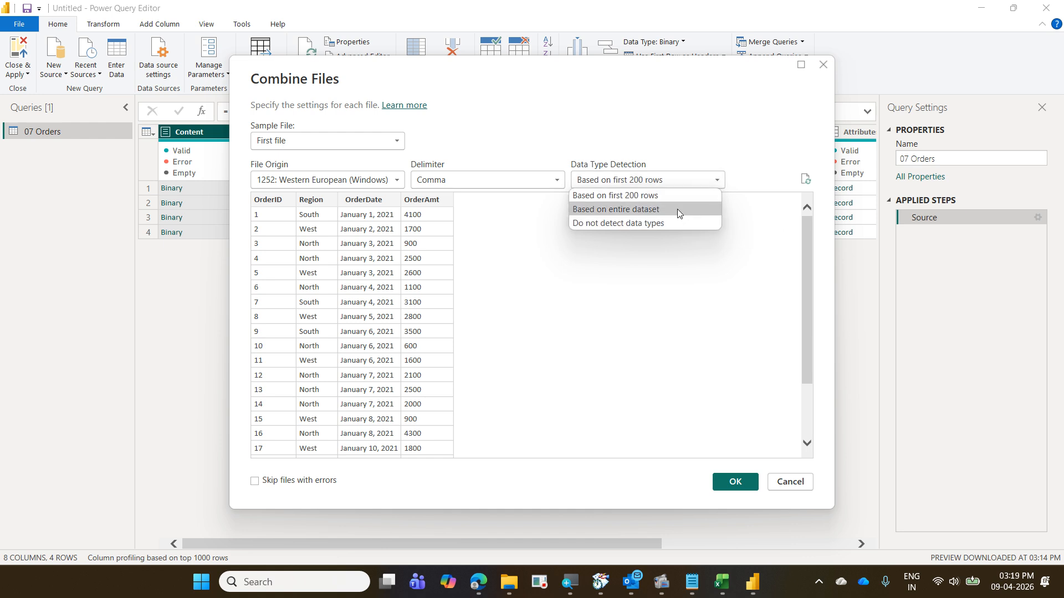
left_click(677, 210)
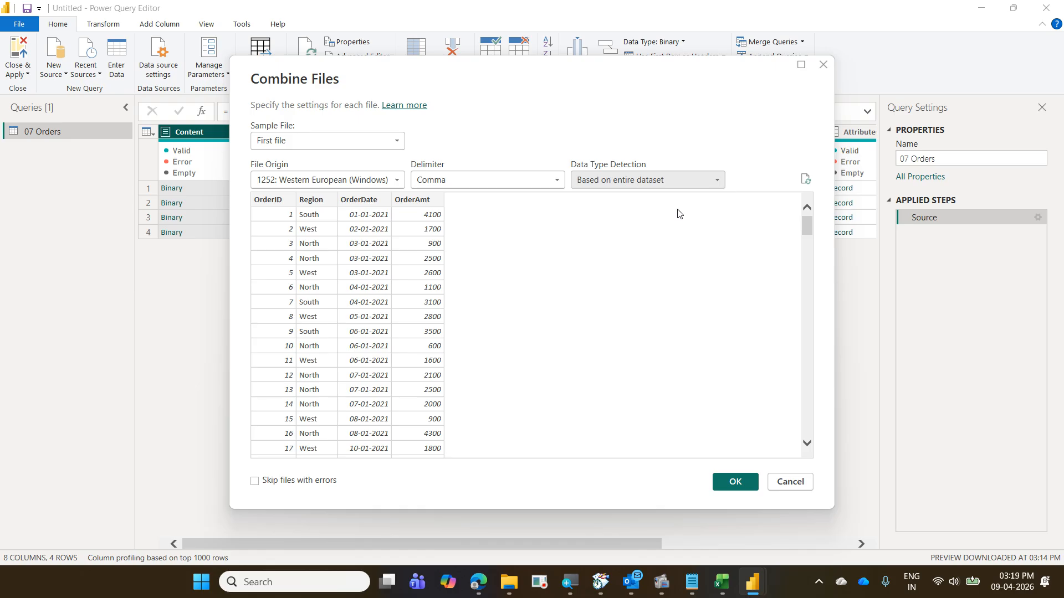
left_click(667, 185)
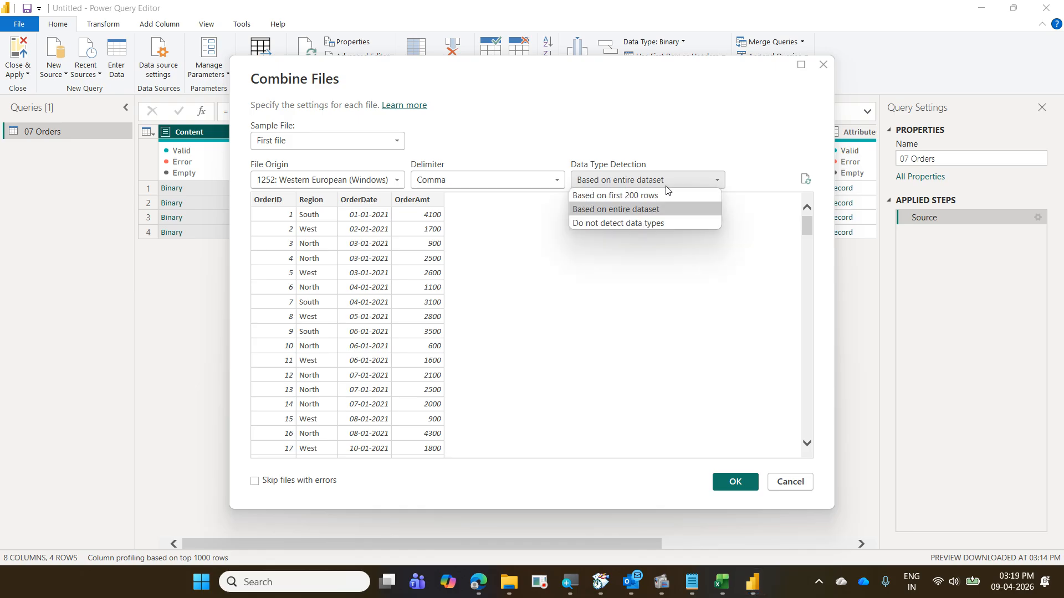
left_click(664, 195)
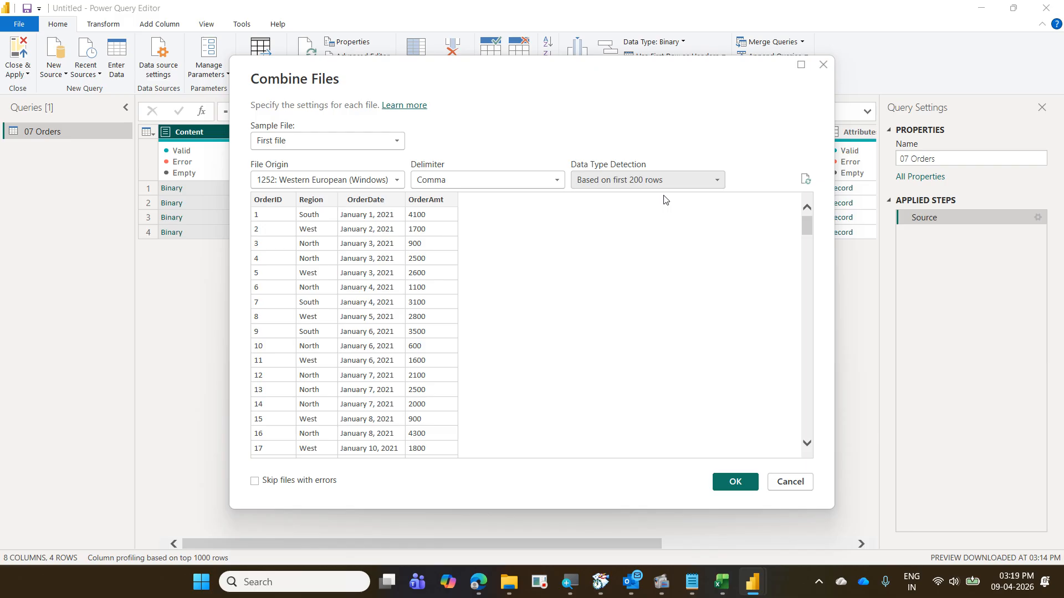
- Combine the order files using the first file as sample and a comma delimiter, without skipping files with errors
left_click(282, 483)
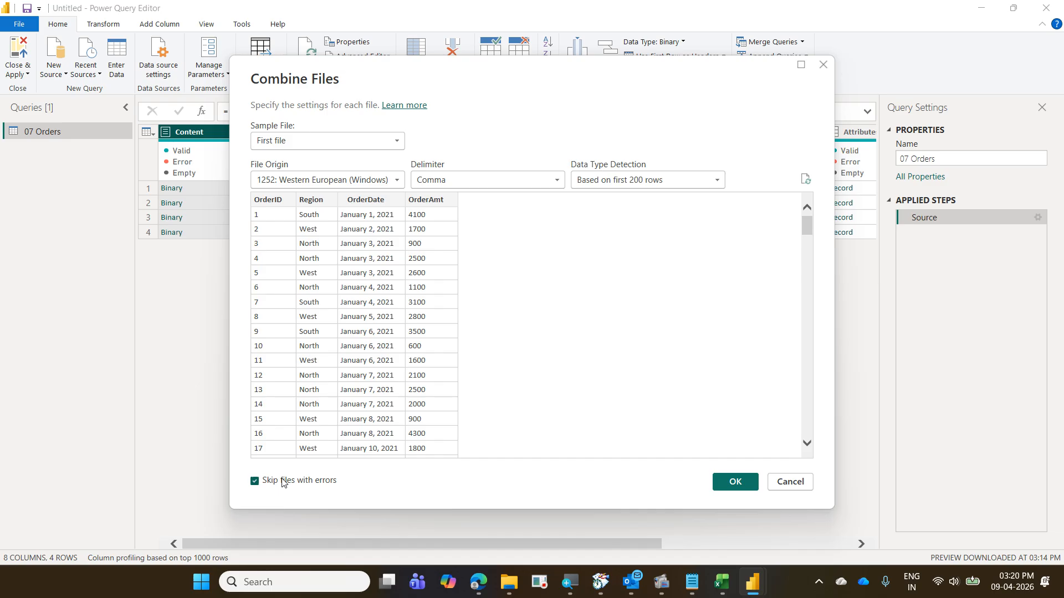
left_click(283, 482)
left_click(736, 483)
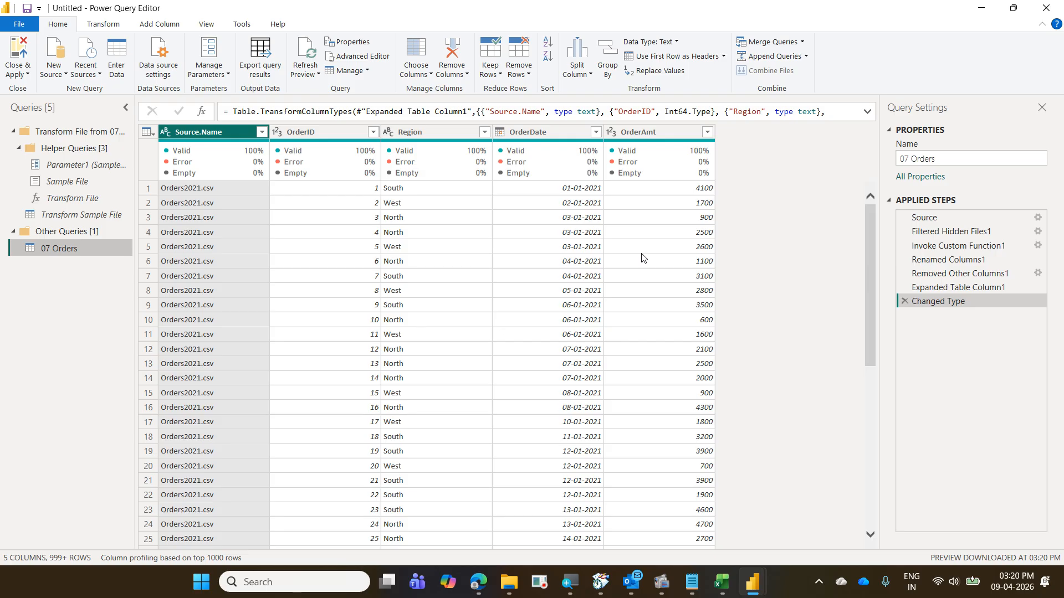
- Review the combined rows, load the full value list of the Source.Name filter and apply it with all files selected
scroll(277, 288, "down", 1)
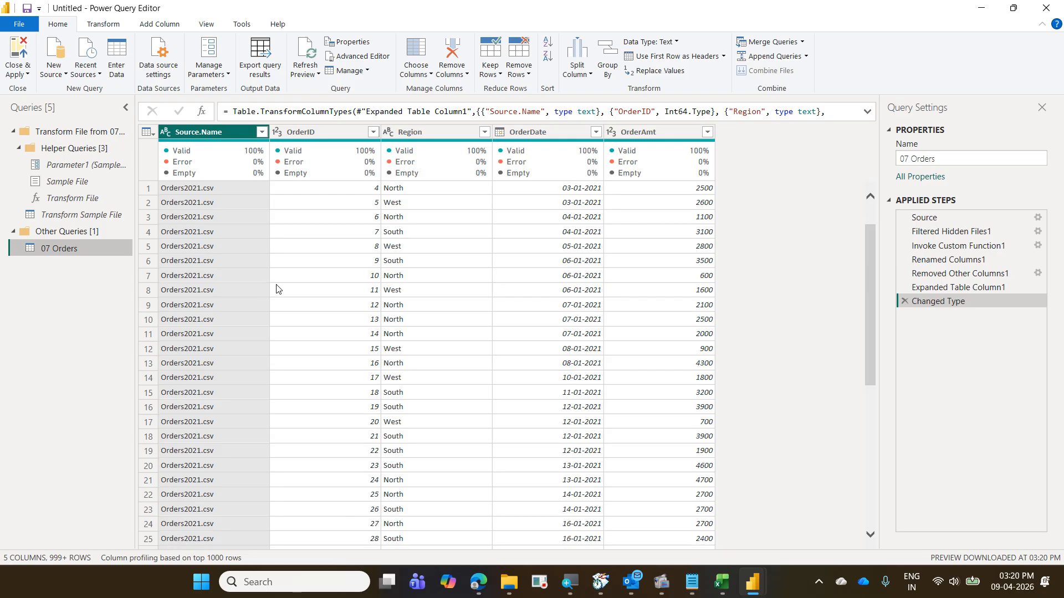
scroll(277, 288, "down", 20)
scroll(277, 288, "up", 17)
scroll(278, 289, "up", 15)
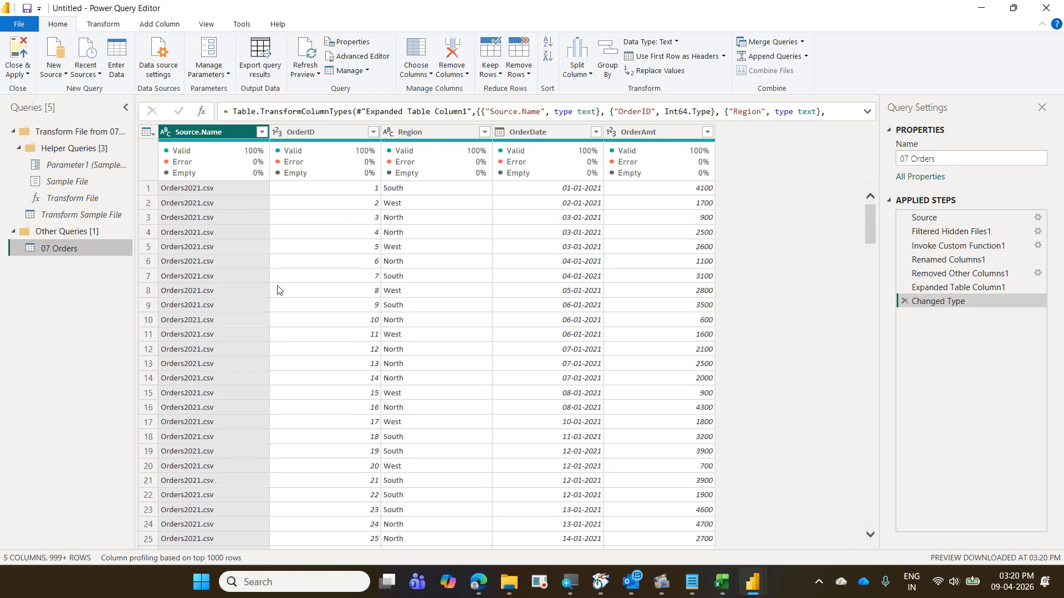
mouse_move(220, 155)
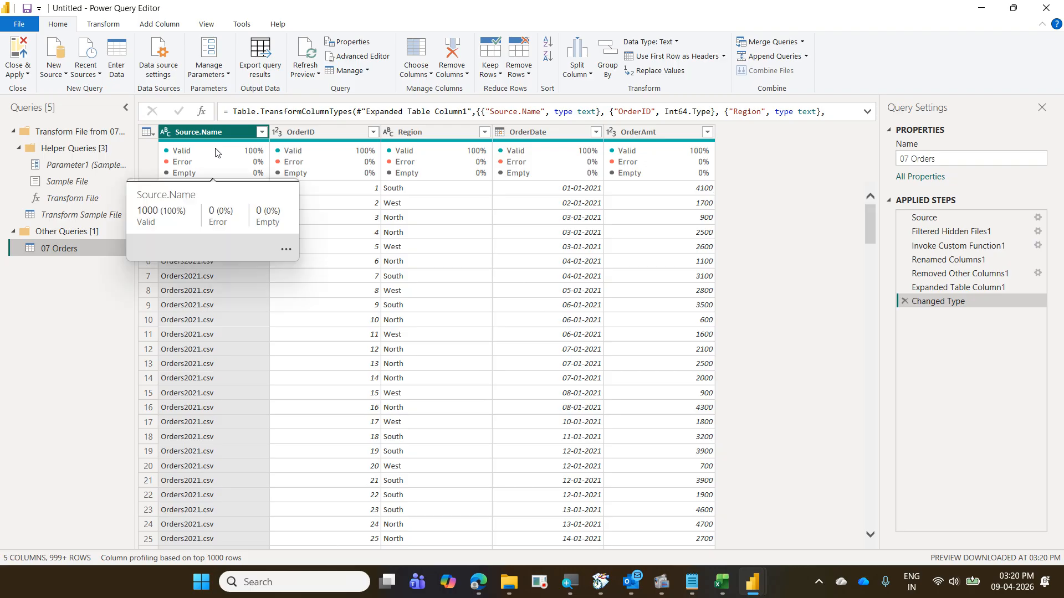
left_click(261, 133)
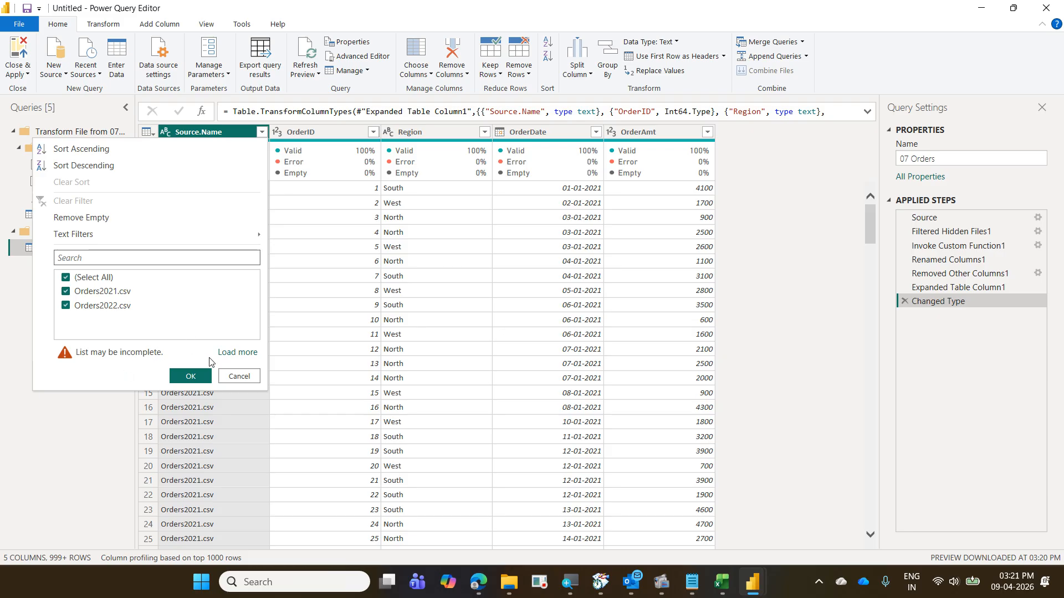
left_click(237, 353)
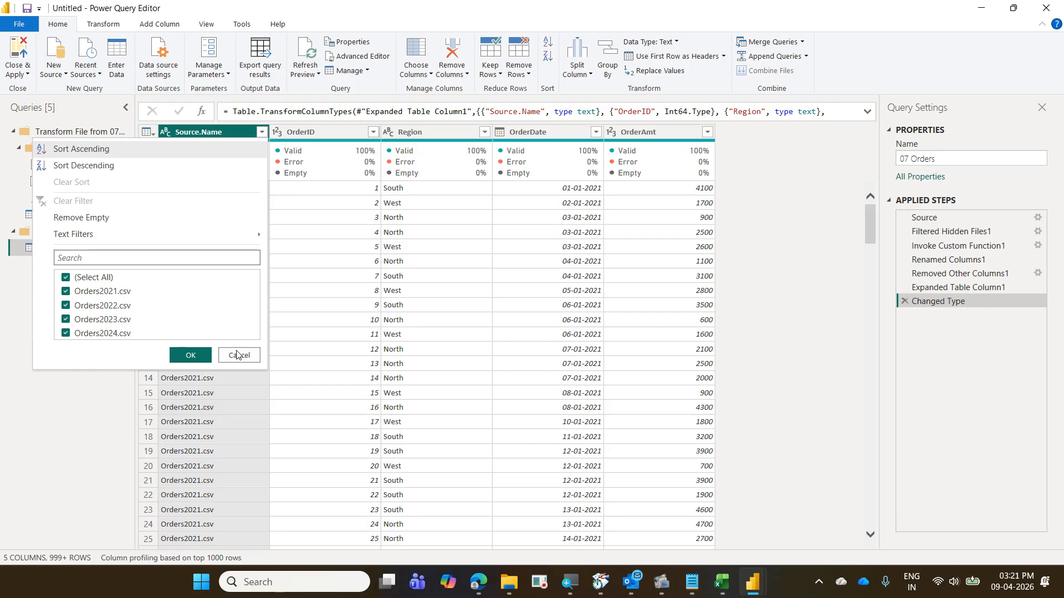
left_click(203, 358)
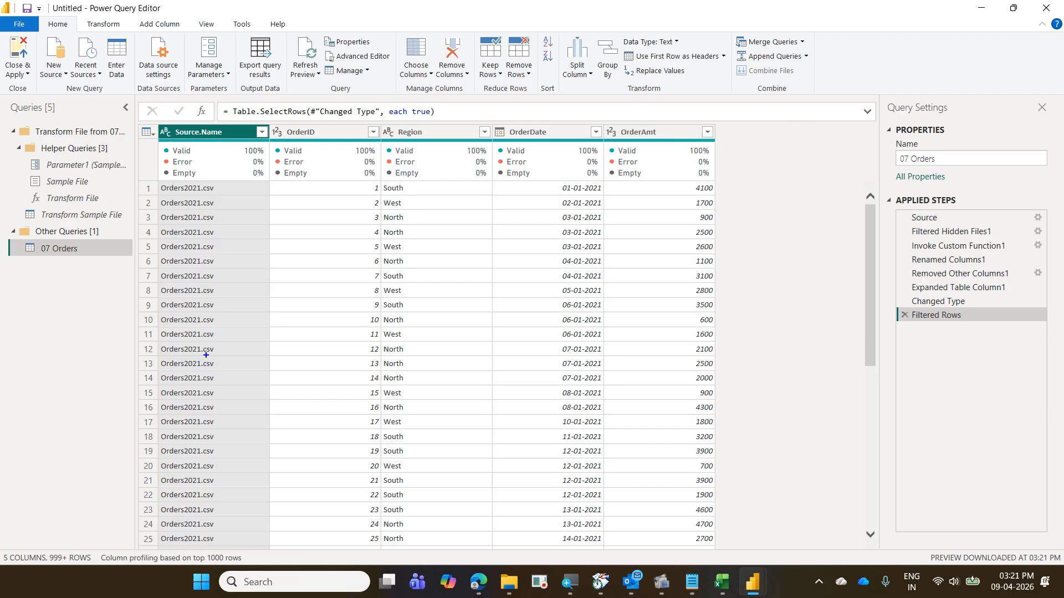
mouse_move(155, 125)
left_mouse_down()
mouse_move(242, 319)
mouse_move(233, 576)
left_mouse_up()
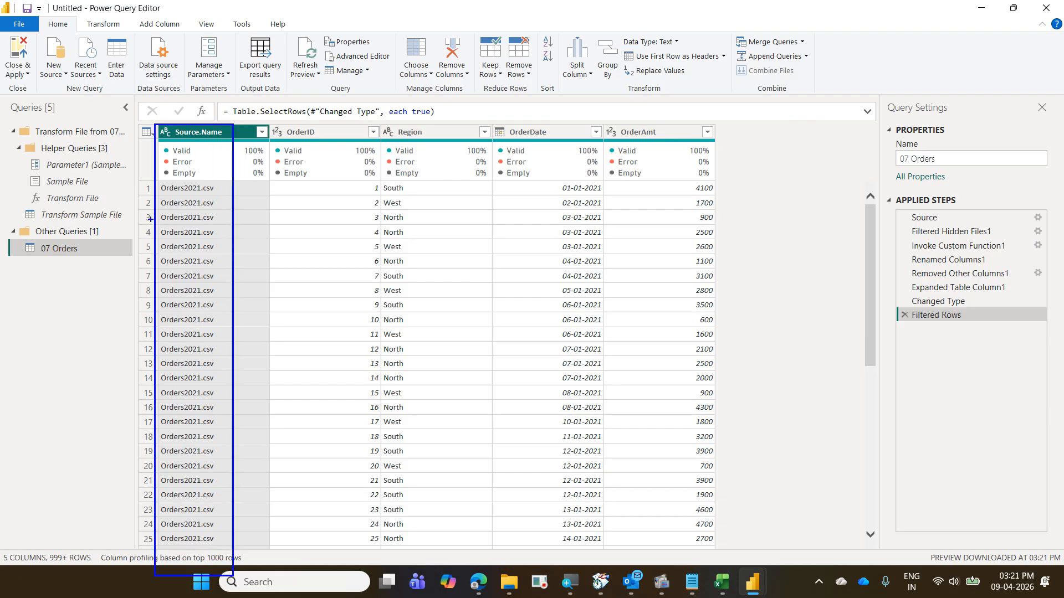
left_click_drag(162, 206, 246, 163)
left_click_drag(247, 211, 200, 267)
key("Escape")
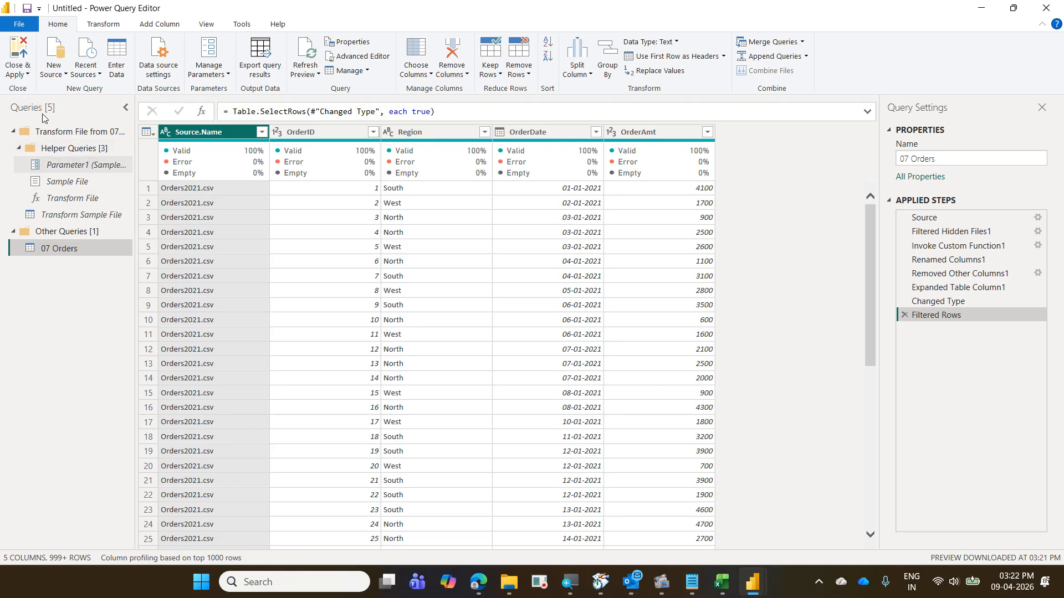
- Close and apply the query to load 07 Orders into the report, and expand the table's field list
left_click(21, 66)
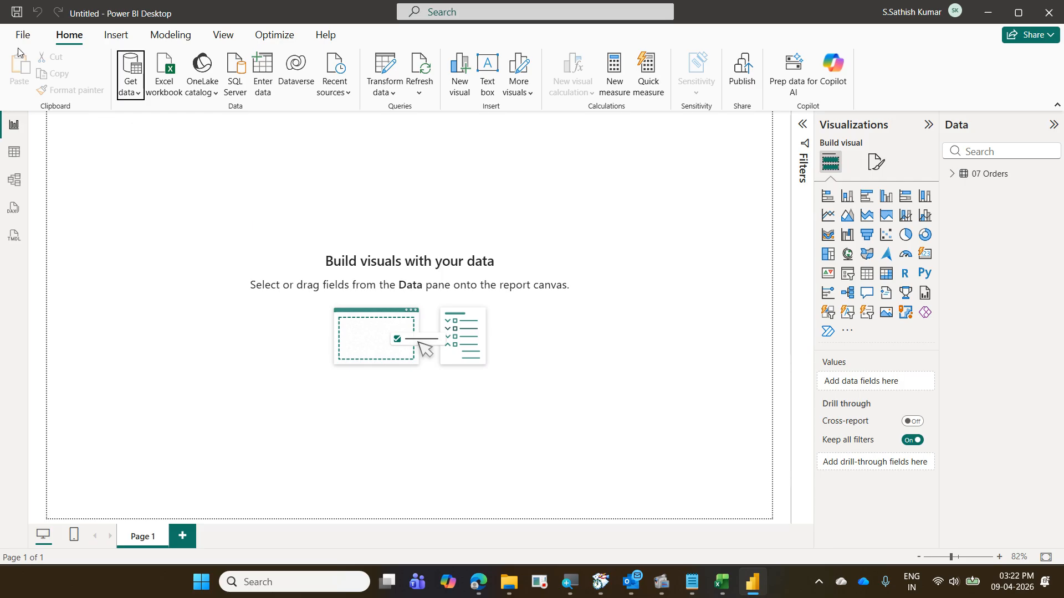
left_click(952, 174)
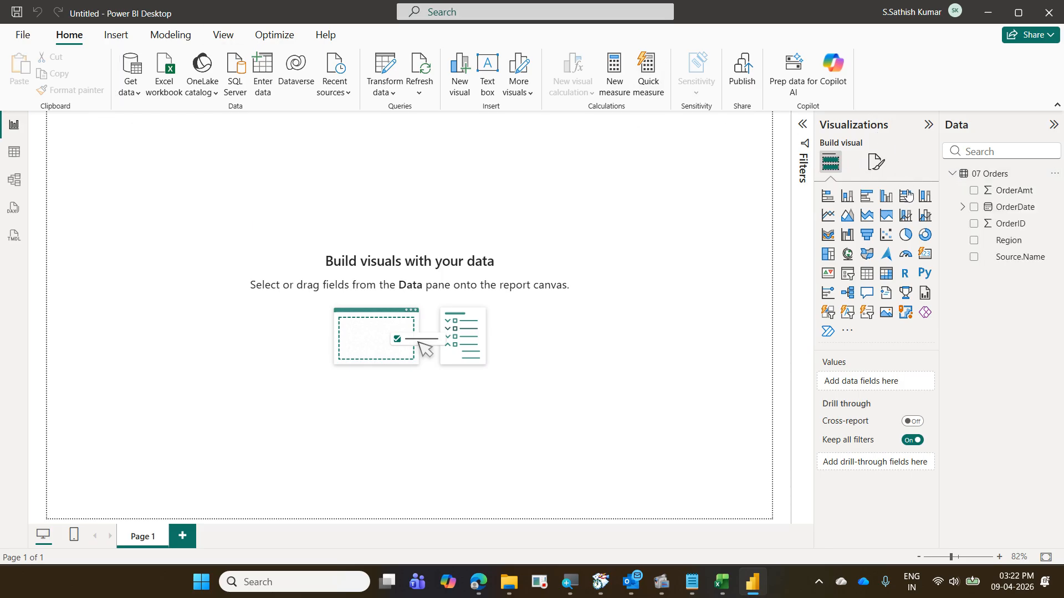
- Add a clustered column chart with OrderDate on the X-axis and OrderAmt on the Y-axis
left_click(885, 196)
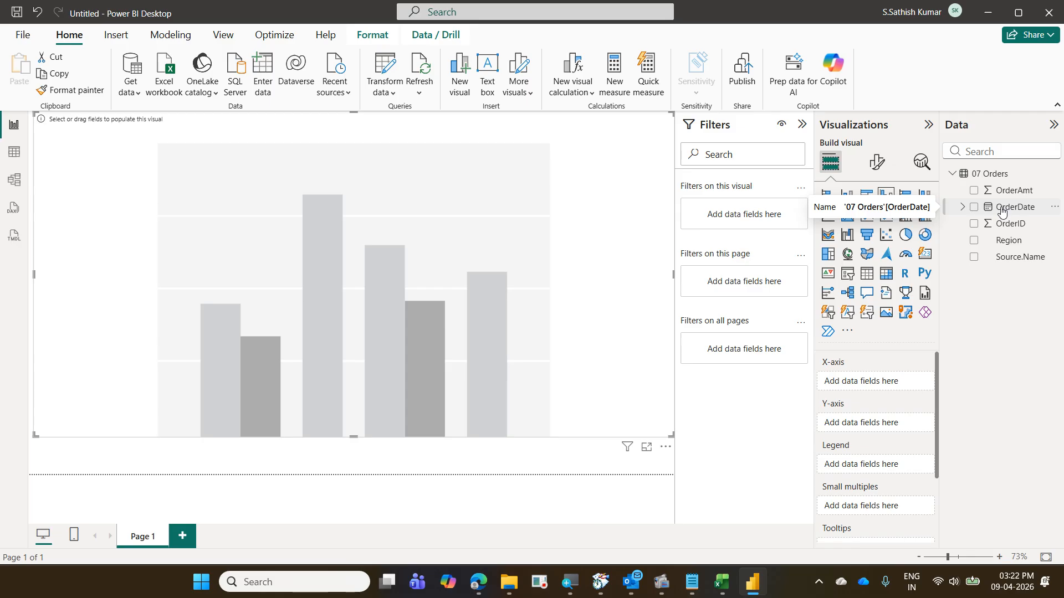
left_click_drag(1001, 212, 880, 381)
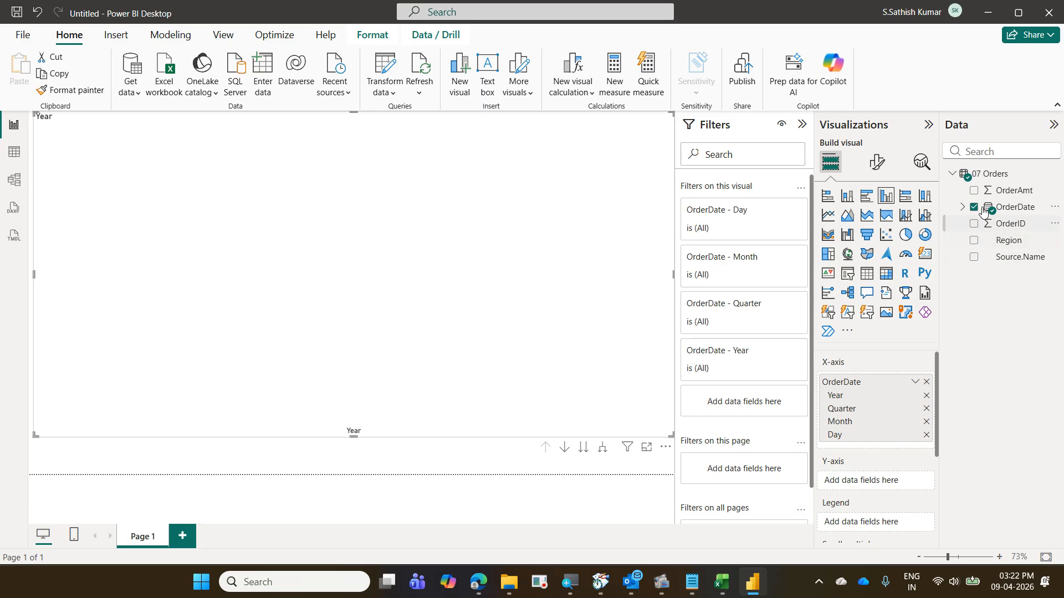
left_click_drag(1003, 197, 884, 485)
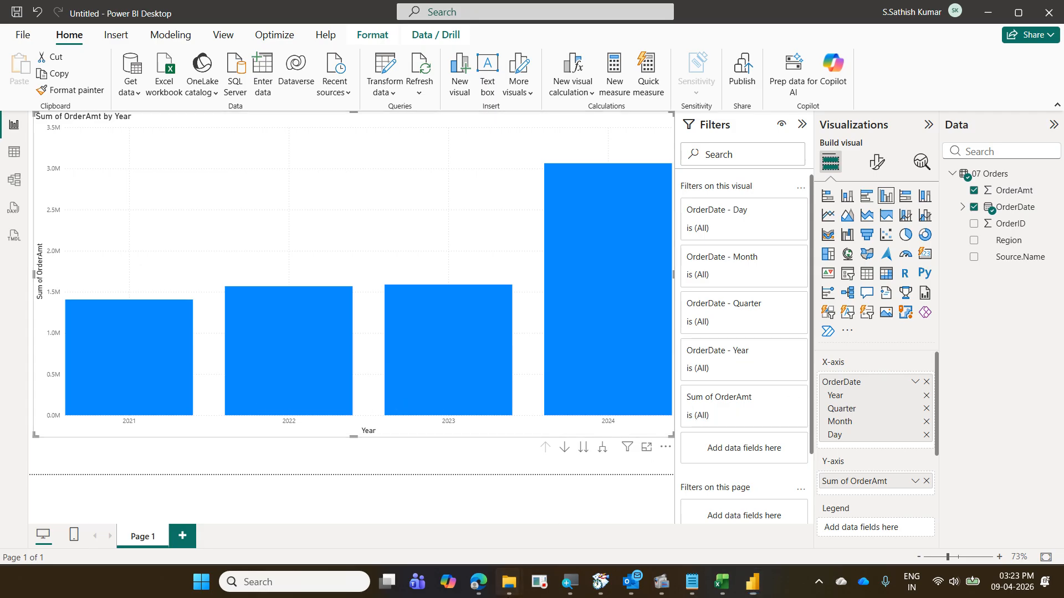
- Switch to File Explorer, go to the 2026-05-08 Mando Power BI folder and cut the Orders2025 file
mouse_move(508, 582)
left_click(533, 532)
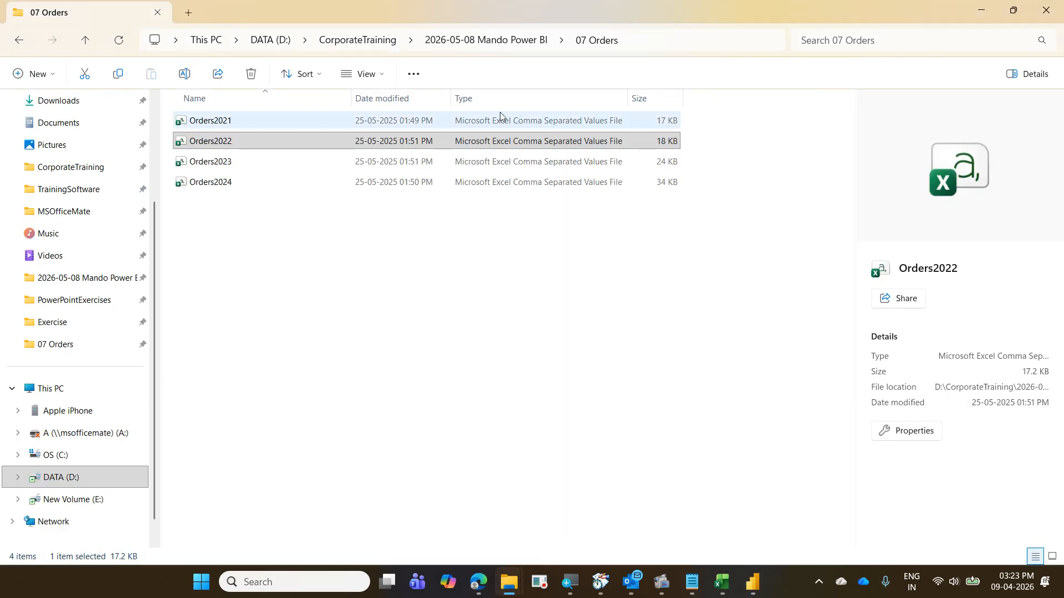
left_click(490, 46)
scroll(527, 327, "down", 2)
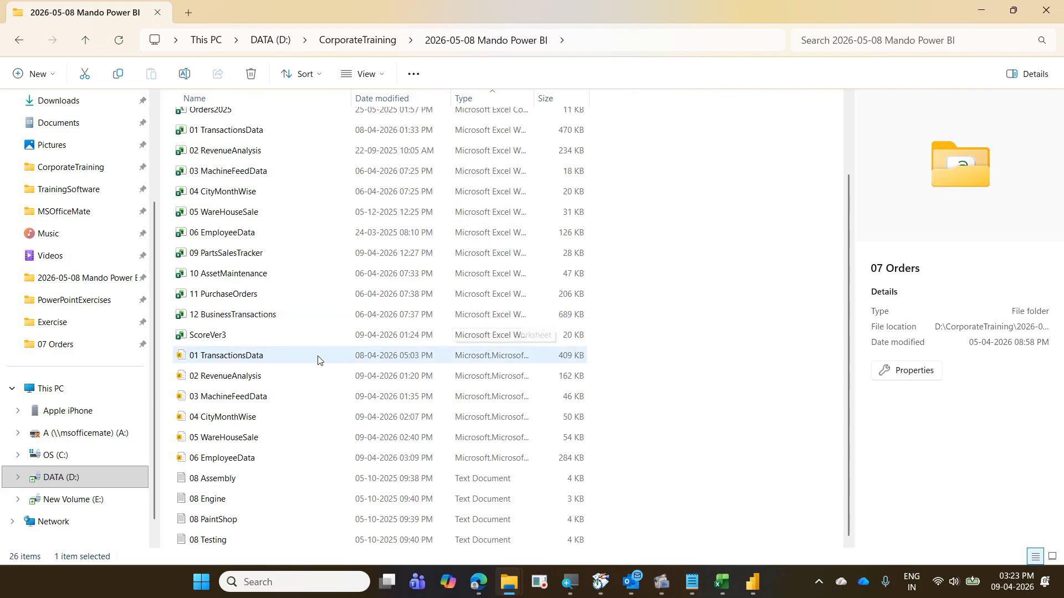
scroll(319, 361, "up", 2)
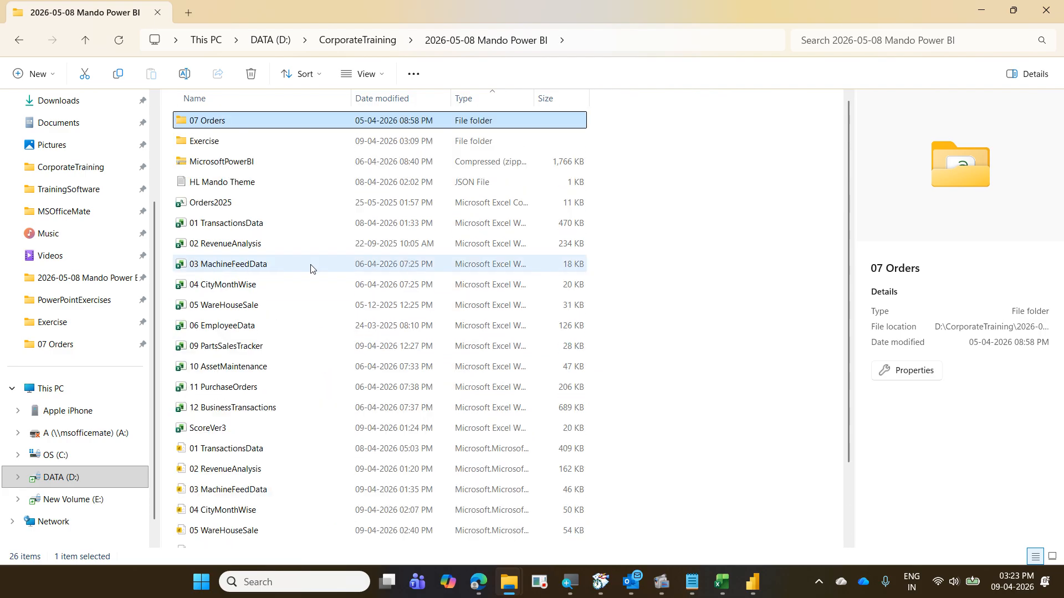
left_click(279, 209)
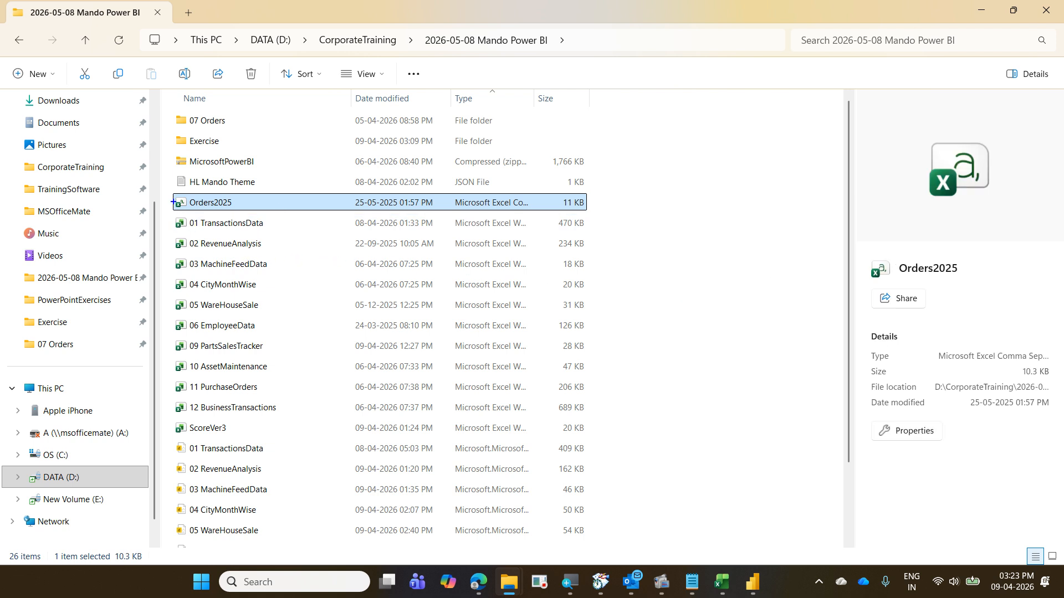
left_click_drag(168, 192, 246, 214)
key("Escape")
key("ctrl+x")
- Paste Orders2025 into the 07 Orders folder, then return to Power BI Desktop and refresh the report's data
double_click(234, 121)
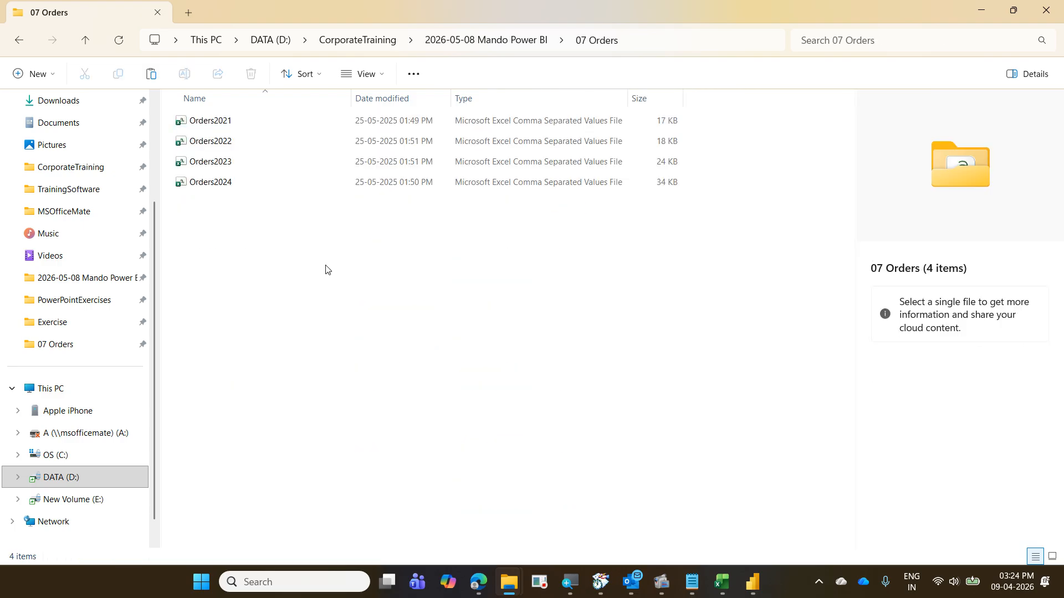
right_click(325, 270)
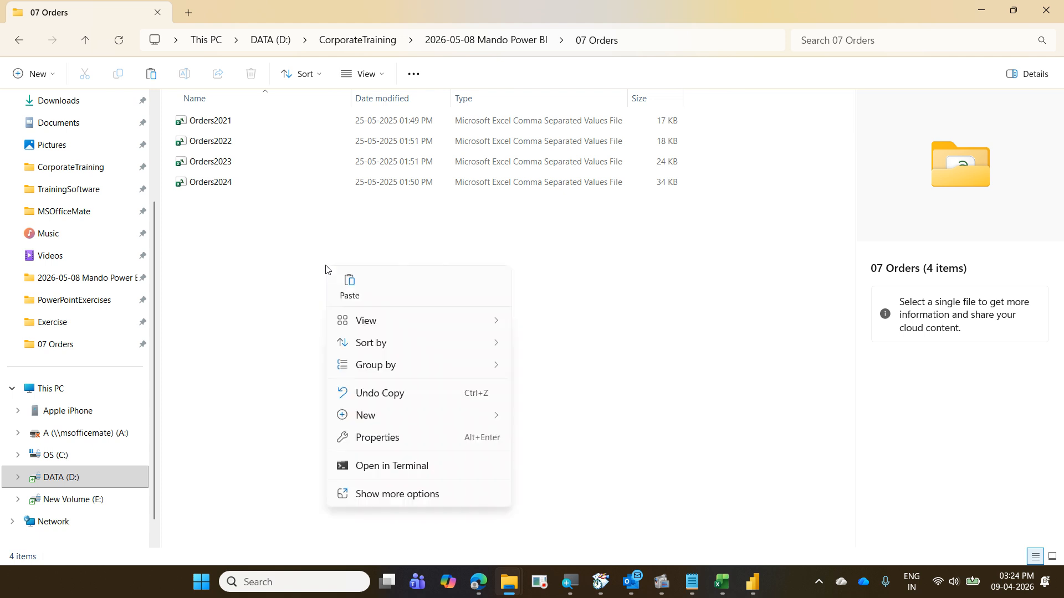
left_click(350, 297)
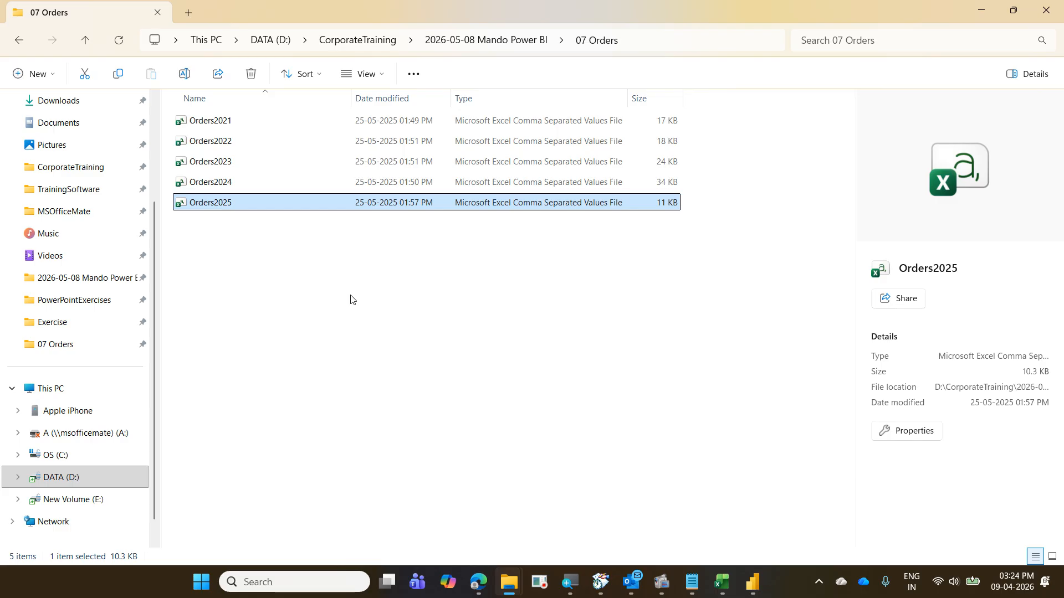
left_click(980, 14)
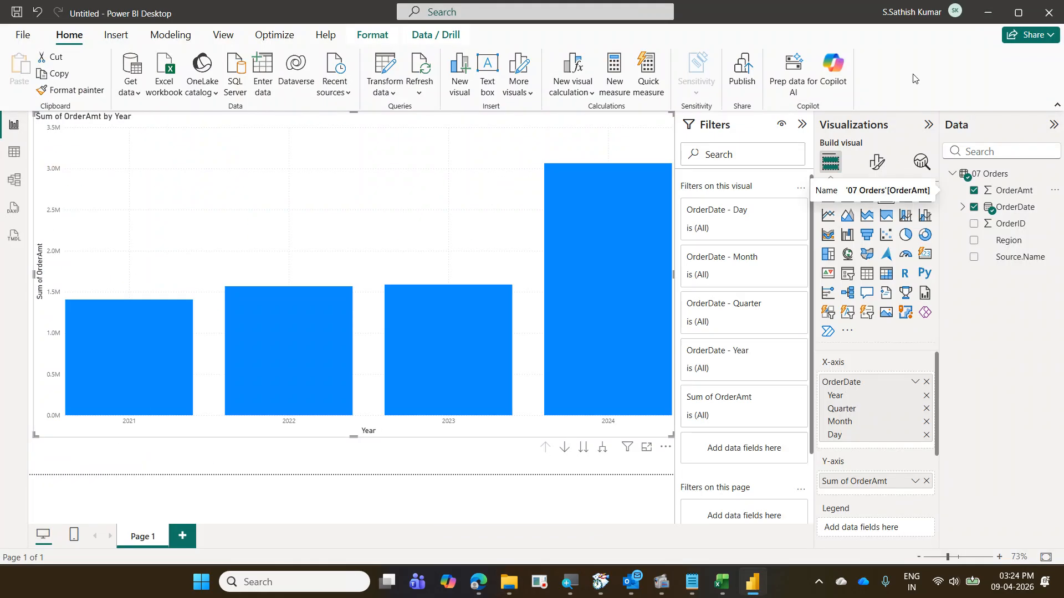
left_click(422, 70)
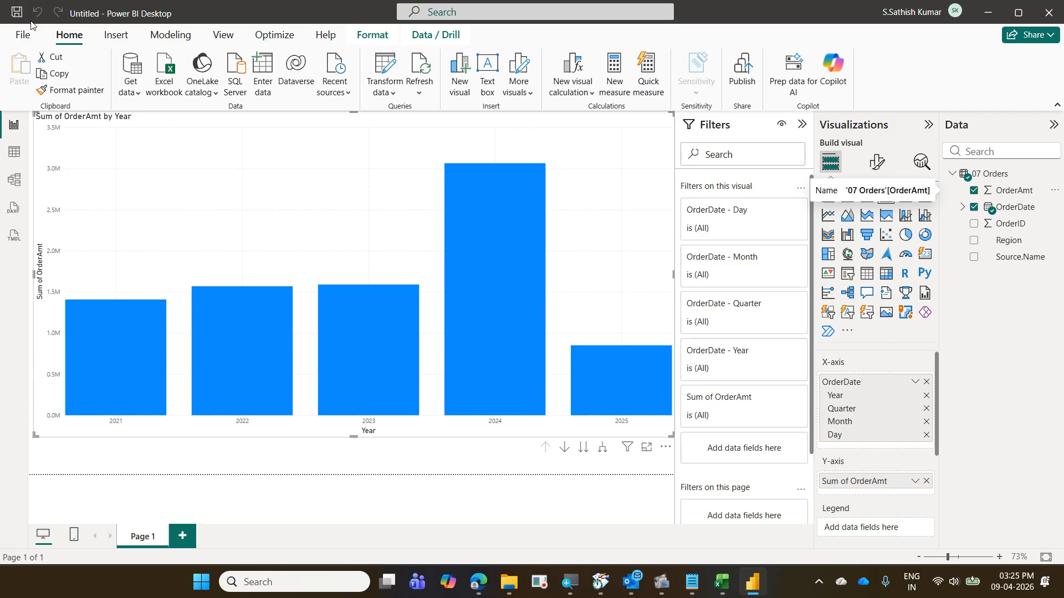
- Save the report as a Power BI file named 07 OrderMaster in the 2026-05-08 Mando Power BI folder
left_click(24, 36)
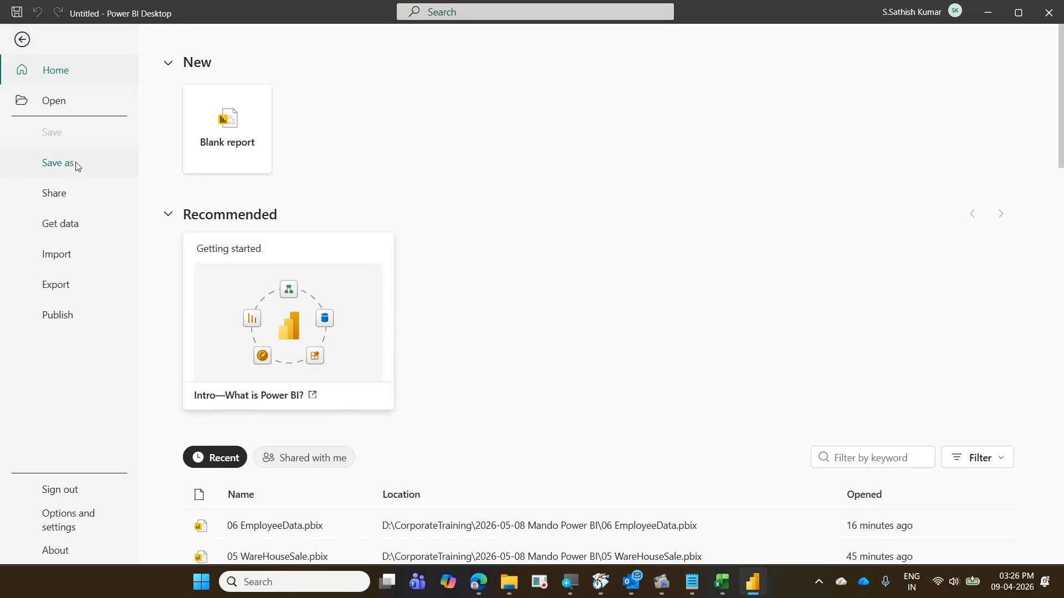
left_click(75, 163)
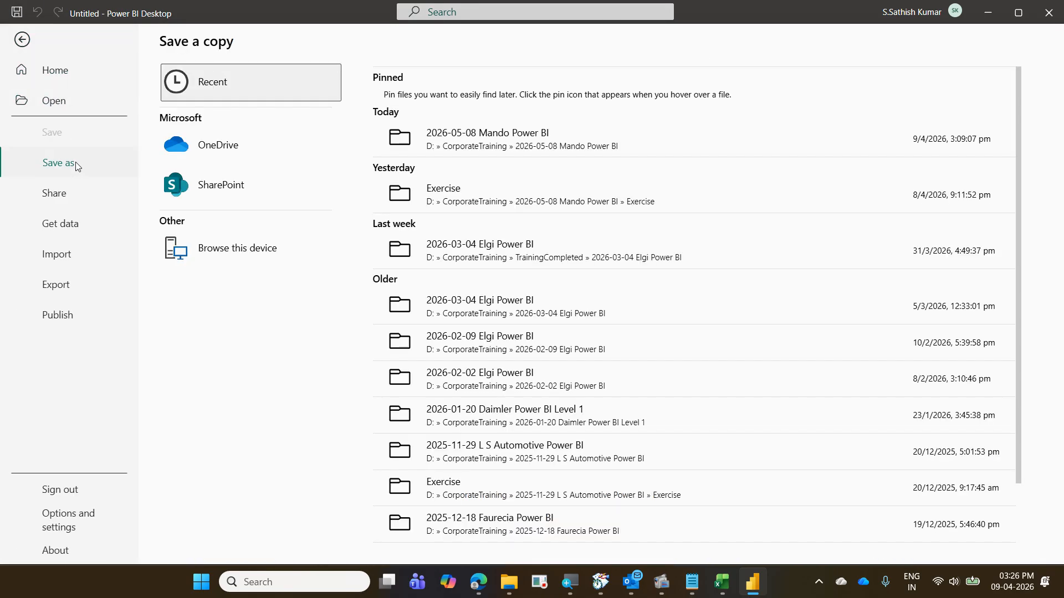
left_click(314, 266)
scroll(263, 189, "down", 1)
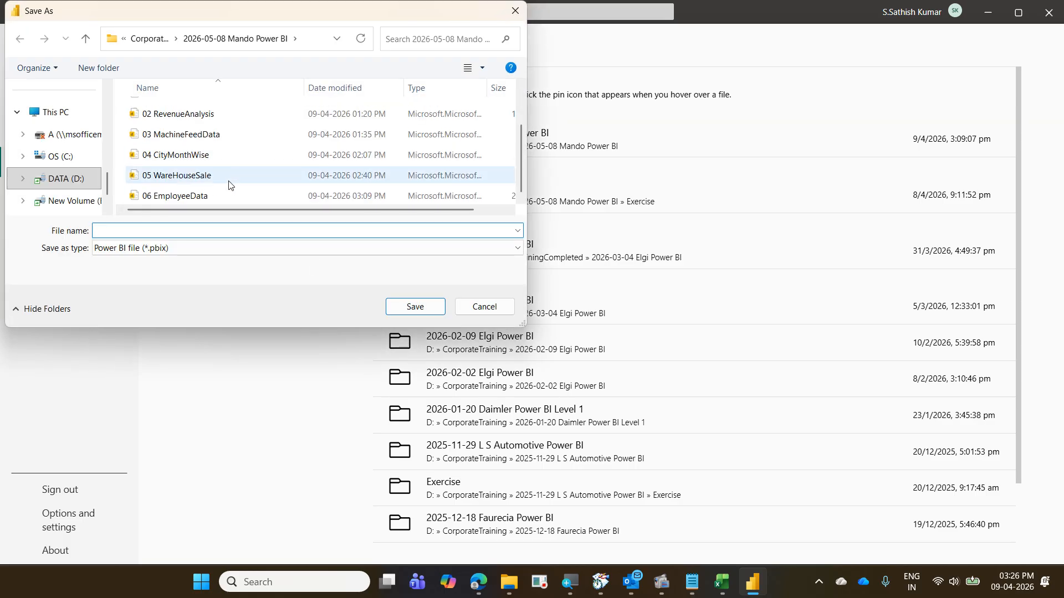
type("07")
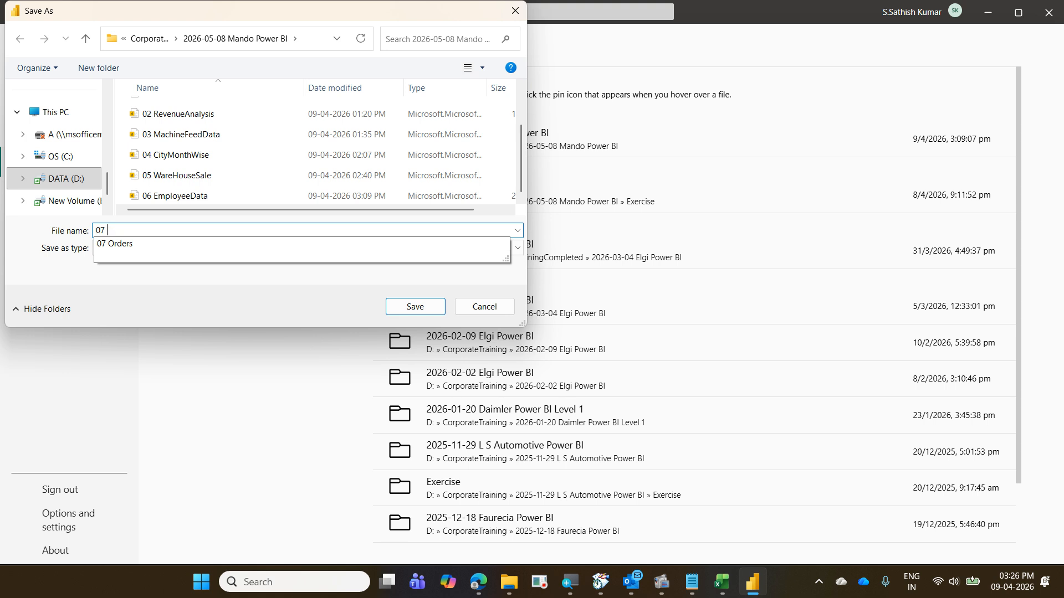
type("OrderMaster")
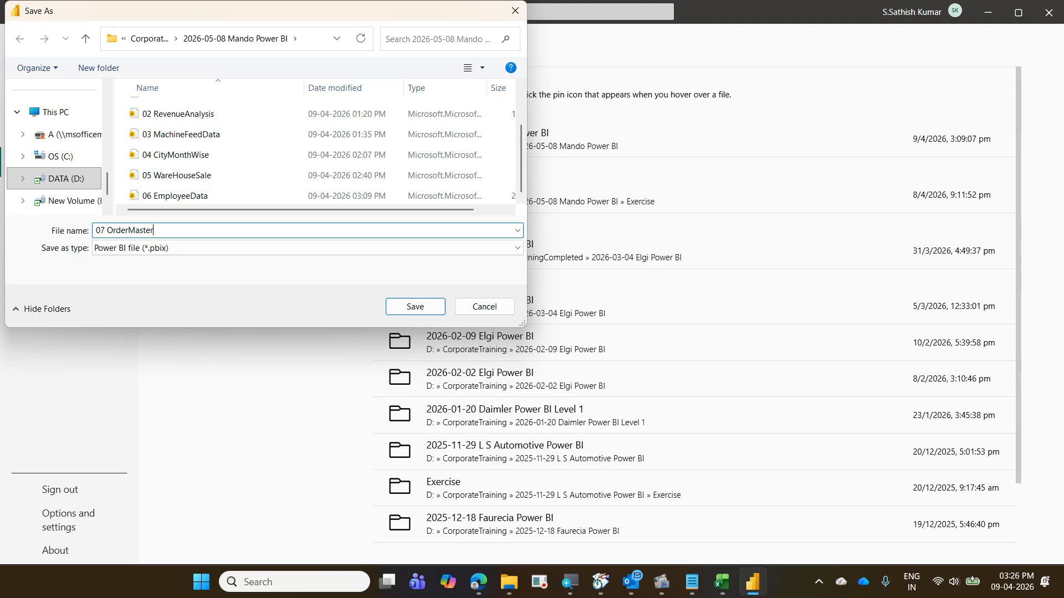
key("Return")
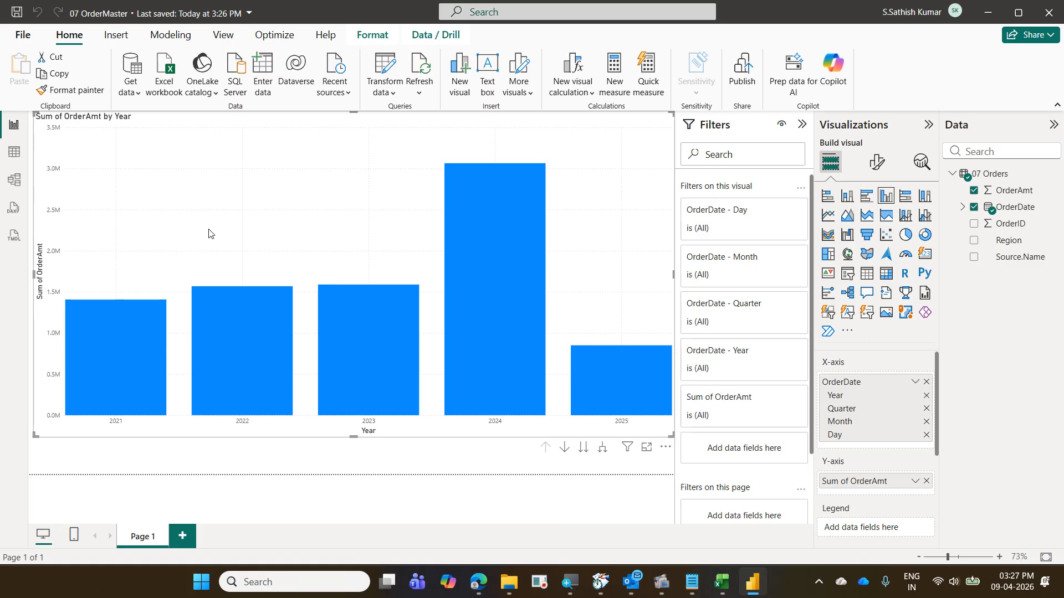
left_click(989, 14)
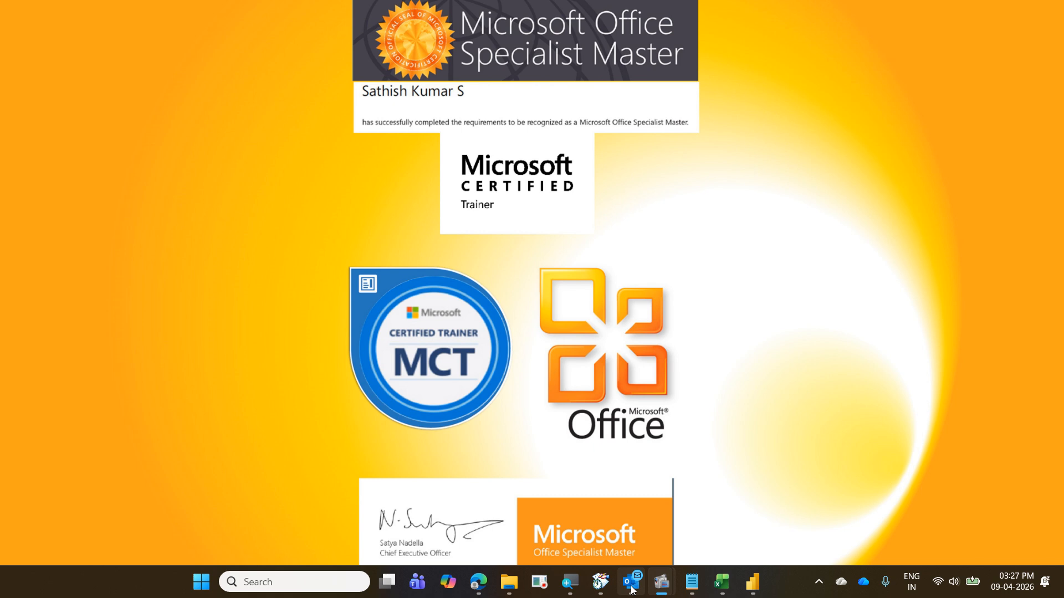
left_click(624, 511)
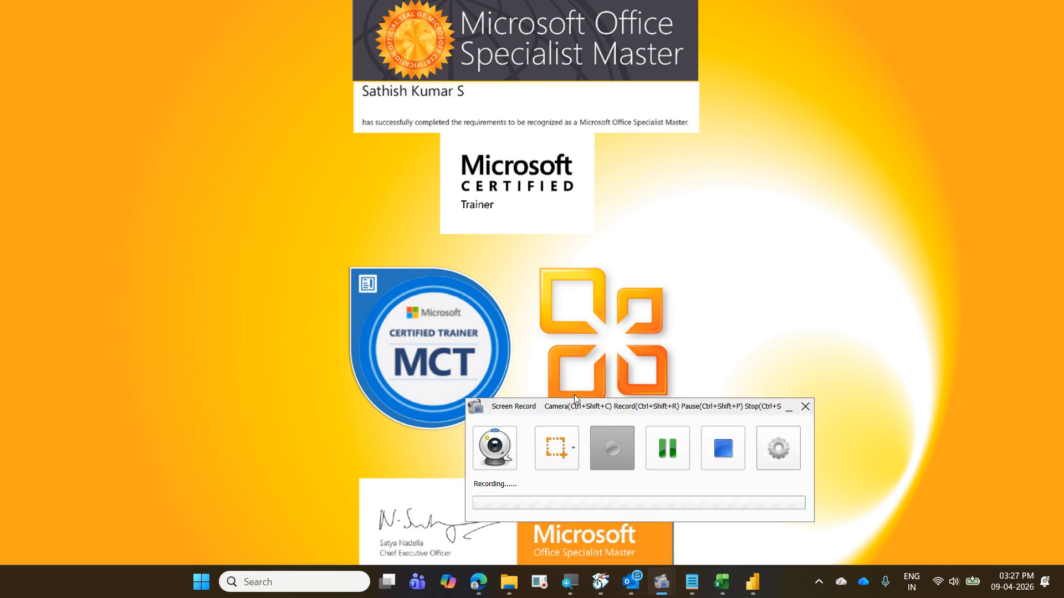